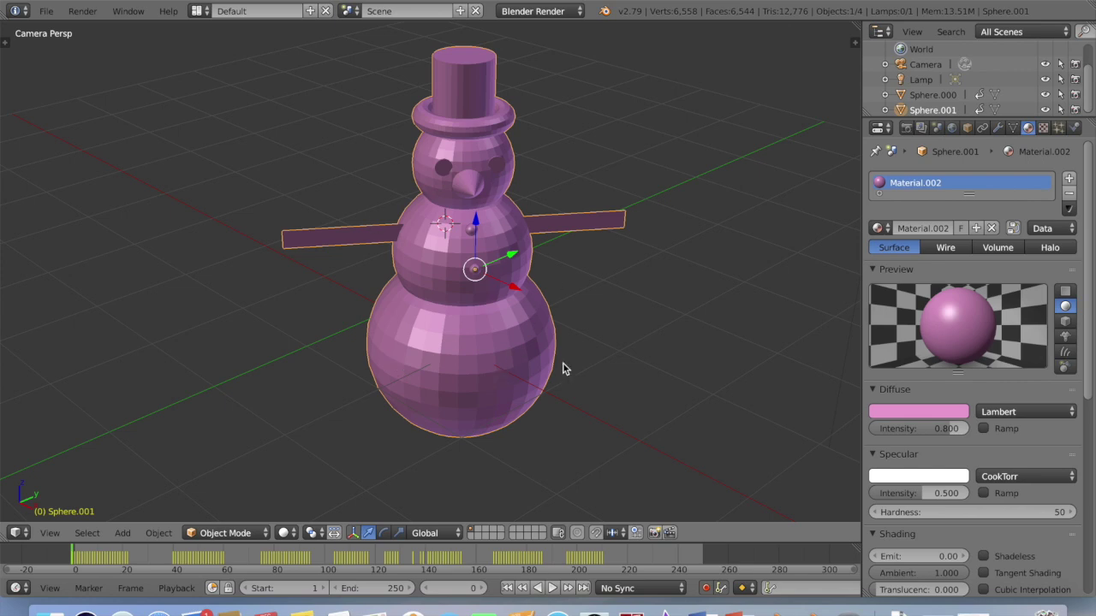
Step: Play the finished snowman animation and stop the playback
left_click(552, 589)
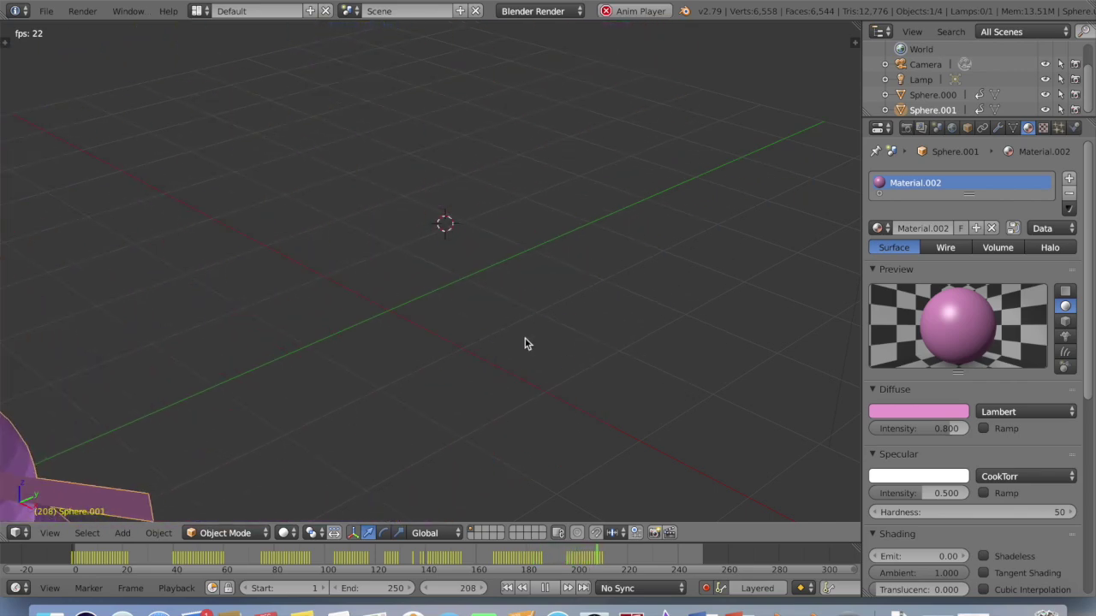
left_click(539, 587)
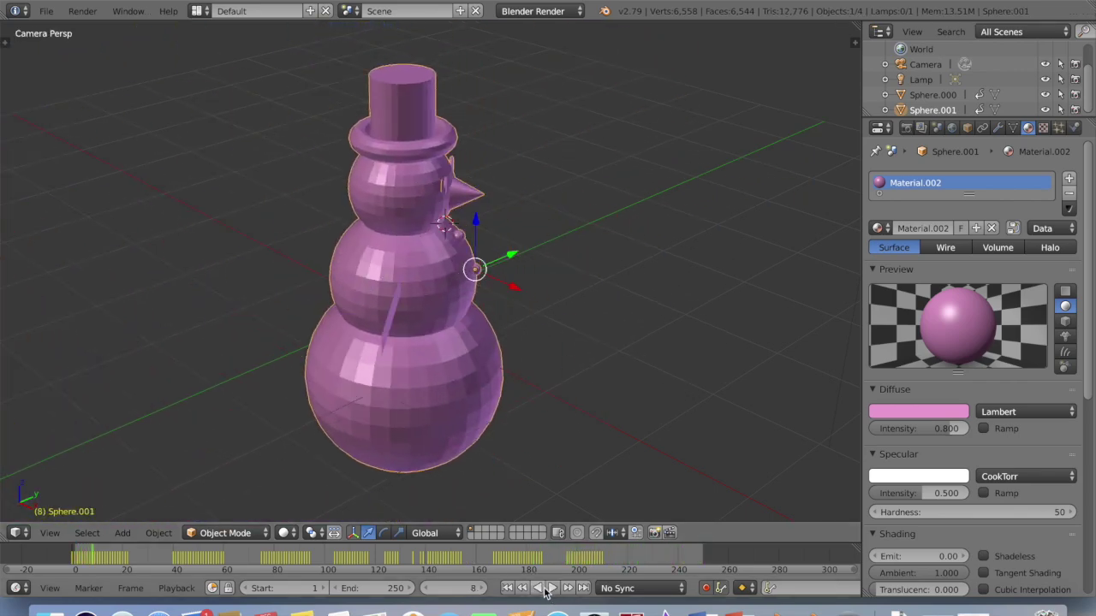
Step: Start a new file from the start-up scene and delete the default cube
left_click(46, 11)
left_click(63, 32)
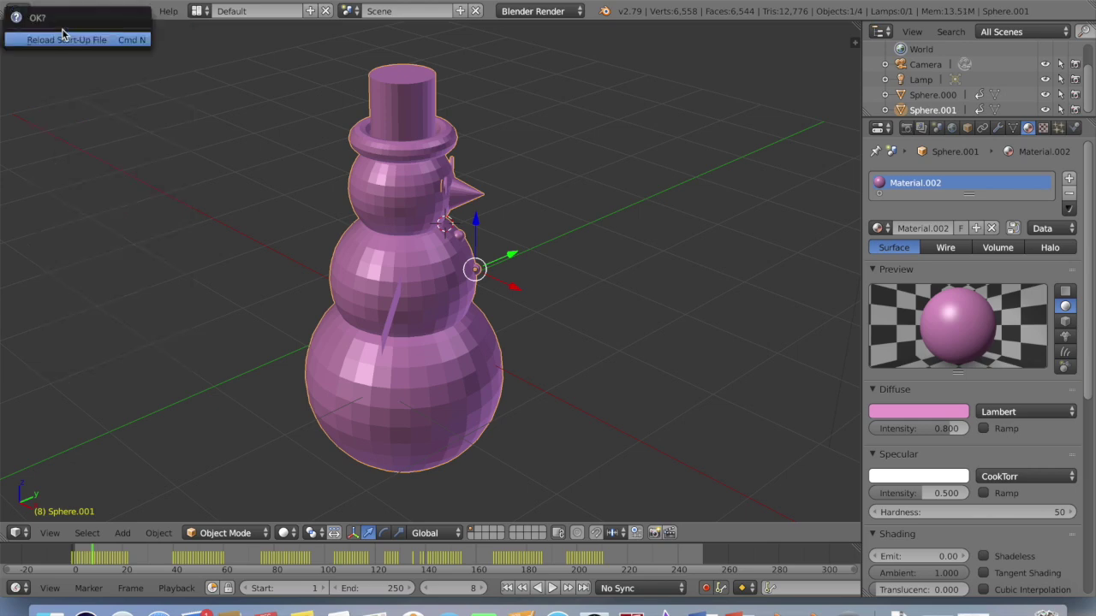
left_click(62, 41)
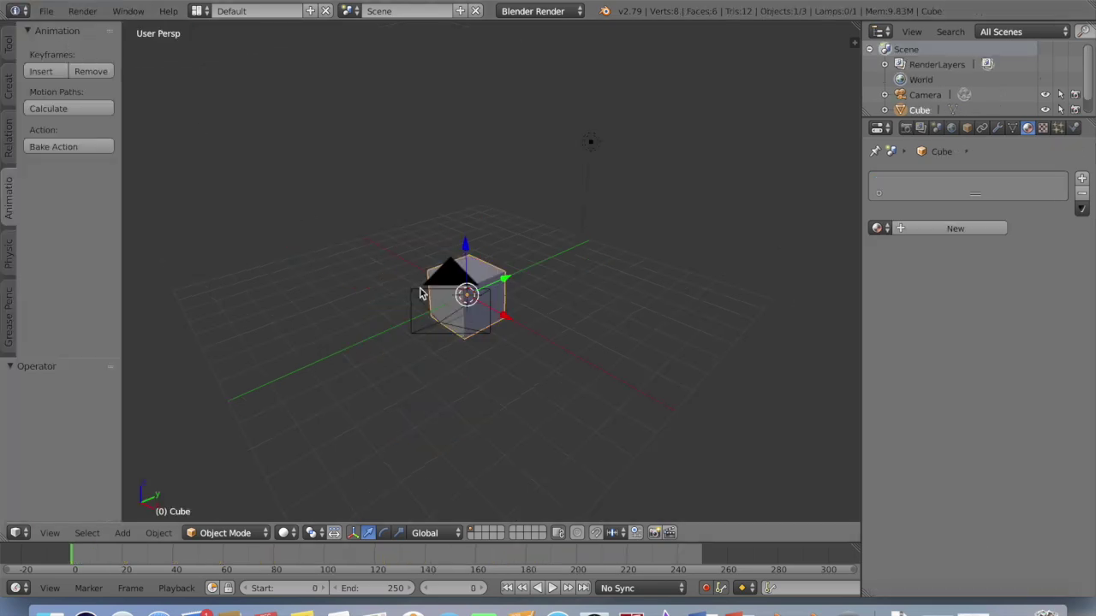
scroll(595, 286, "left", 10)
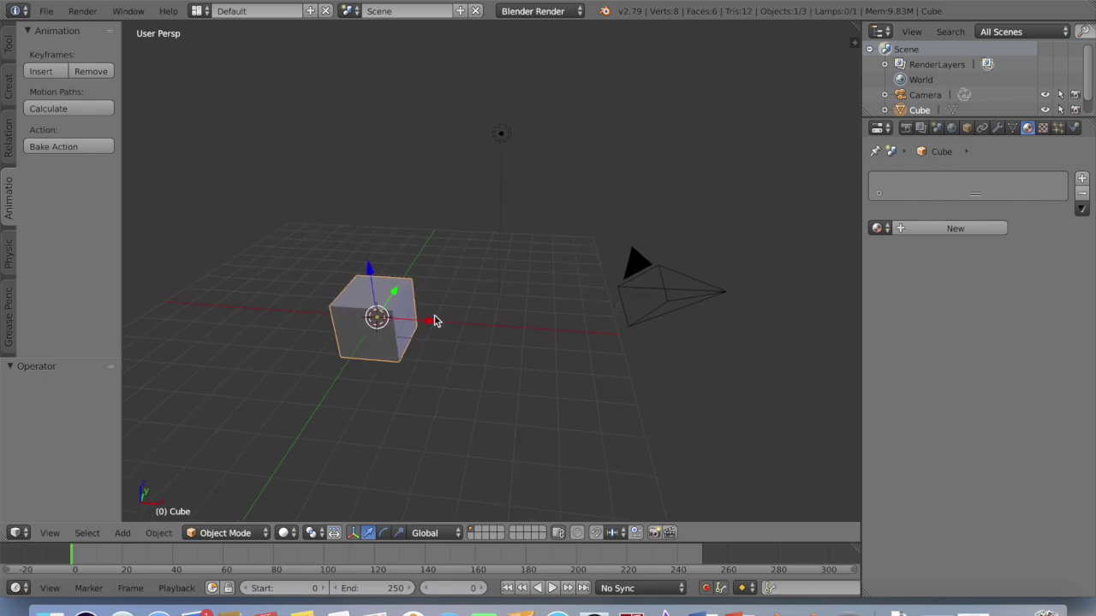
key("x")
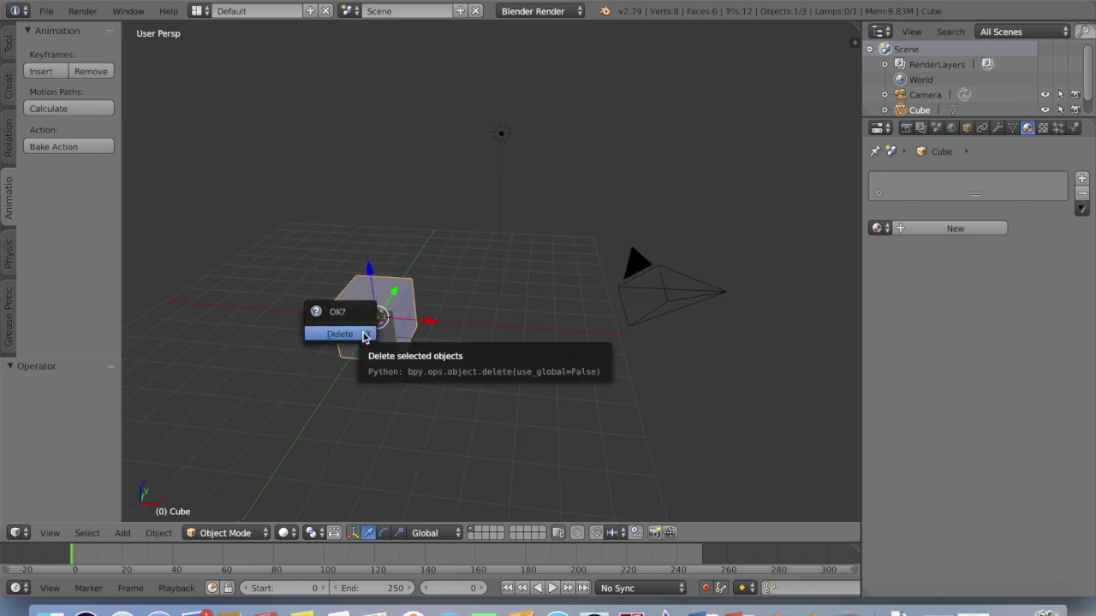
left_click(363, 336)
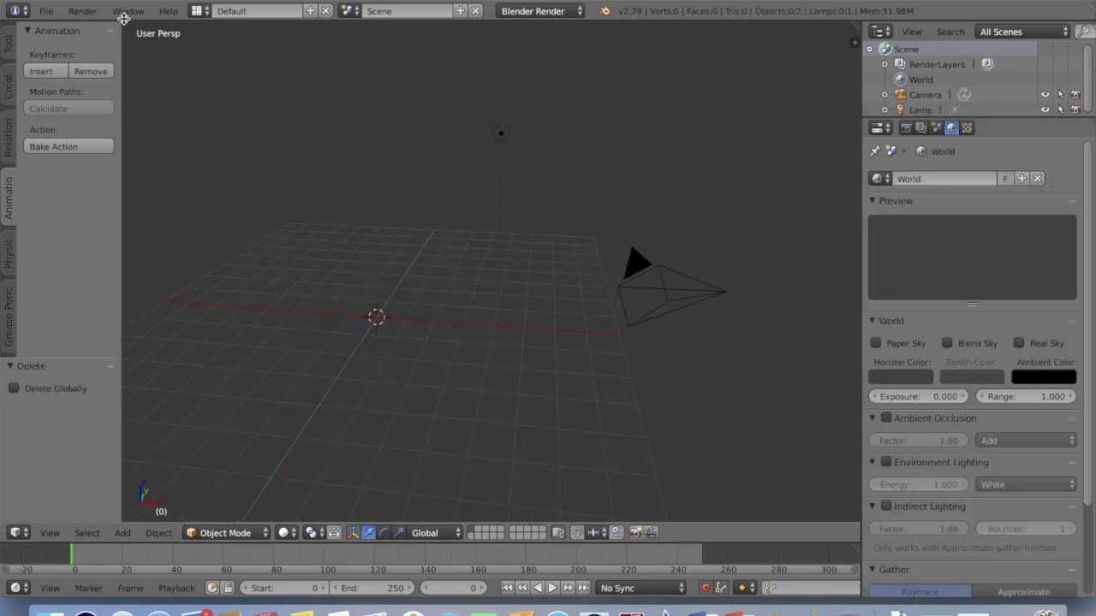
Step: Open snowman project.blend from the Documents folder and examine the finished snowman from several sides and distances
left_click(47, 11)
left_click(77, 49)
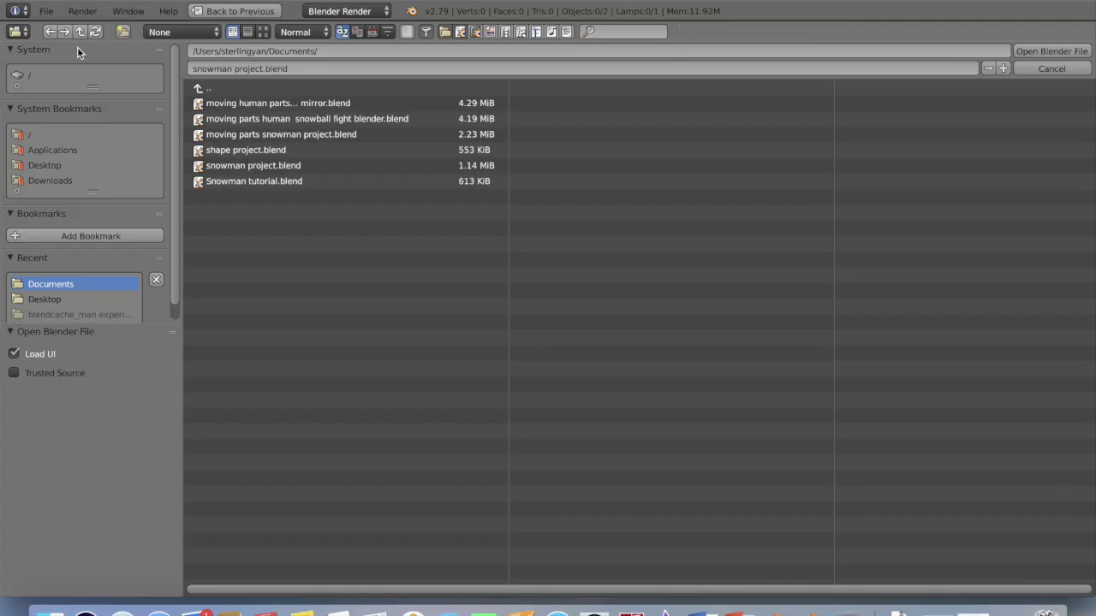
left_click(272, 167)
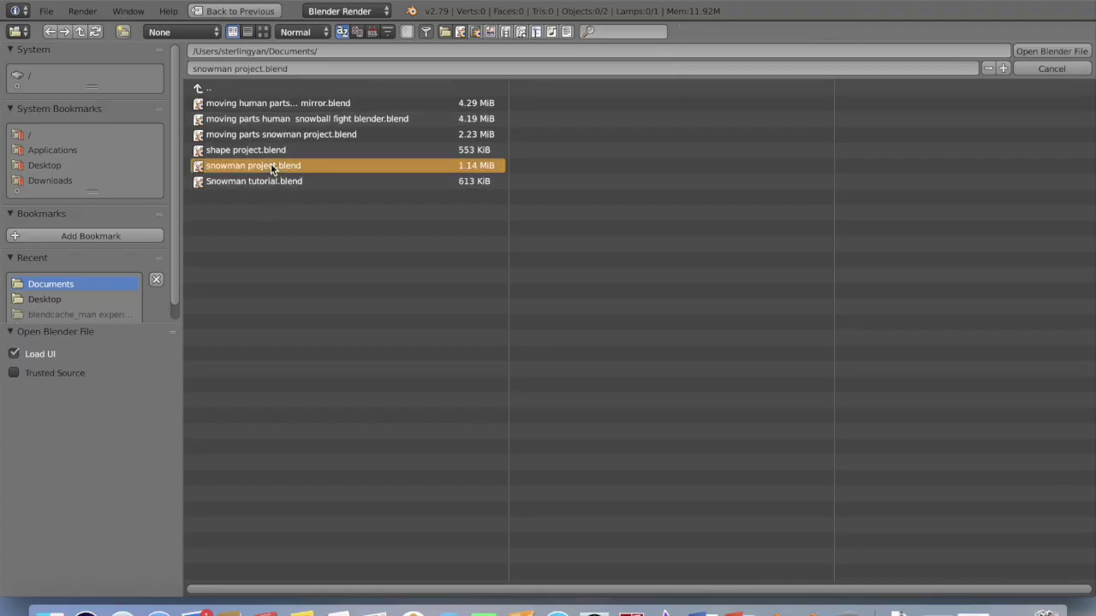
left_click(1052, 51)
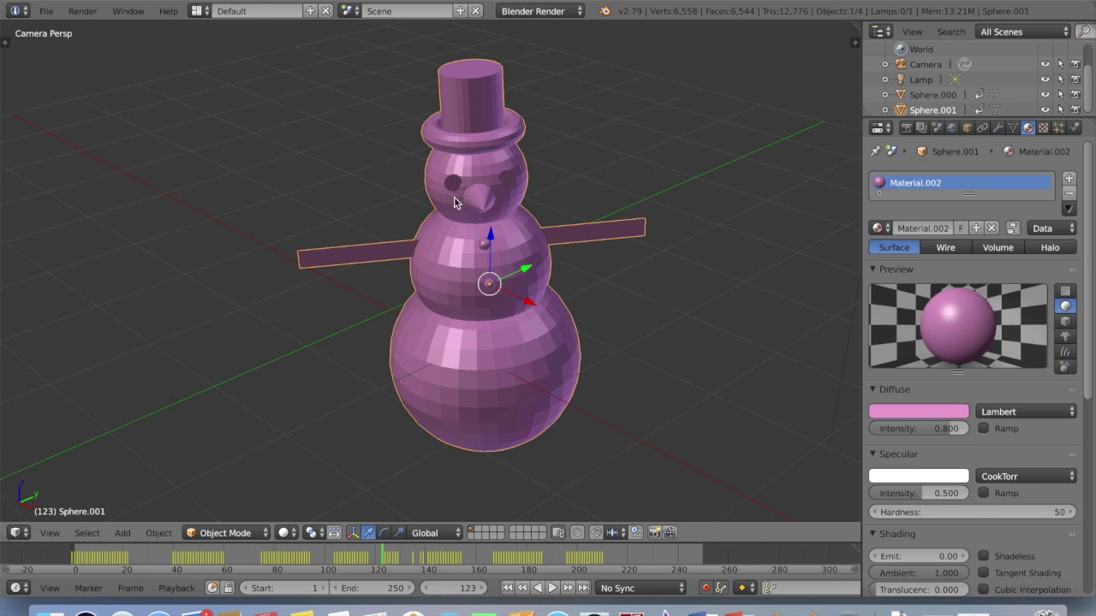
middle_click_drag(487, 197, 422, 197)
scroll(424, 198, "left", 3)
scroll(529, 275, "up", 2)
scroll(529, 275, "down", 5)
scroll(529, 275, "up", 3)
scroll(529, 275, "down", 3)
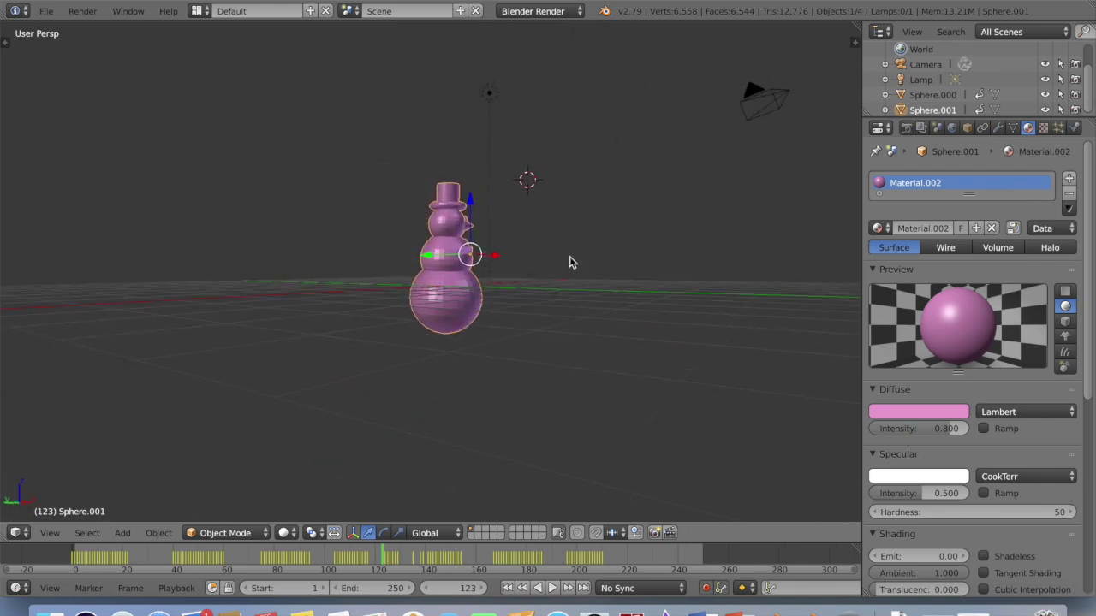
scroll(570, 257, "left", 10)
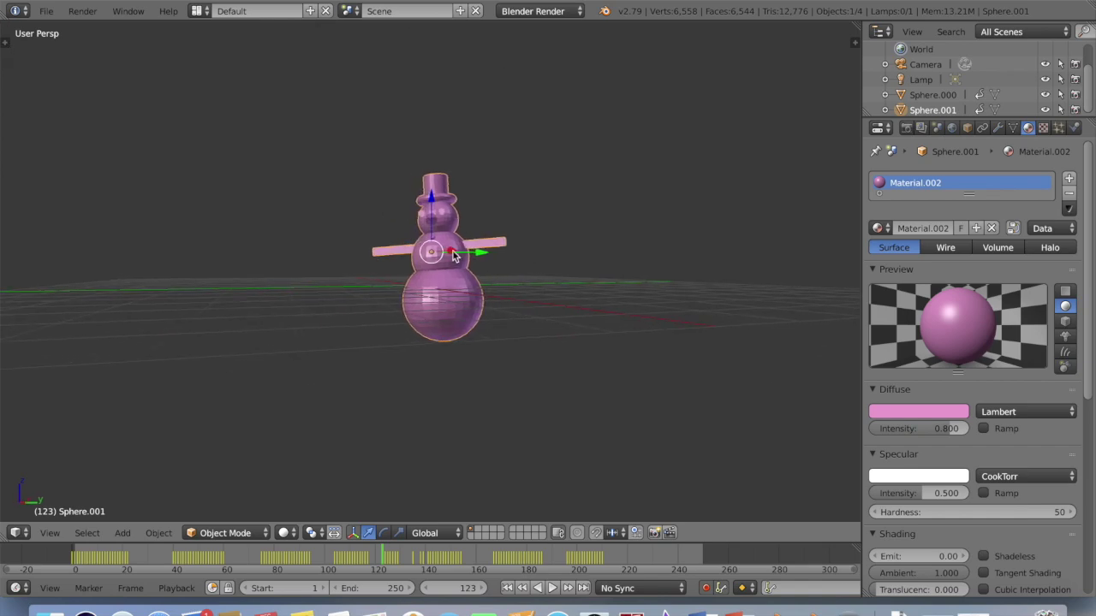
Step: Reload the start-up file as a new scene and delete its default cube
left_click(46, 11)
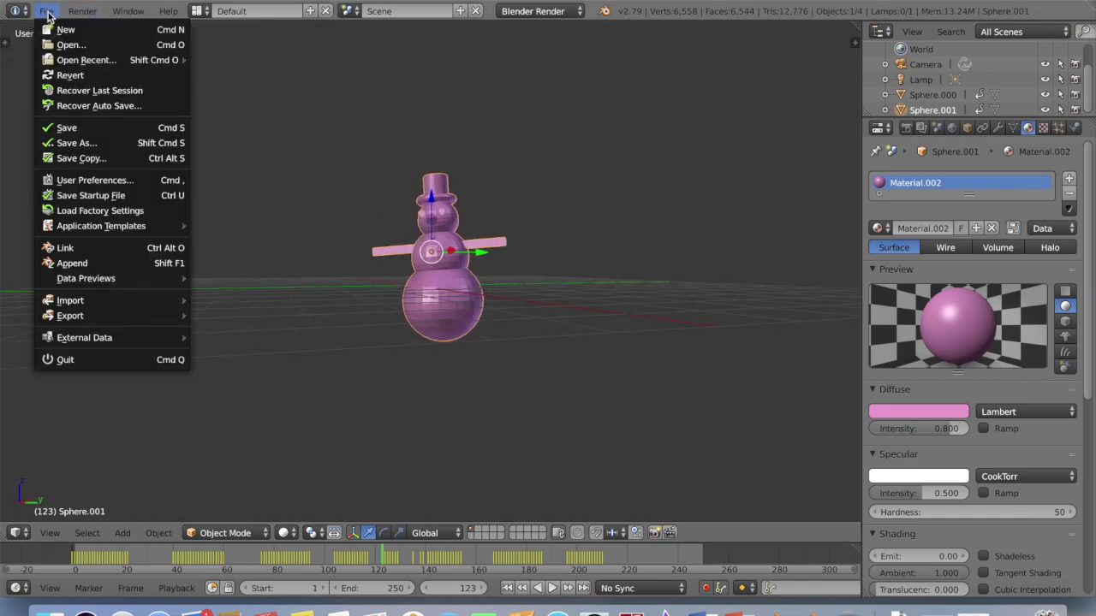
left_click(60, 31)
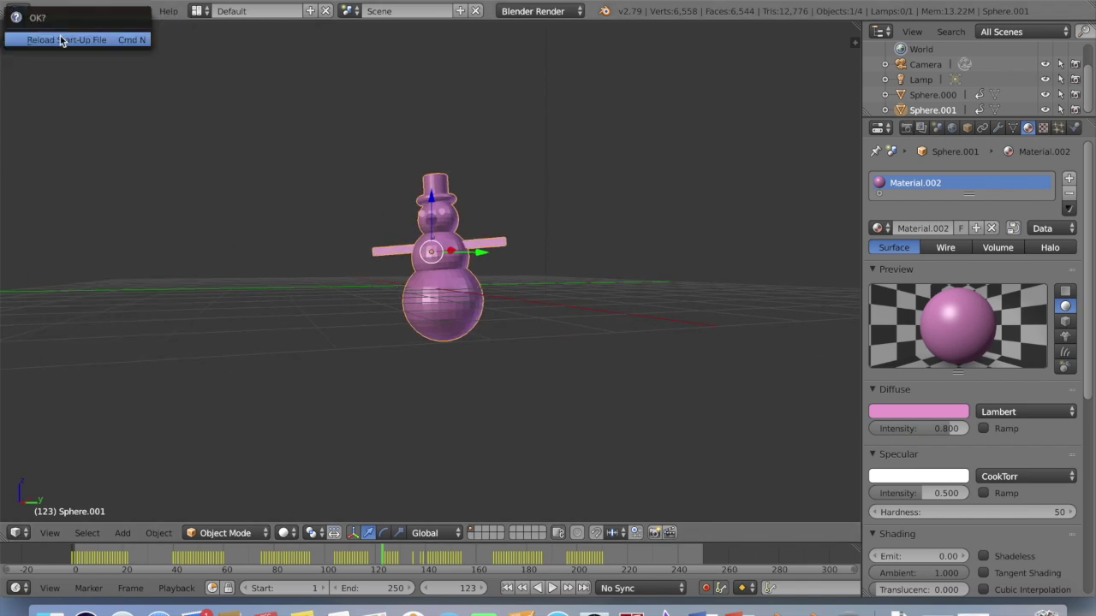
left_click(61, 39)
key("x")
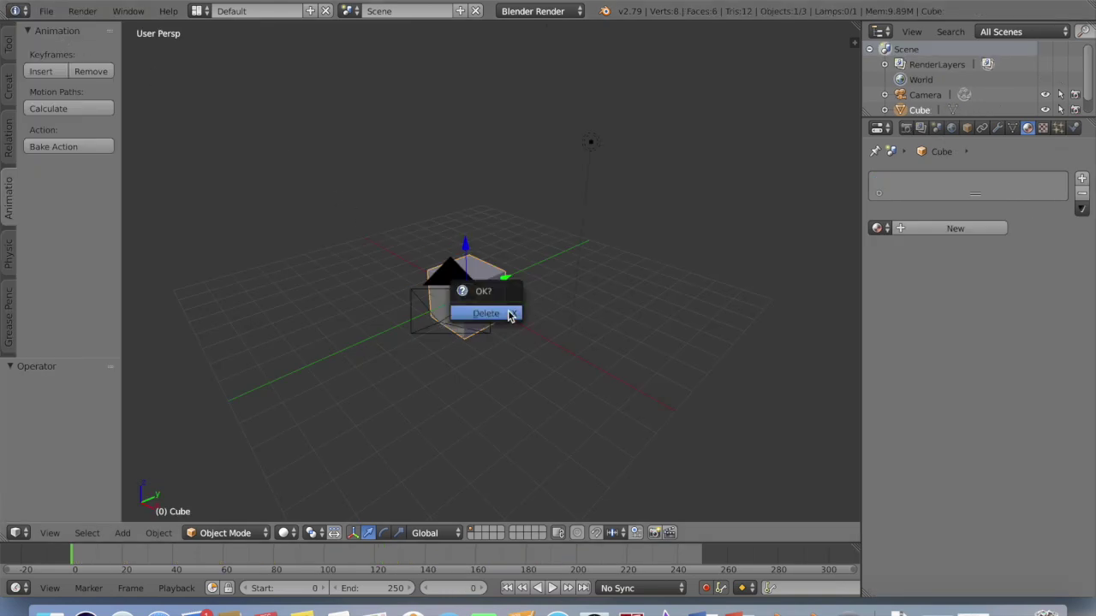
left_click(509, 311)
scroll(462, 301, "left", 10)
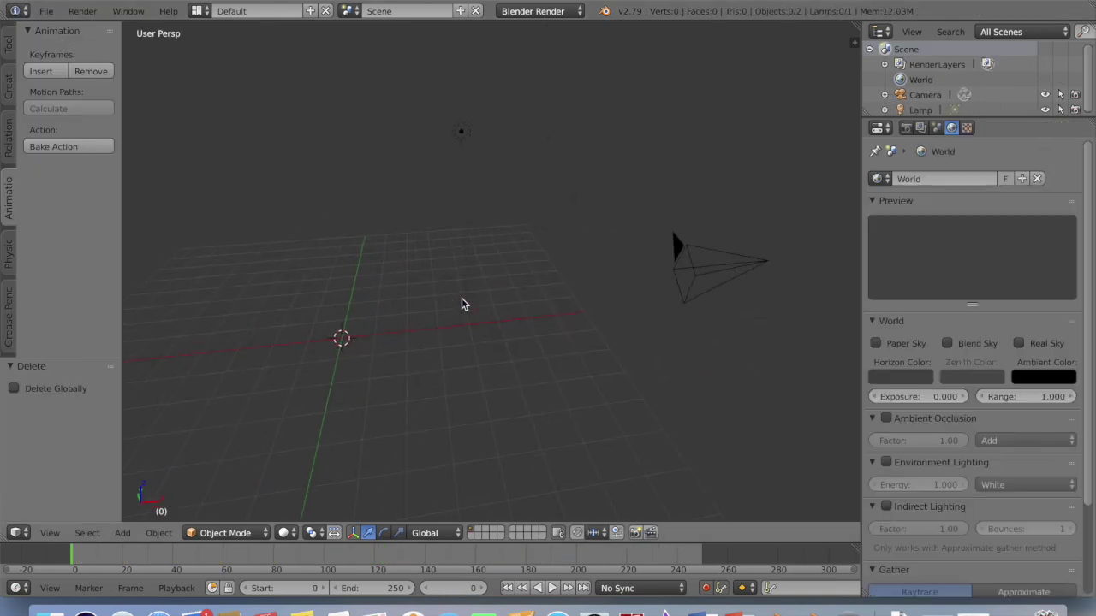
Step: Add a UV sphere at the 3D cursor as the snowman's base and scale it up by about 1.74
left_click(125, 534)
mouse_move(142, 515)
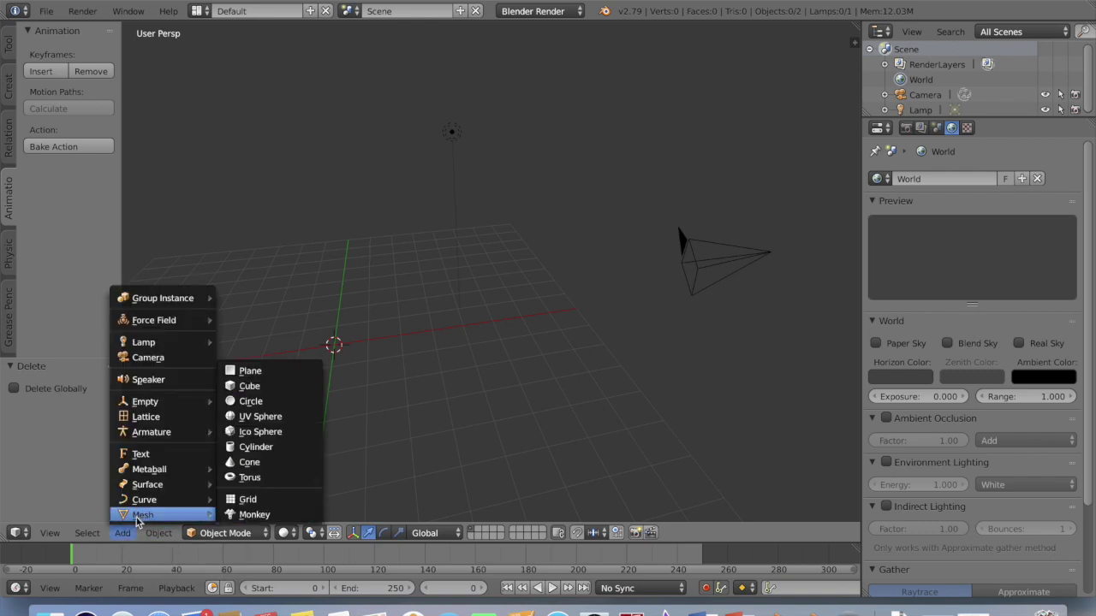
left_click(263, 419)
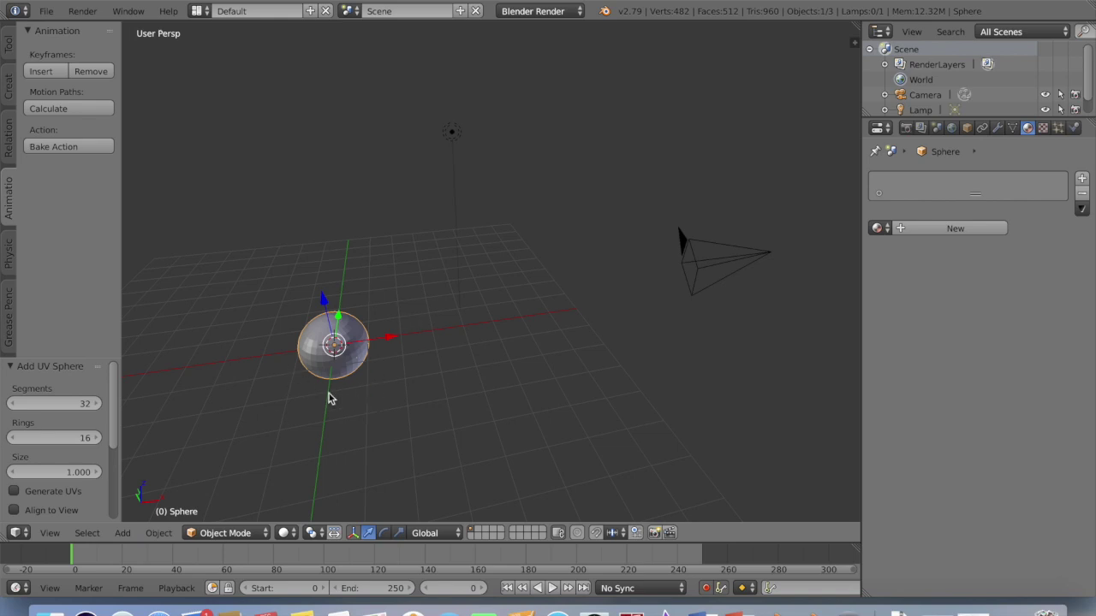
scroll(390, 325, "left", 10)
scroll(389, 326, "down", 6)
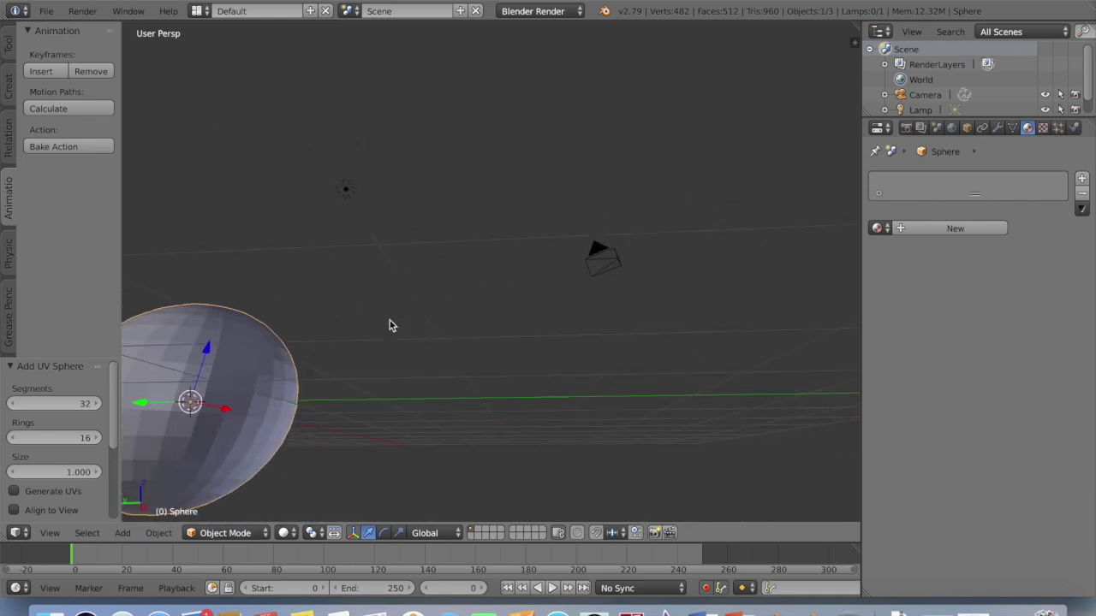
scroll(390, 325, "left", 10)
left_click(589, 348)
scroll(589, 348, "up", 6)
scroll(515, 398, "left", 10)
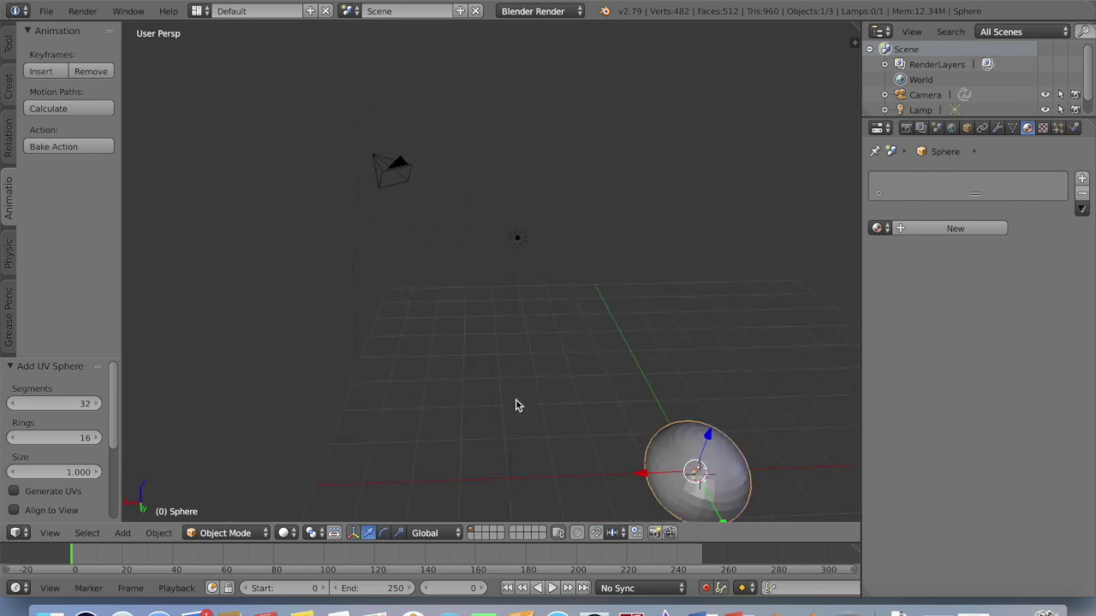
scroll(515, 399, "left", 2)
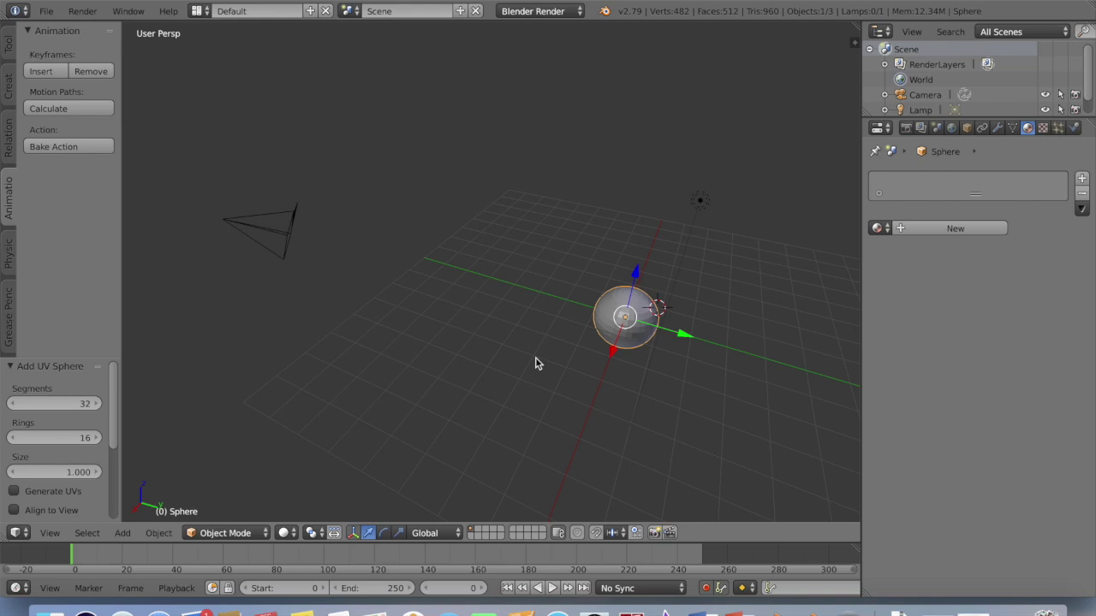
key("s")
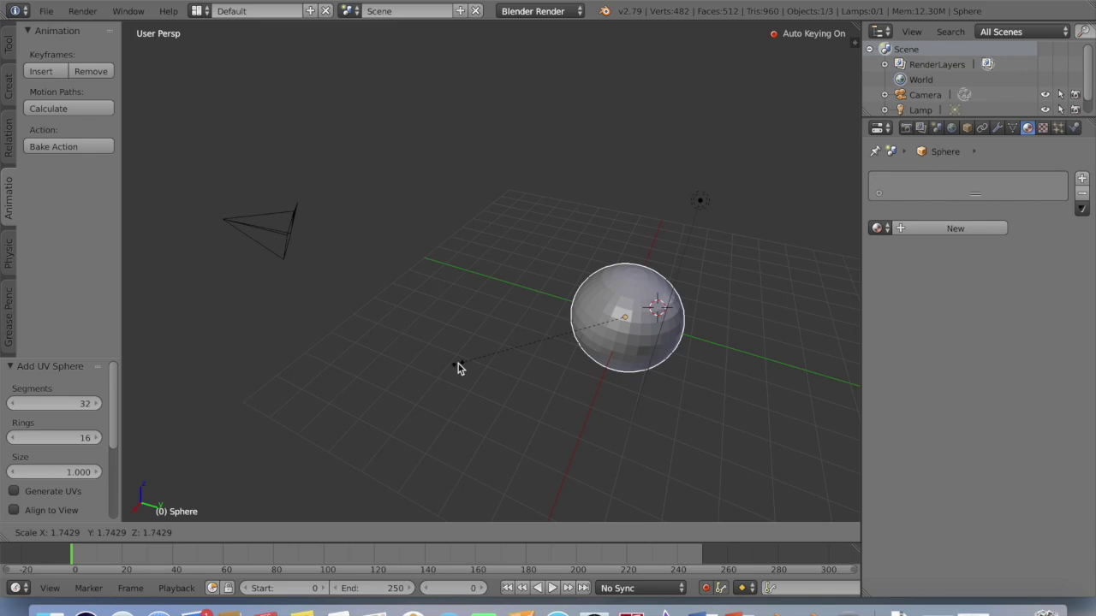
left_click(458, 364)
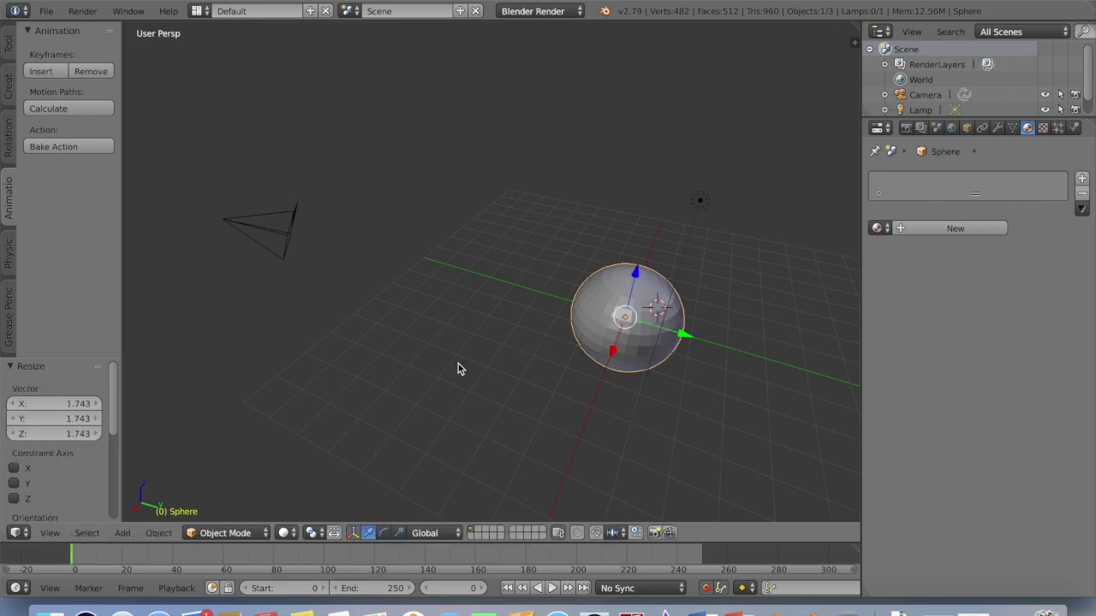
left_click(127, 533)
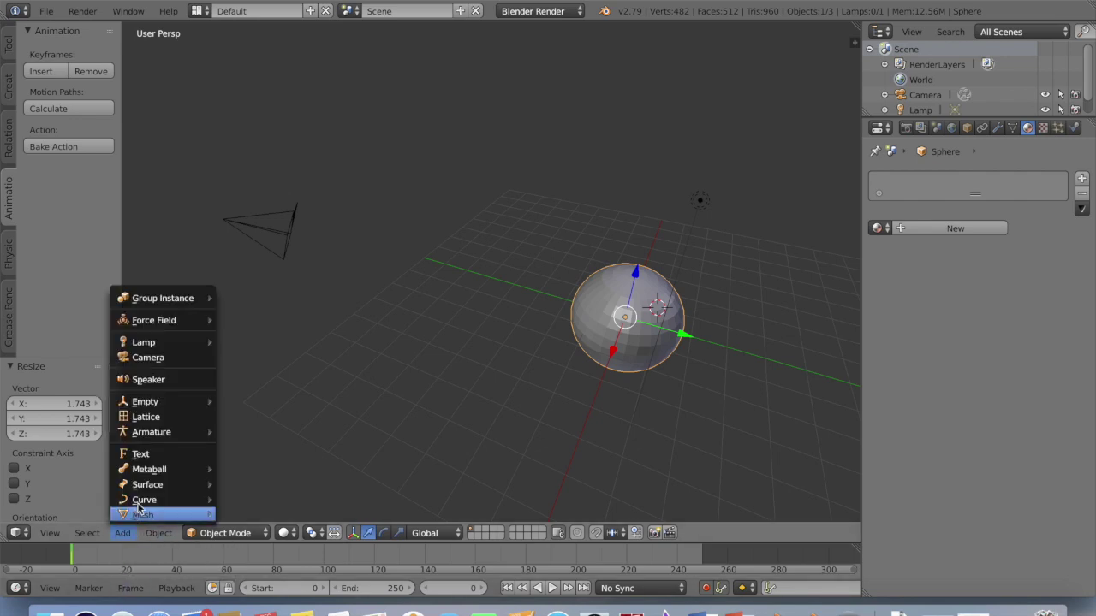
mouse_move(143, 516)
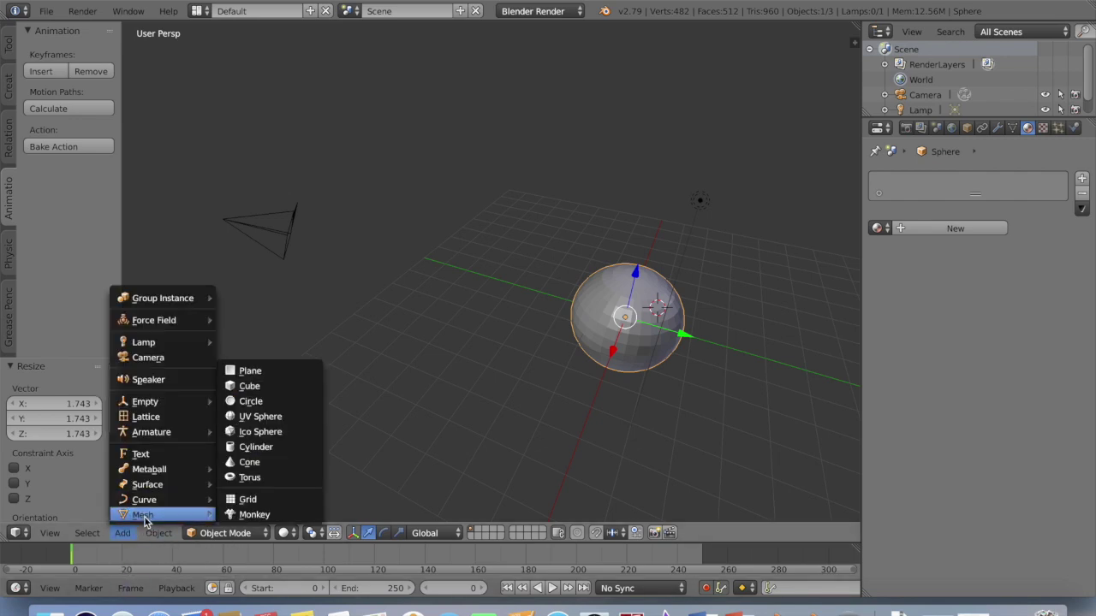
left_click(288, 417)
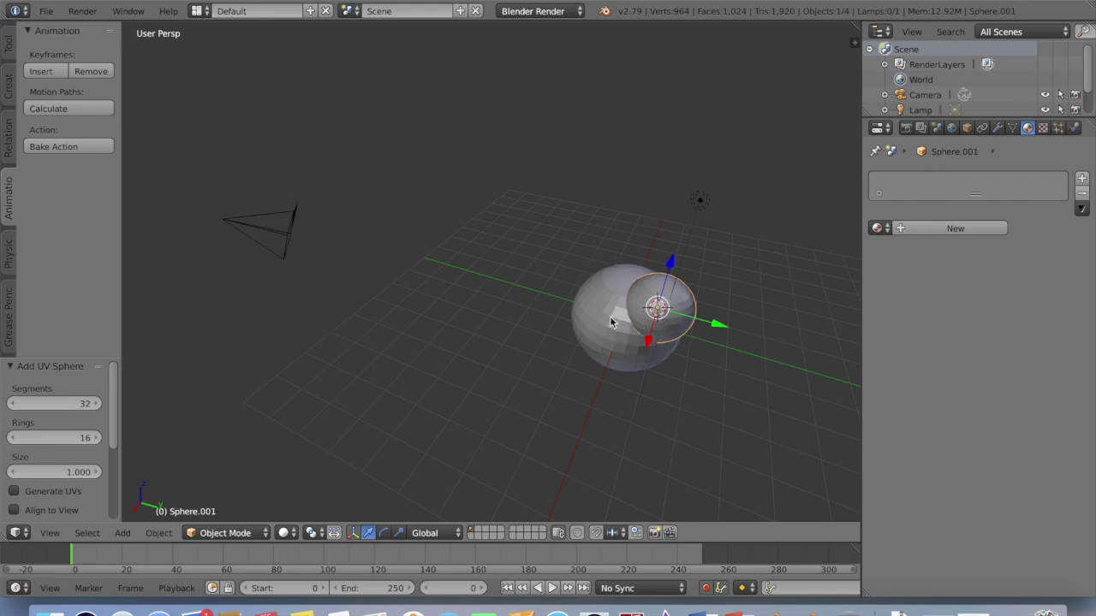
key("x")
left_click(658, 317)
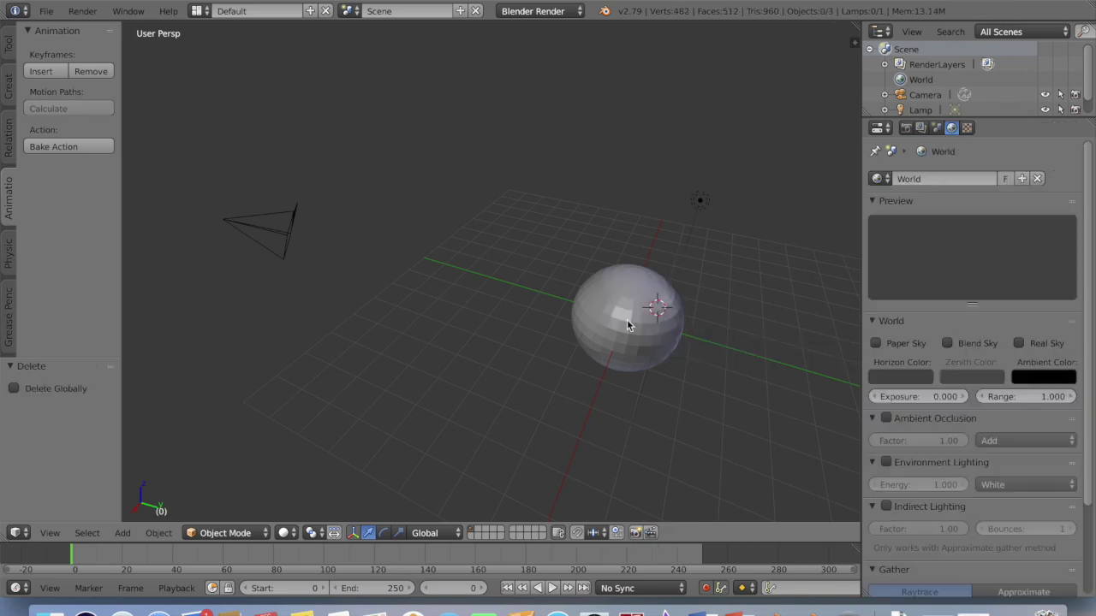
Step: Center the 3D cursor, add a second UV sphere there and raise it about 2.21 units along Z
key("shift+c")
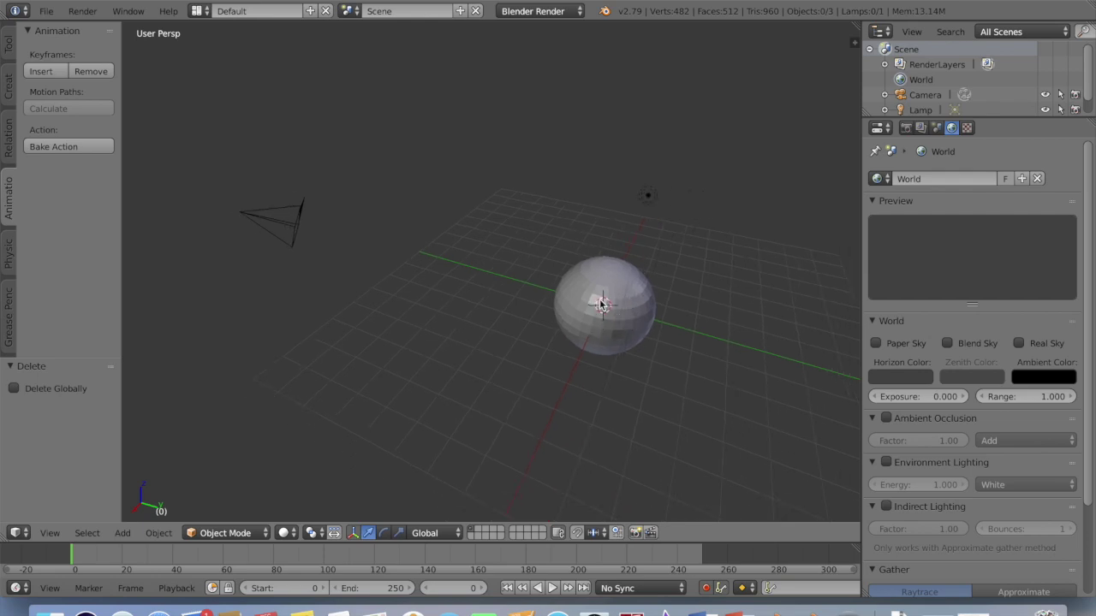
left_click(123, 532)
mouse_move(130, 515)
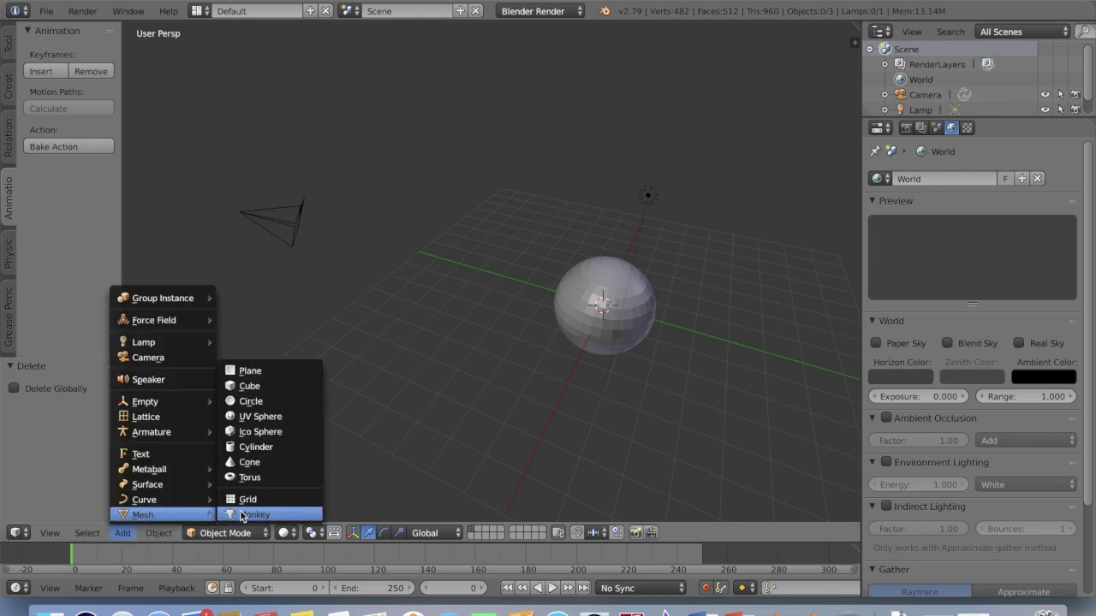
left_click(262, 417)
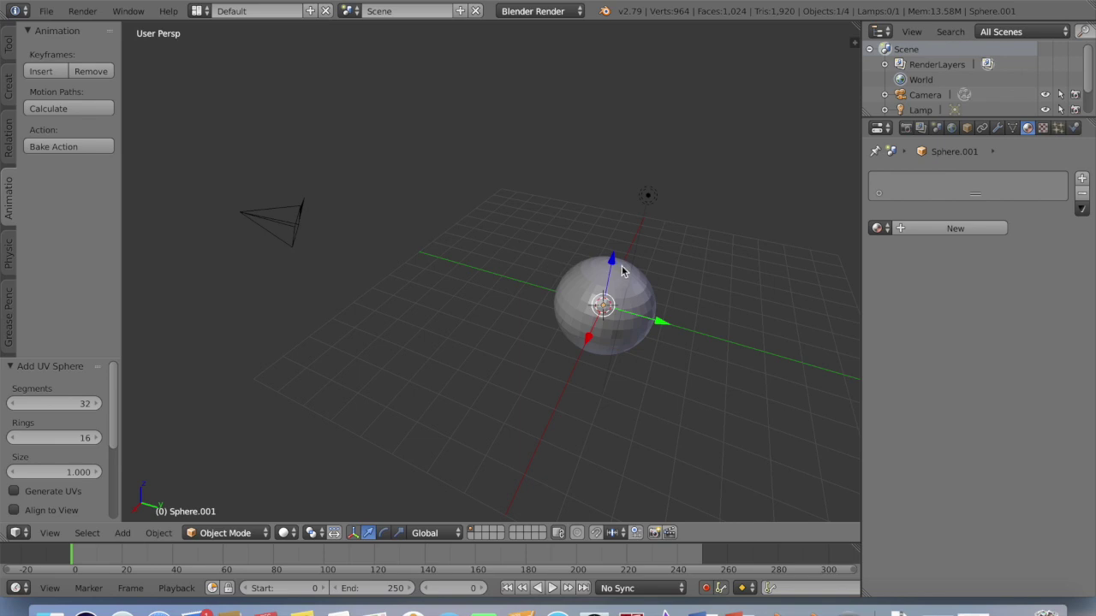
left_click_drag(612, 261, 644, 214)
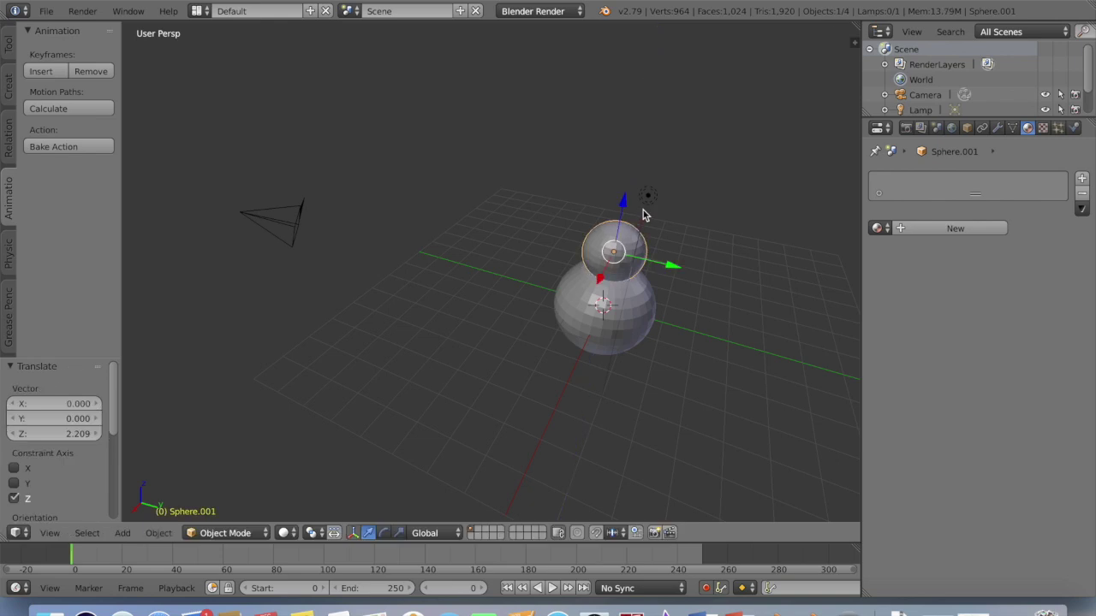
Step: Scale the snowman's middle sphere up by about 1.21 and back down by about 0.94
key("s")
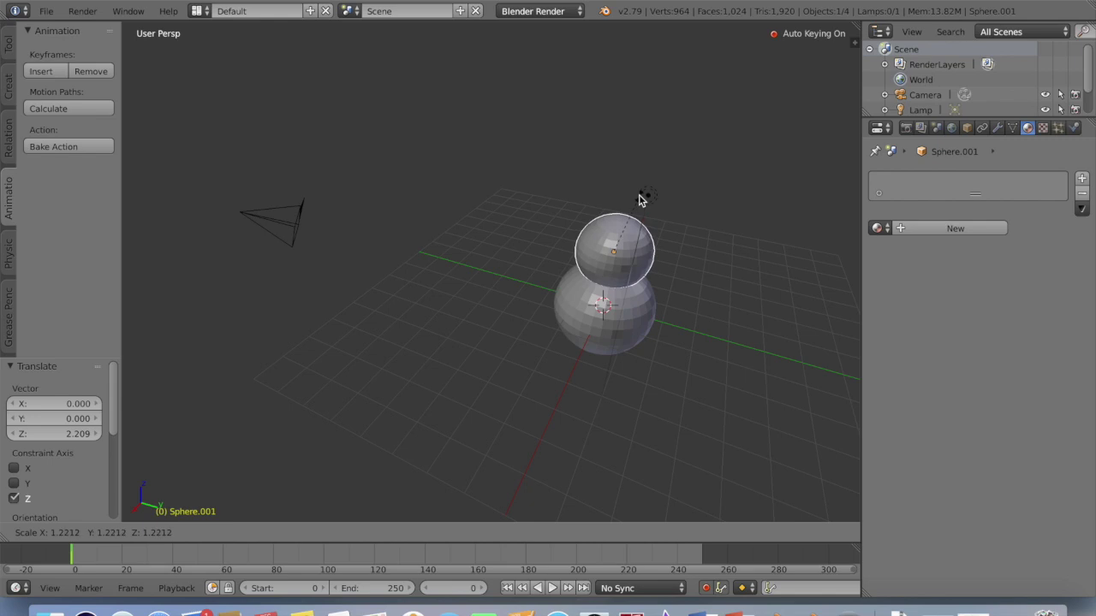
left_click(640, 204)
key("s")
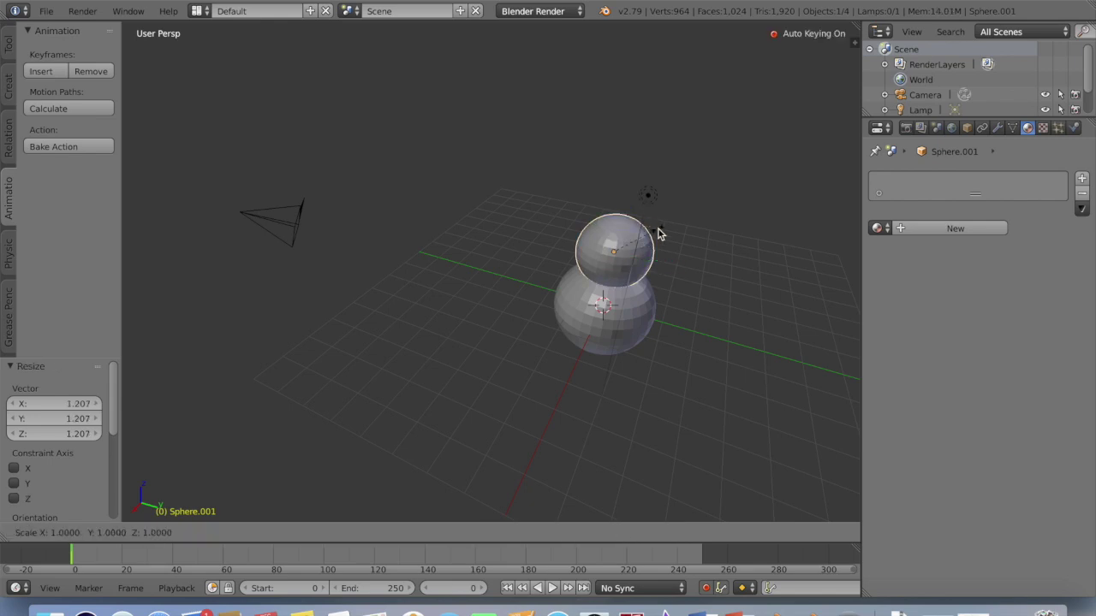
left_click(652, 233)
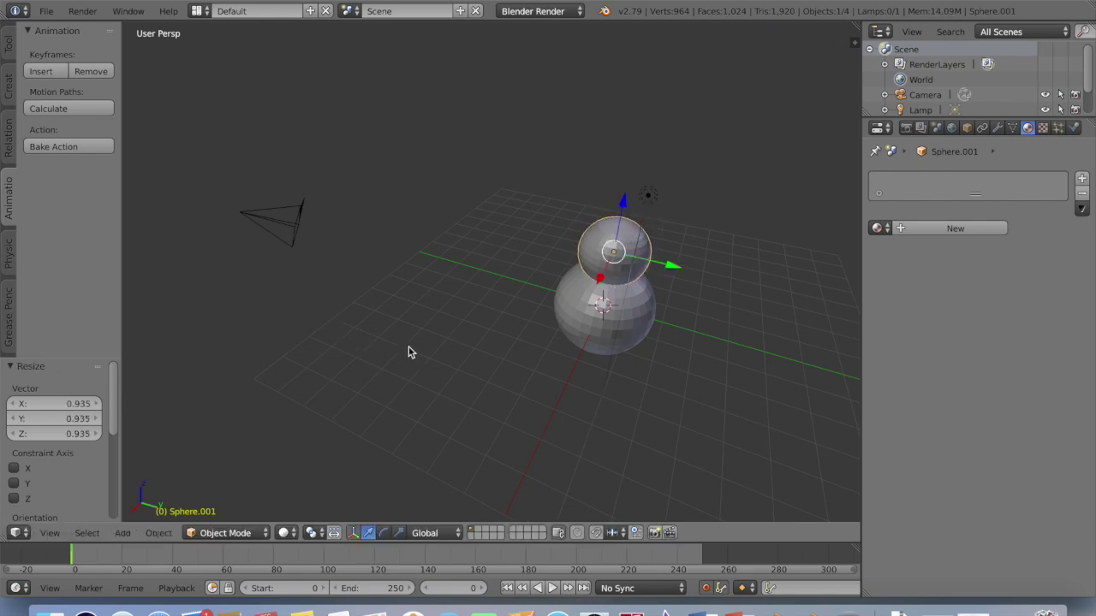
Step: Try scaling the middle sphere by 1.25 along the X axis only
key("s")
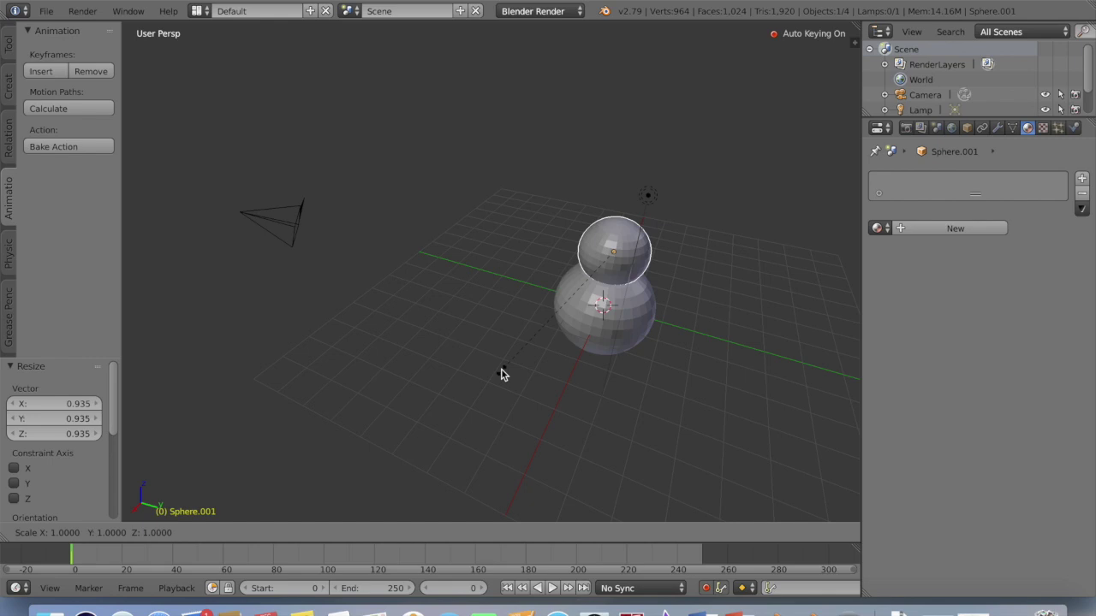
key("x")
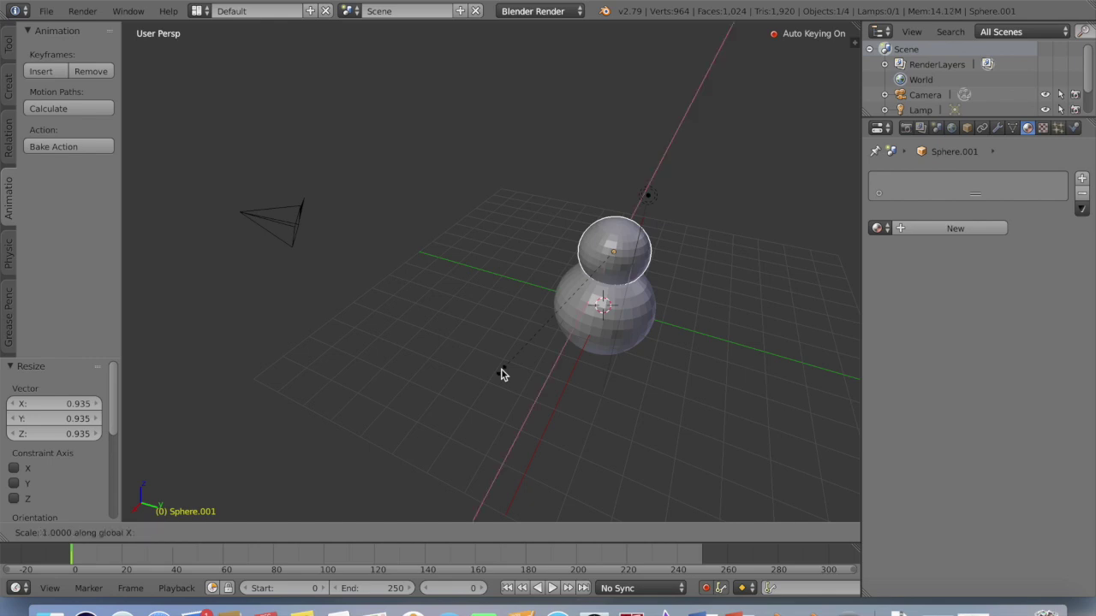
type("1.25")
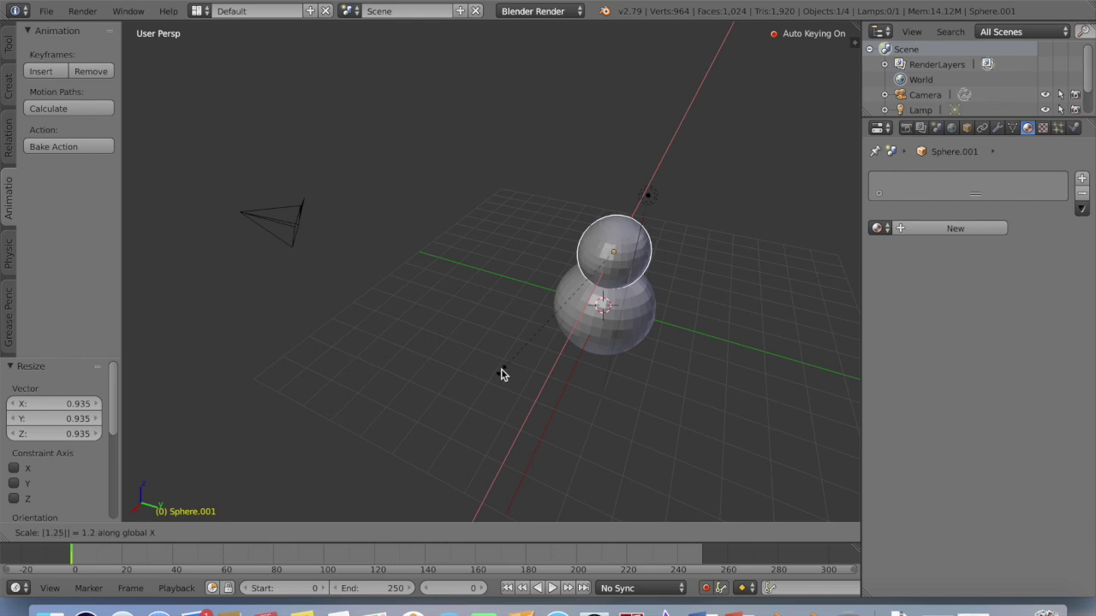
key("BackSpace")
key("BackSpace")
key("BackSpace")
key("BackSpace")
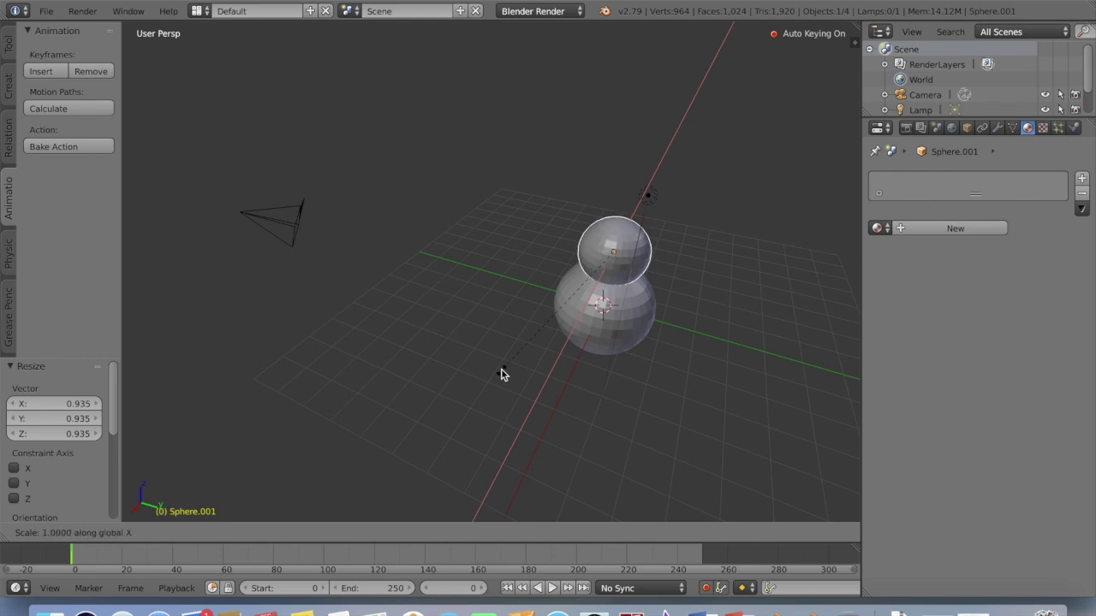
left_click(502, 371)
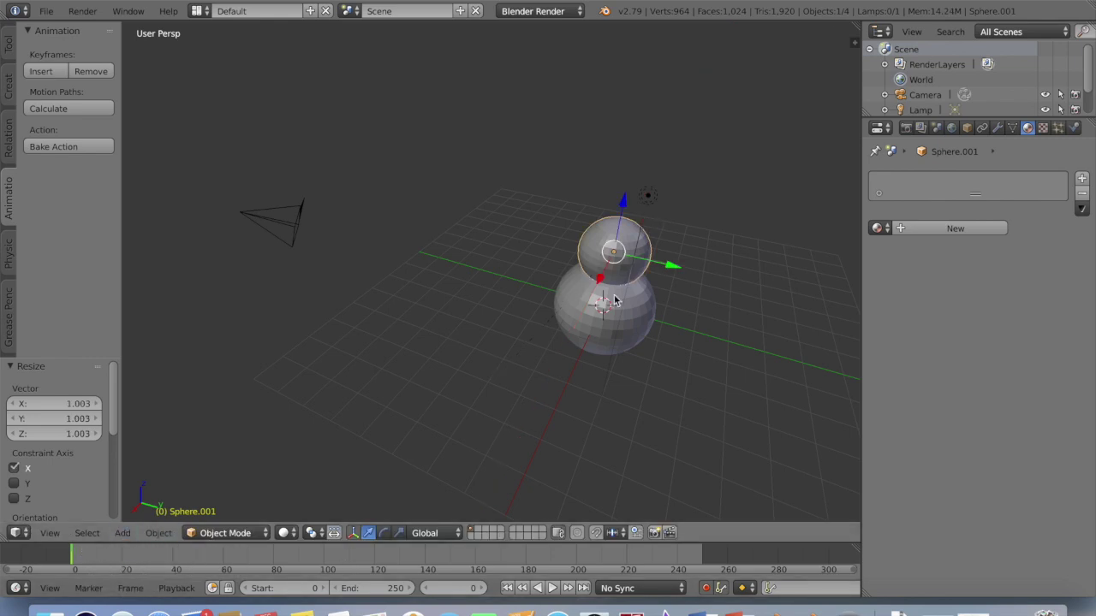
Step: Add a third UV sphere as the head, raise it about 3.61 units along Z and scale it to about 0.72
left_click(123, 533)
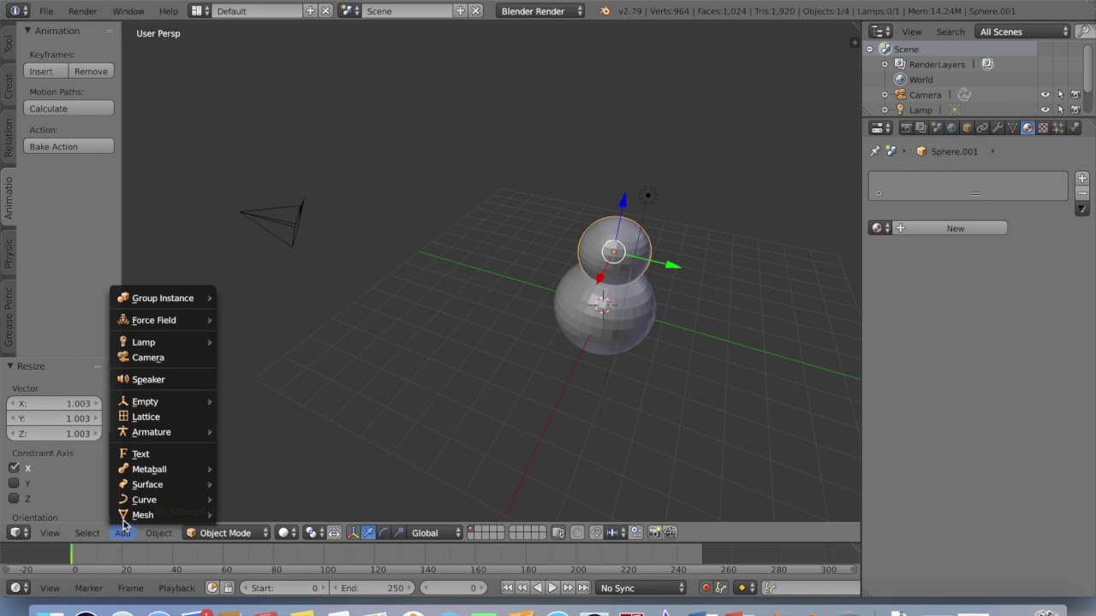
mouse_move(135, 516)
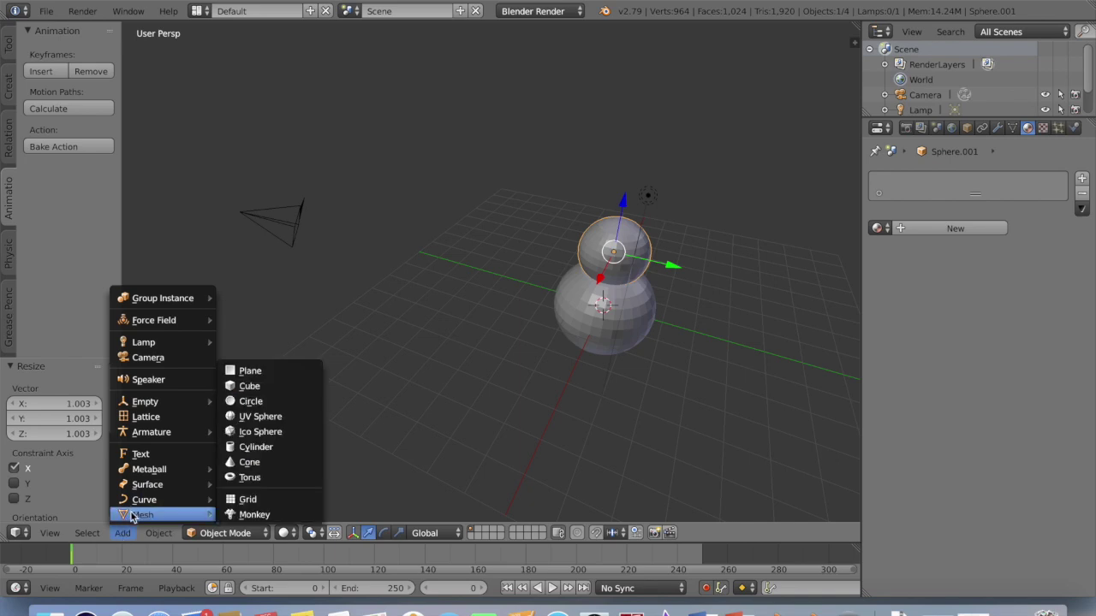
left_click(269, 416)
key("g")
key("z")
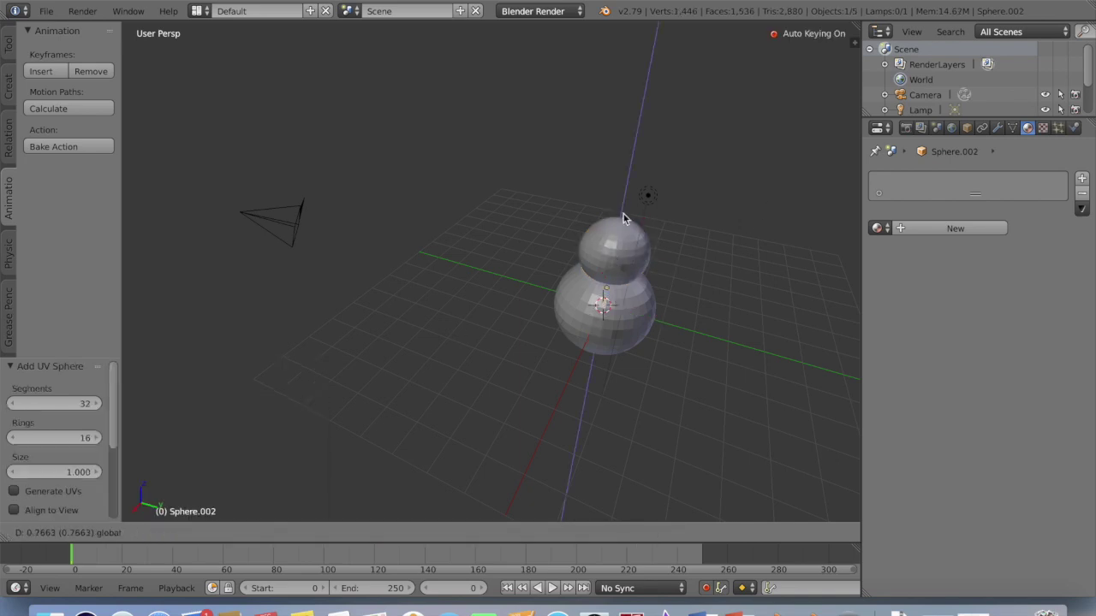
left_click(642, 168)
key("s")
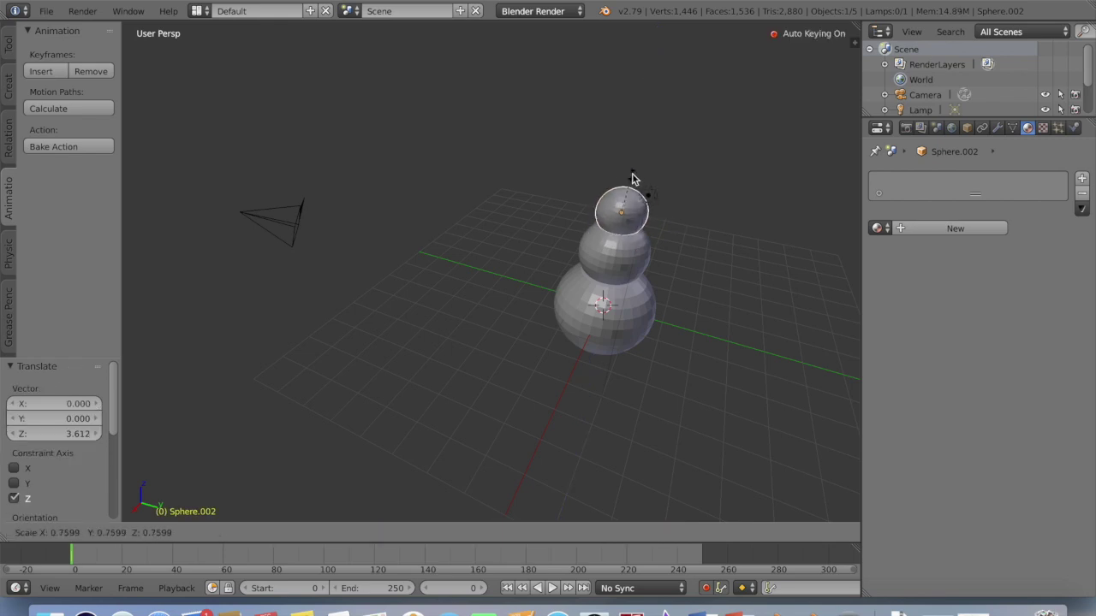
left_click(630, 179)
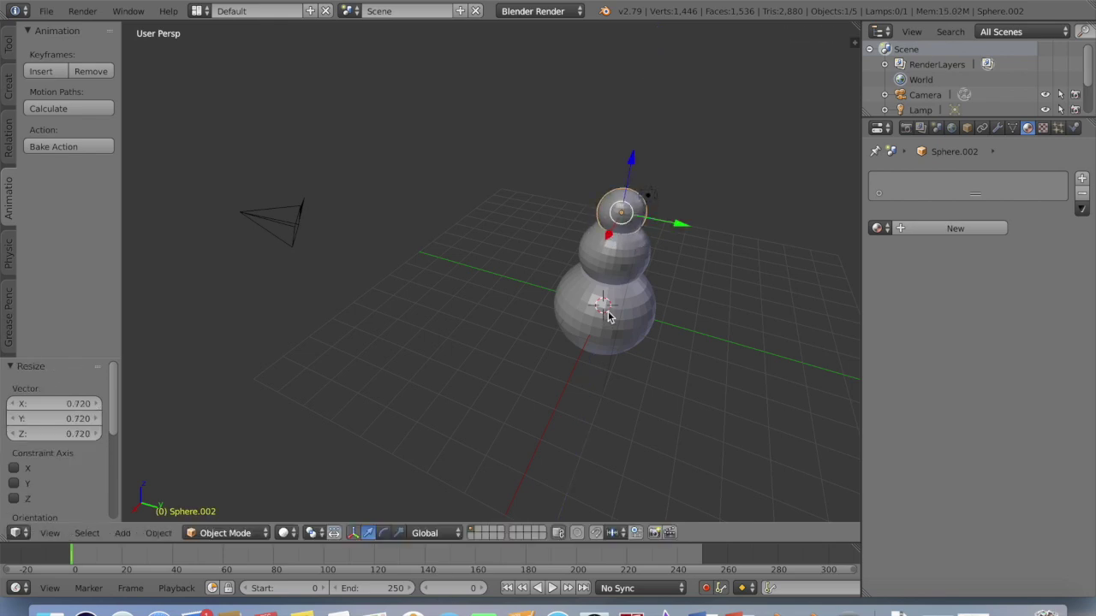
Step: Lower the middle sphere about 0.37 units and the head sphere about 0.42 units along Z
right_click(616, 255)
key("g")
key("z")
left_click(627, 214)
right_click(624, 202)
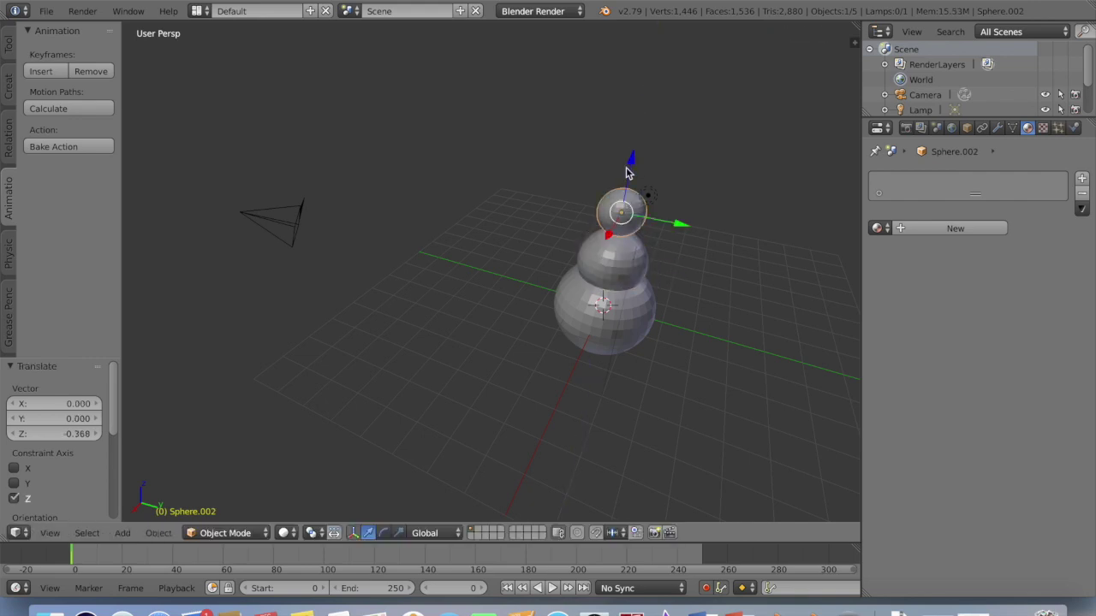
key("g")
key("z")
left_click(628, 177)
right_click(648, 195)
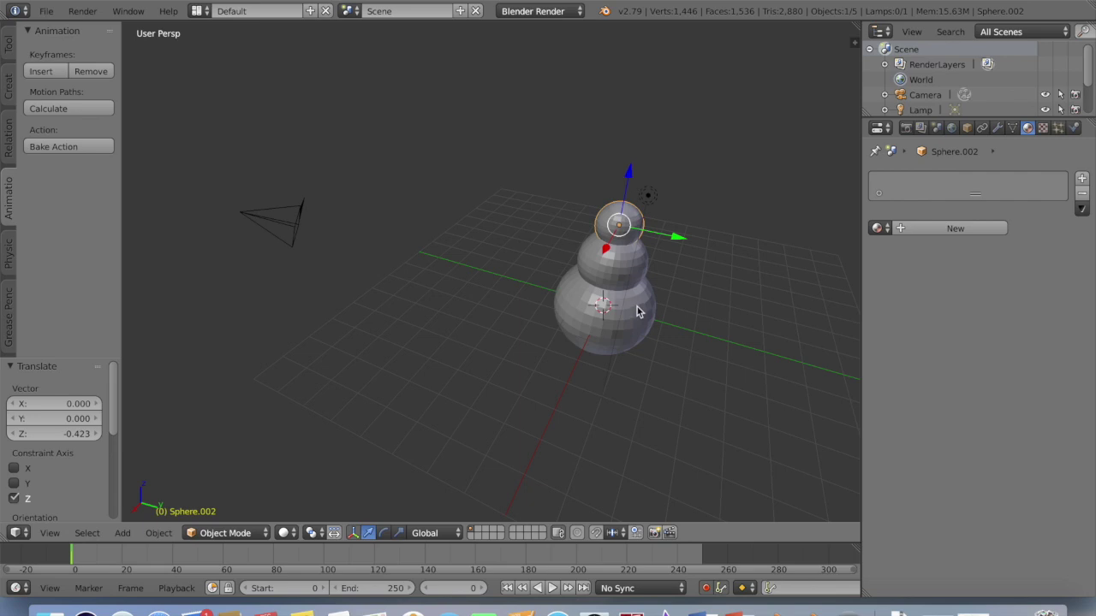
Step: Scale the base sphere down by about 0.93
right_click(609, 327)
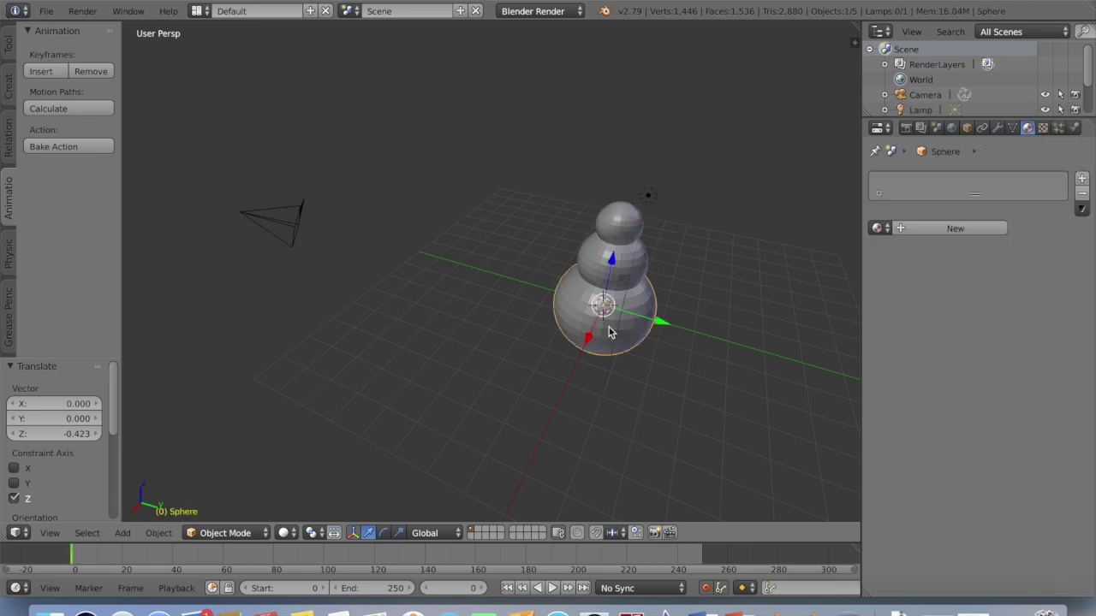
key("s")
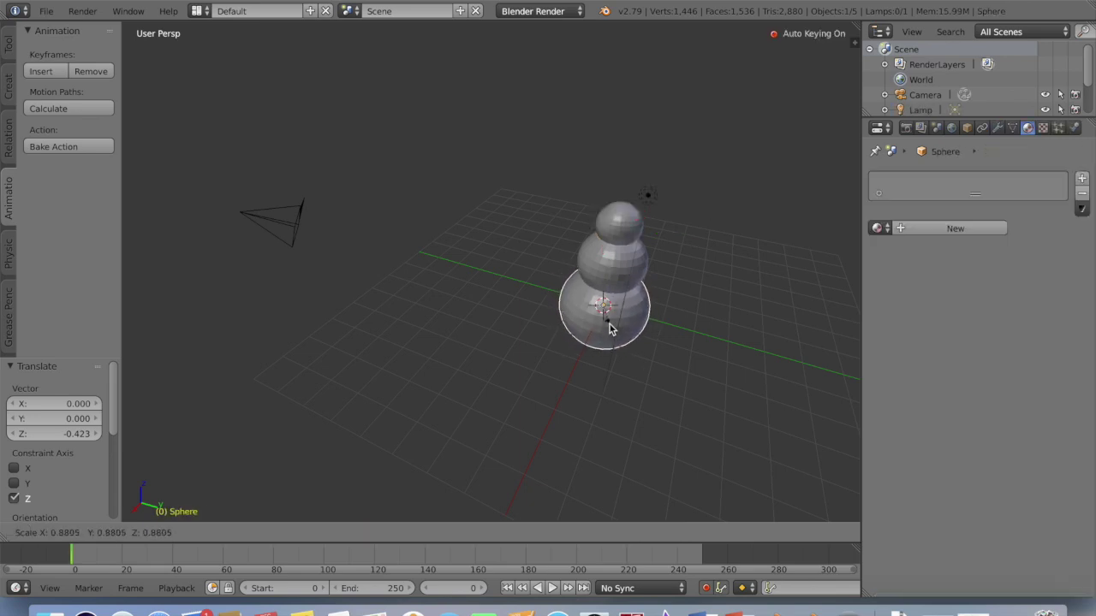
left_click(609, 325)
Step: Join the three snowman spheres into one object, with the middle sphere as the active one
scroll(546, 336, "left", 5)
scroll(546, 341, "left", 2)
key("KP_0")
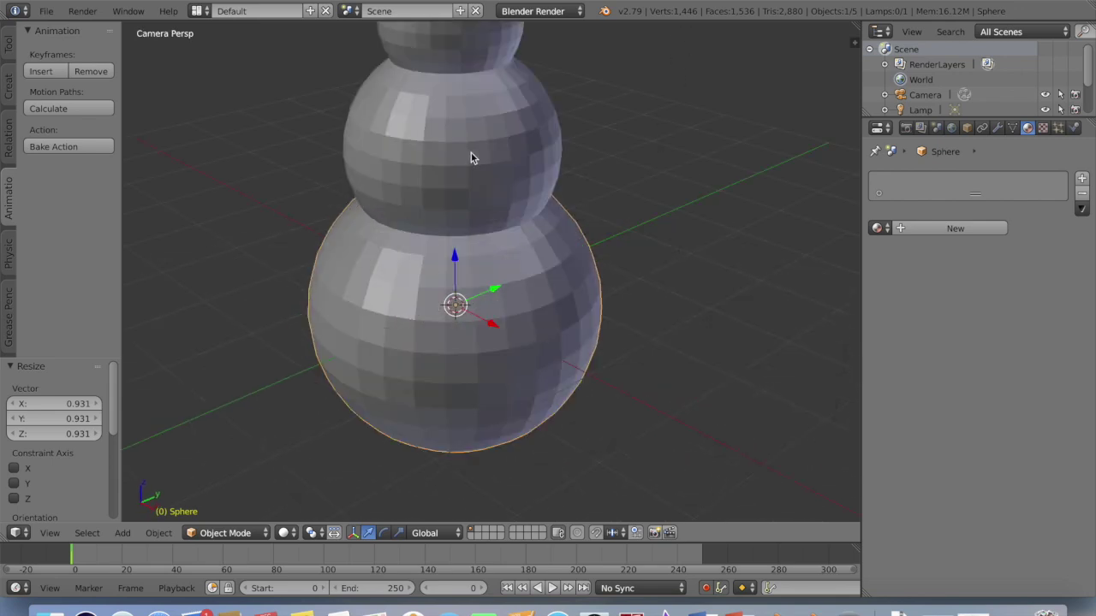
key("KP_0")
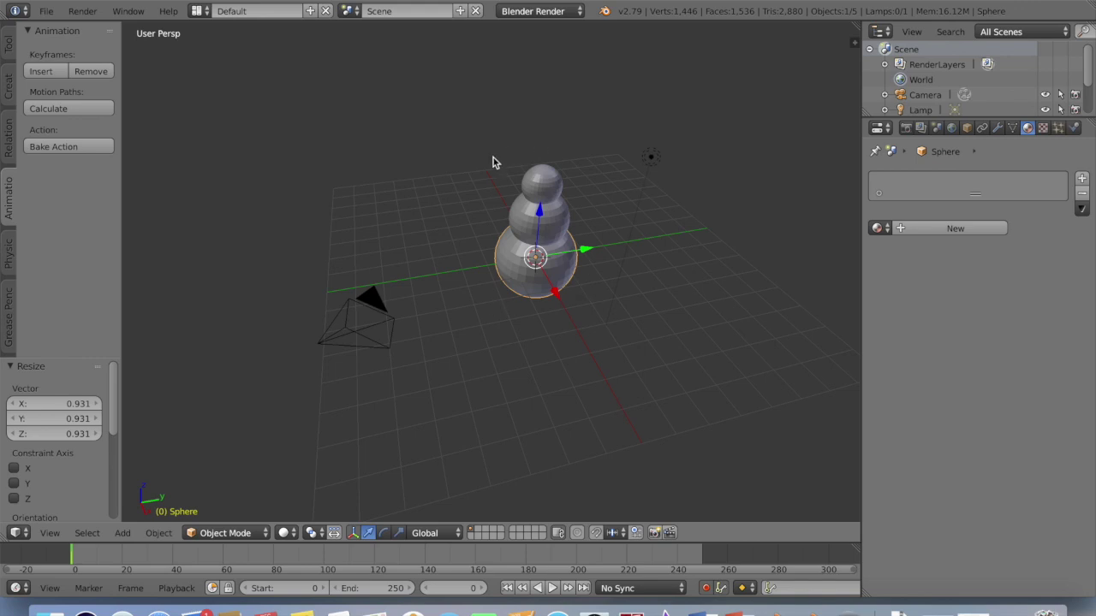
right_click(543, 188, "shift")
right_click(523, 221, "shift")
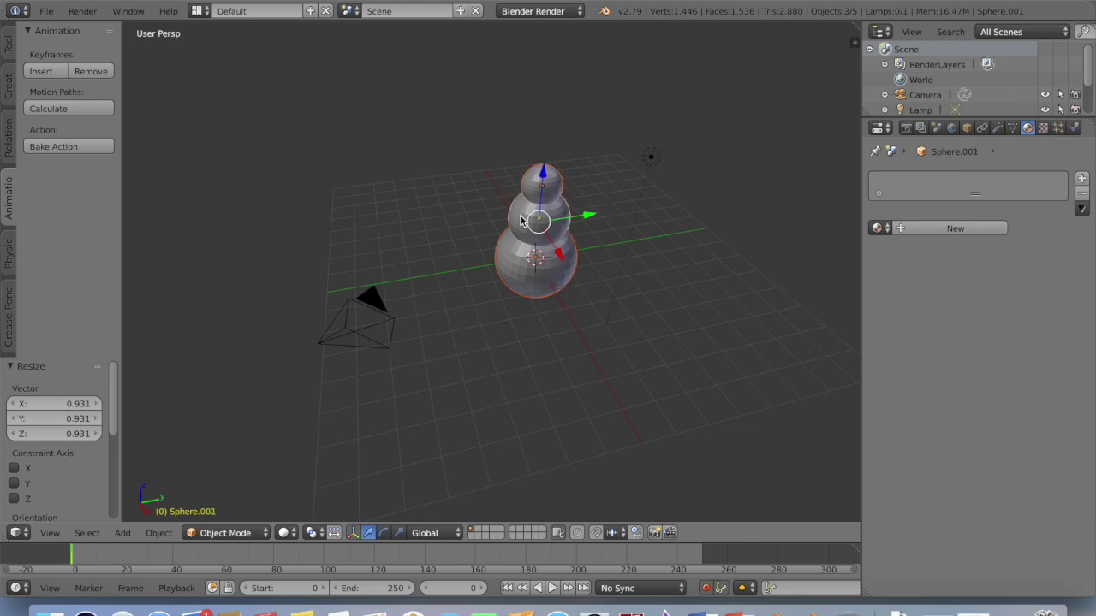
left_click(9, 48)
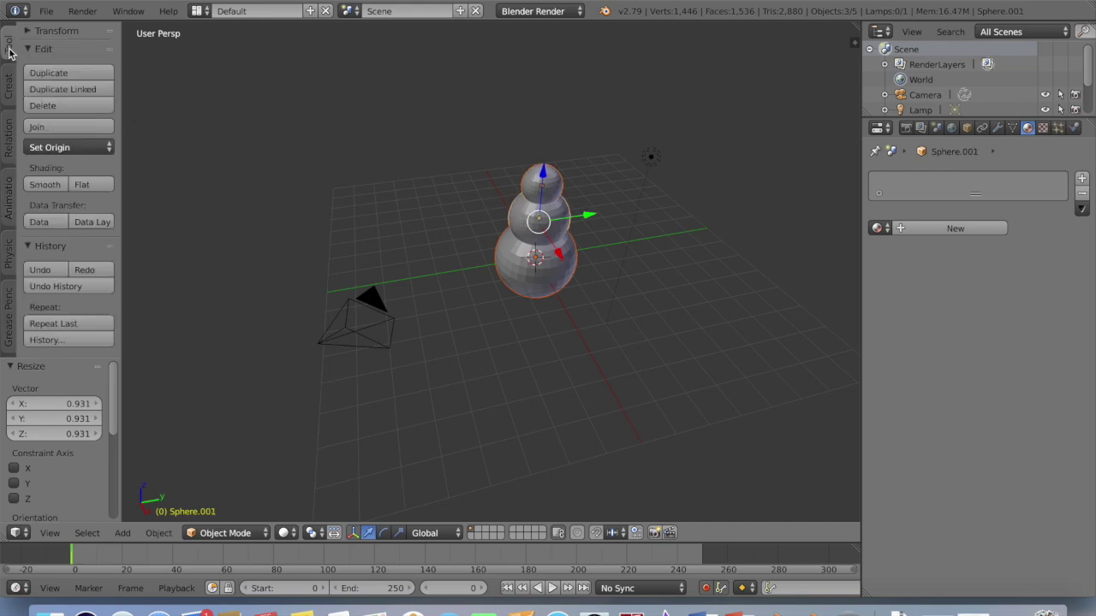
left_click(34, 128)
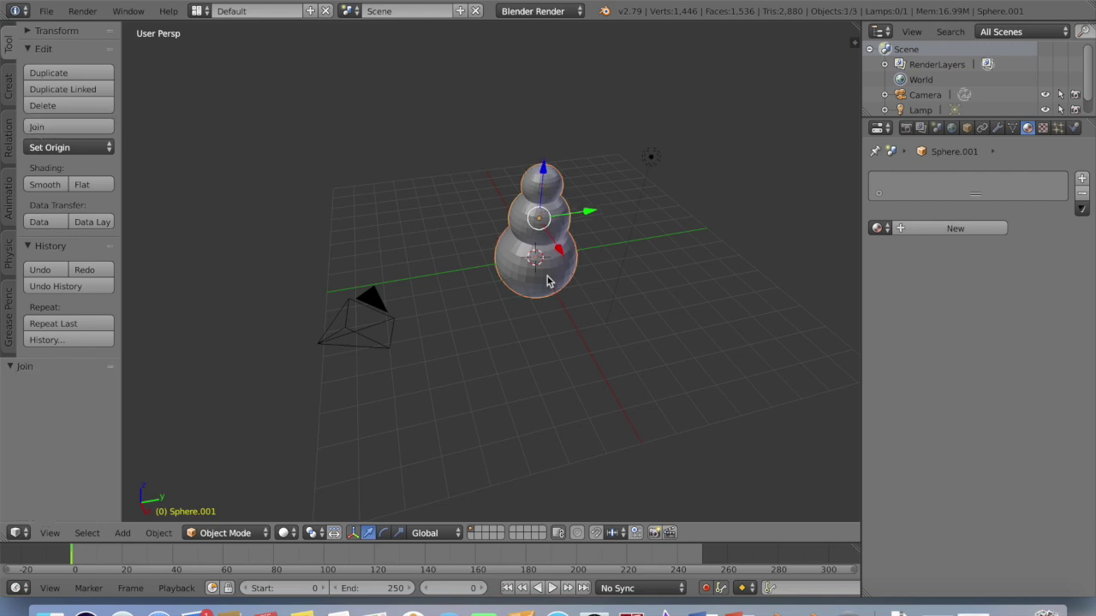
Step: Try raising the joined snowman about 0.58 units along Z and undo the move
key("g")
key("z")
mouse_move(543, 153)
left_mouse_down()
mouse_move(563, 125)
mouse_move(563, 160)
left_mouse_up()
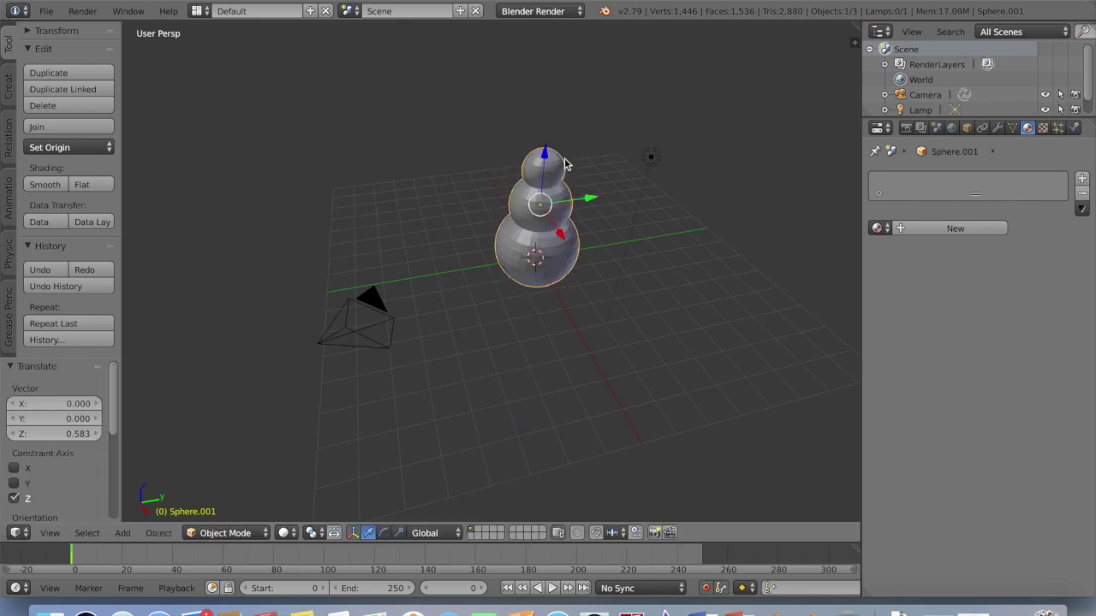
left_click(49, 269)
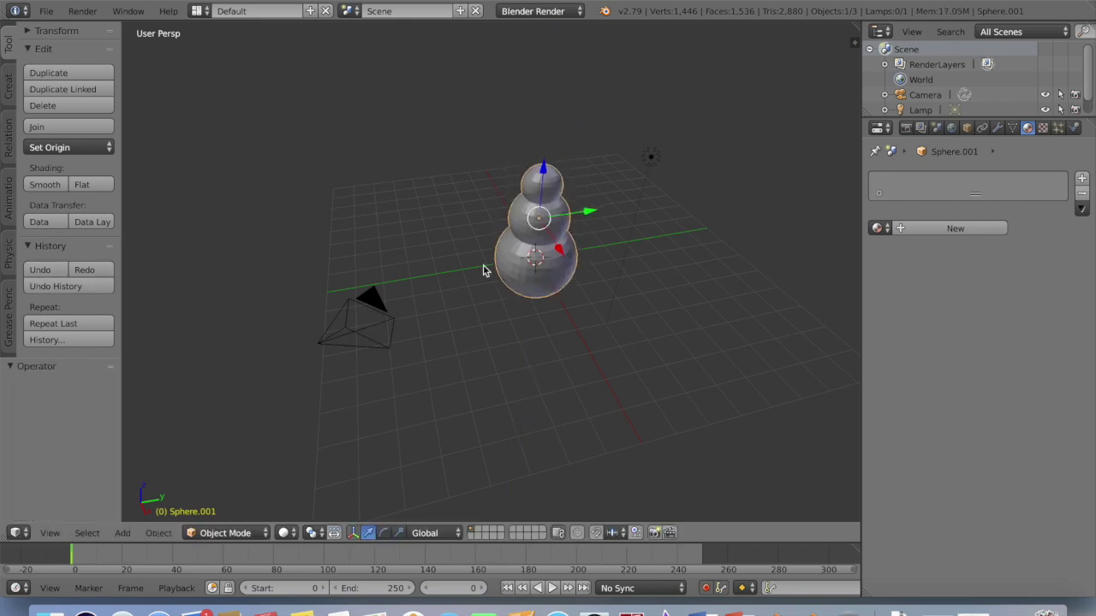
Step: In camera view, scale the joined snowman down by about 0.72 and lower it about 0.69 units along Z to fit the frame
key("KP_0")
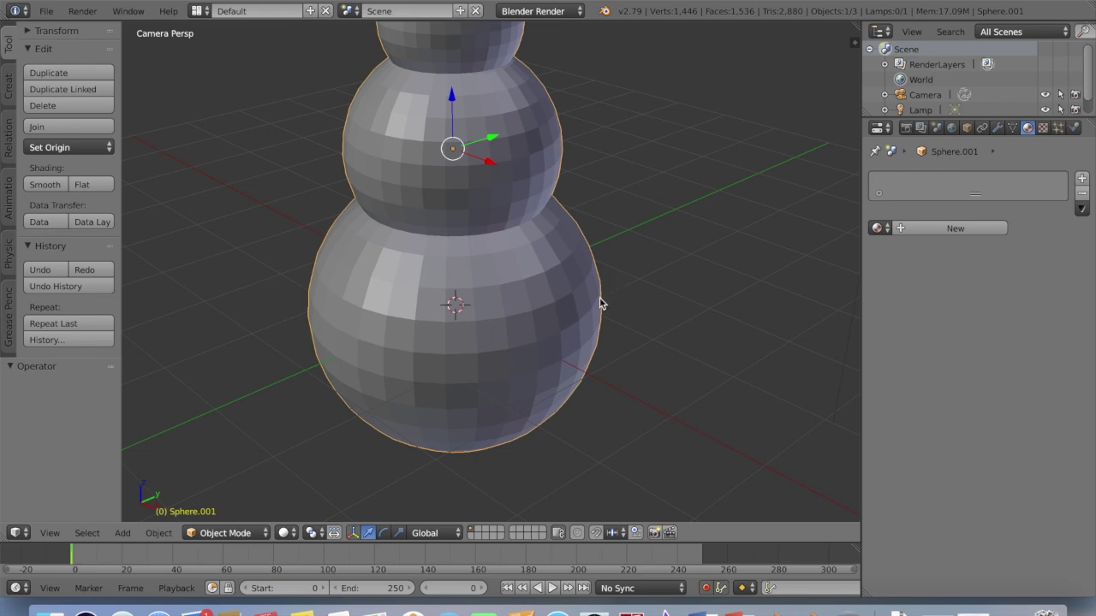
key("s")
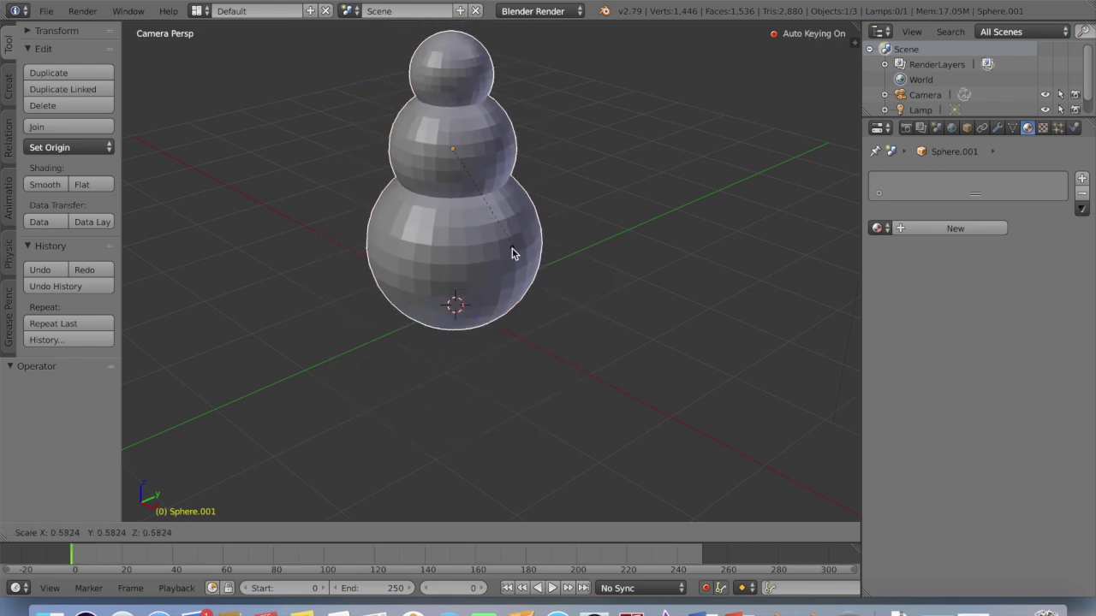
left_click(557, 263)
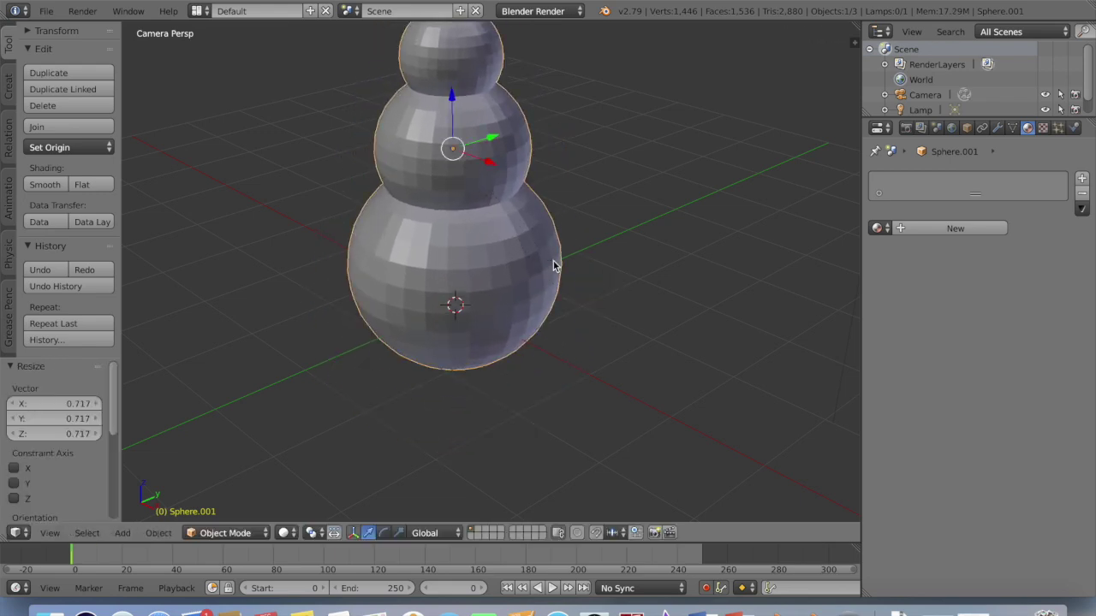
left_click_drag(453, 96, 466, 156)
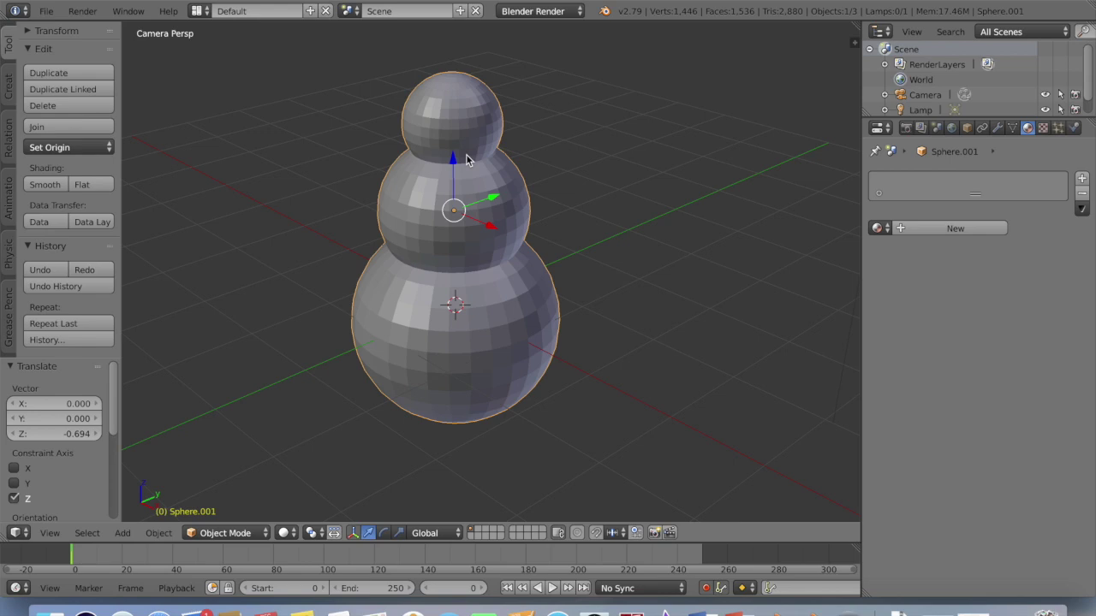
scroll(467, 155, "down", 1)
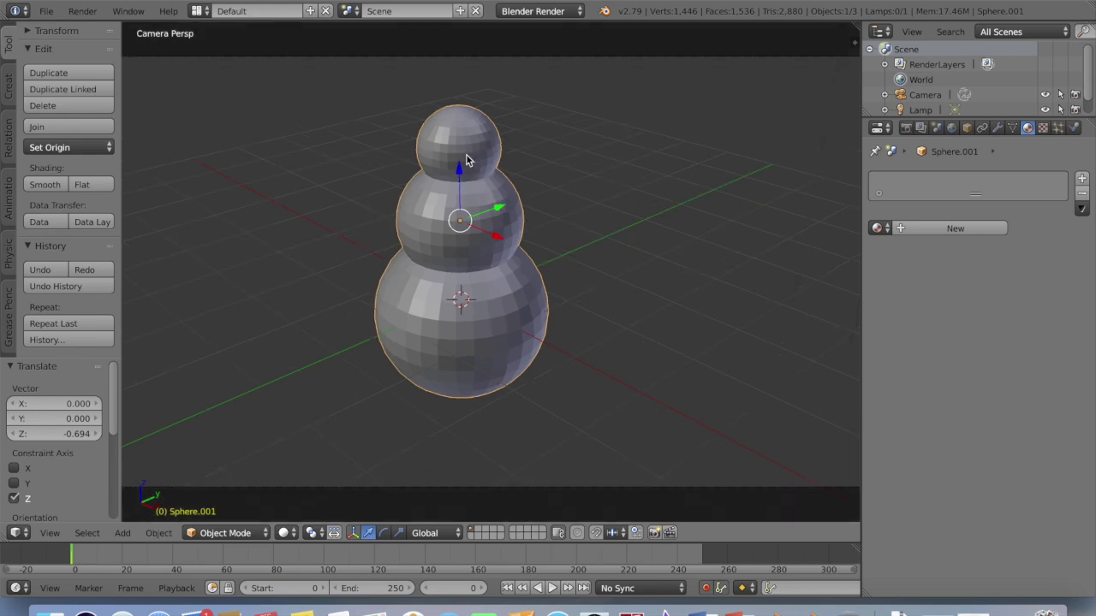
key("KP_0")
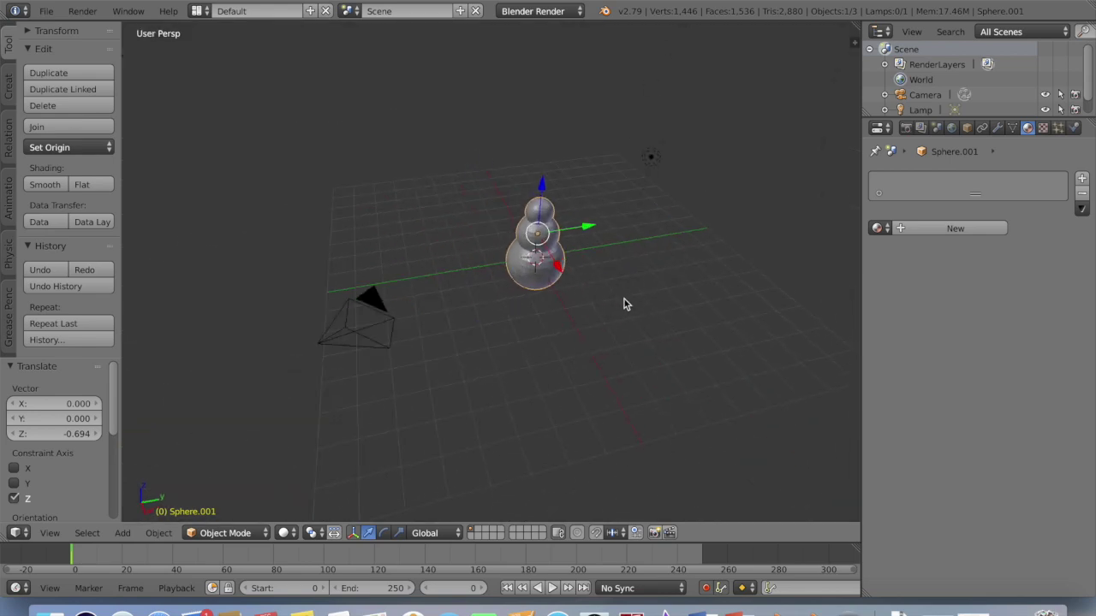
Step: Add a cone mesh at the 3D cursor and raise it about 2.71 units along Z over the snowman's head
scroll(623, 354, "up", 2)
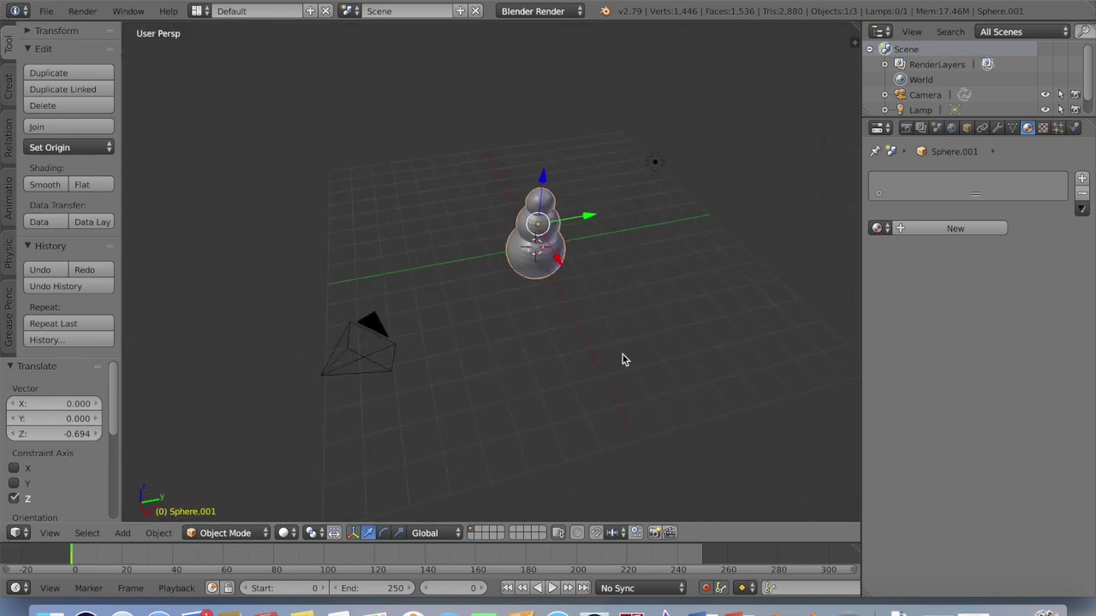
scroll(622, 355, "down", 8)
scroll(427, 318, "right", 5)
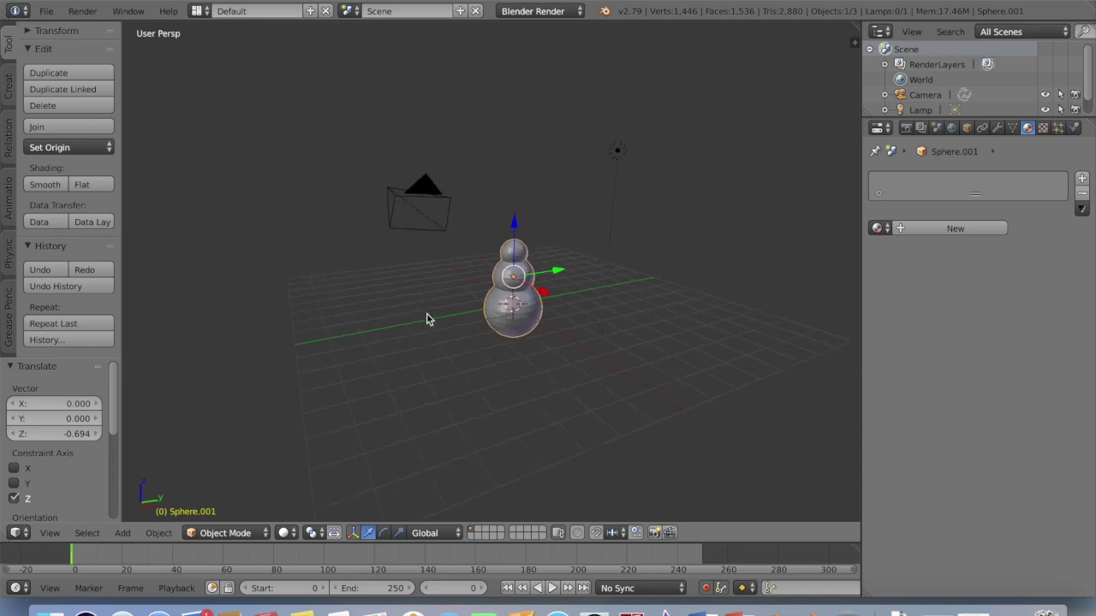
left_click(122, 537)
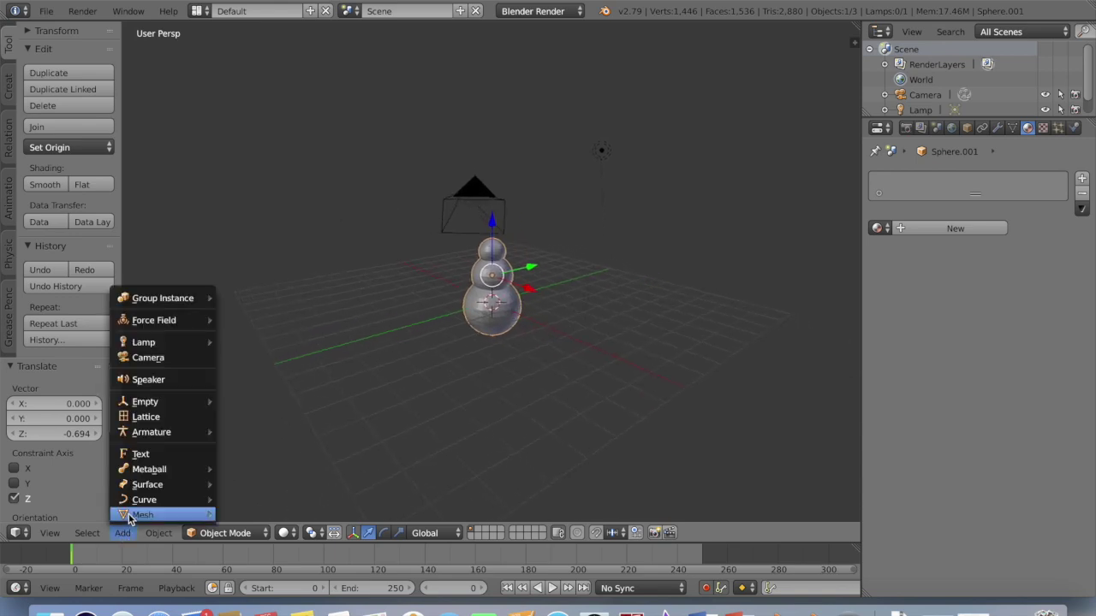
mouse_move(152, 514)
left_click(266, 463)
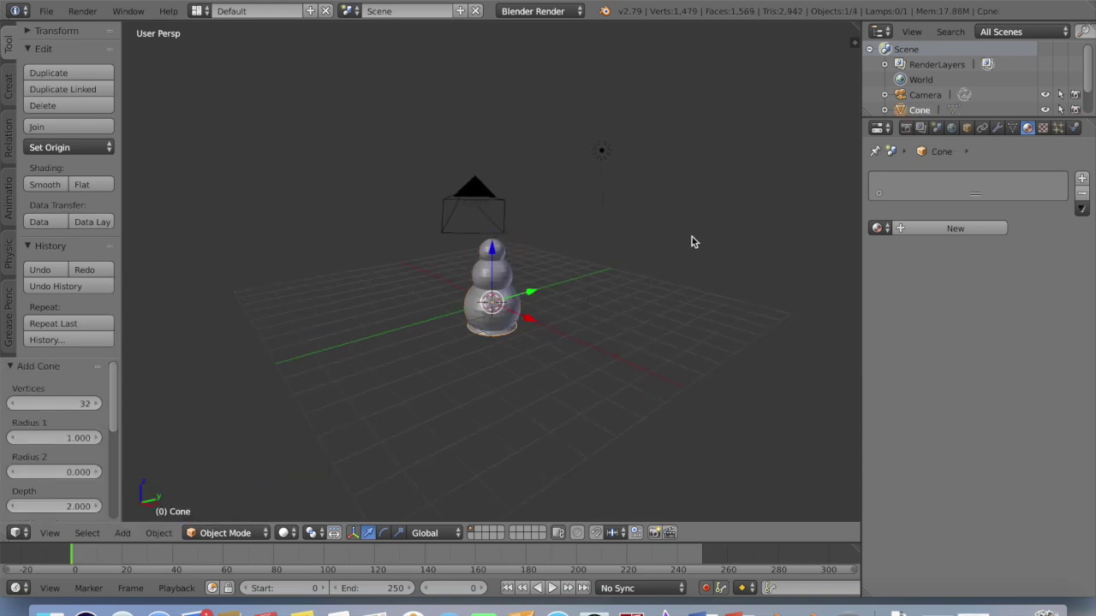
left_click_drag(492, 249, 496, 199)
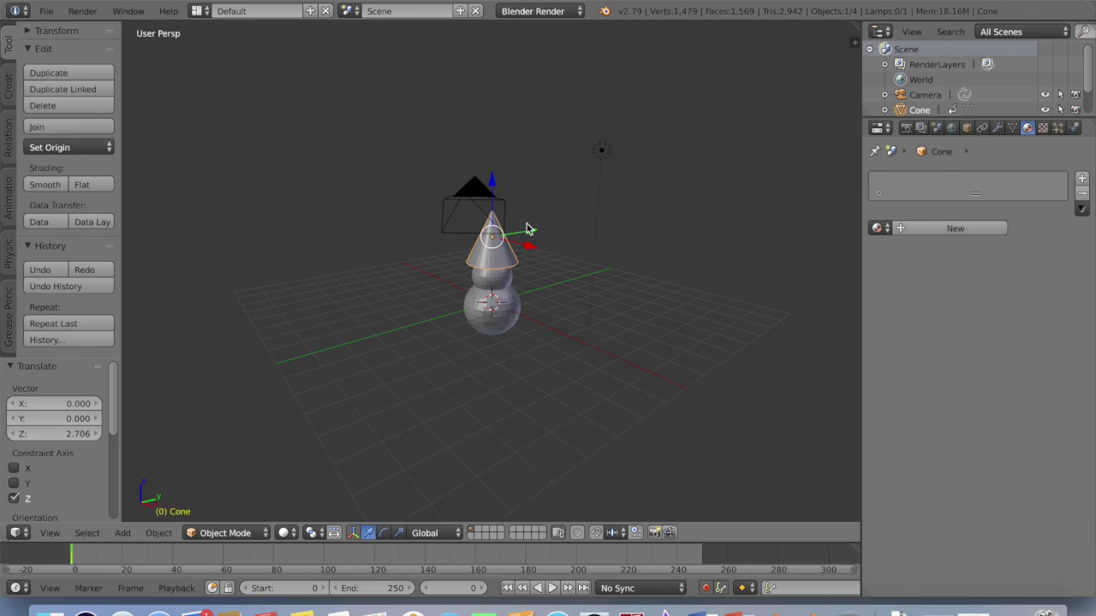
Step: Rotate the cone 90° about the global X axis so its tip points forward like a nose
key("r")
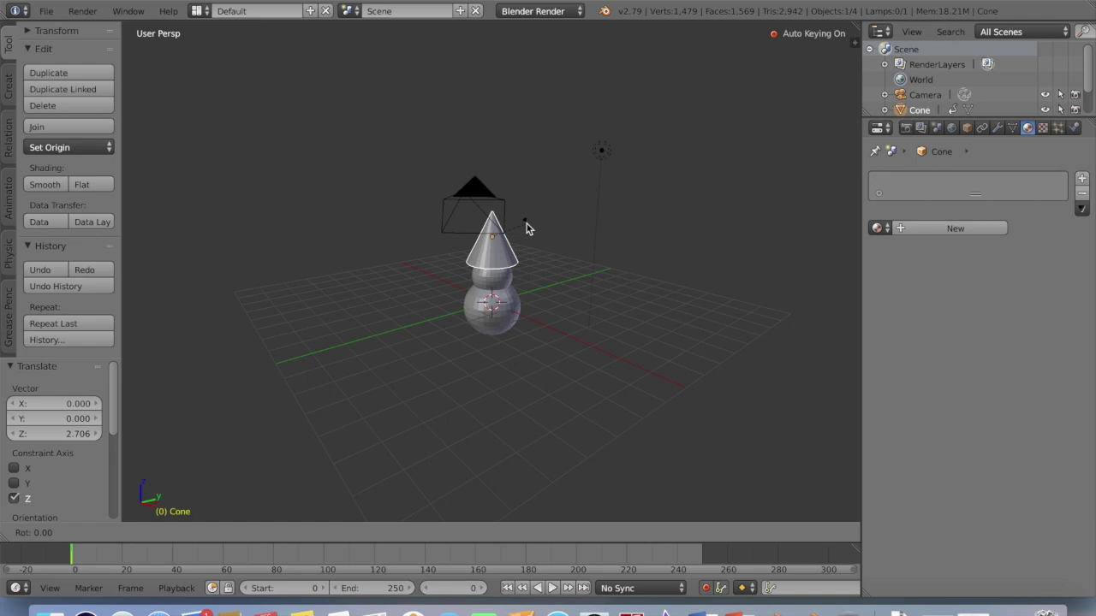
key("y")
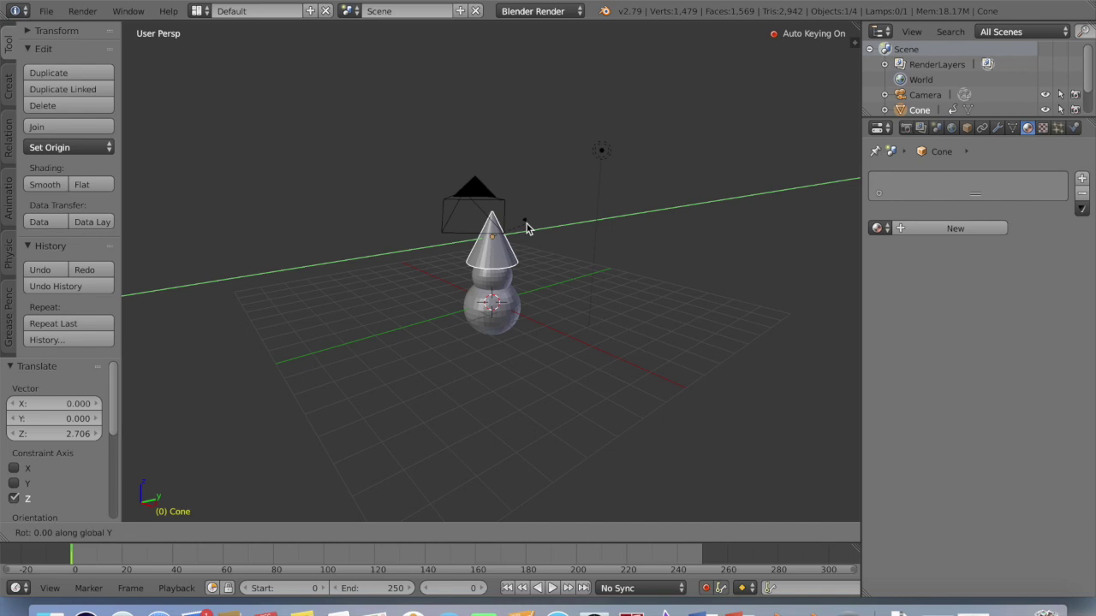
key("x")
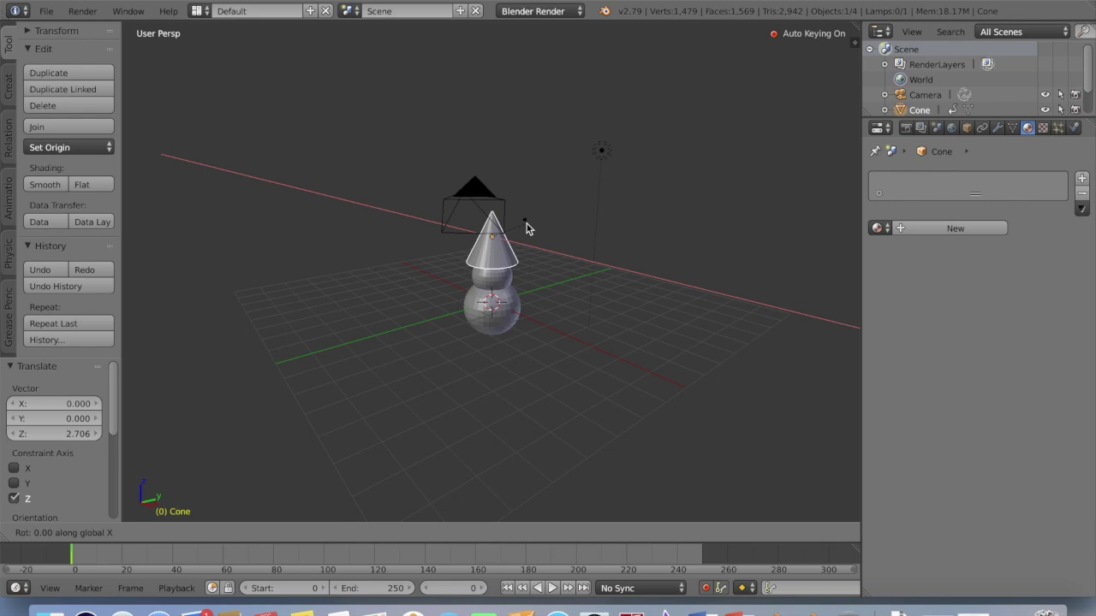
type("90")
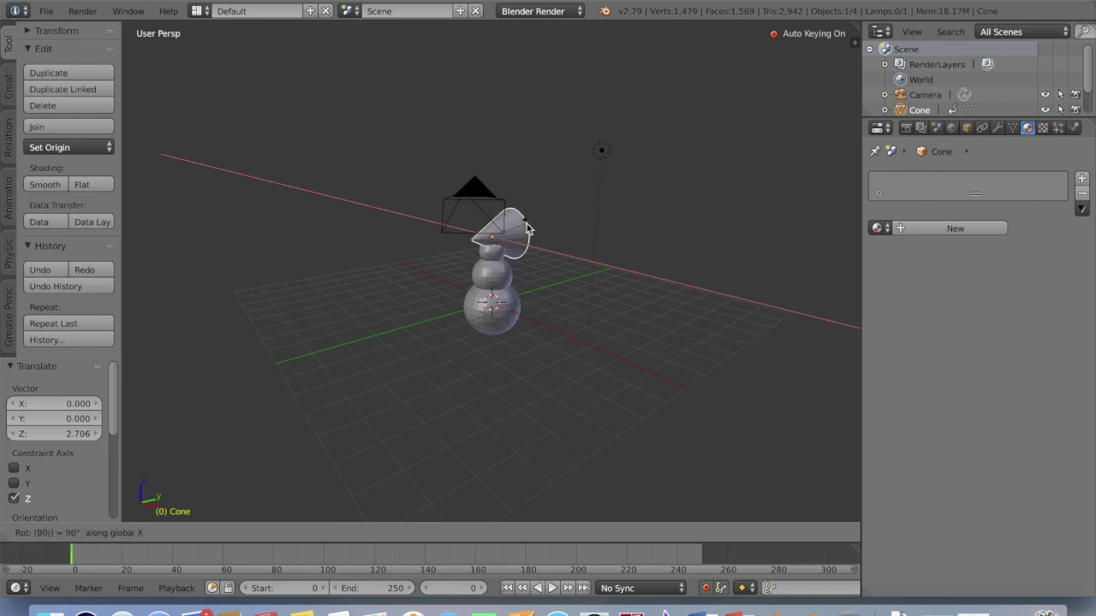
key("BackSpace")
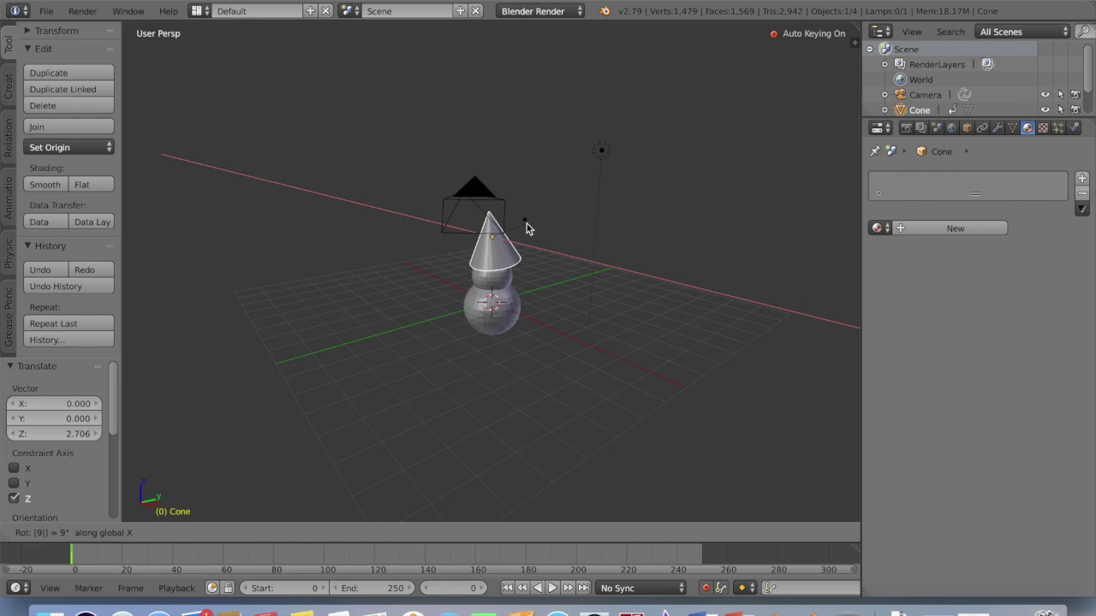
key("BackSpace")
type("270")
key("BackSpace")
key("BackSpace")
key("BackSpace")
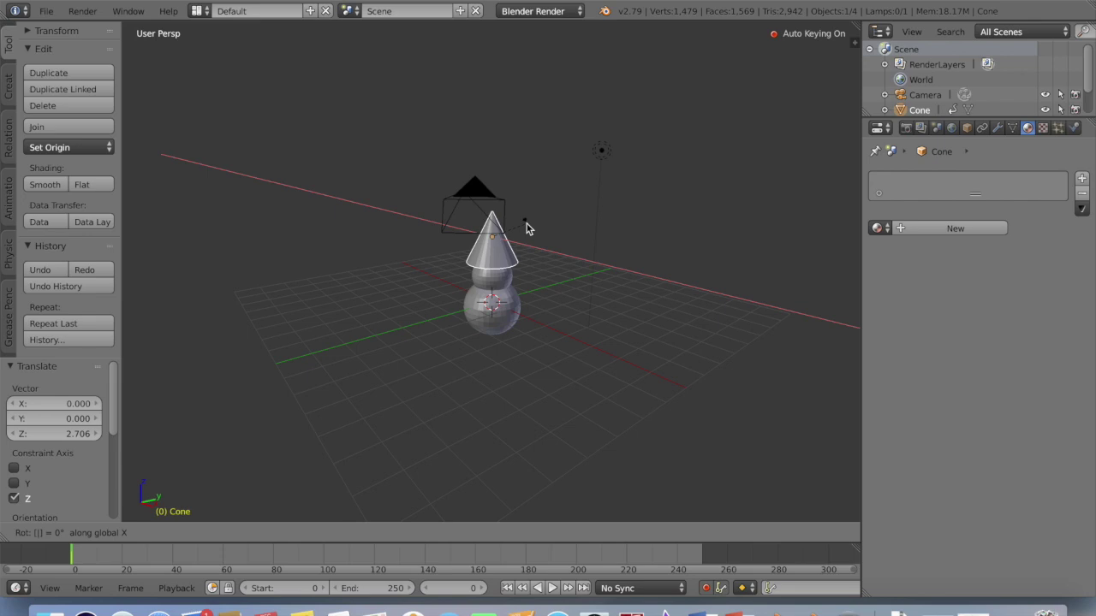
type("90")
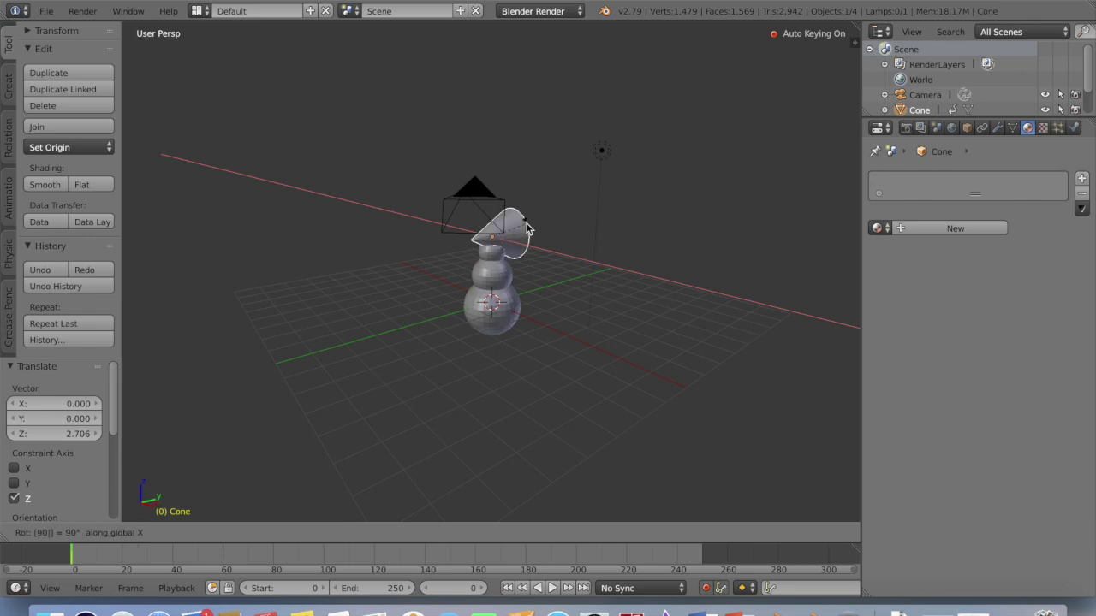
key("Return")
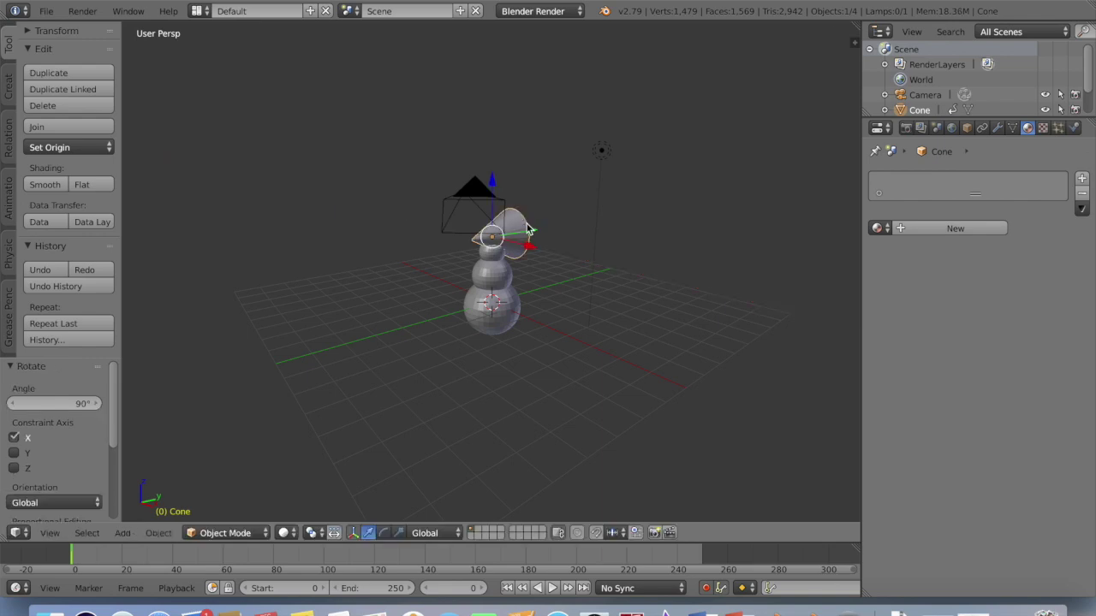
Step: Scale the cone down by about 0.249, then again by about 0.56, to nose size
key("s")
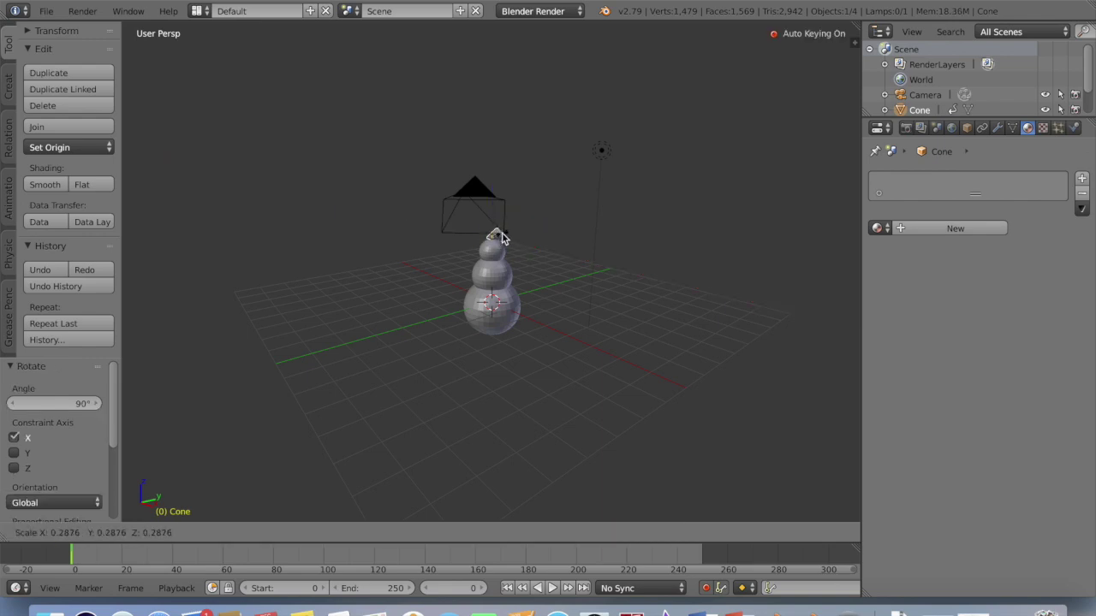
left_click(503, 238)
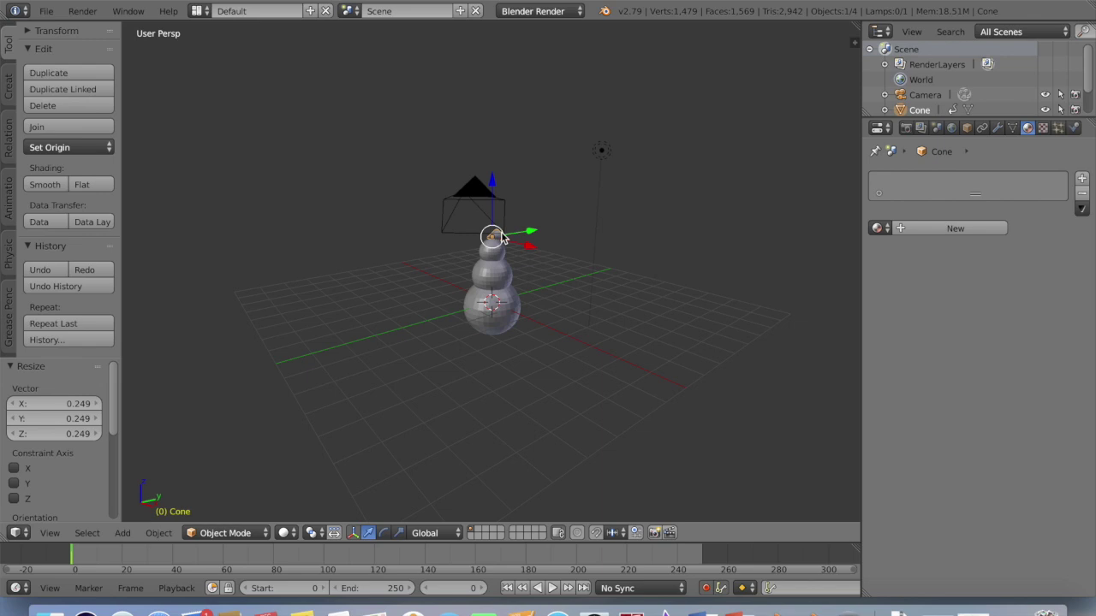
scroll(586, 263, "up", 5)
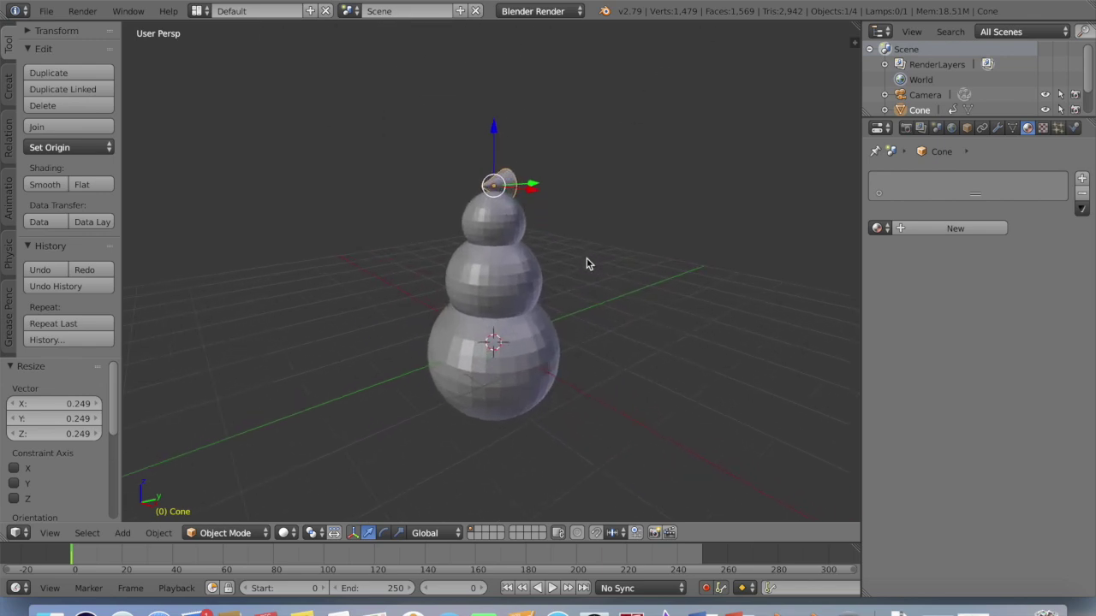
key("s")
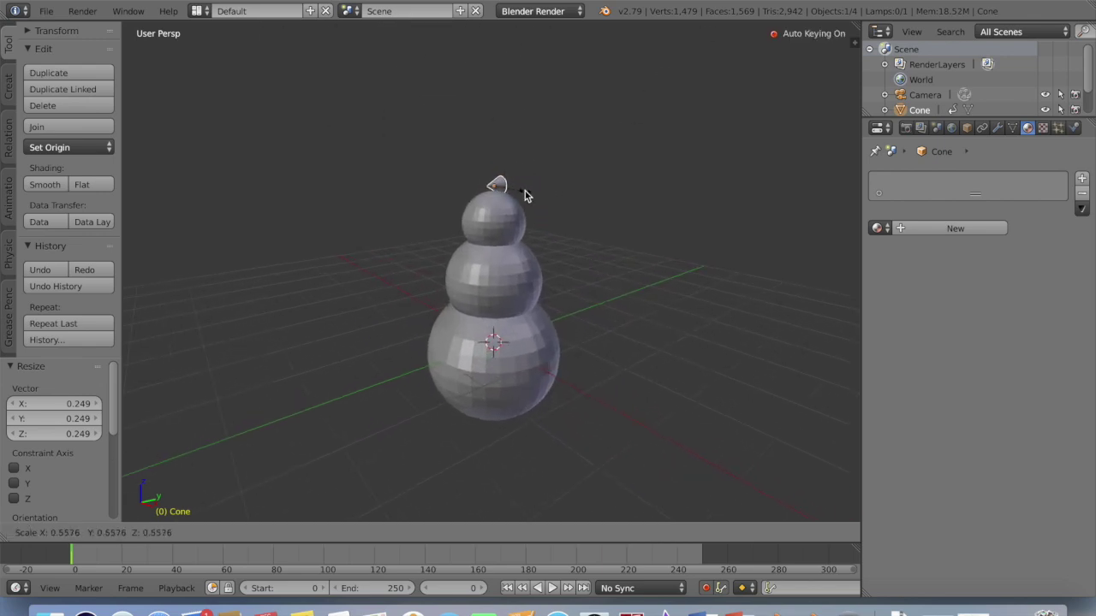
left_click(527, 194)
Step: Move the small cone about -0.626 along Y and -0.569 along Z onto the front of the snowman's head
key("g")
key("y")
left_click(487, 171)
key("g")
key("z")
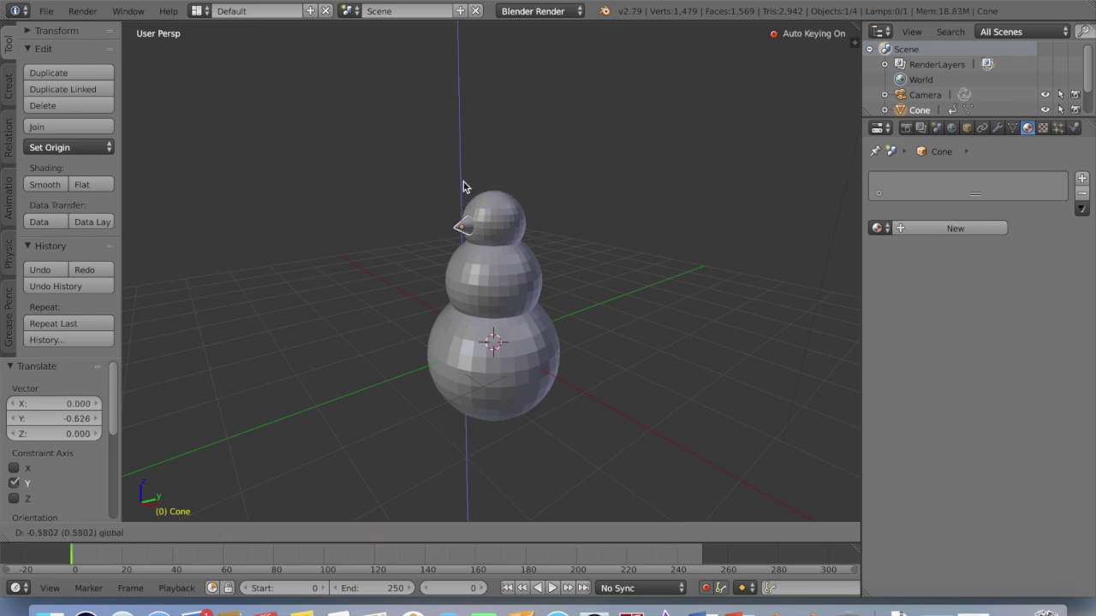
left_click(463, 185)
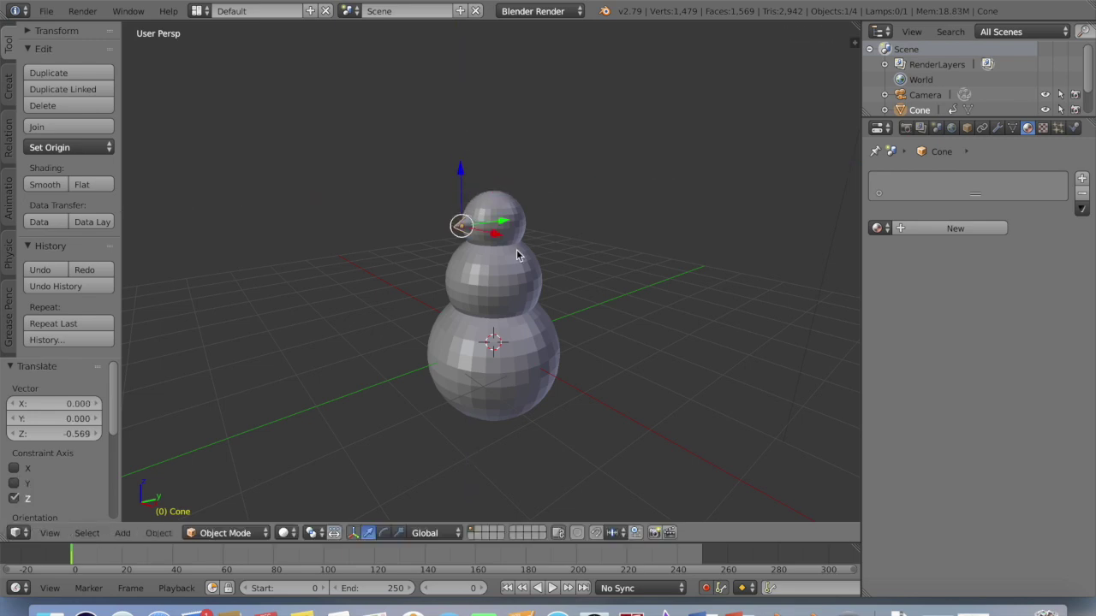
Step: Add a torus mesh at the scene origin and raise it about 2.83 units along Z above the snowman's head
left_click(608, 272)
scroll(553, 297, "left", 10)
scroll(553, 297, "right", 3)
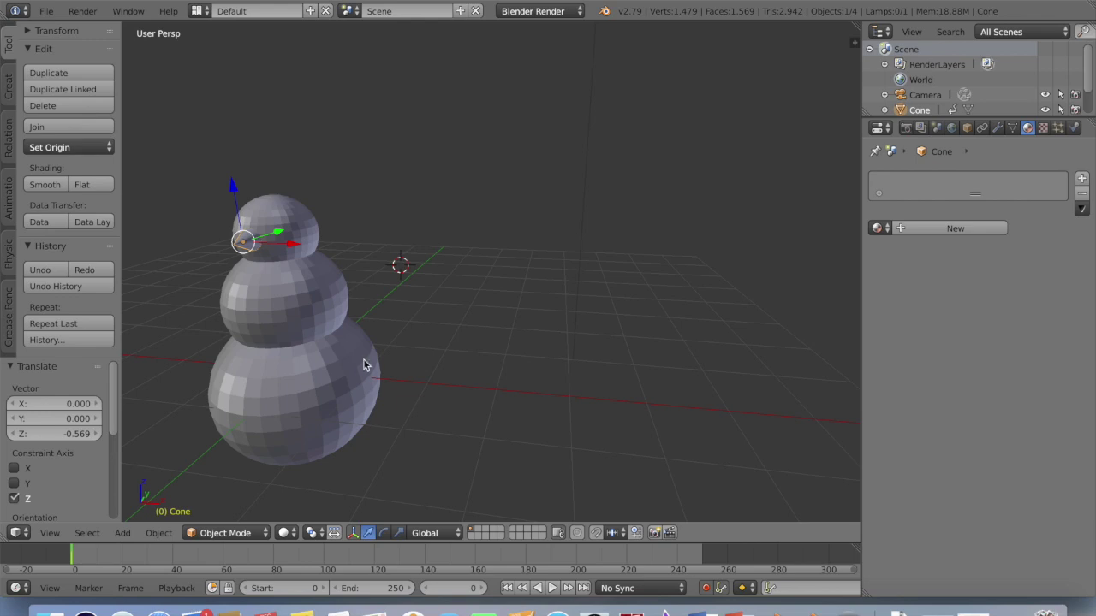
scroll(397, 373, "down", 4)
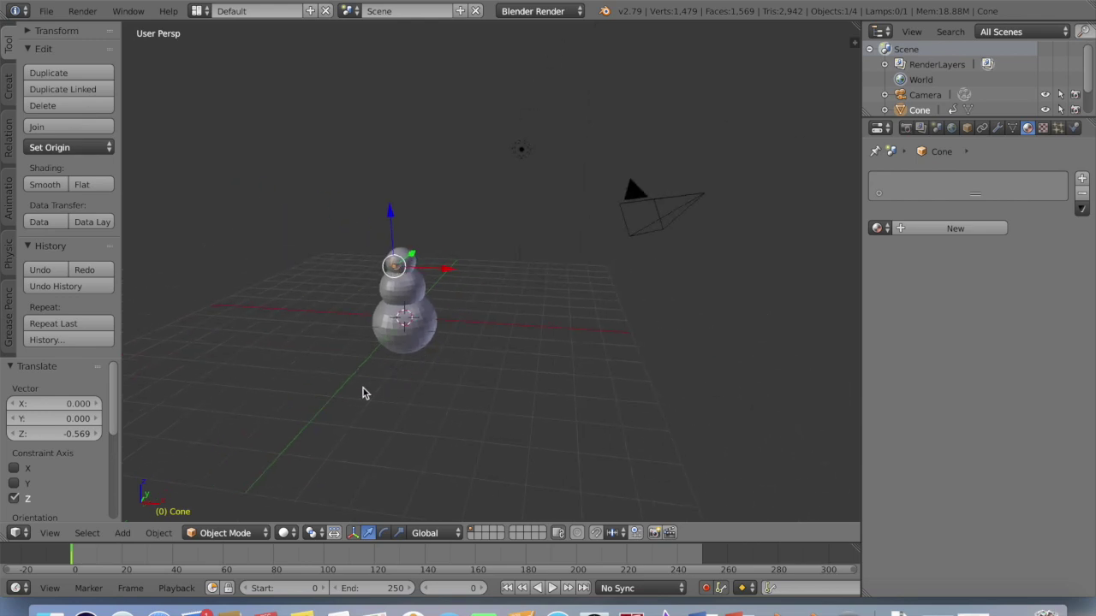
left_click(129, 532)
mouse_move(134, 514)
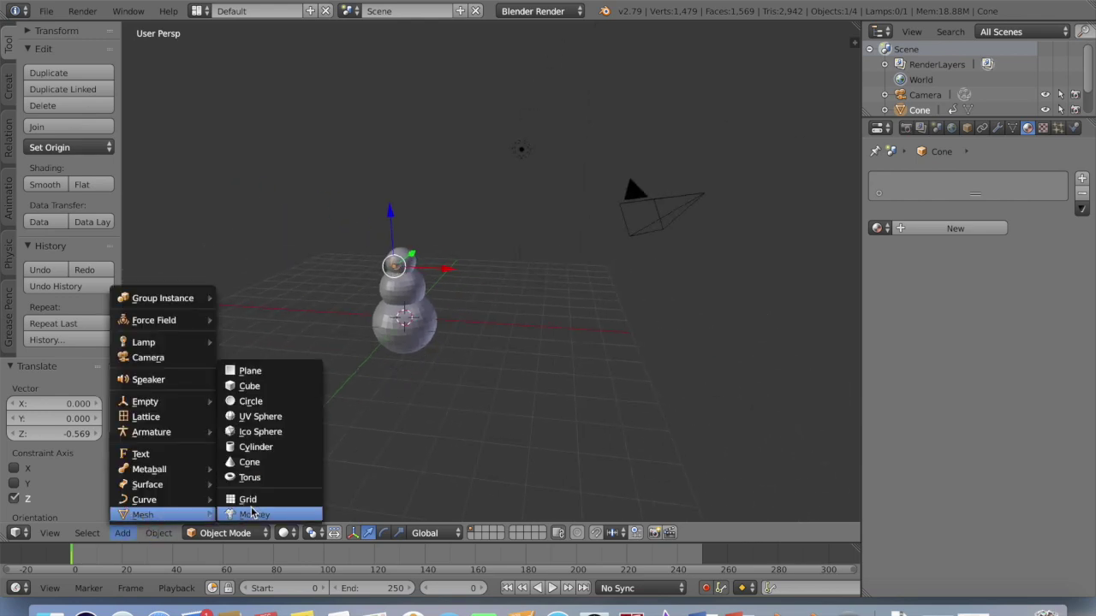
left_click(256, 476)
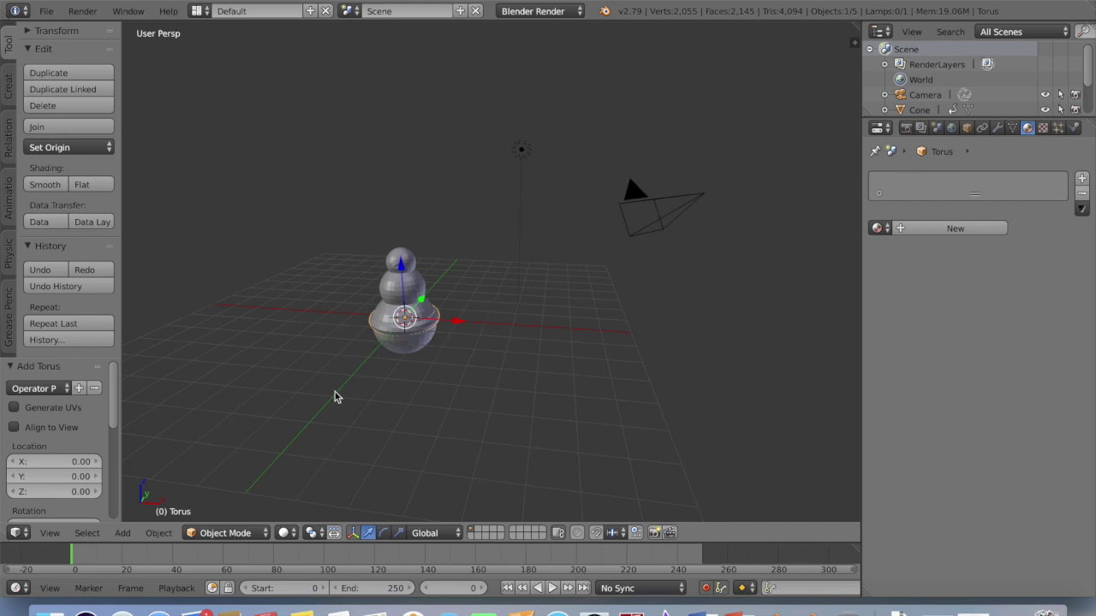
left_click_drag(403, 267, 412, 197)
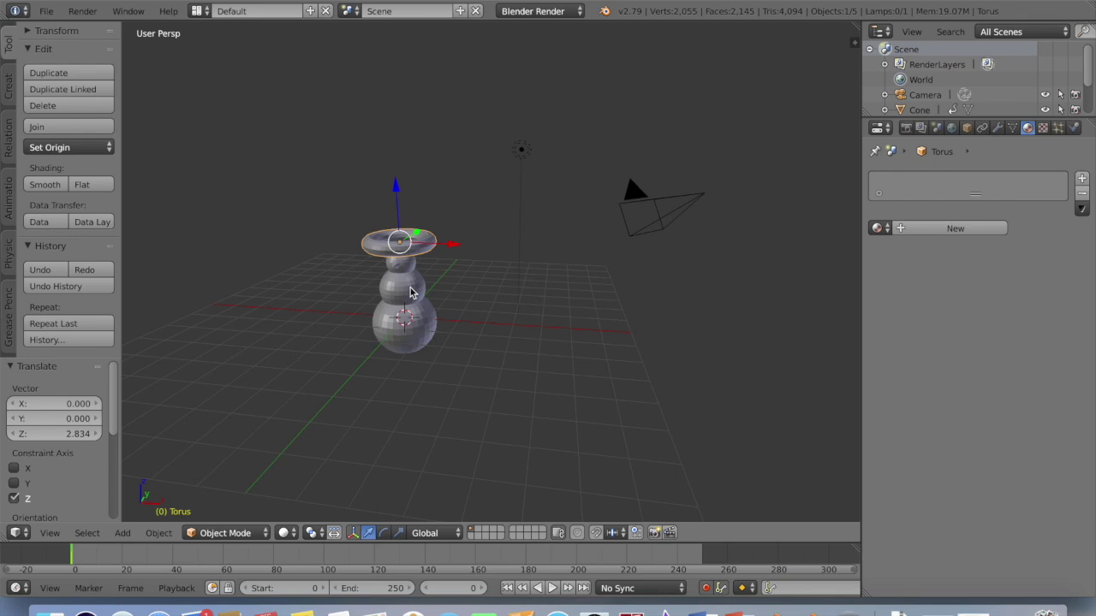
Step: Fit the torus around the upper head as a hat brim: scale by about 0.471, lower about 0.436 along Z, and scale by about 0.861
key("s")
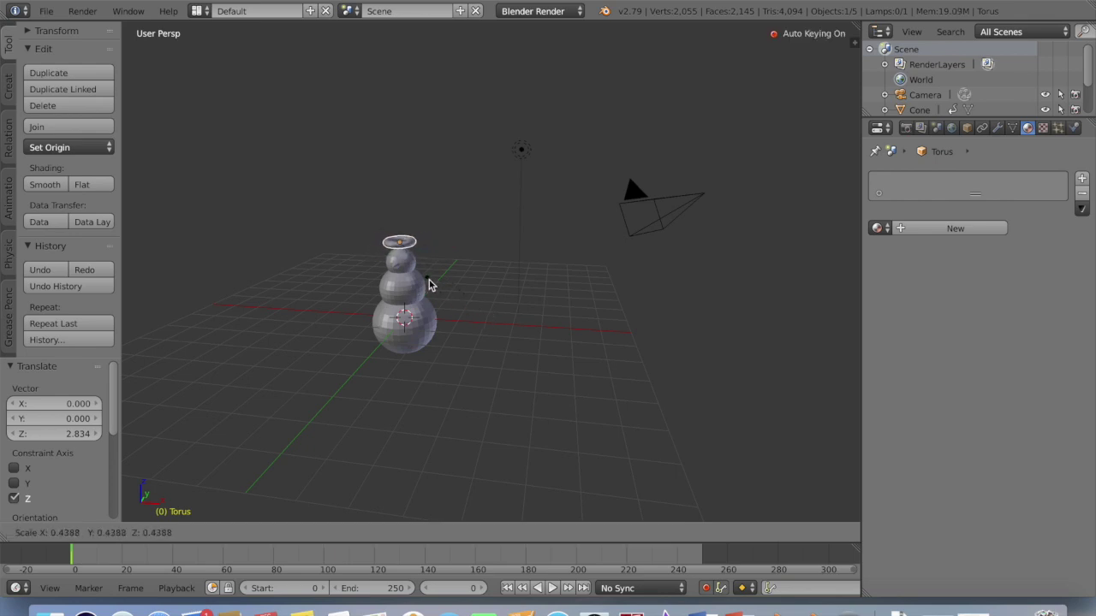
left_click(435, 285)
key("g")
key("z")
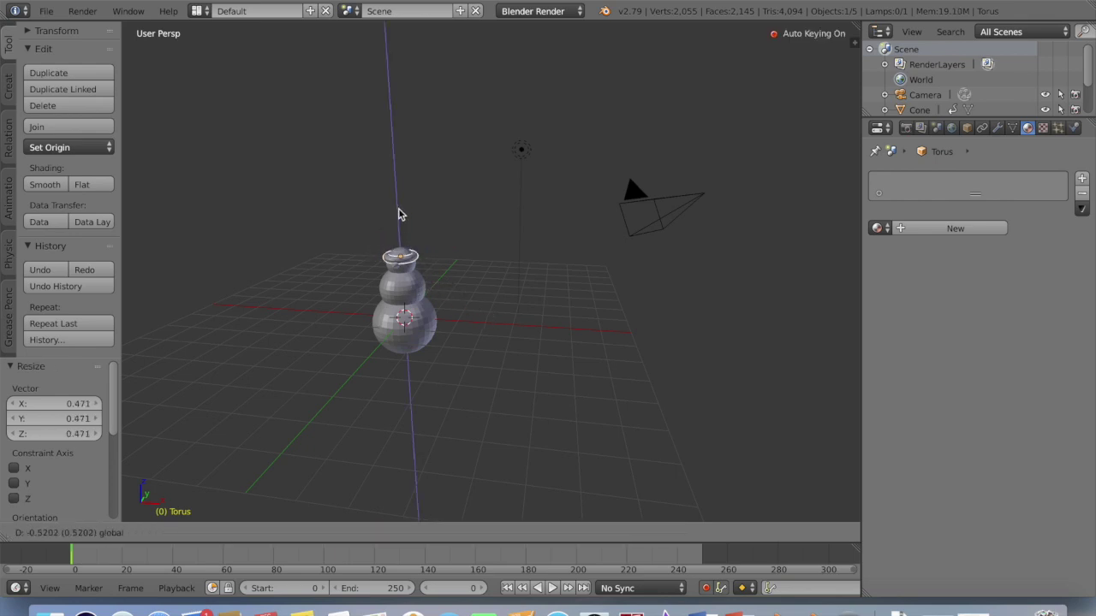
left_click(398, 210)
key("s")
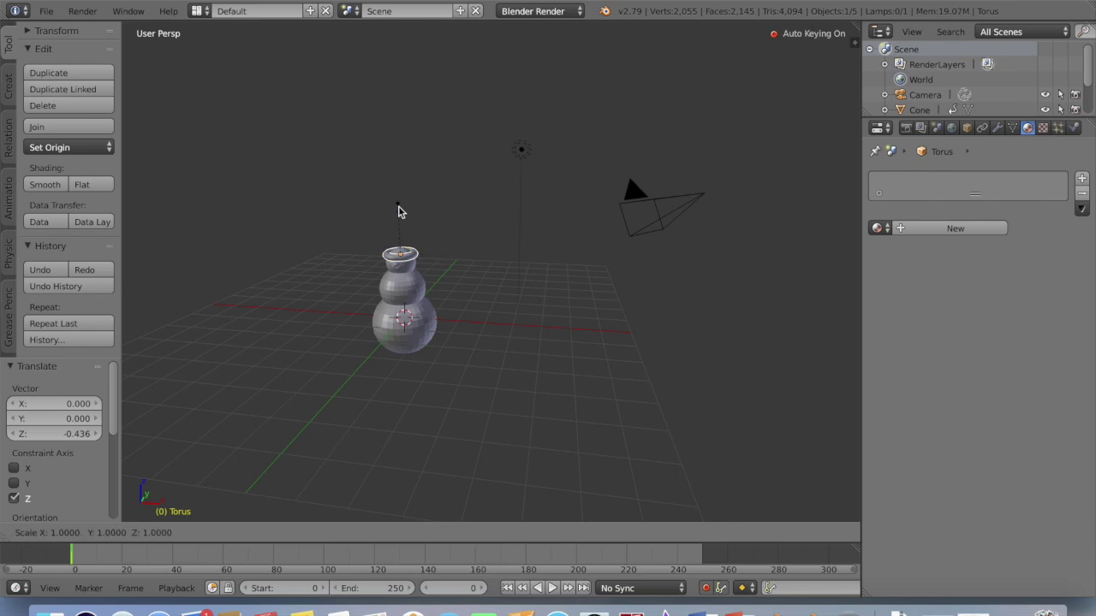
left_click(403, 210)
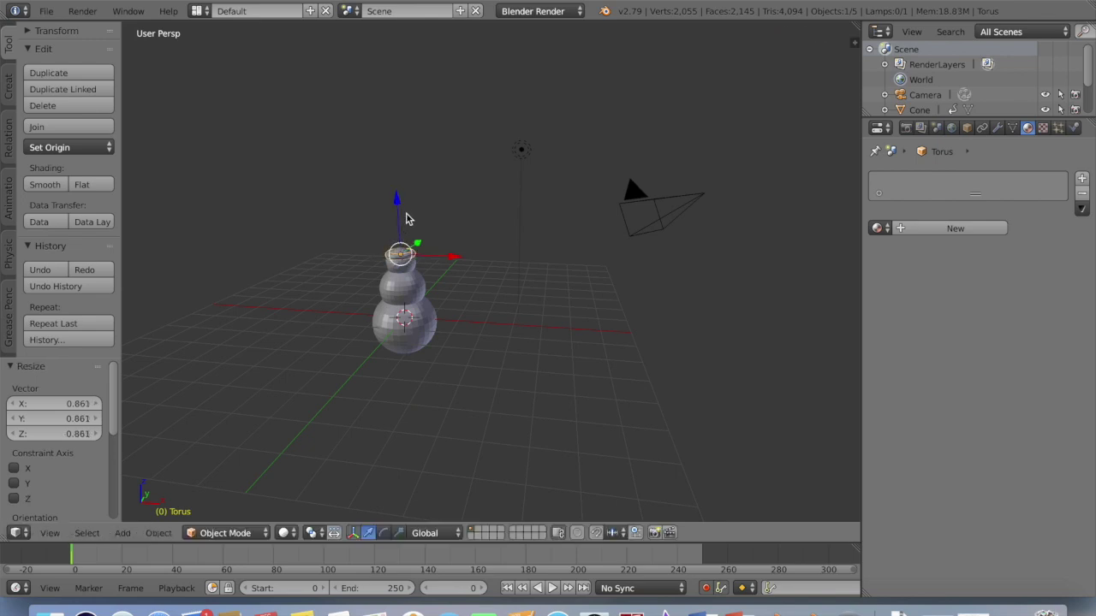
left_click_drag(397, 203, 398, 203)
Step: Add a cylinder mesh at the scene origin and raise it about 3.66 units along Z above the snowman
scroll(389, 252, "up", 2)
scroll(388, 246, "up", 3)
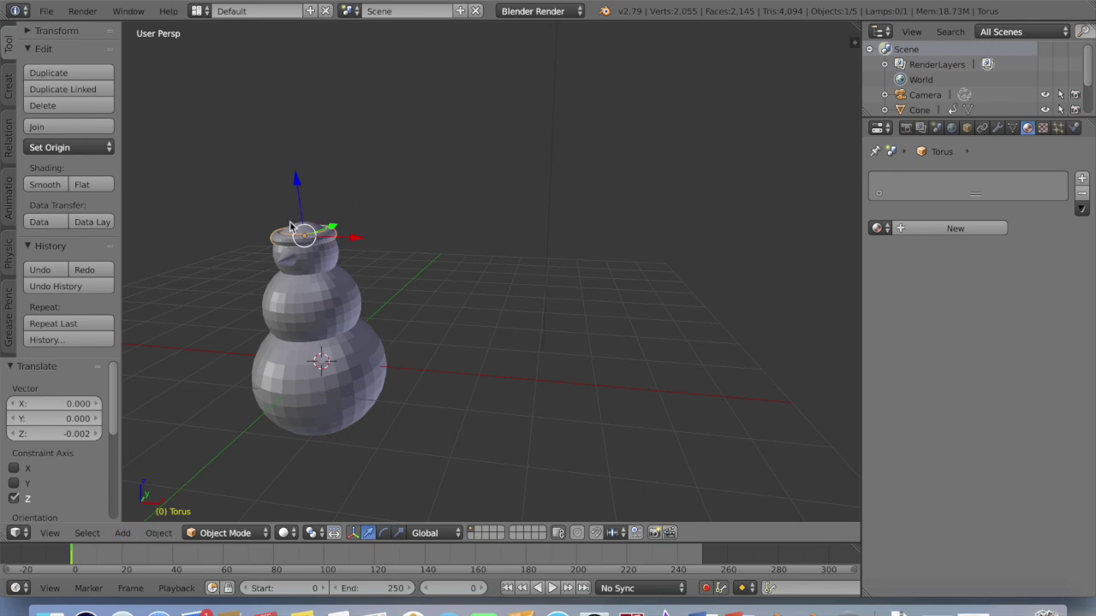
left_click(123, 532)
mouse_move(133, 513)
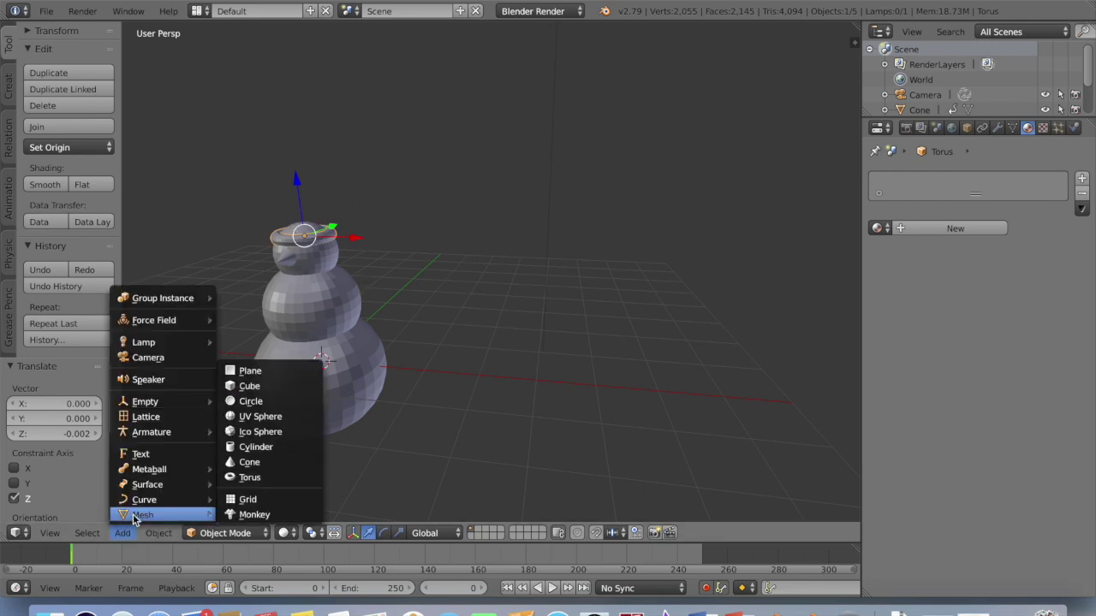
left_click(258, 448)
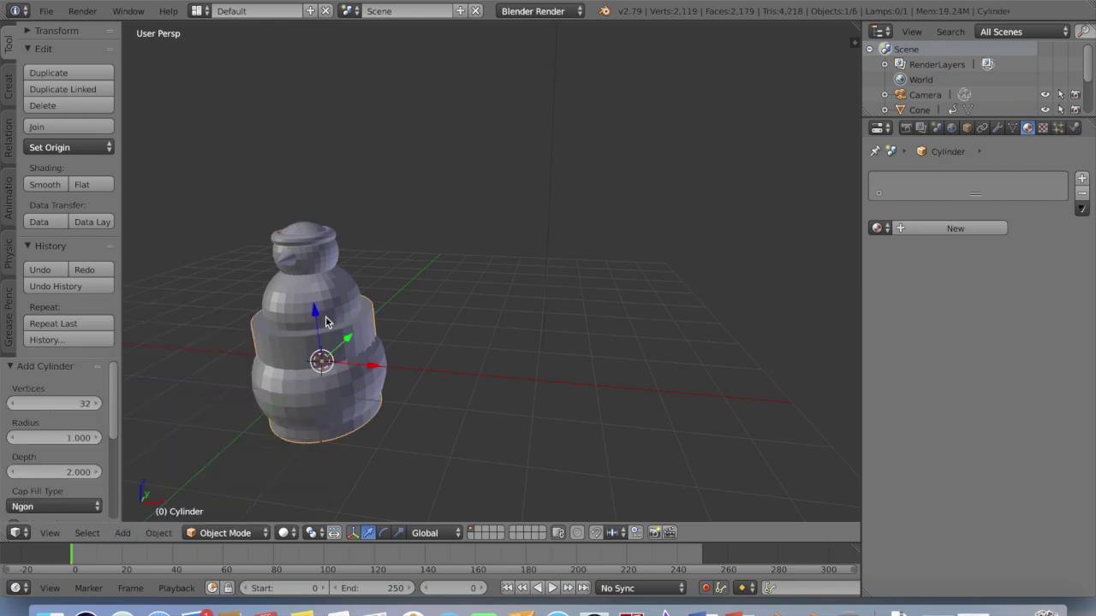
left_click_drag(312, 311, 323, 111)
Step: Shrink the cylinder to about 0.2, lower it about 0.99 units along Z onto the torus brim, and enlarge it by about 1.5
key("s")
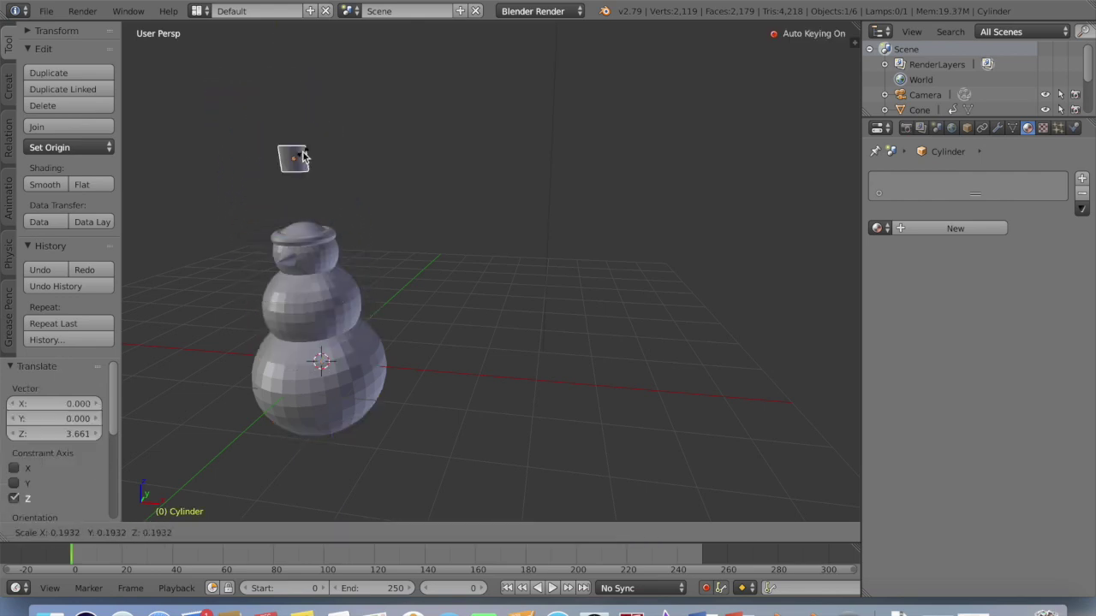
left_click(308, 155)
left_click_drag(286, 105, 294, 166)
key("s")
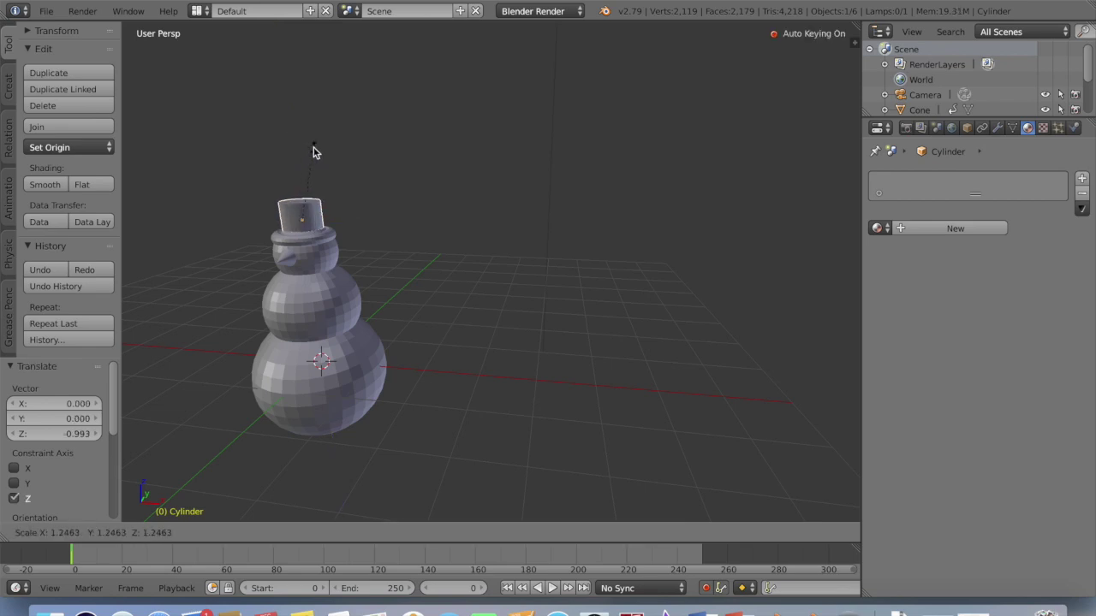
left_click(333, 140)
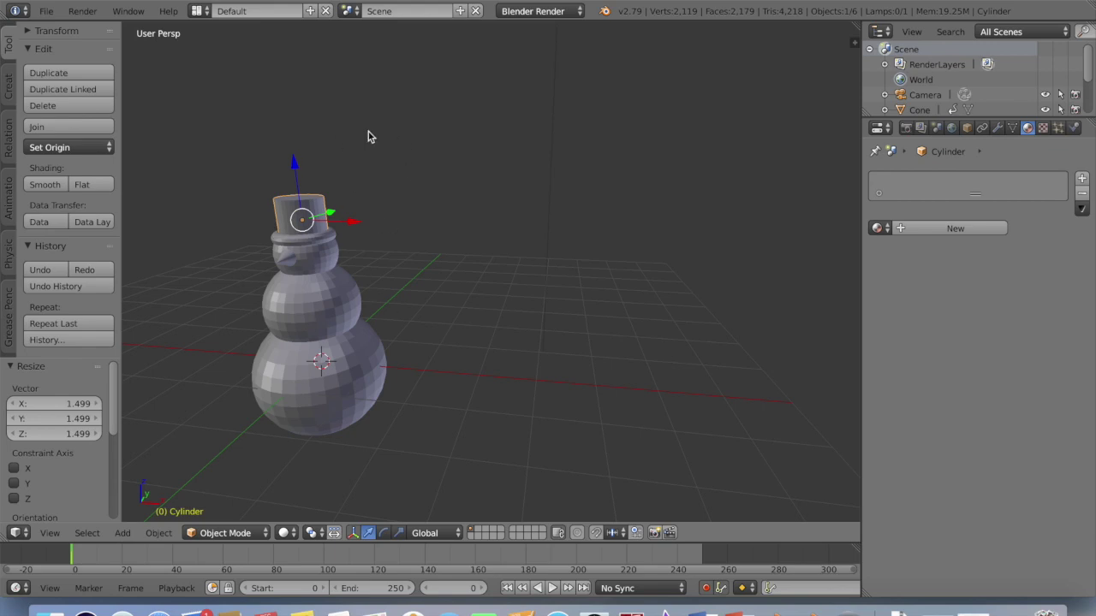
Step: Select the cone nose and lower it about 0.08 units along Z on the snowman's face
scroll(190, 262, "right", 4)
scroll(190, 262, "left", 8)
scroll(190, 262, "right", 1)
scroll(190, 267, "right", 2)
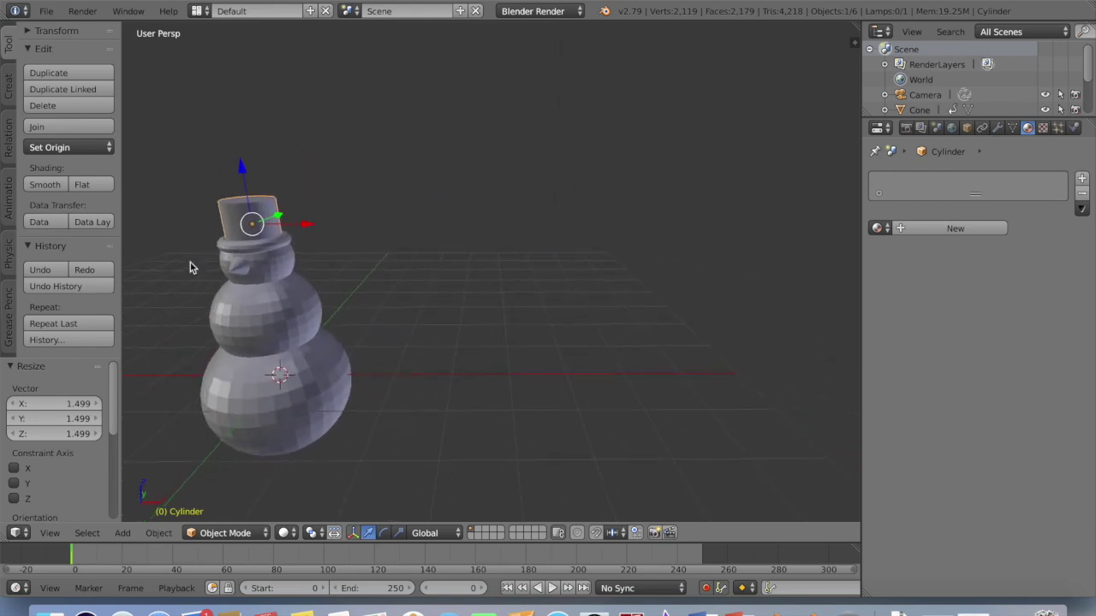
right_click(246, 272)
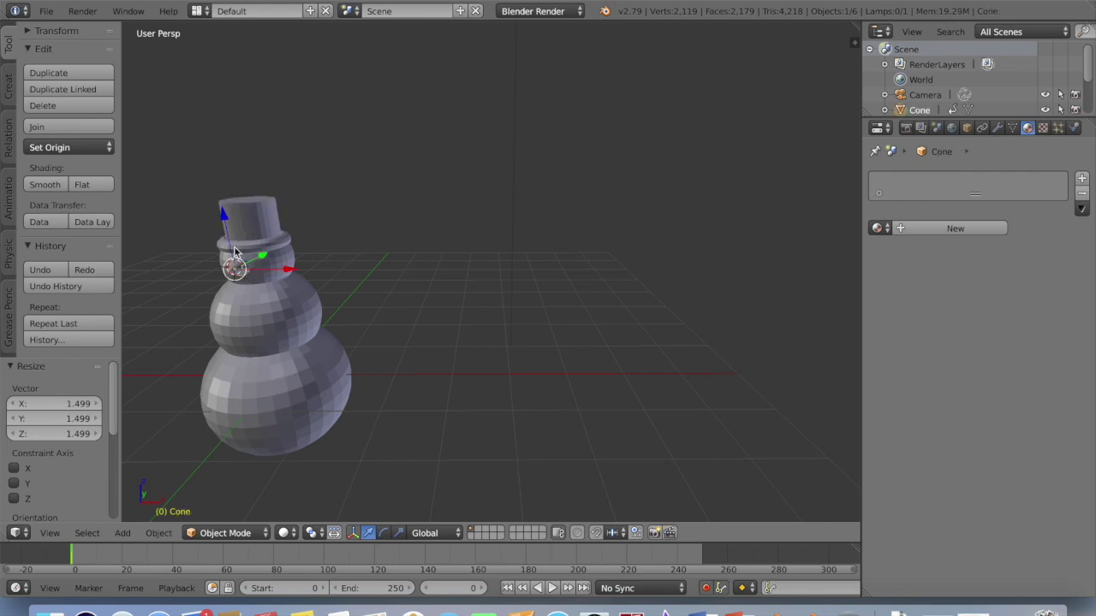
left_click_drag(227, 214, 227, 219)
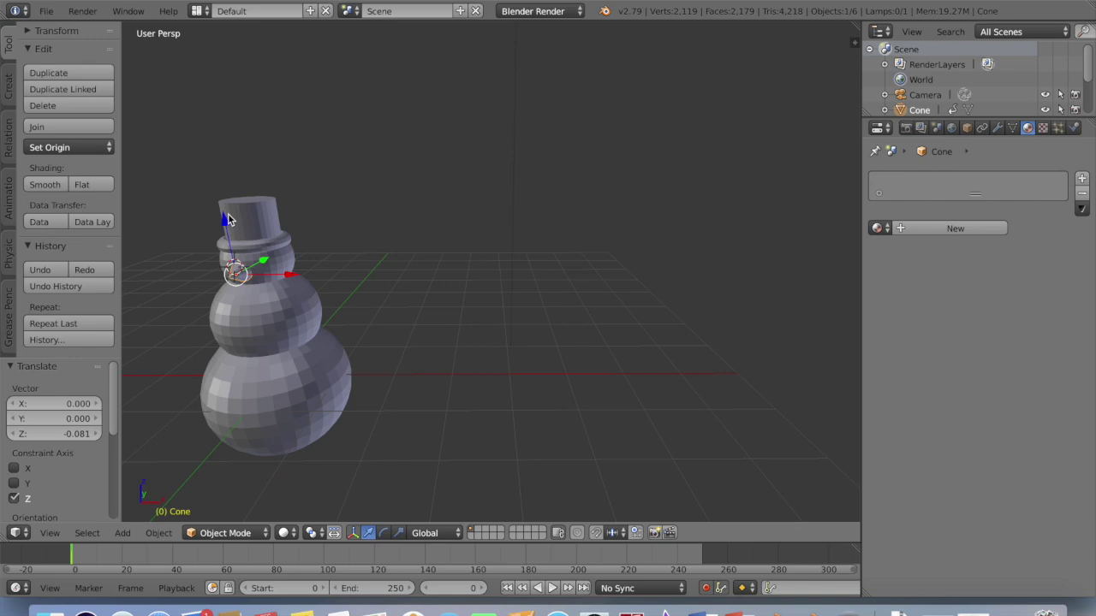
middle_click_drag(247, 304, 252, 346)
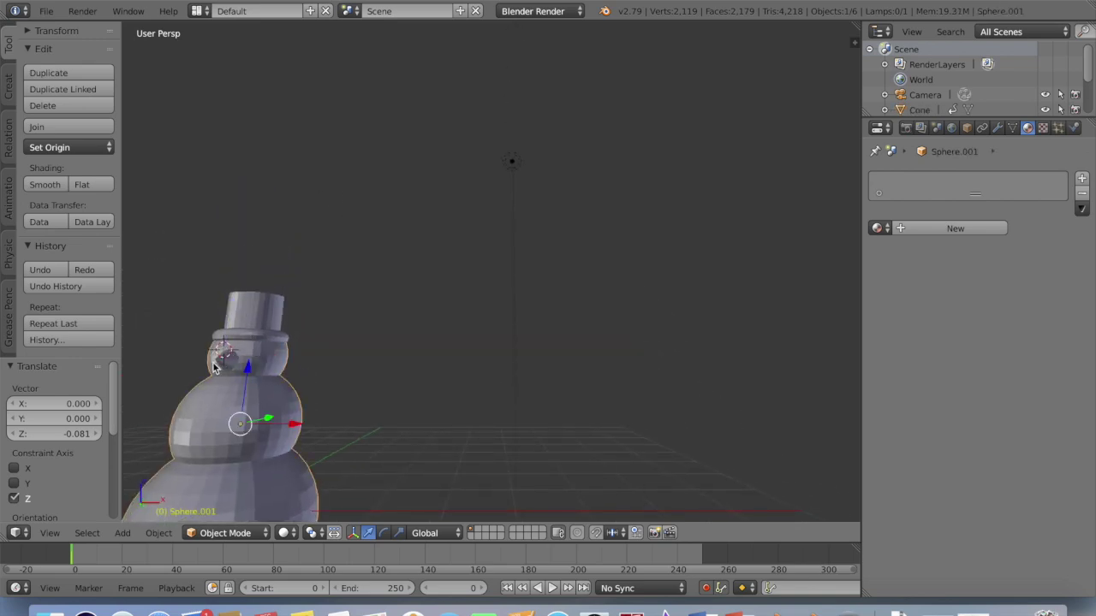
scroll(375, 326, "right", 5)
scroll(375, 328, "left", 3)
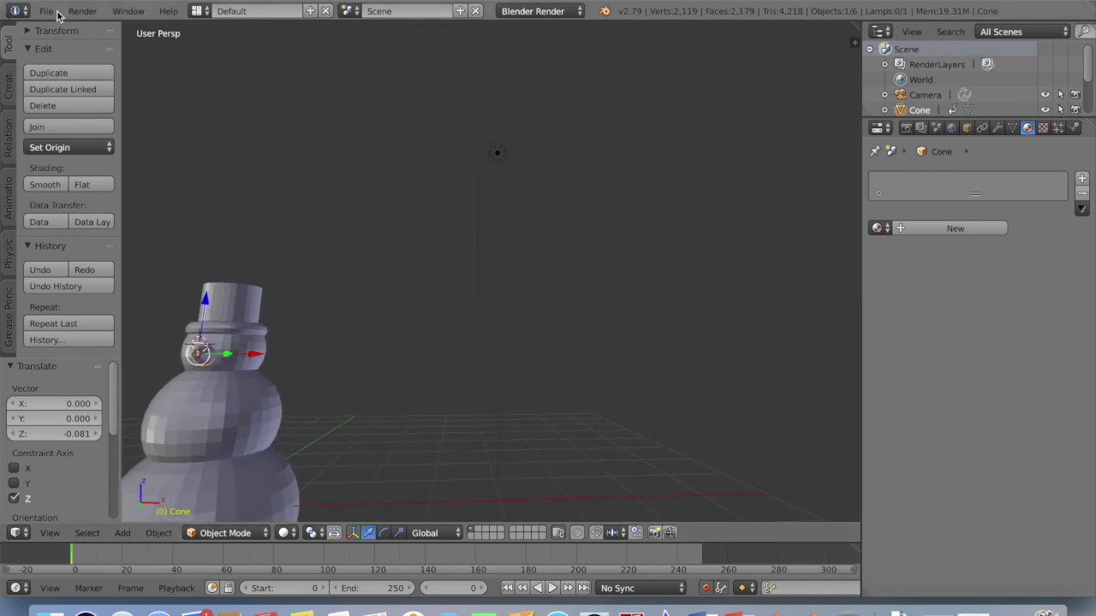
scroll(373, 242, "down", 5)
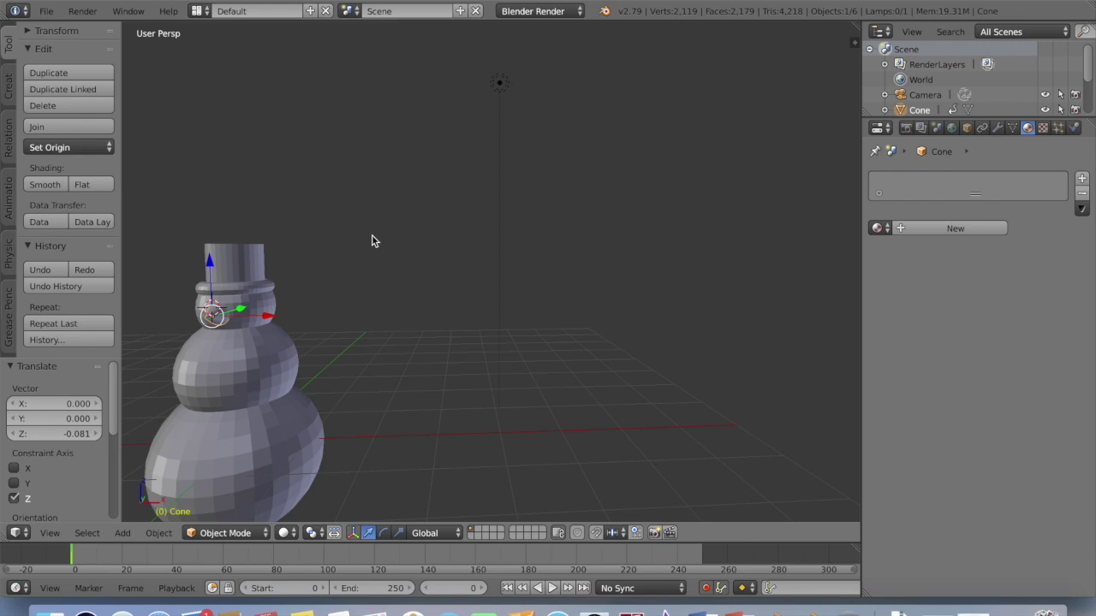
Step: Select the hat cylinder, cone nose and snowman body, with the body active, and join them into one object
scroll(372, 242, "right", 6)
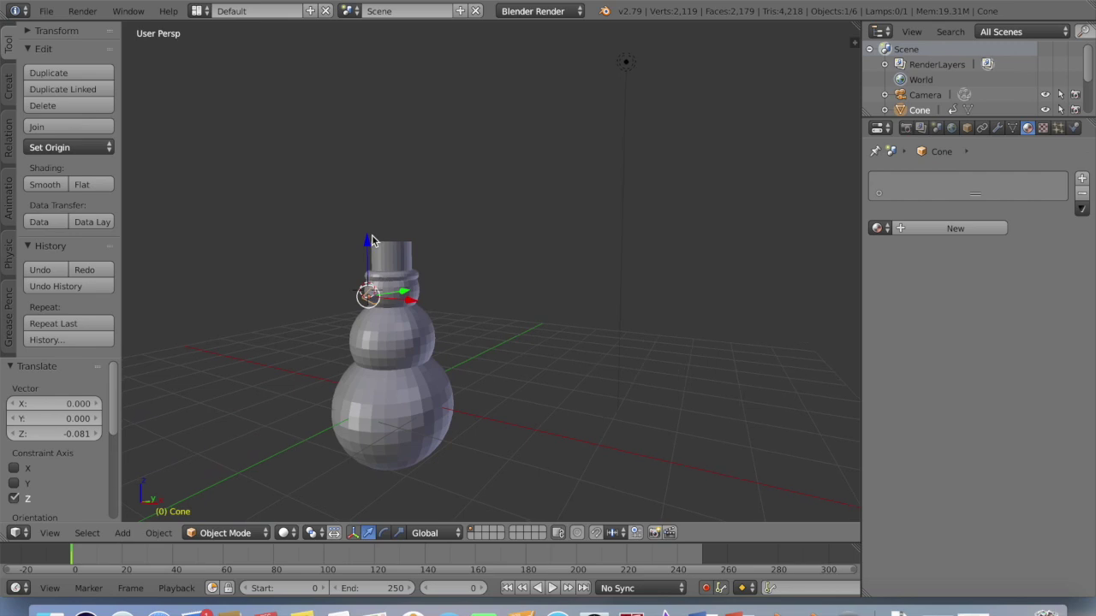
right_click(397, 291, "shift")
right_click(399, 267, "shift")
right_click(374, 298, "shift")
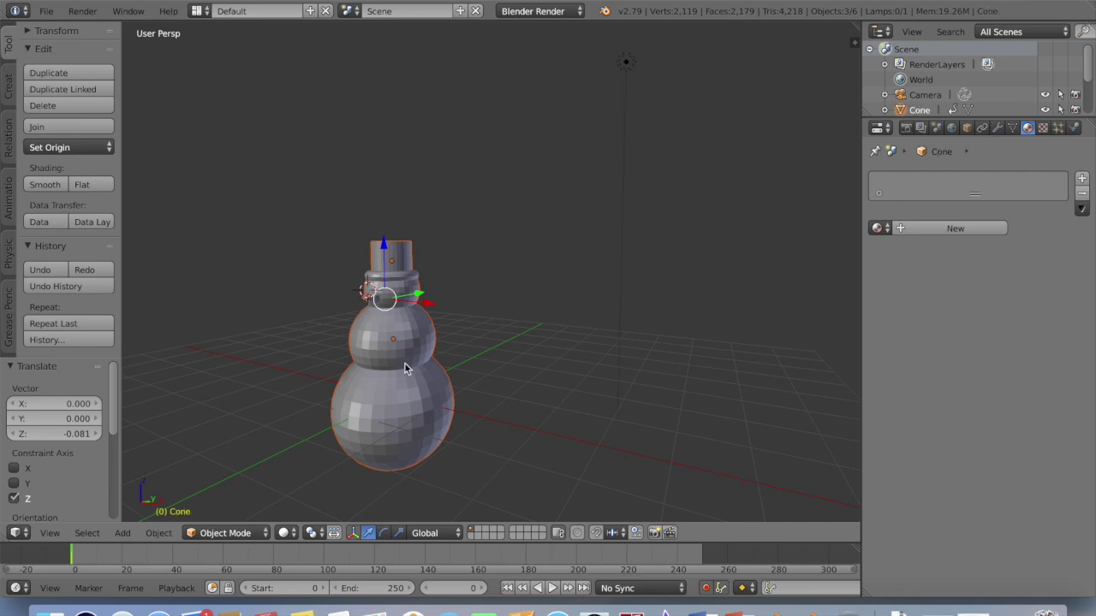
right_click(377, 302, "shift")
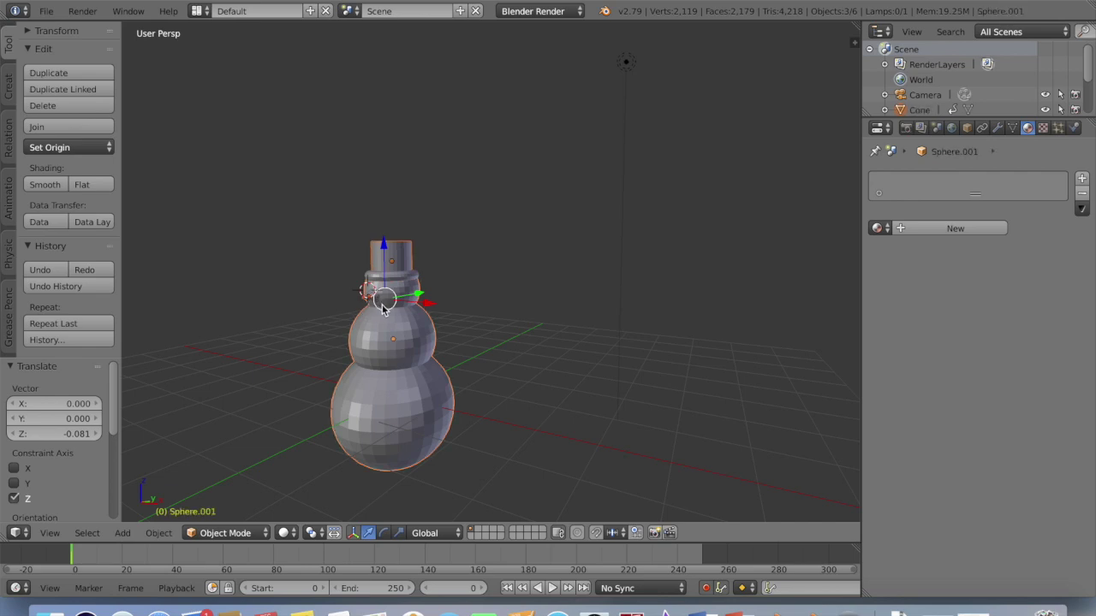
left_click(89, 128)
Step: Try lowering the joined snowman about 0.403 units along Z, and undo the move
key("g")
key("z")
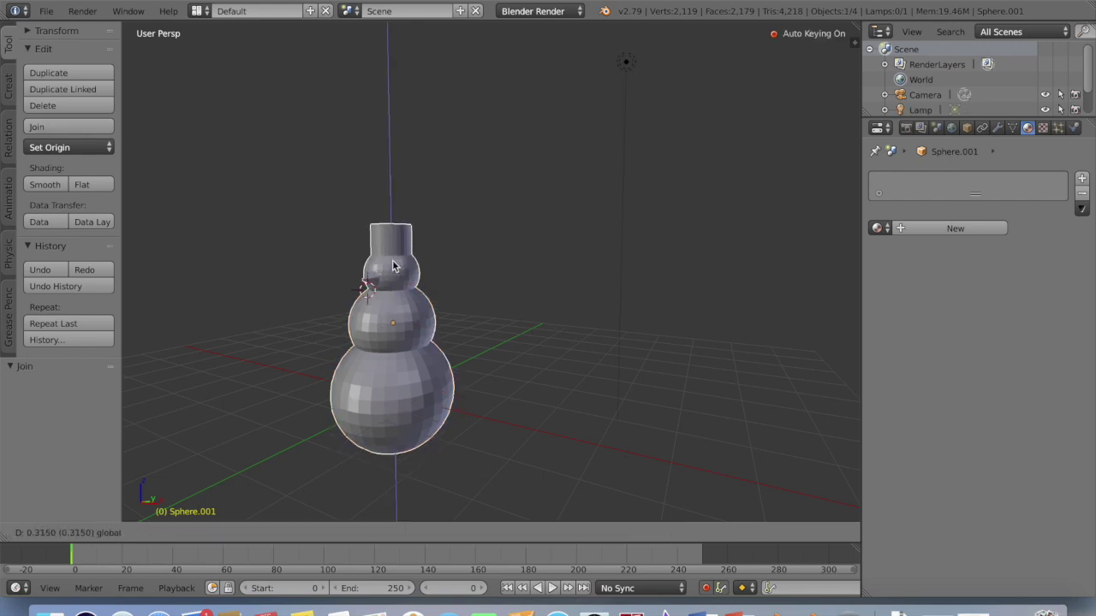
left_click(410, 304)
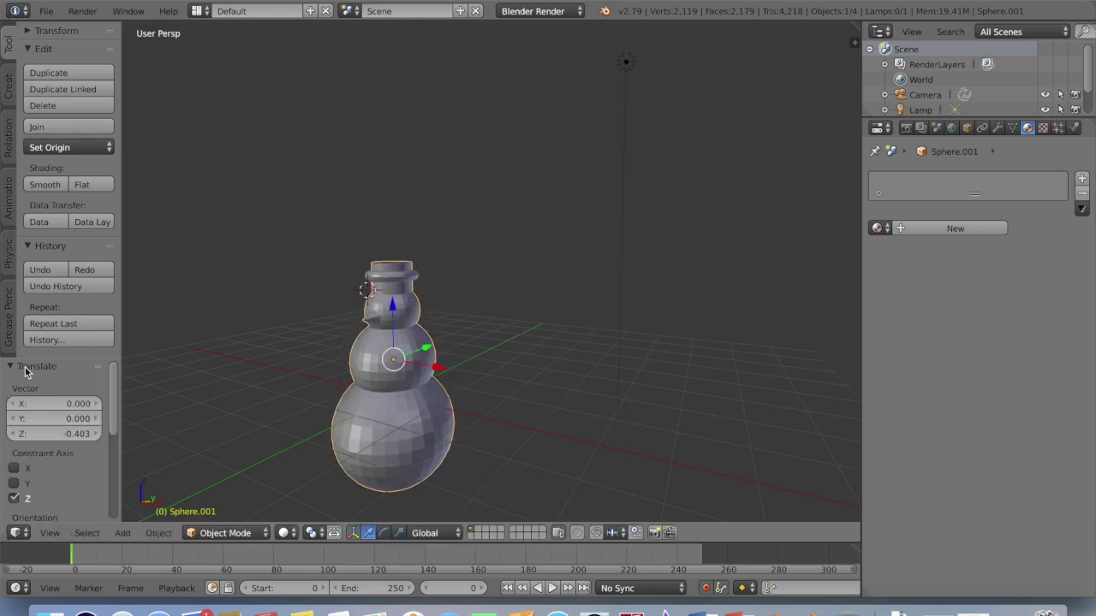
left_click(48, 272)
Step: Place the 3D cursor on the snowman's face beside the nose and add a cylinder mesh there
scroll(421, 313, "right", 5)
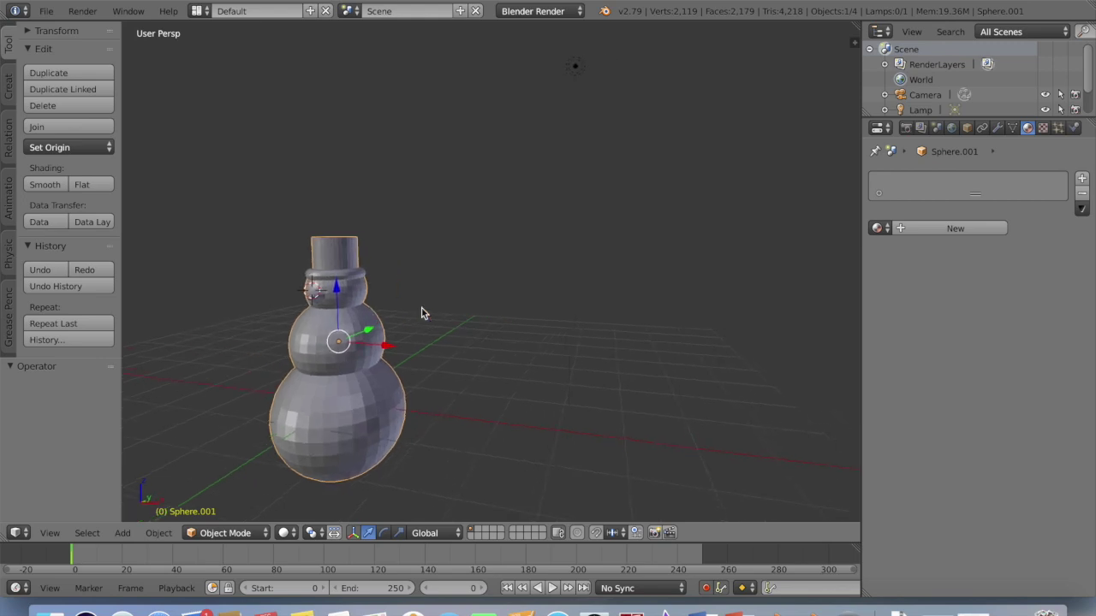
scroll(421, 313, "left", 3)
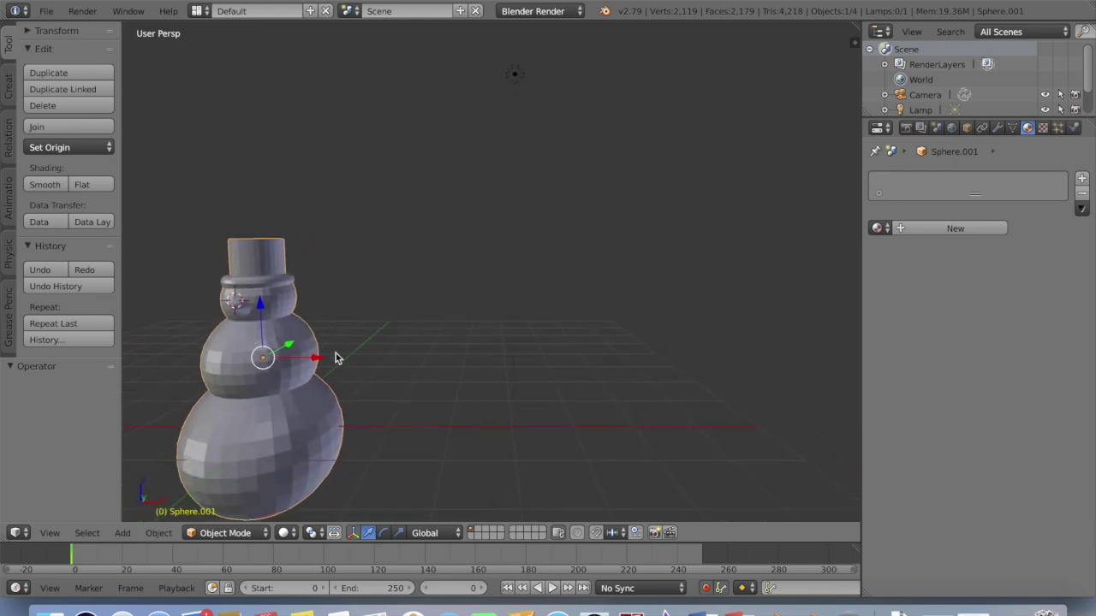
left_click(255, 295)
left_click(256, 297)
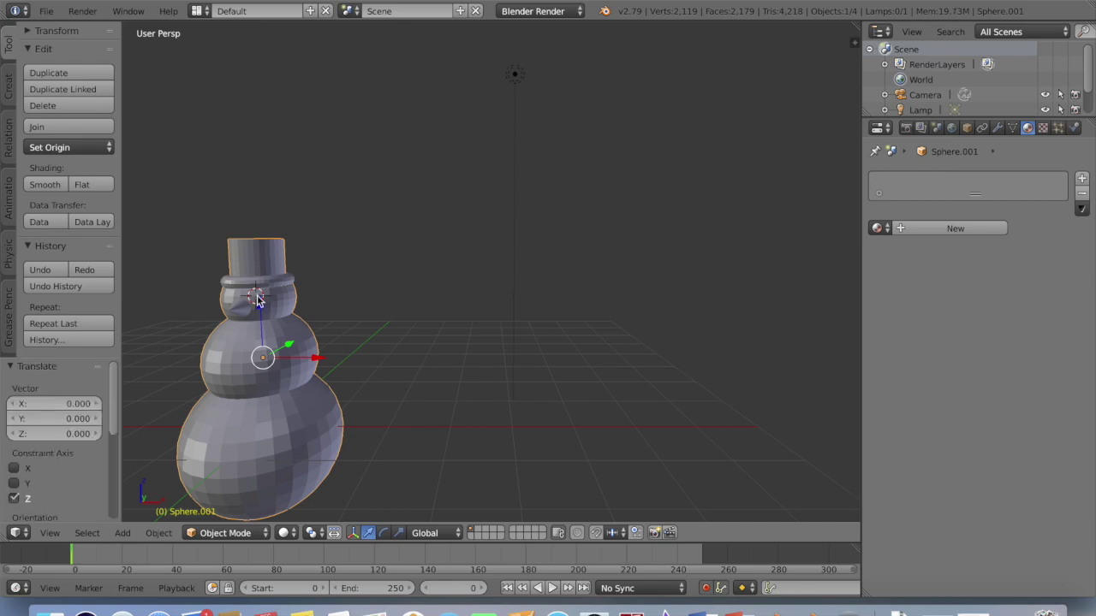
left_click(122, 532)
mouse_move(137, 516)
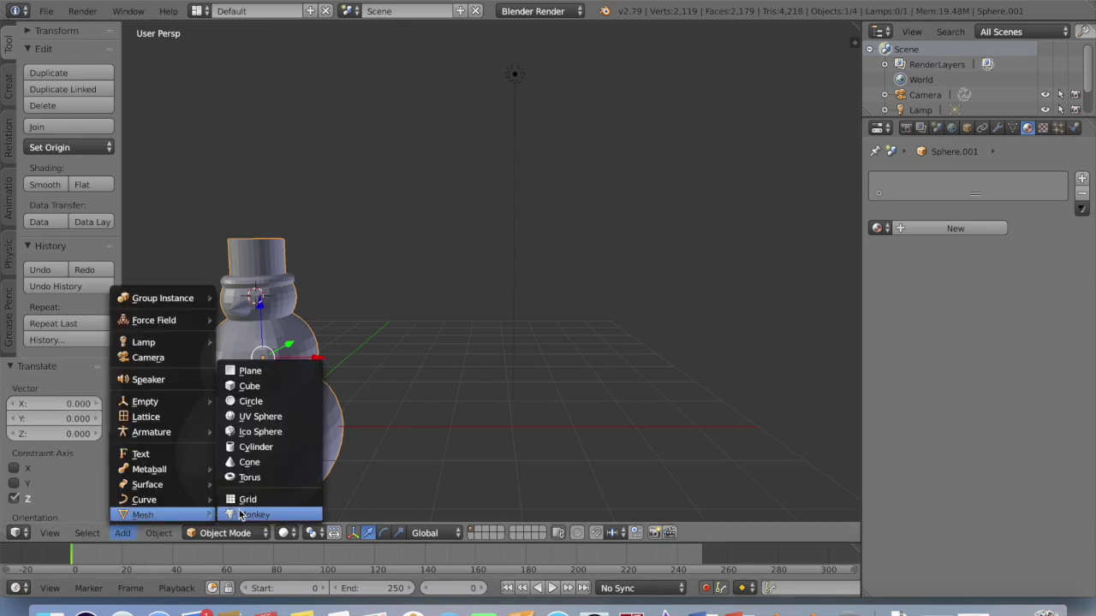
left_click(250, 446)
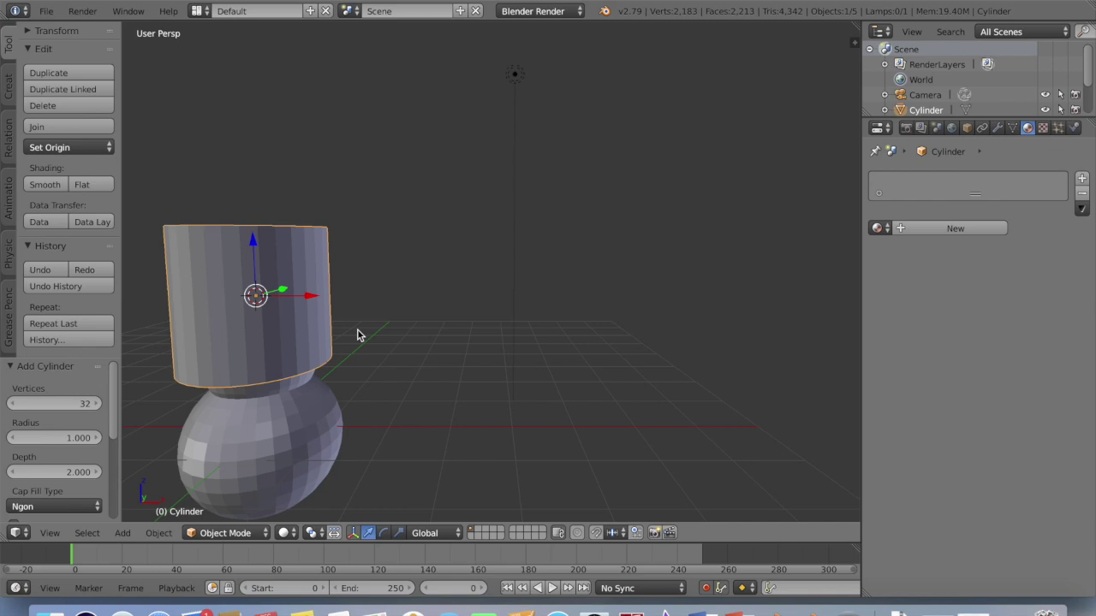
Step: Rotate the new cylinder 90° about the global X axis
key("r")
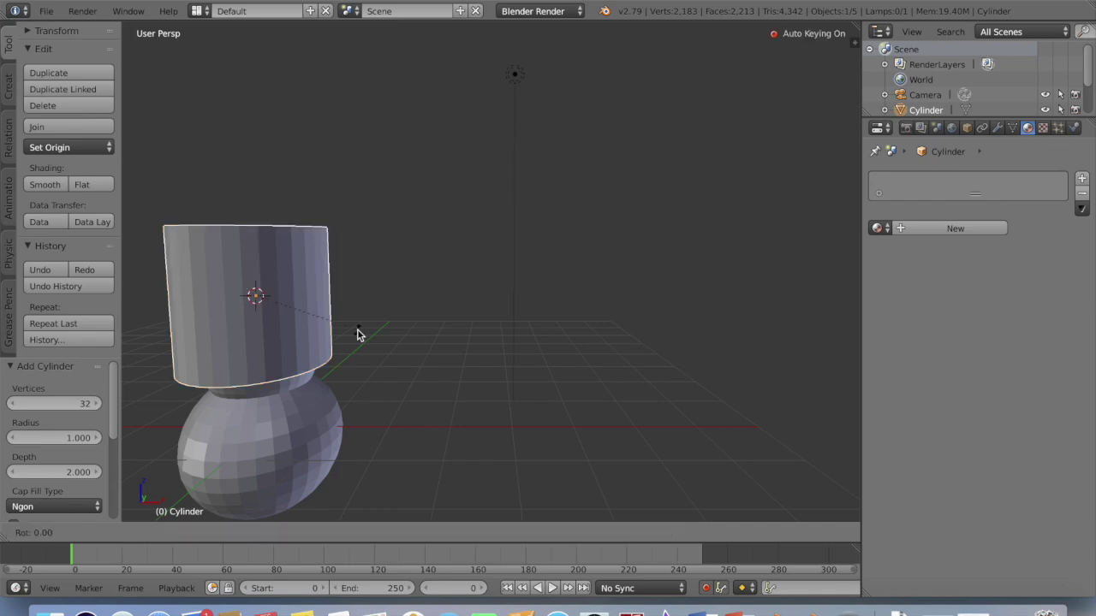
type("y")
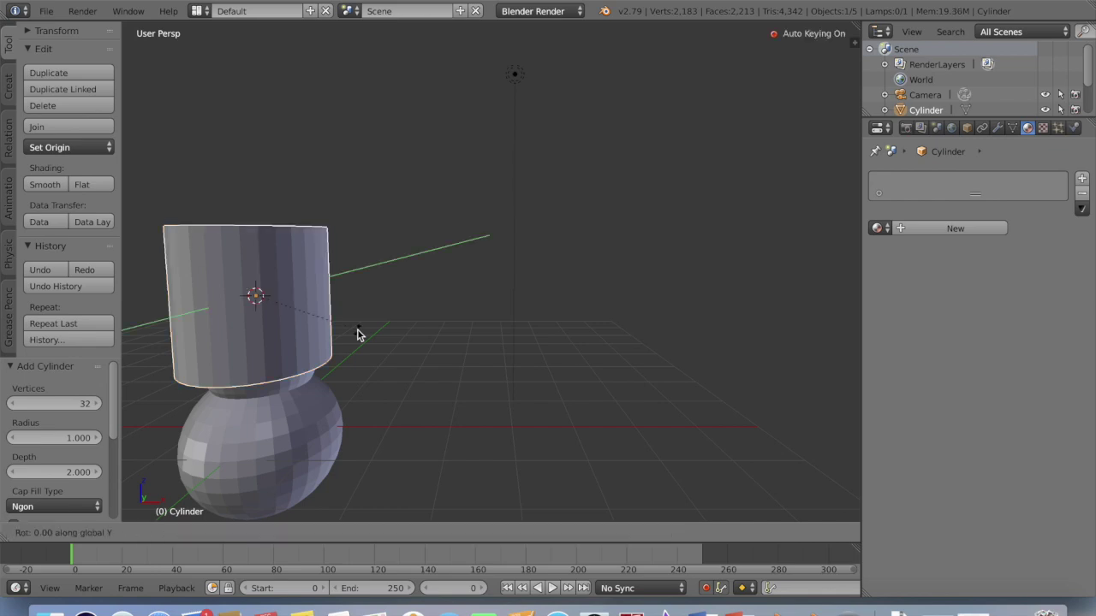
type("90")
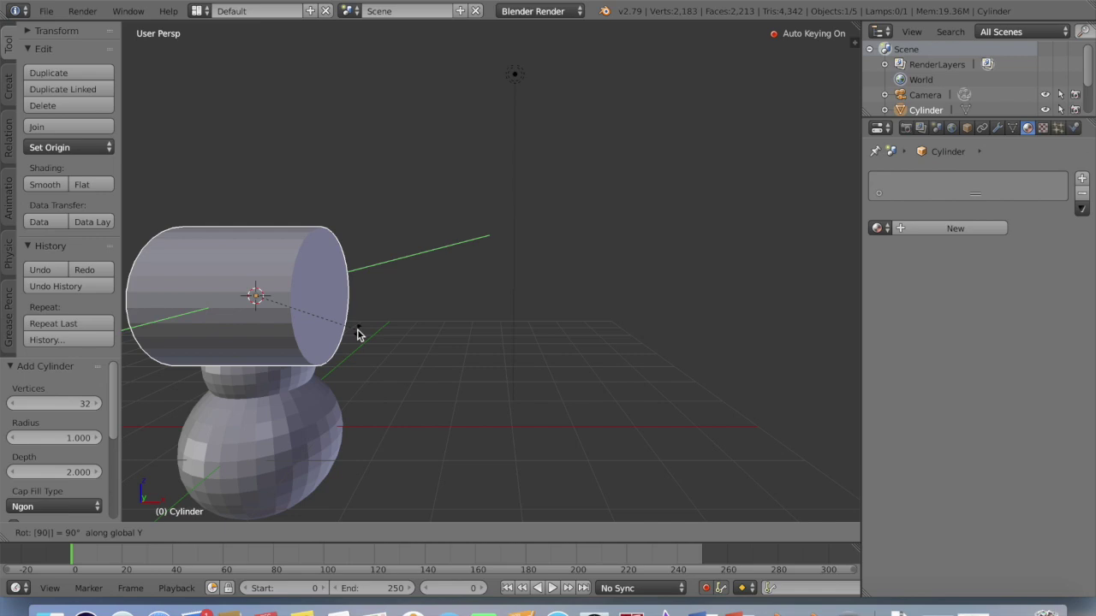
key("BackSpace")
key("BackSpace")
key("BackSpace")
type("x90")
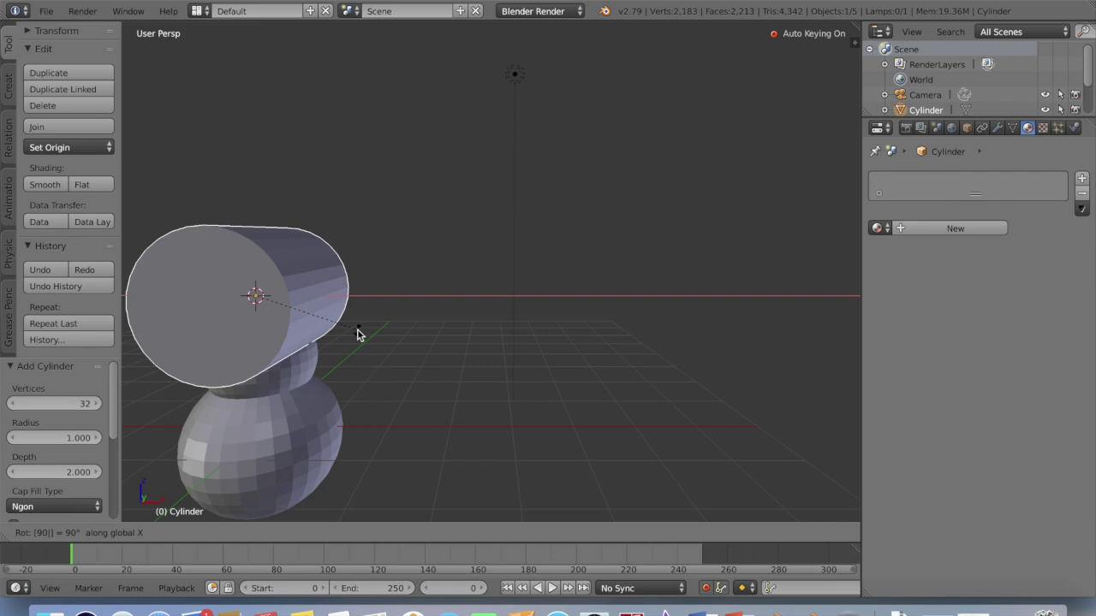
key("Return")
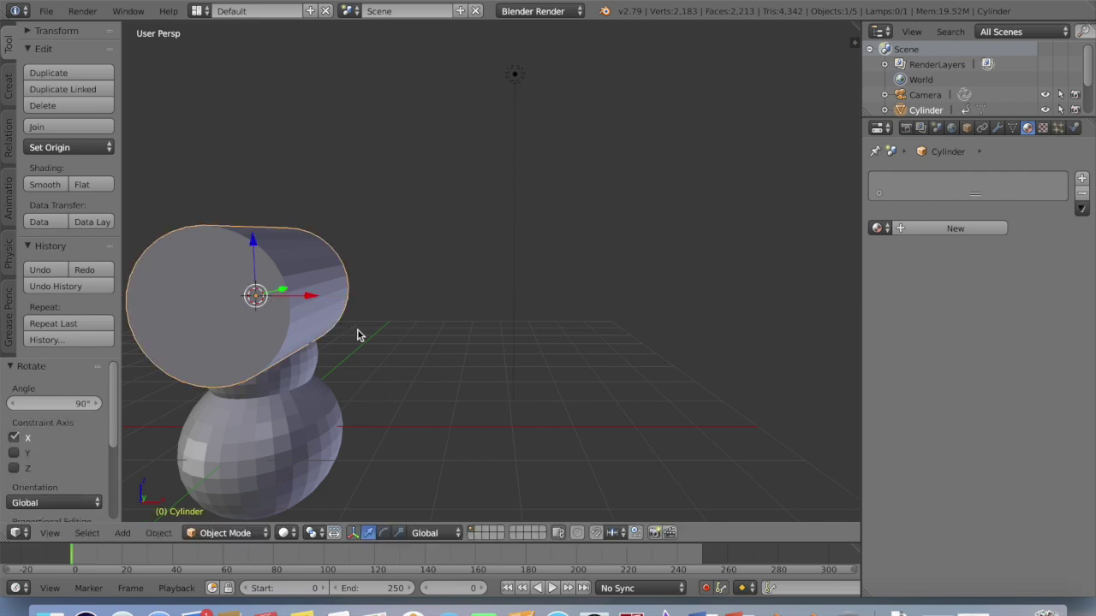
Step: Shrink the cylinder to eye size with a scale of about -0.054, and enlarge it by about 1.434
key("s")
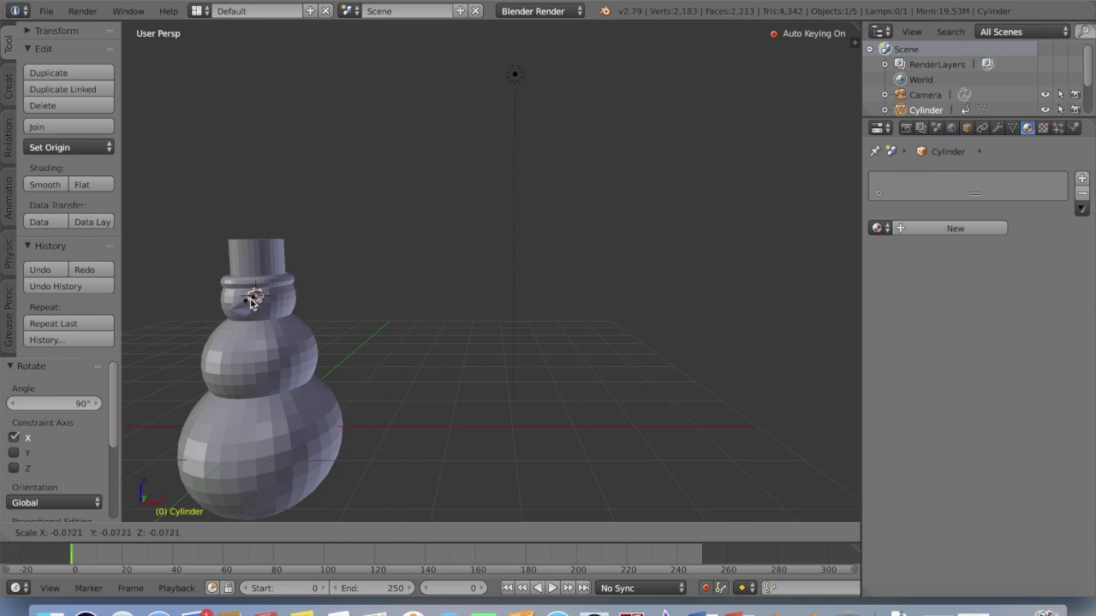
left_click(255, 295)
scroll(302, 351, "right", 3)
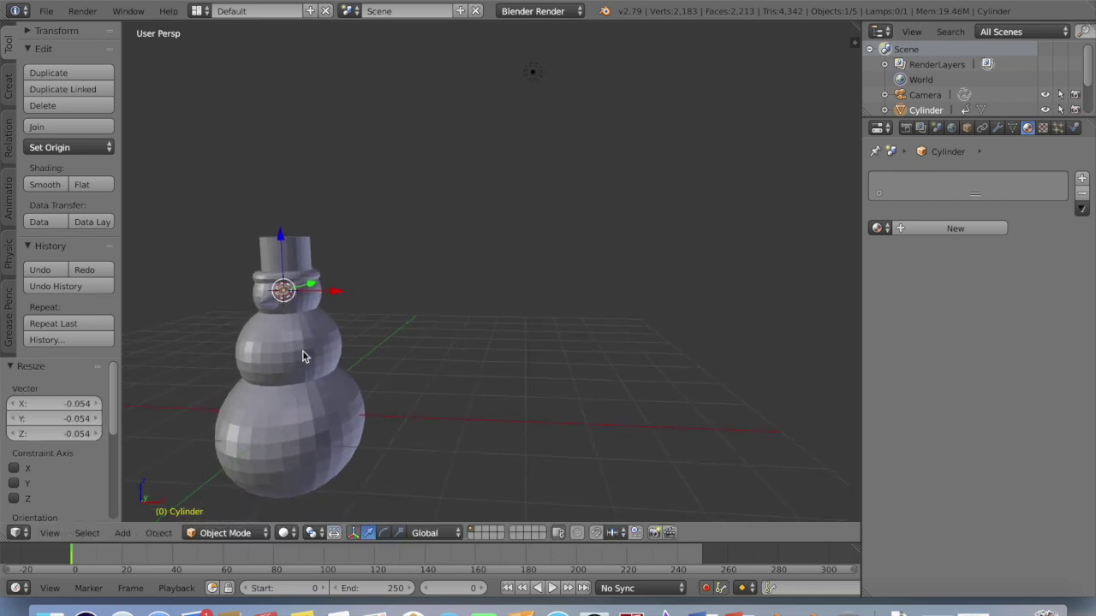
scroll(302, 356, "right", 3)
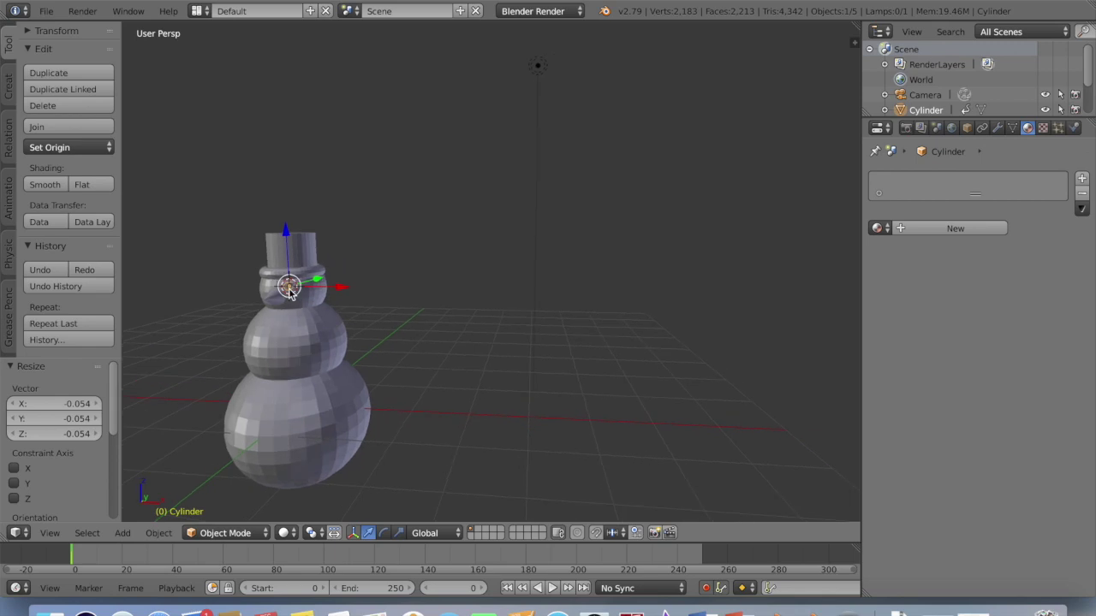
key("s")
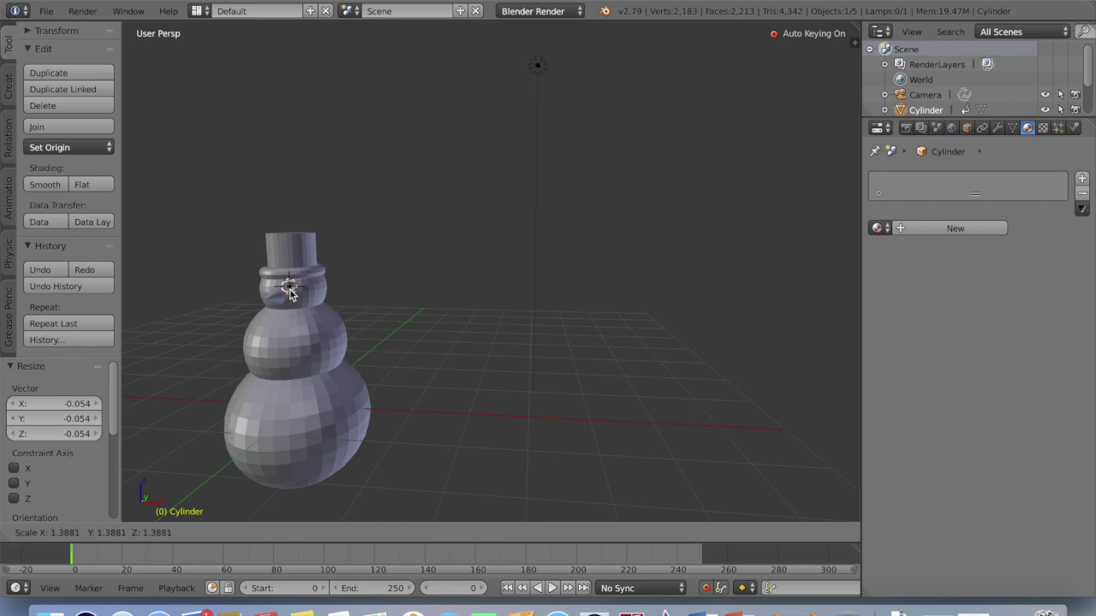
left_click(291, 293)
Step: Box-select the whole snowman including the hat brim and eye, and move it about 3.947 units along X
scroll(330, 316, "left", 5)
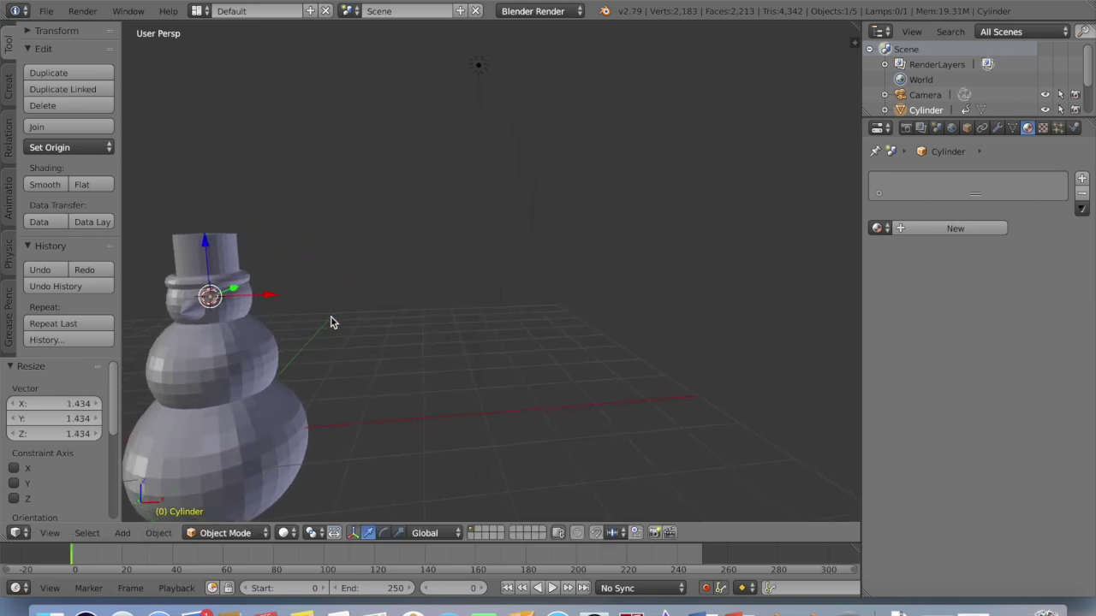
scroll(330, 315, "right", 10)
scroll(331, 316, "right", 2)
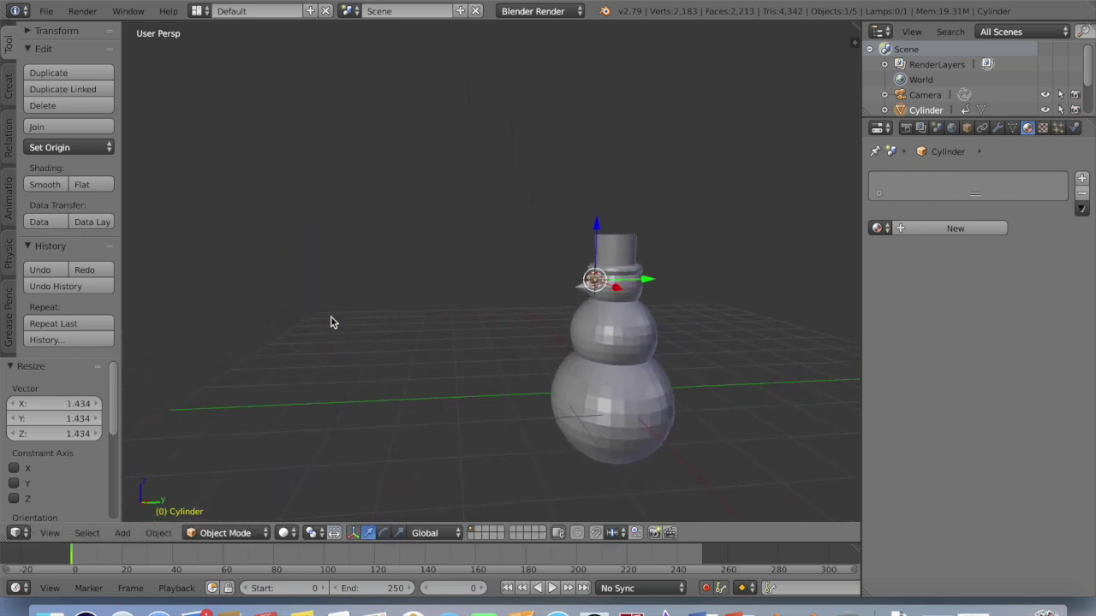
scroll(534, 342, "left", 8)
scroll(535, 342, "left", 6)
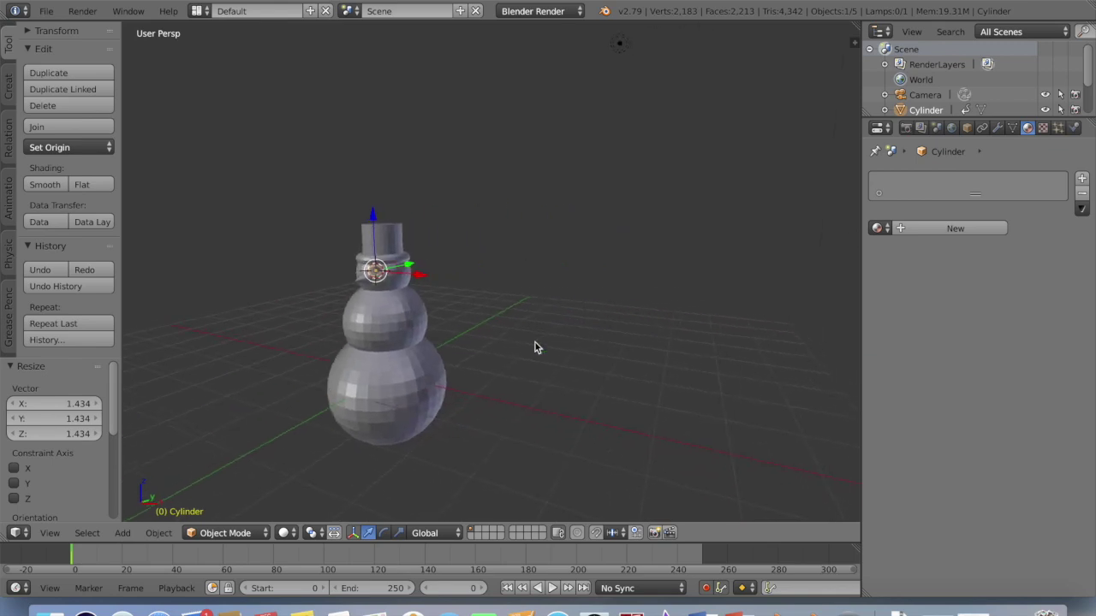
scroll(535, 342, "right", 2)
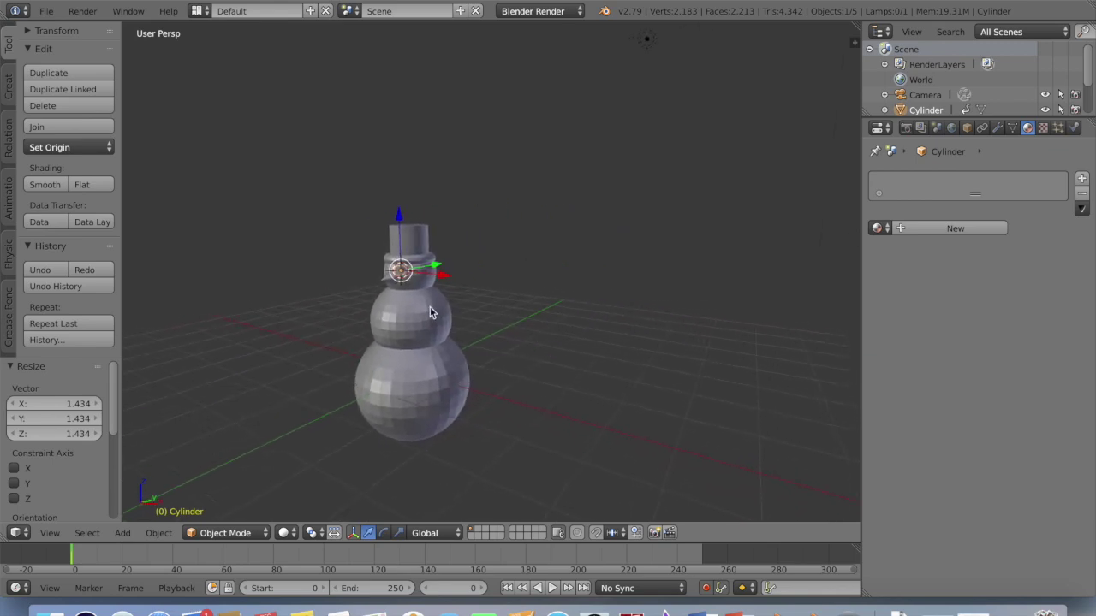
scroll(430, 311, "left", 8)
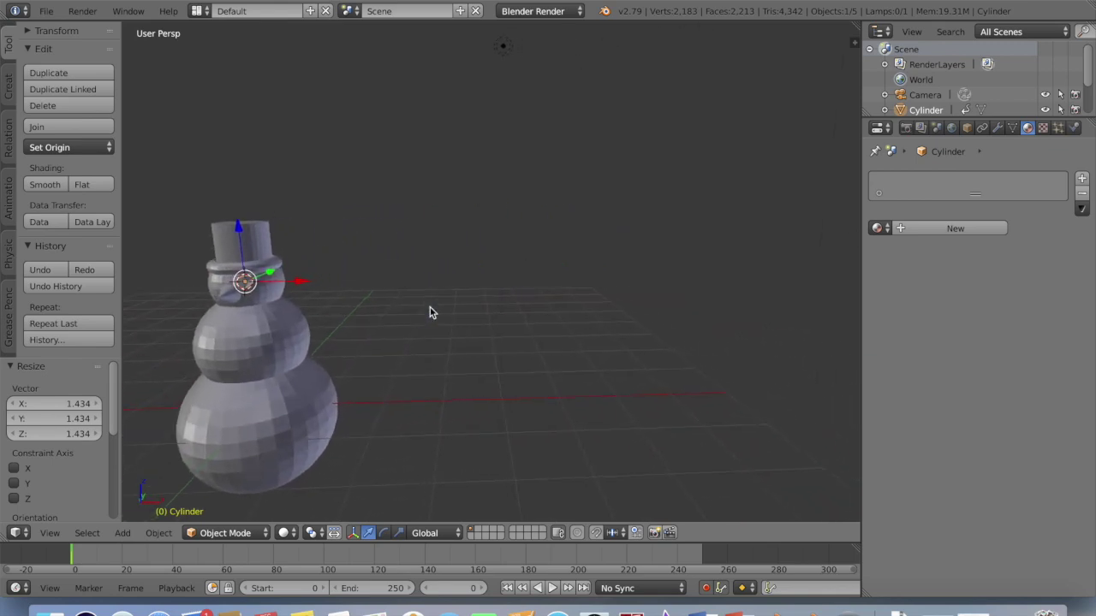
key("b")
left_click_drag(171, 203, 374, 420)
left_click_drag(307, 299, 557, 299)
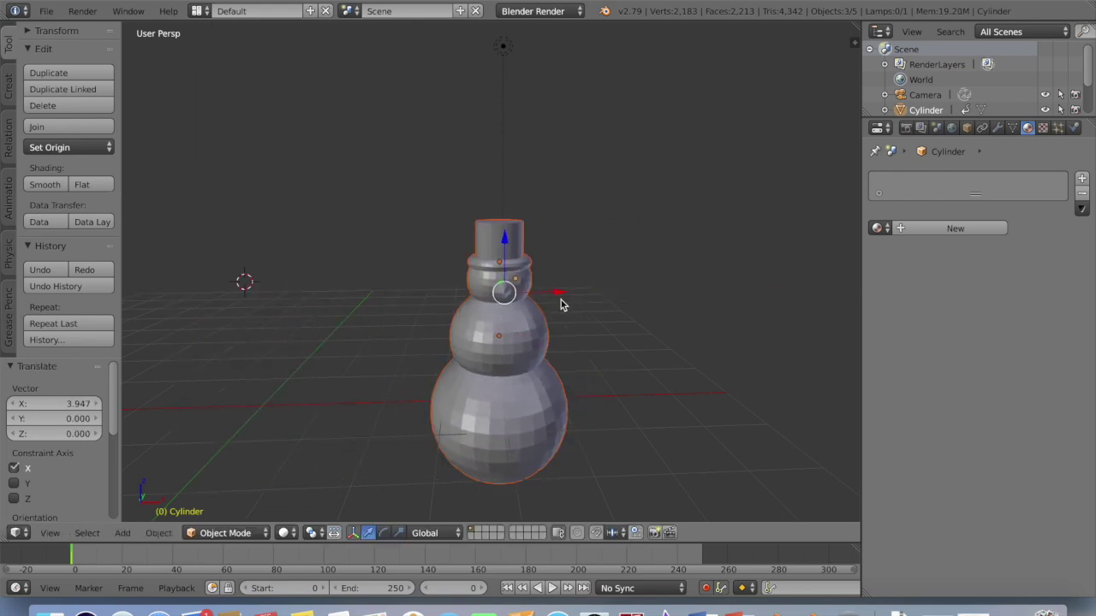
Step: Select only the small eye cylinder on the snowman's face
right_click(514, 281)
right_click(515, 281)
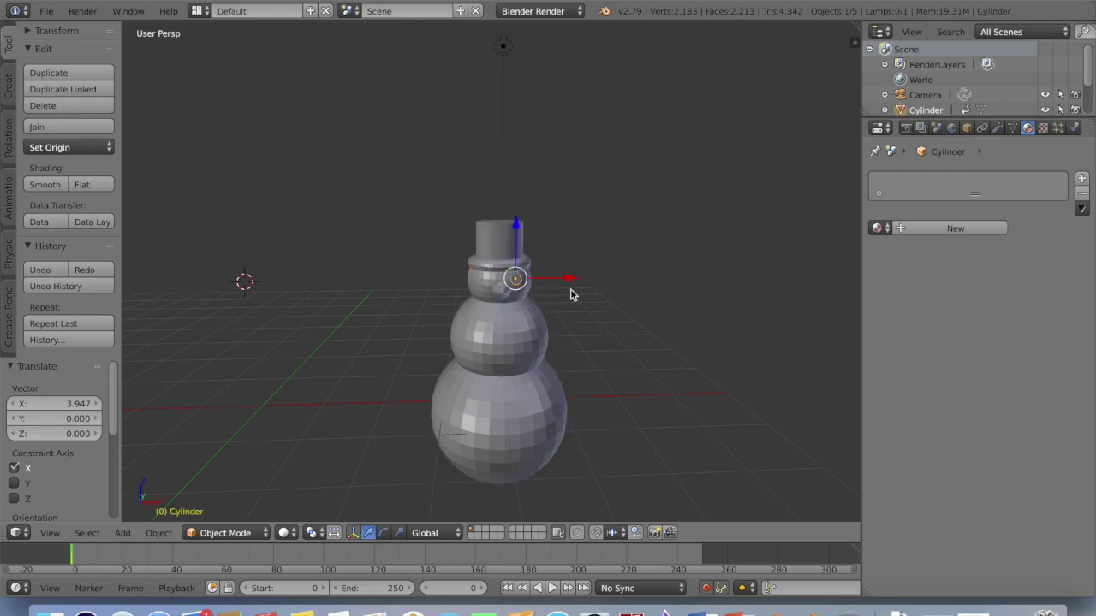
scroll(570, 292, "left", 10)
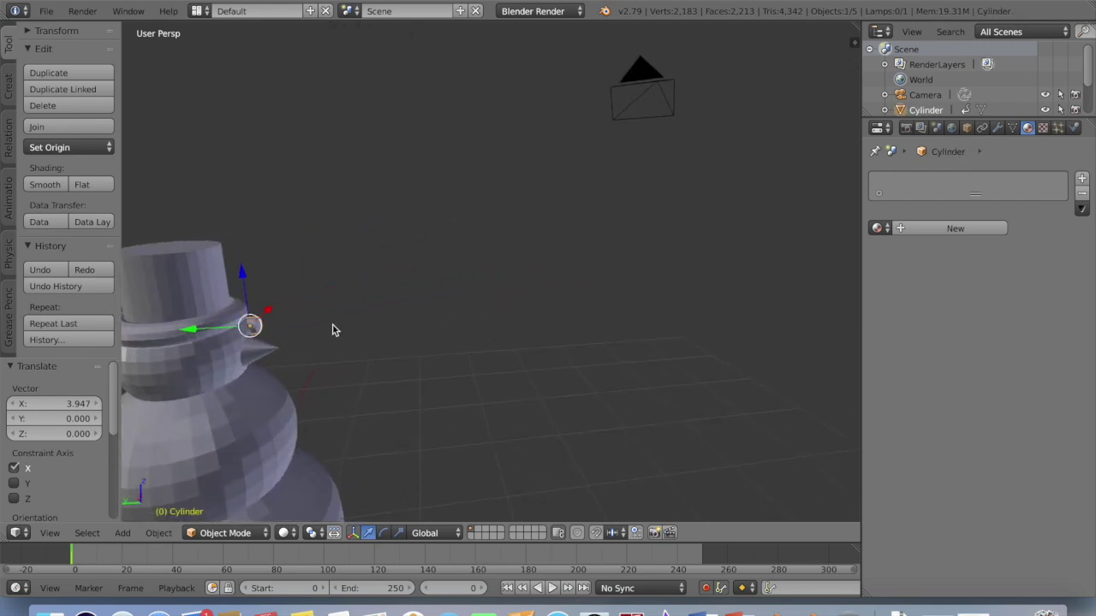
scroll(413, 331, "right", 10)
scroll(411, 329, "right", 3)
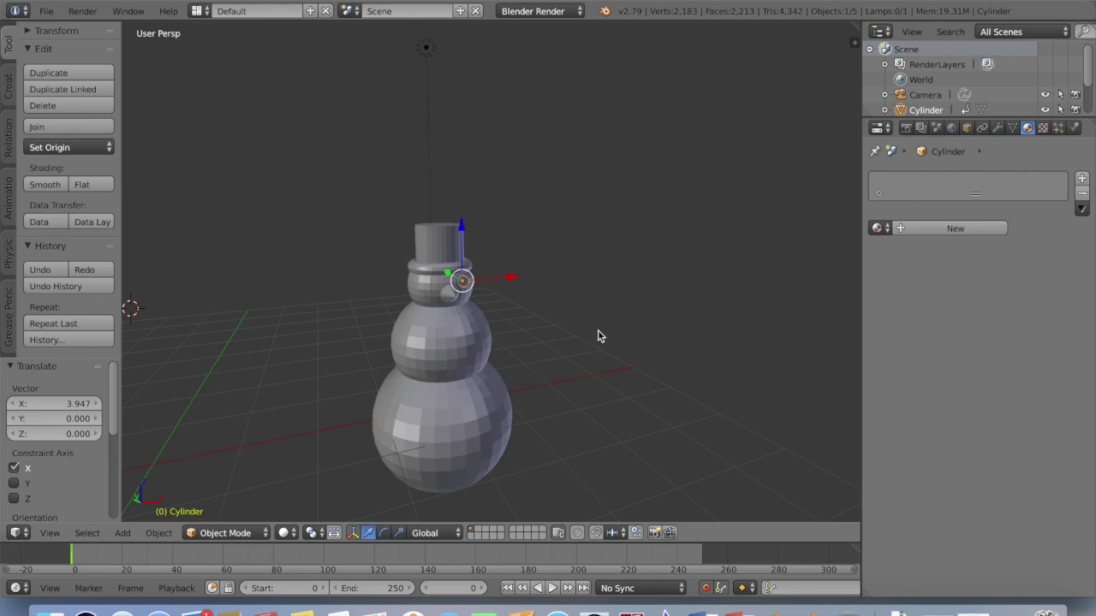
Step: Try scaling the eye cylinder by 0.25 along X and by 3 along Z
key("s")
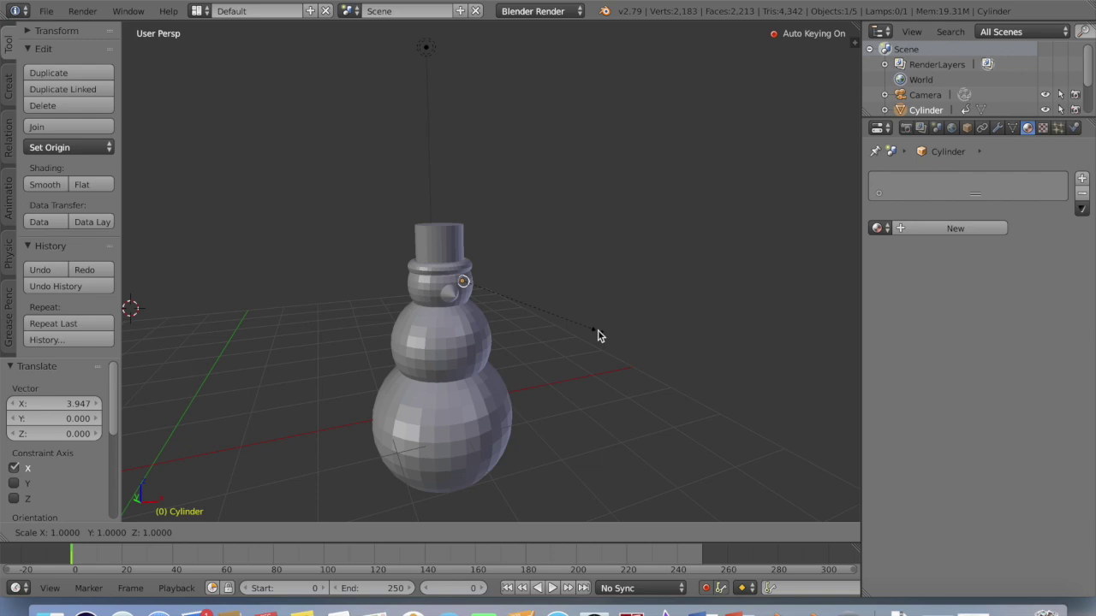
key("x")
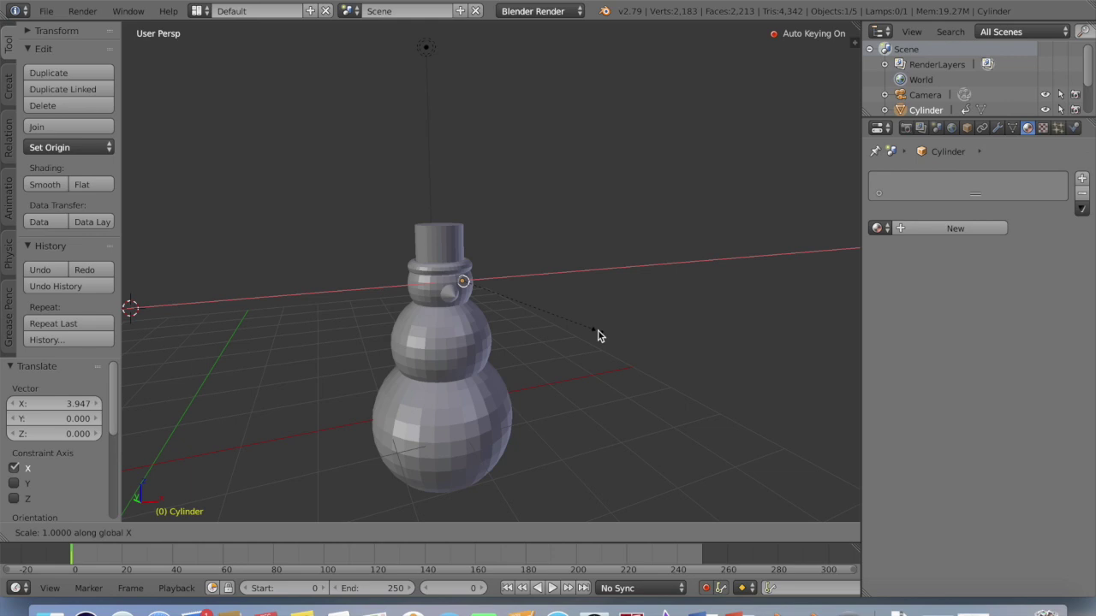
type("0")
key("BackSpace")
type("0.25")
key("BackSpace")
key("BackSpace")
key("BackSpace")
key("BackSpace")
key("z")
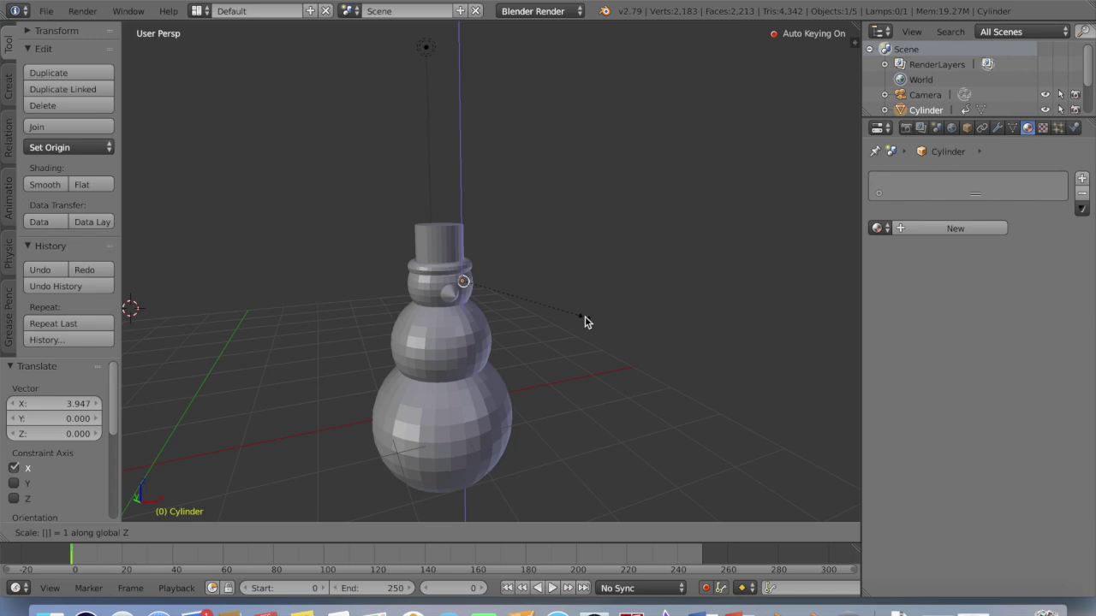
type("3")
key("BackSpace")
key("Return")
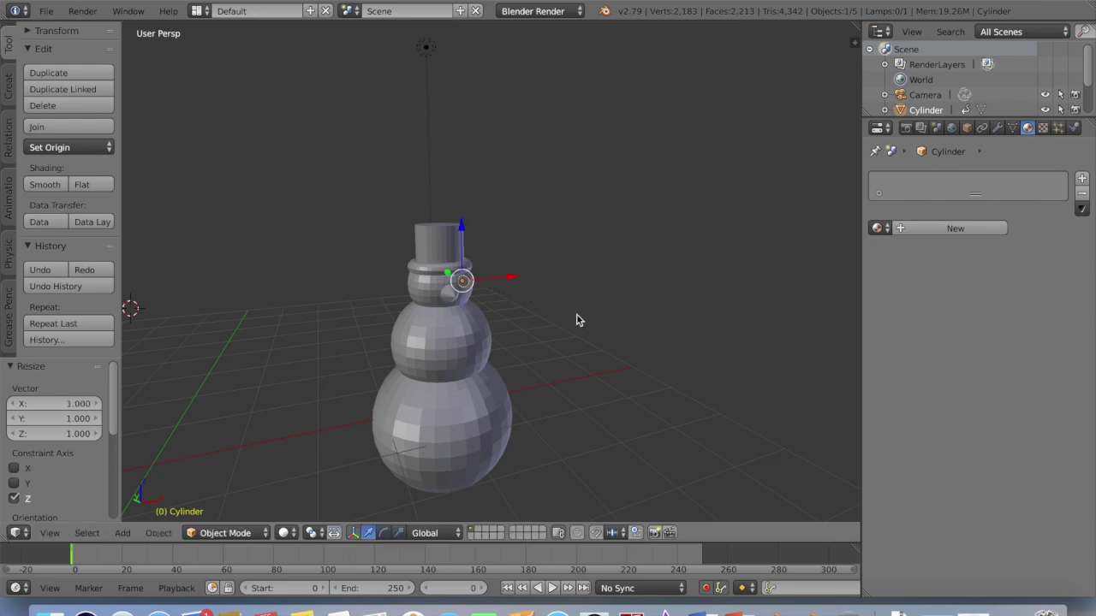
Step: Rotate the eye cylinder 0.25° about the global Y axis
key("r")
key("y")
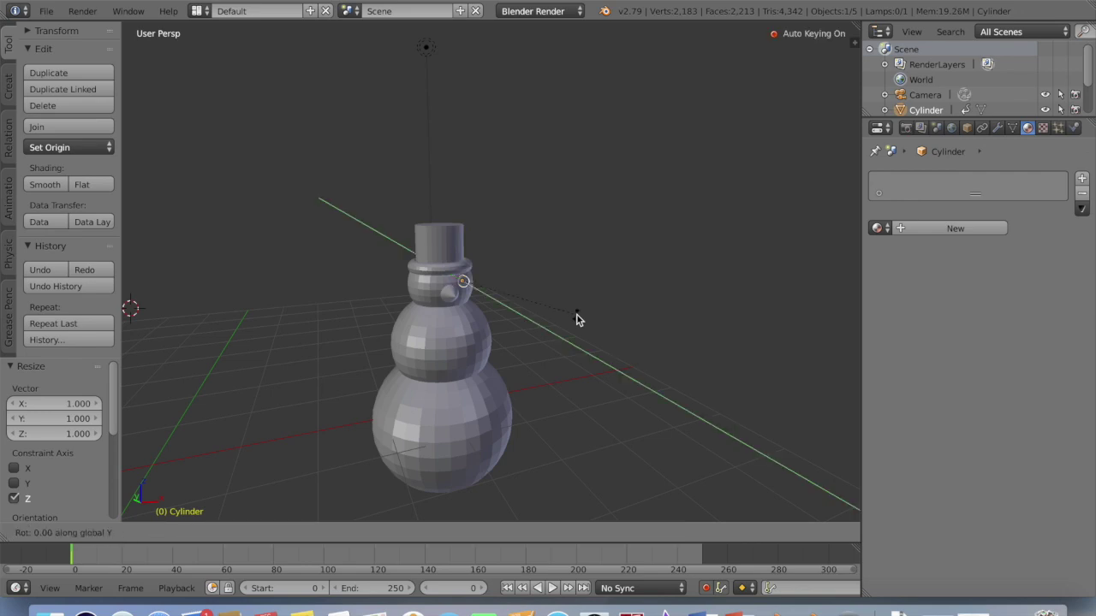
type("0.25")
key("Return")
scroll(533, 320, "right", 10)
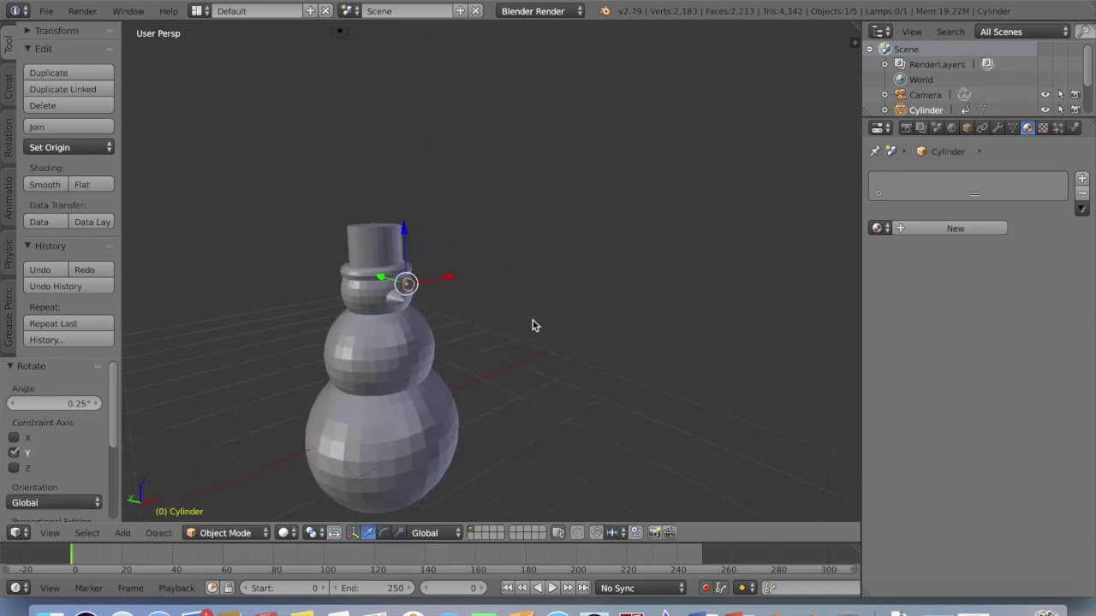
scroll(532, 320, "right", 15)
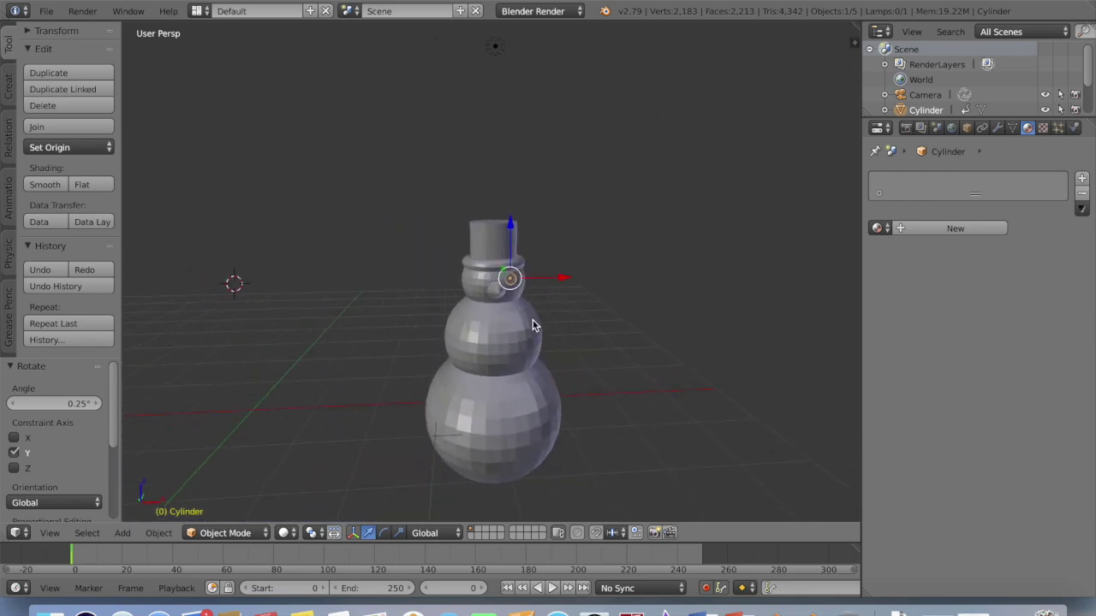
scroll(532, 320, "right", 10)
scroll(626, 382, "right", 2)
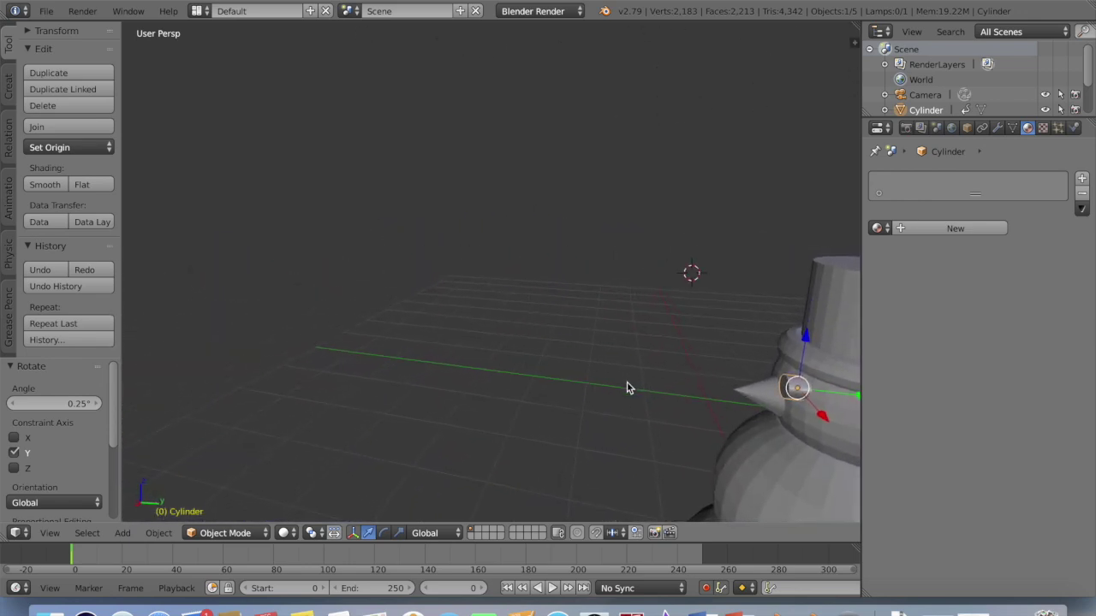
key("r")
type("y0.25")
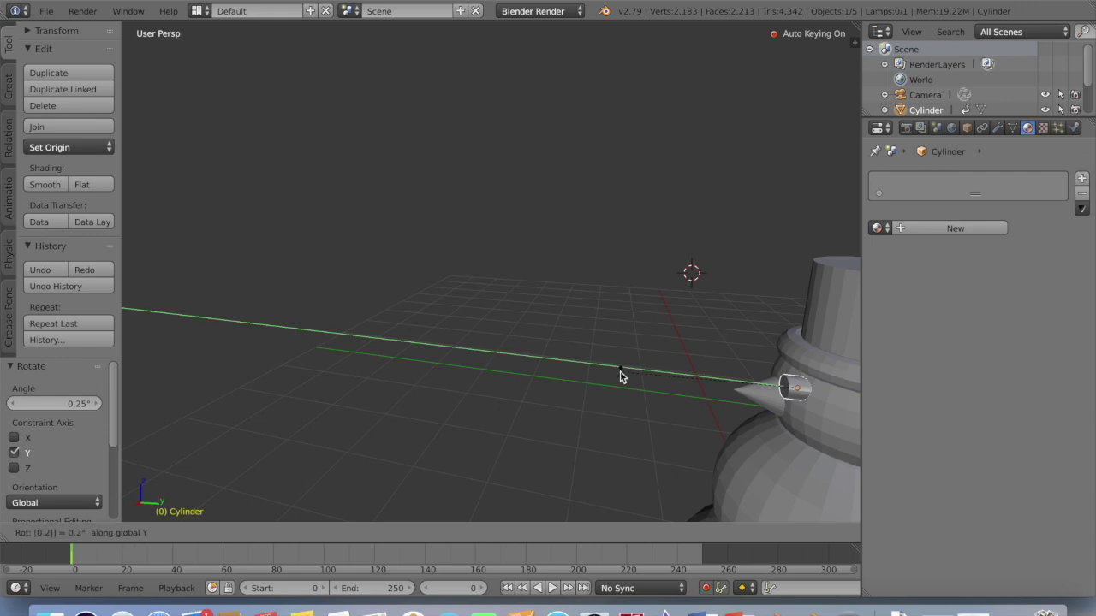
key("BackSpace")
key("BackSpace")
key("BackSpace")
key("BackSpace")
type("0.1")
key("BackSpace")
key("BackSpace")
key("BackSpace")
key("Return")
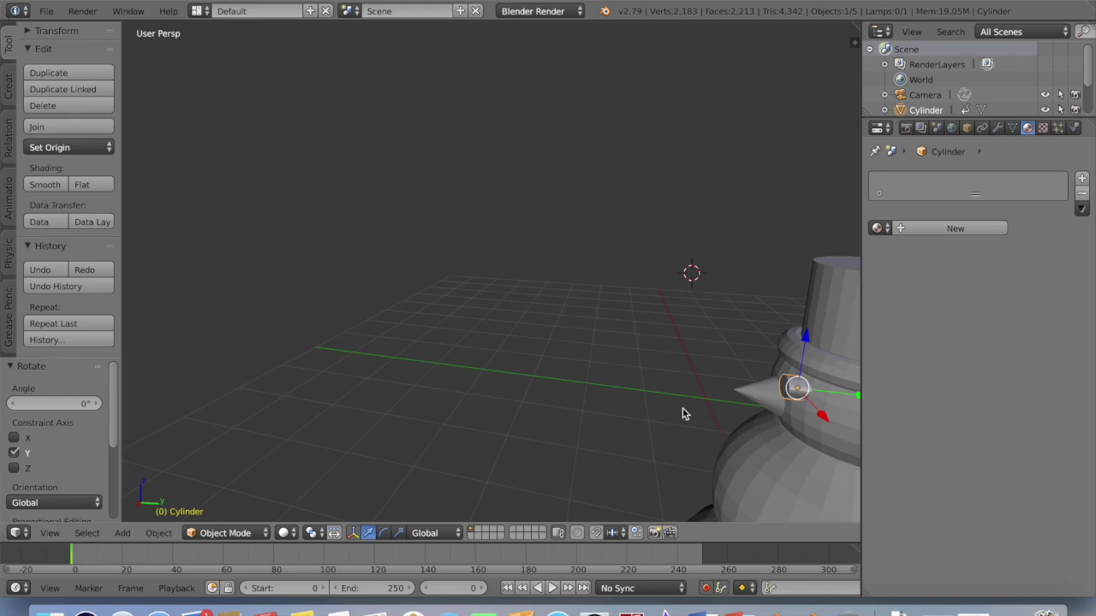
Step: Scale the eye cylinder by 0.1 along global Y and shift it about -0.022 along Y against the face
key("s")
type("y0.")
type("1")
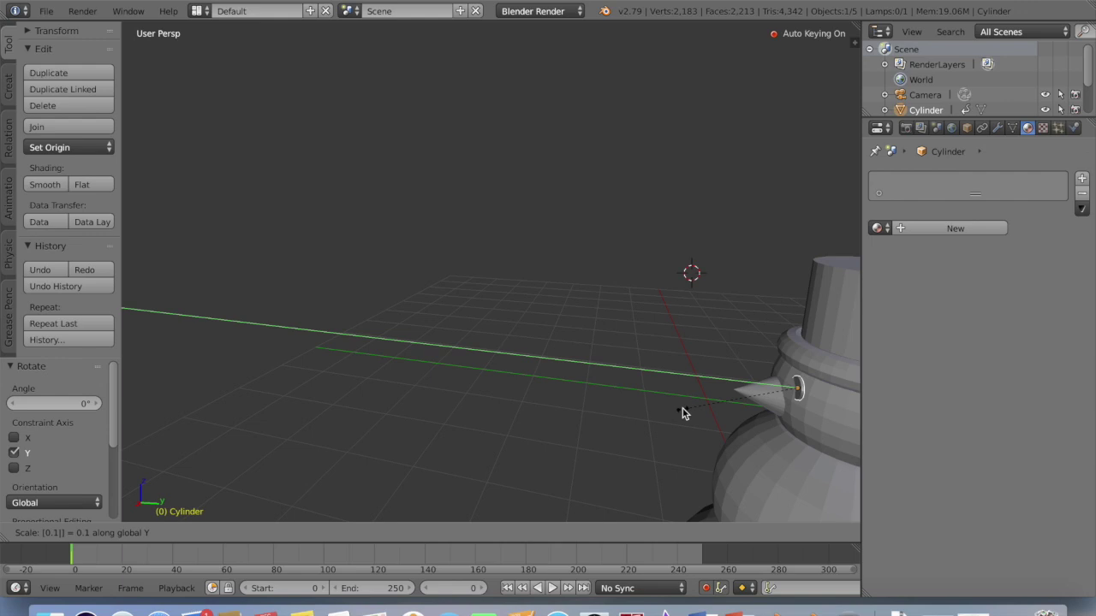
key("Return")
left_click_drag(855, 400, 851, 397)
Step: Duplicate the eye cylinder and place the copy on the other side of the nose, about -0.413 along X
scroll(777, 421, "left", 10)
scroll(777, 420, "down", 3)
scroll(777, 420, "up", 10)
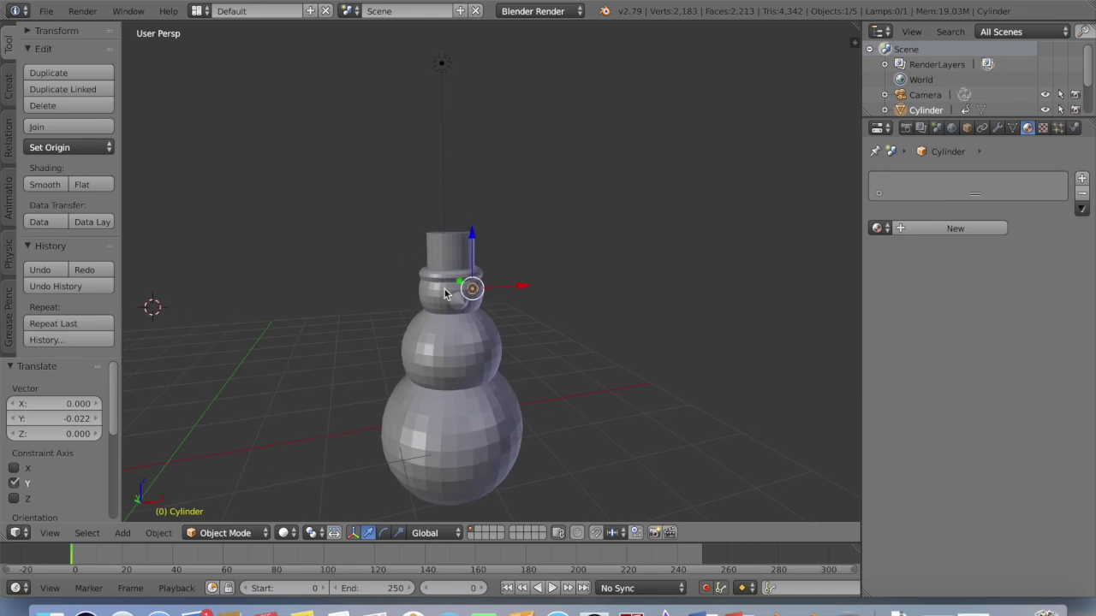
scroll(522, 327, "left", 2)
left_click(90, 74)
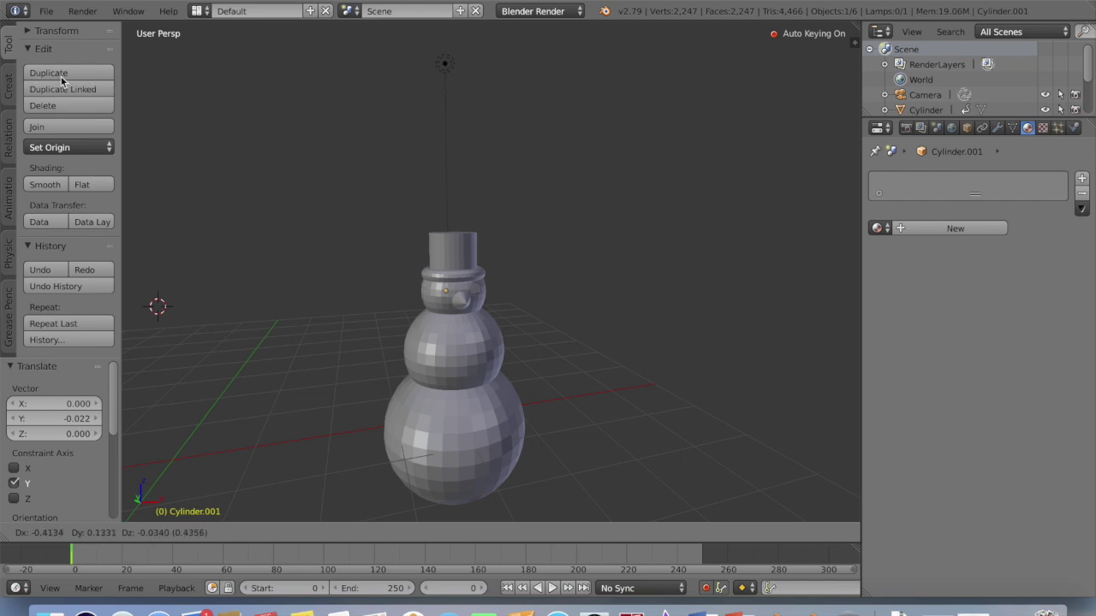
left_click(62, 80)
Step: Align the second eye on the face by moving it about -0.144 along Y and 0.023 along Z
scroll(596, 316, "left", 10)
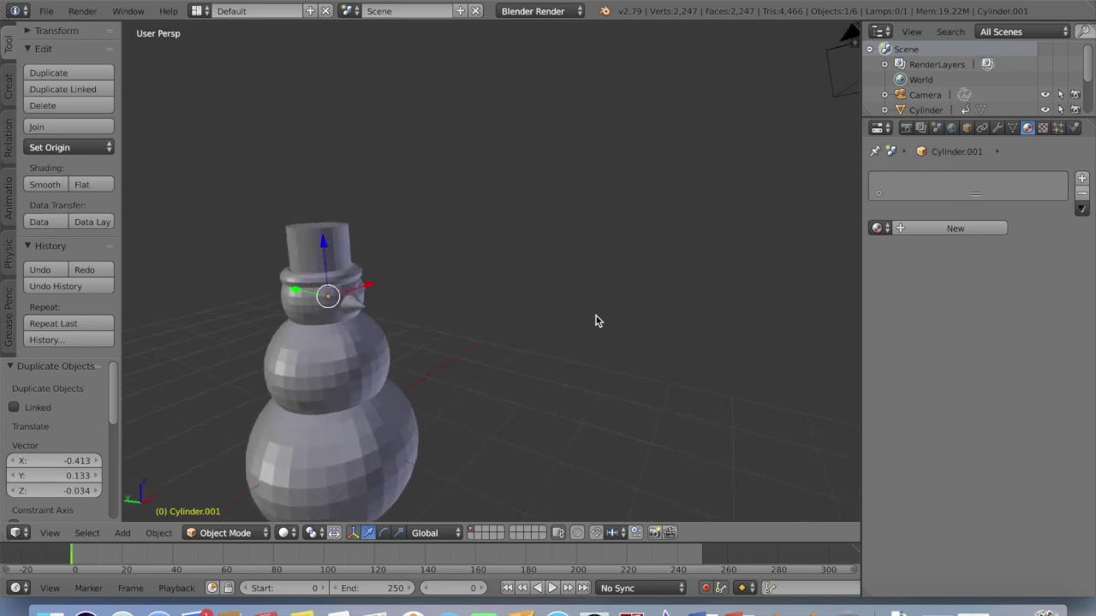
left_click_drag(180, 330, 197, 335)
scroll(482, 347, "left", 15)
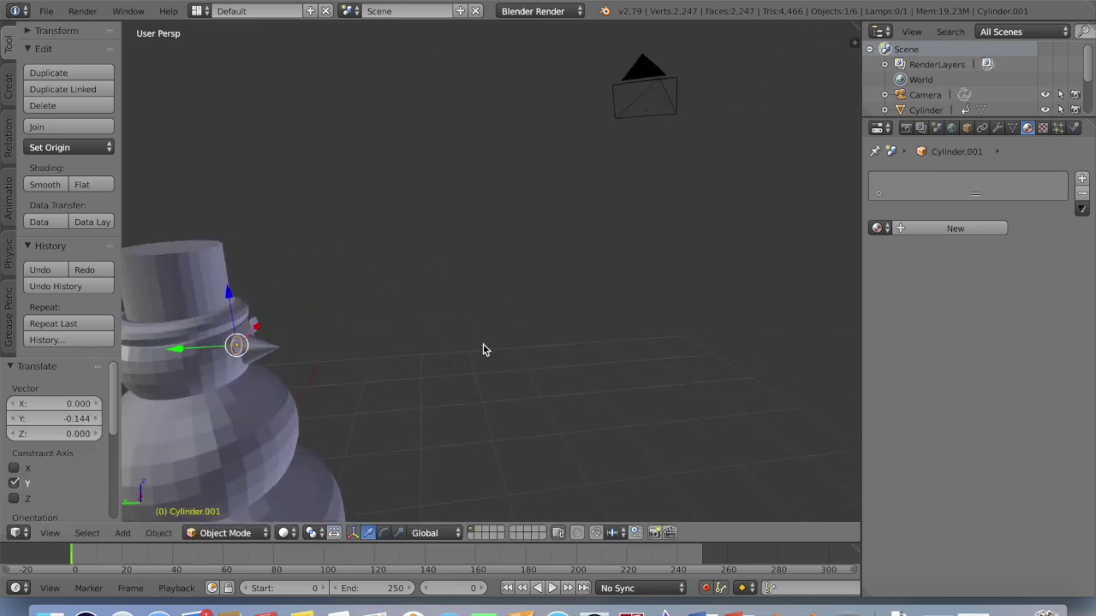
scroll(482, 345, "left", 10)
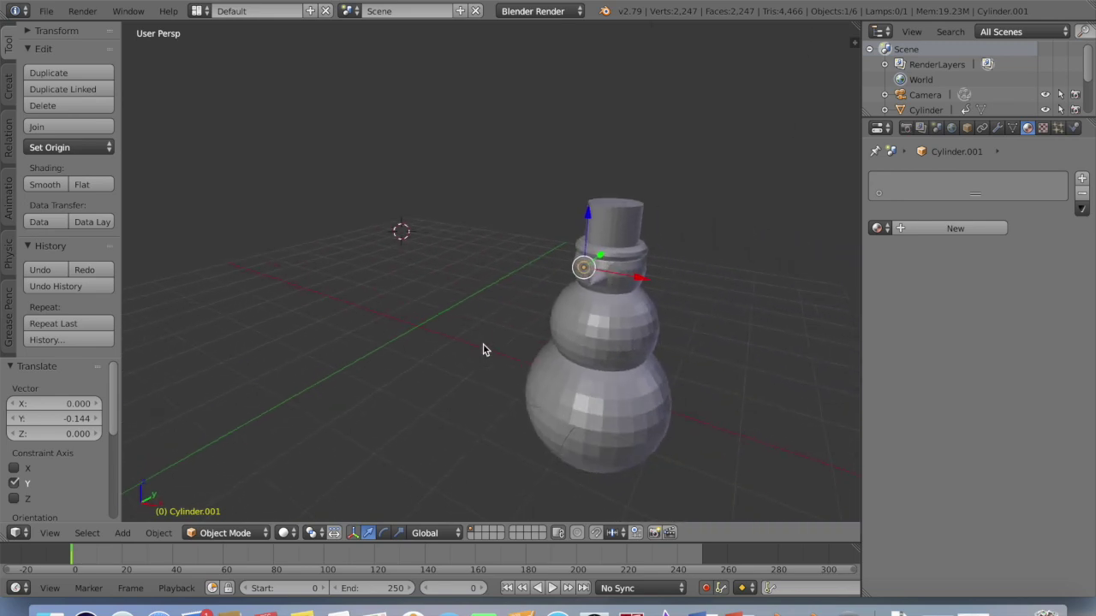
left_click_drag(569, 212, 583, 235)
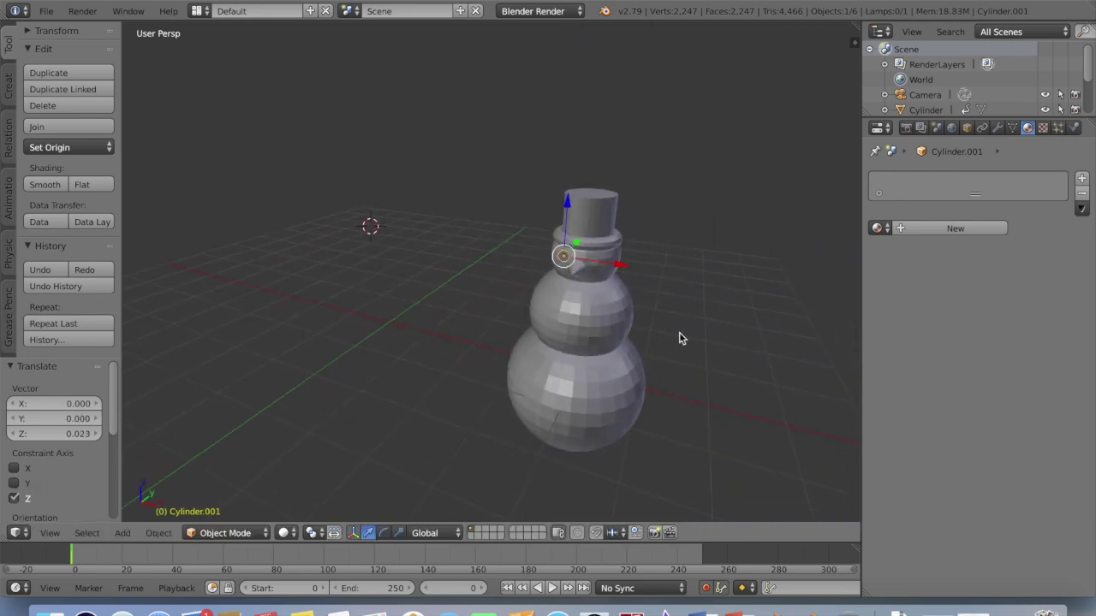
Step: Join both eye cylinders with the snowman body into one object
right_click(591, 267, "shift")
right_click(591, 225, "shift")
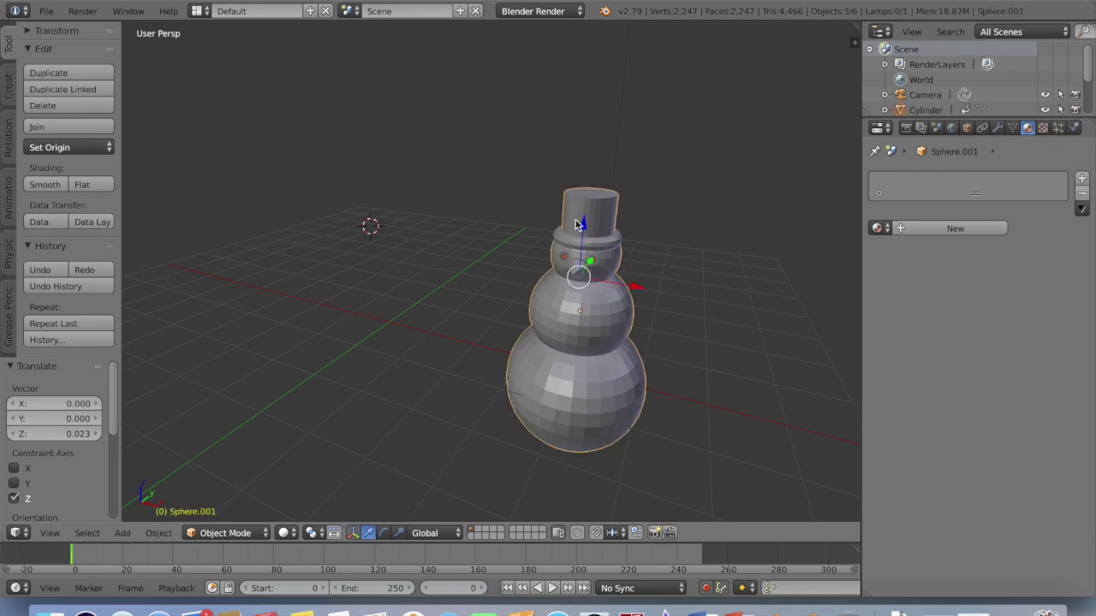
left_click(81, 129)
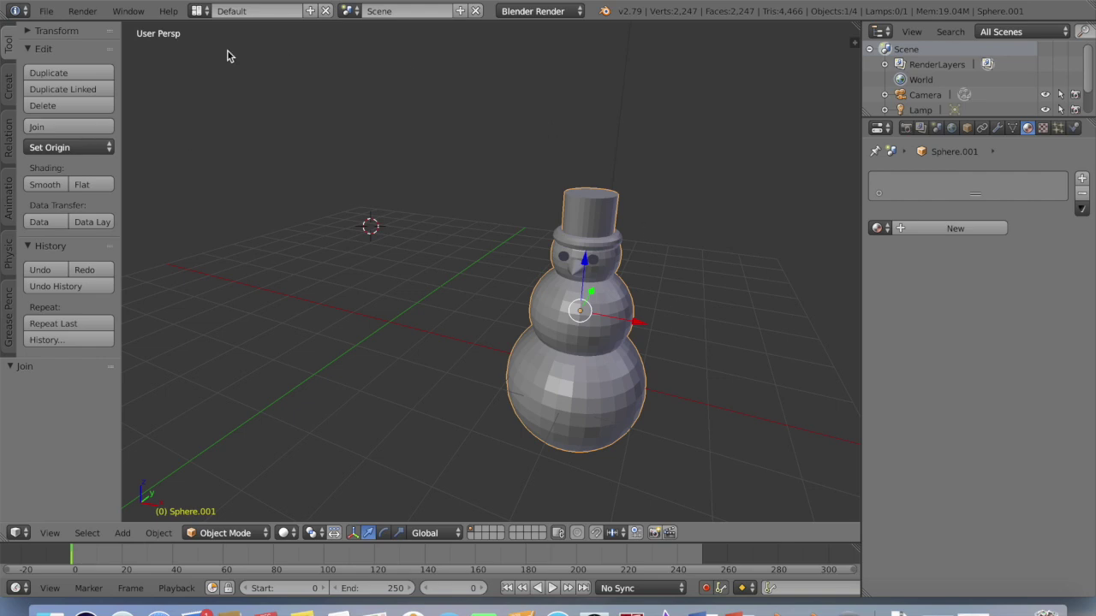
Step: Save the project in the Documents folder under the name Snowman Animation Tutorial
left_click(46, 10)
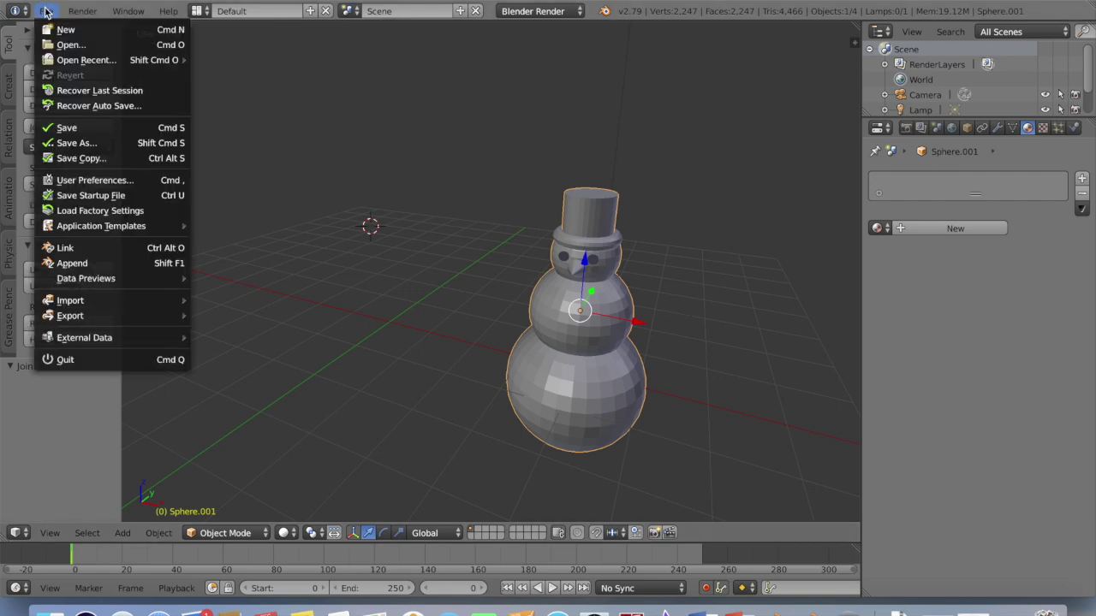
left_click(128, 143)
key("BackSpace")
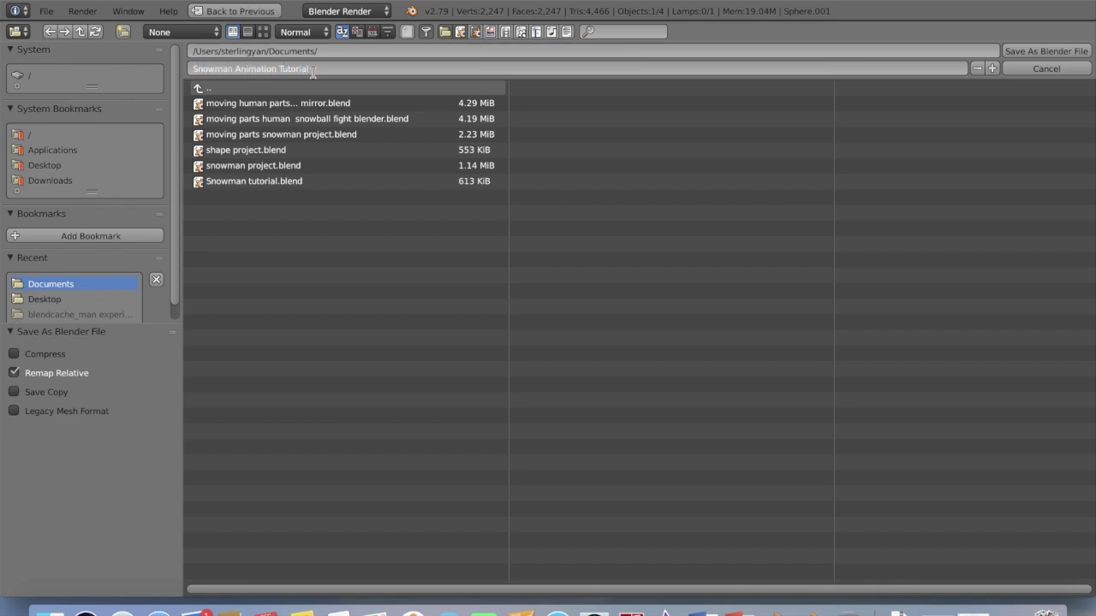
left_click(1049, 52)
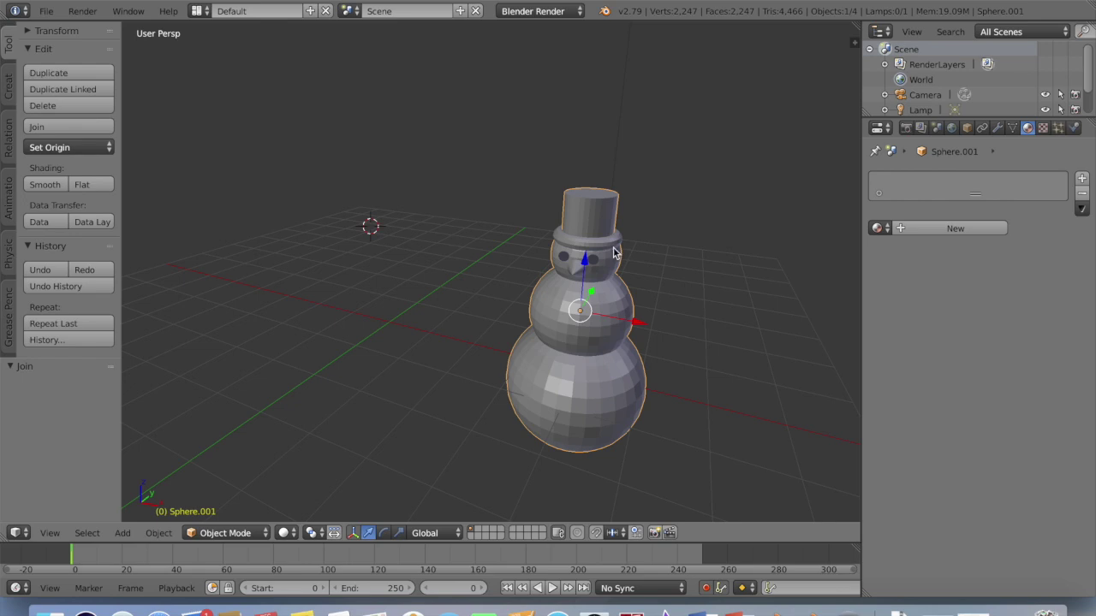
Step: Try moving the joined snowman body a short way along X, and undo the move
scroll(612, 248, "left", 5)
scroll(613, 253, "left", 2)
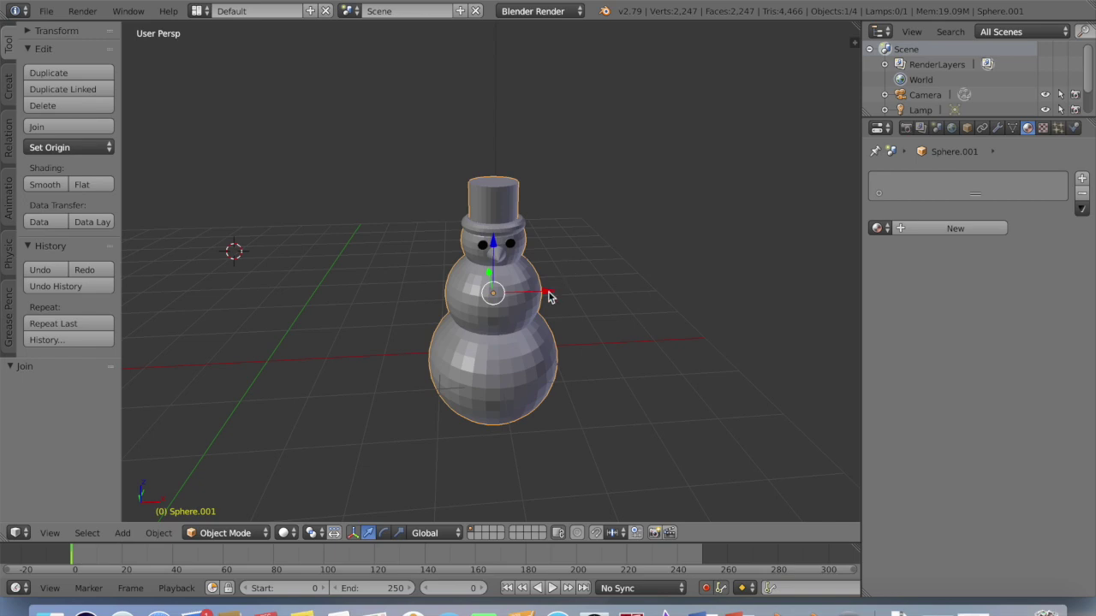
key("g")
key("x")
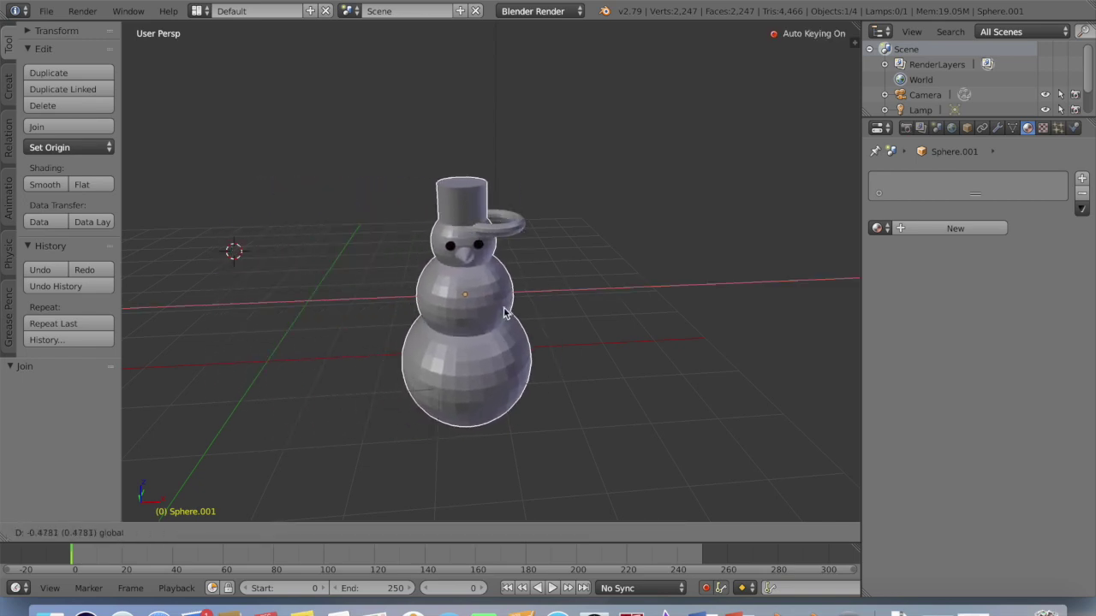
left_click(505, 321)
left_click(42, 272)
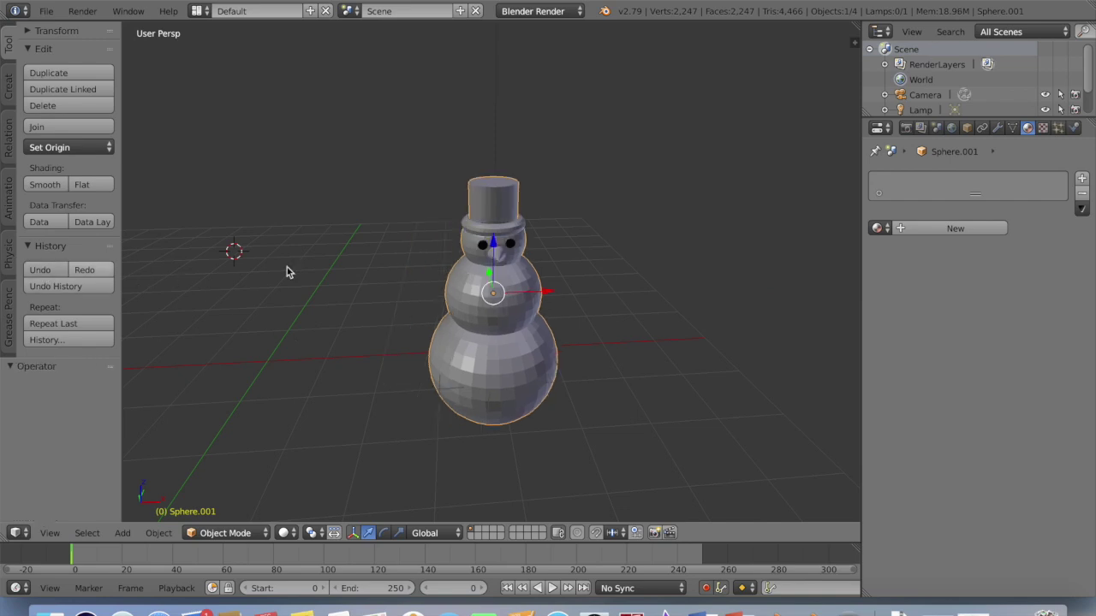
Step: Join the hat brim torus with the snowman body and move the whole figure about -3.939 along X
right_click(511, 230, "shift")
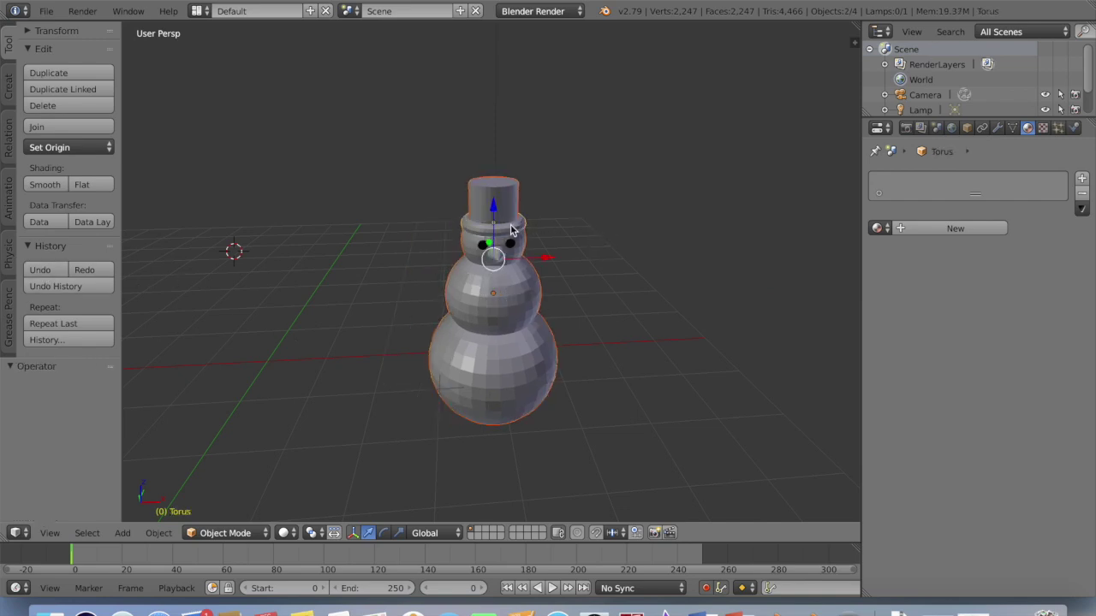
left_click(73, 127)
key("g")
key("x")
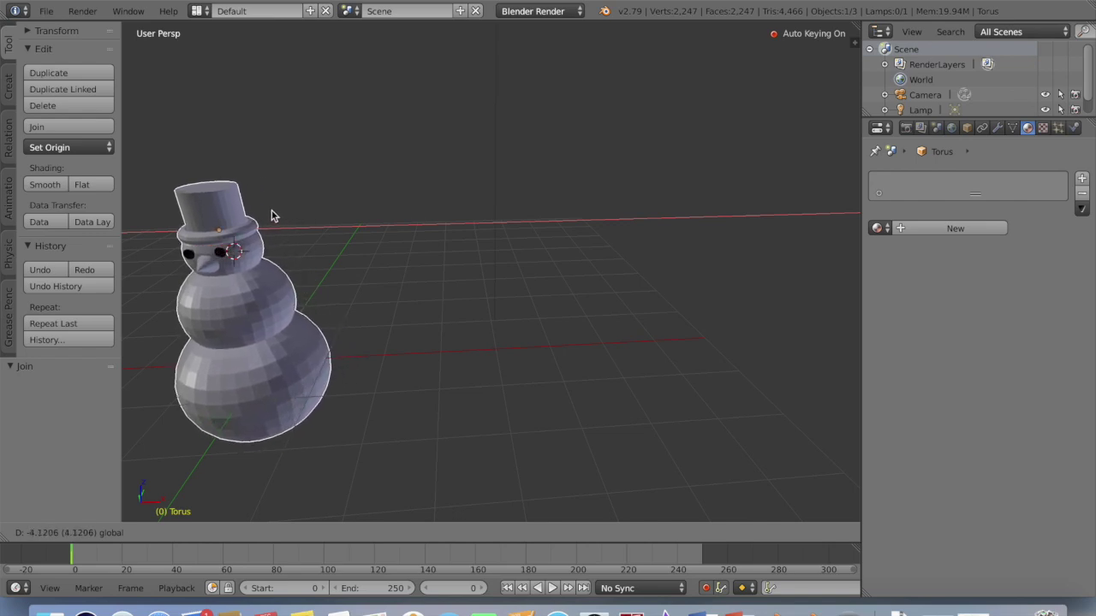
left_click(286, 217)
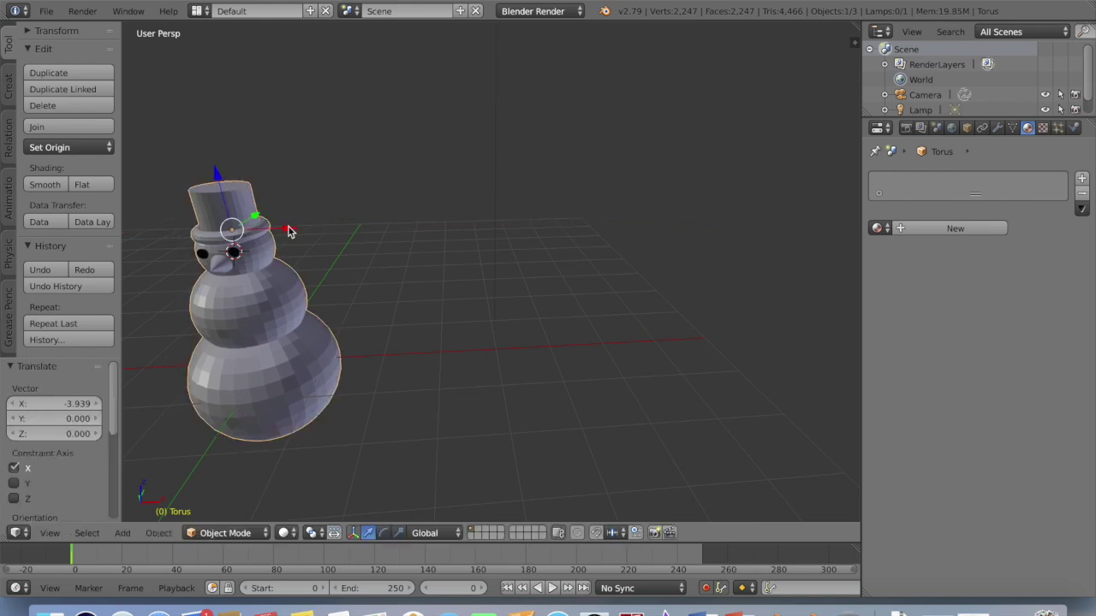
Step: Fine-tune the snowman's position with small moves, finishing with about -0.012 along Y
left_click(287, 231)
left_click(288, 230)
left_click(262, 214)
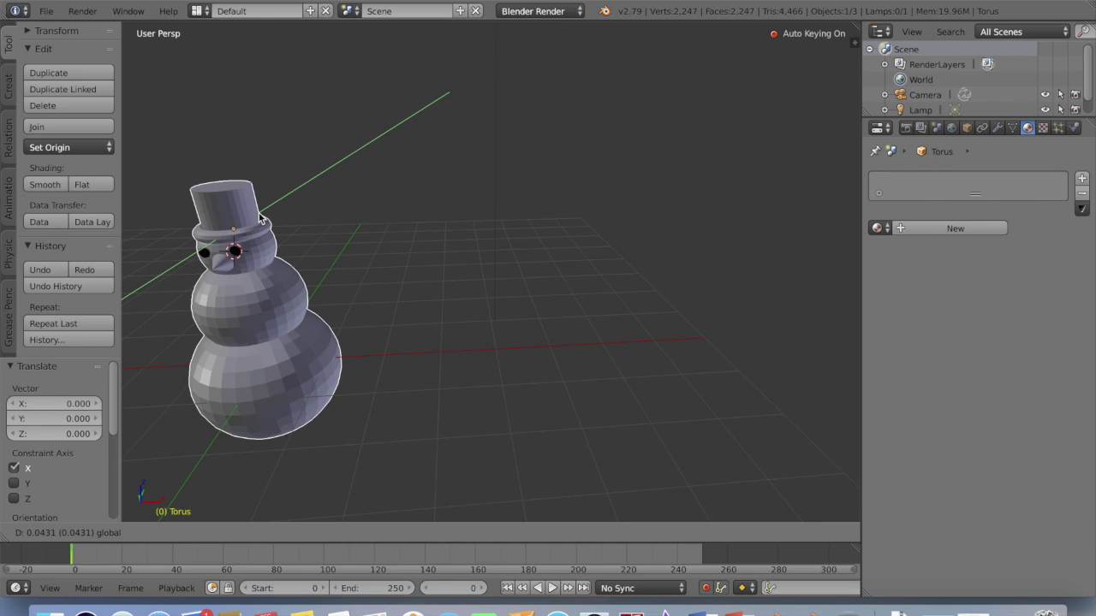
left_click_drag(259, 214, 260, 220)
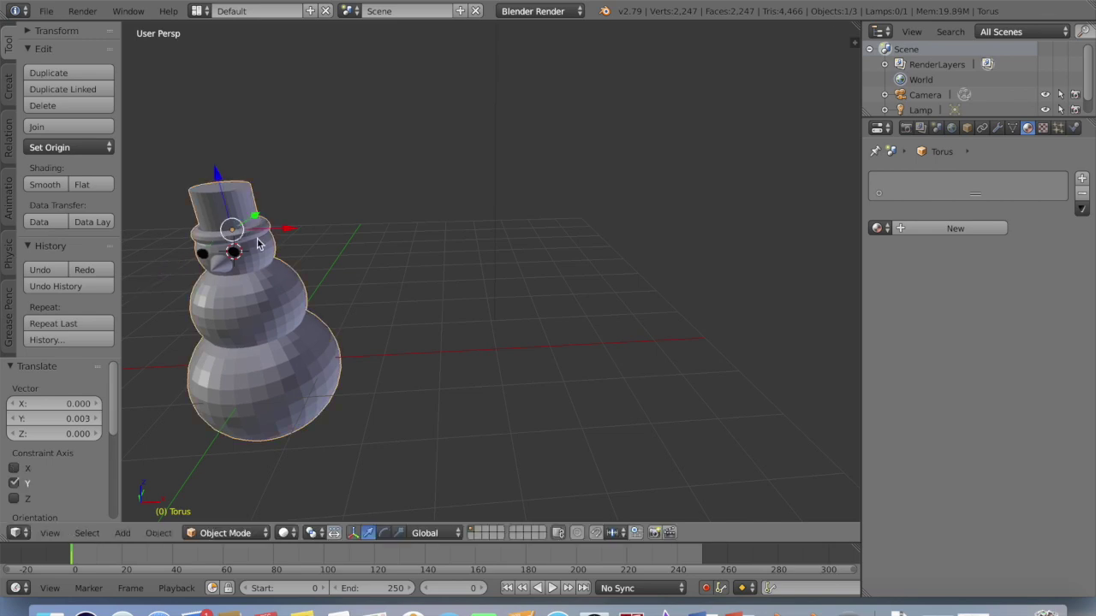
left_click_drag(216, 178, 218, 178)
left_click_drag(258, 219, 258, 221)
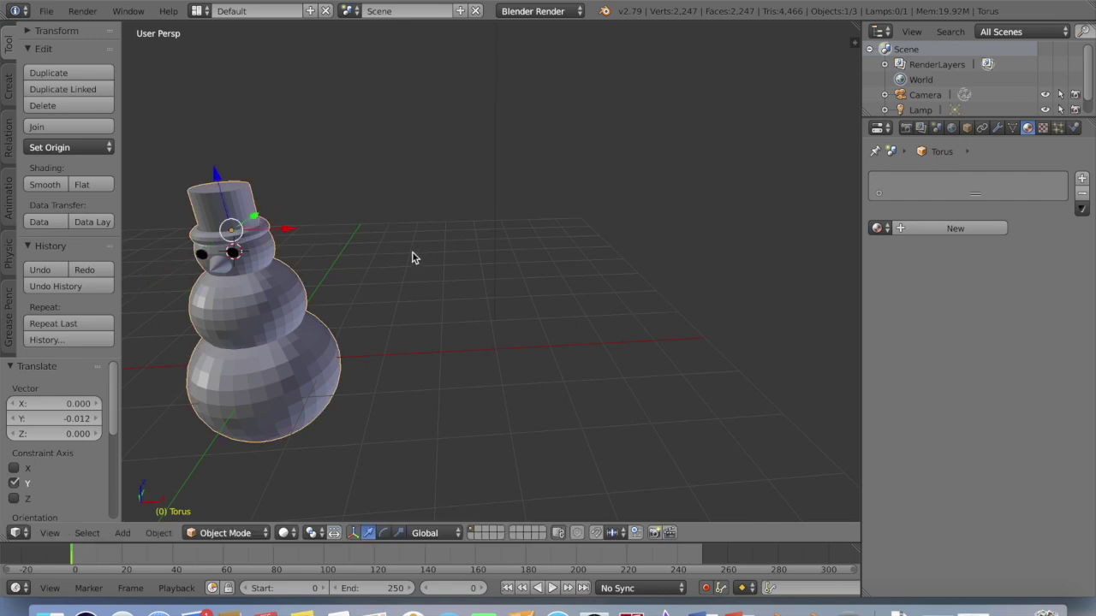
Step: Add a UV sphere with 32 segments and 16 rings and raise it about 4.278 along Z above the hat
scroll(269, 395, "down", 4)
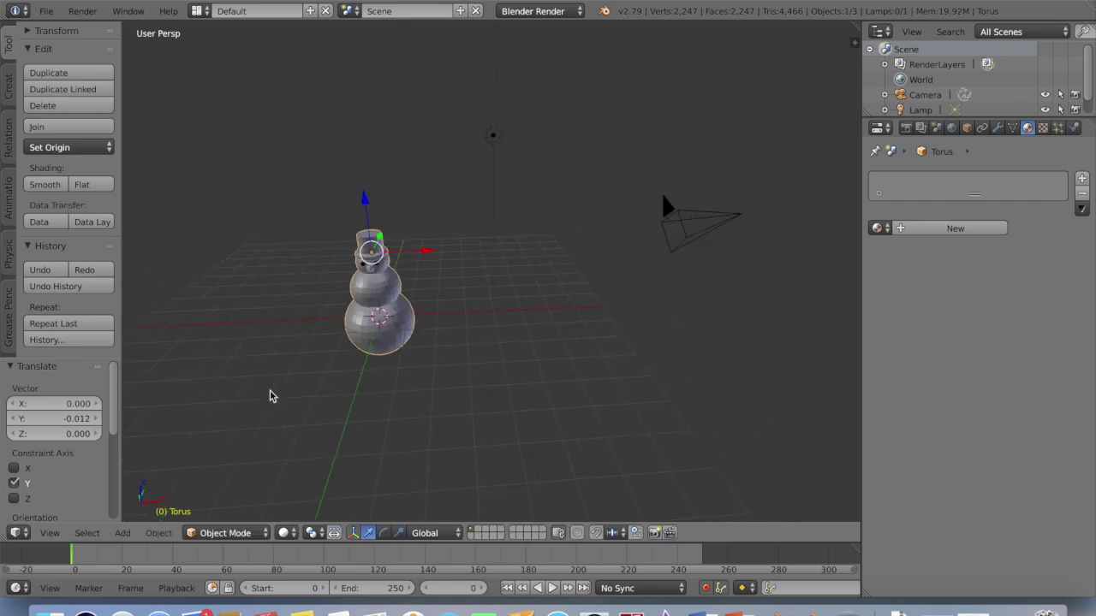
left_click(122, 533)
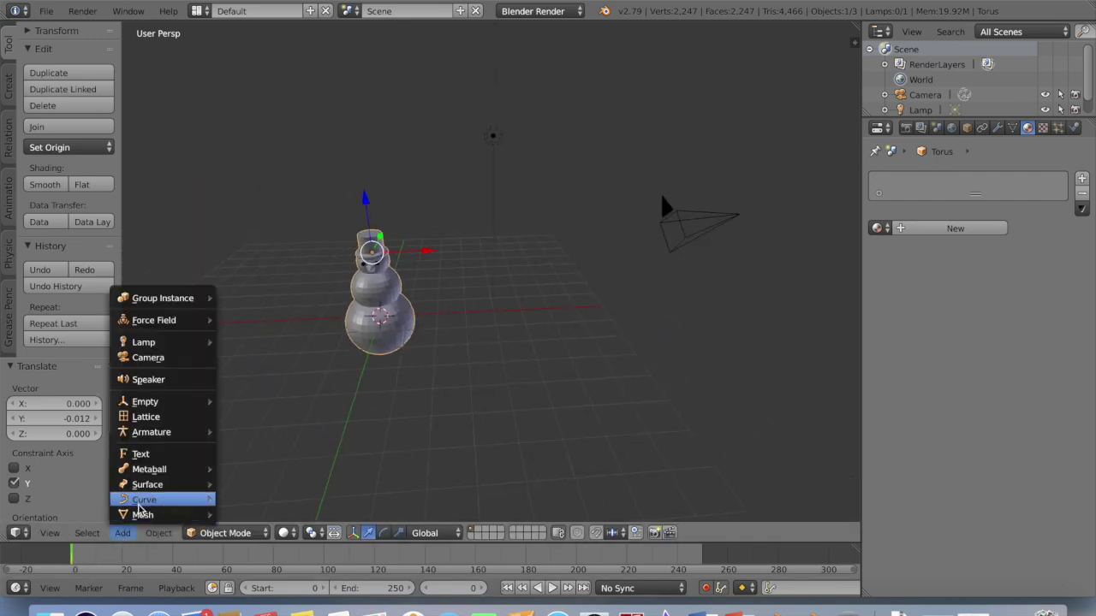
mouse_move(142, 514)
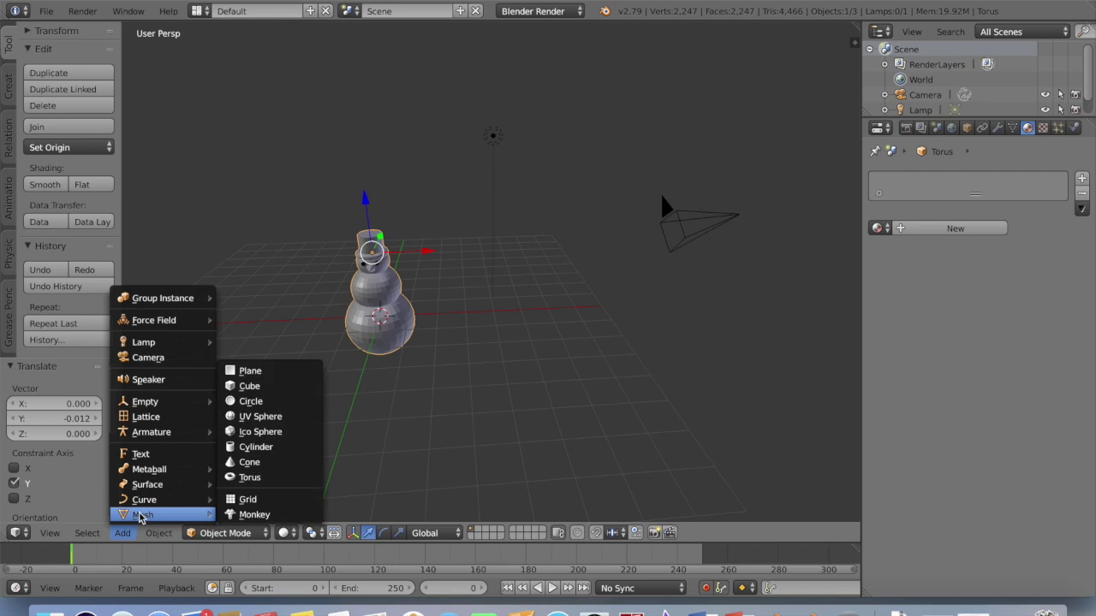
left_click(266, 417)
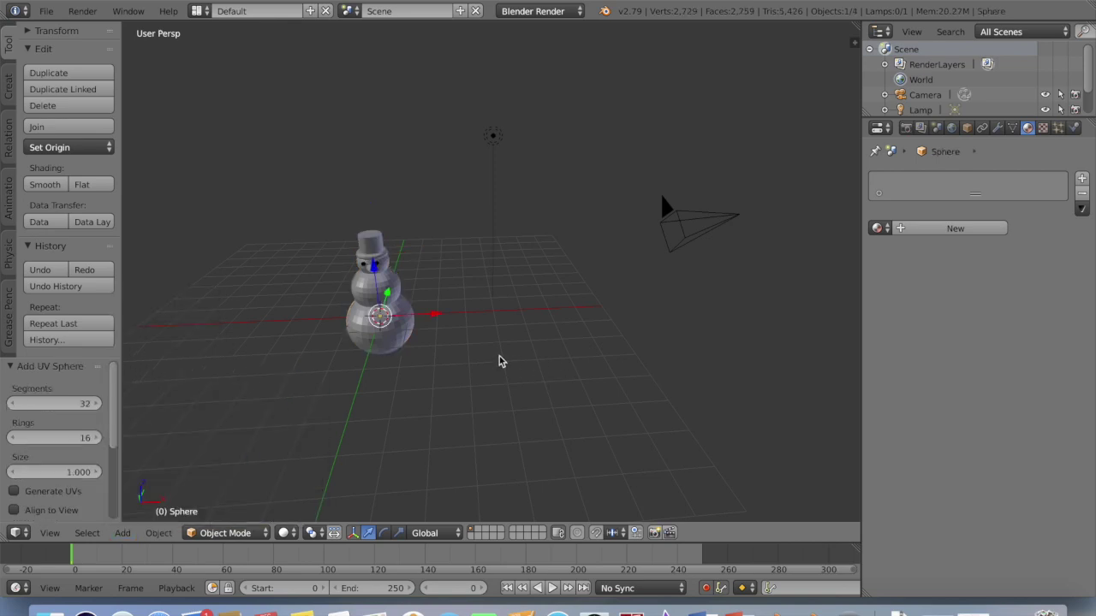
left_click_drag(377, 269, 403, 148)
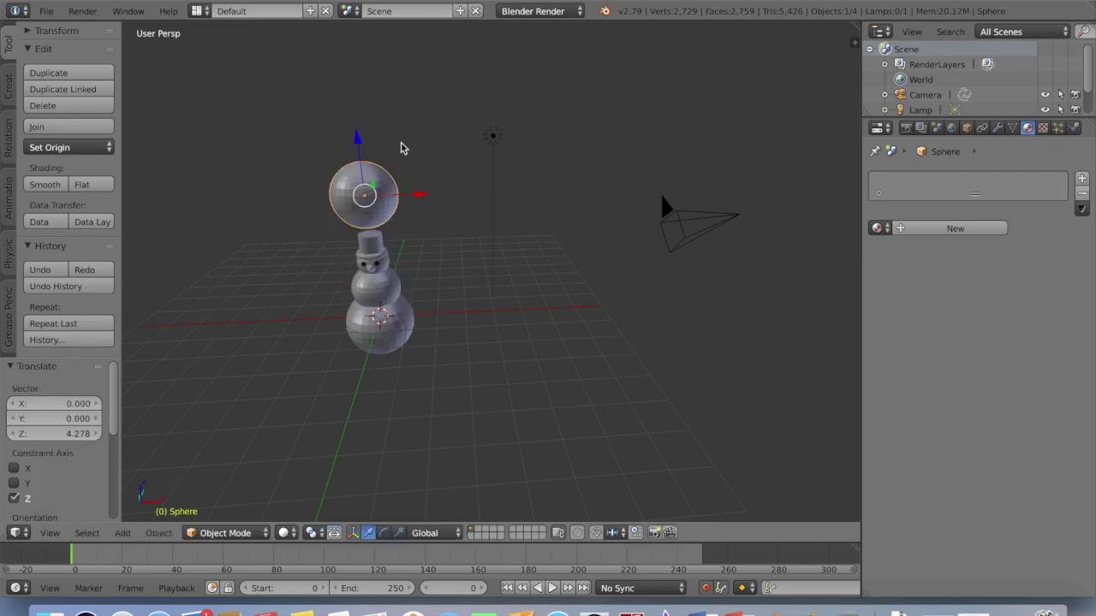
Step: Shrink the new sphere to button size and lower it to the snowman's middle ball, shifting it about -0.126 along X
key("s")
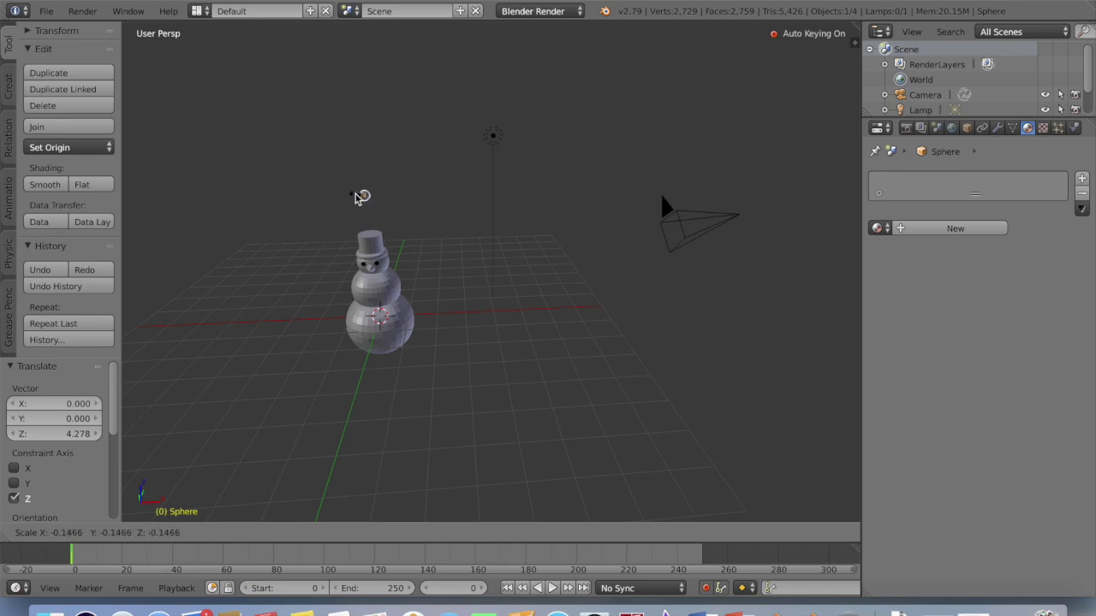
left_click(362, 196)
middle_click_drag(431, 232, 423, 226)
left_click_drag(360, 145, 372, 240)
left_click_drag(428, 294, 424, 294)
Step: Position the button sphere on the front surface of the middle ball, finishing with a 0.062 move along Y
scroll(436, 303, "up", 5)
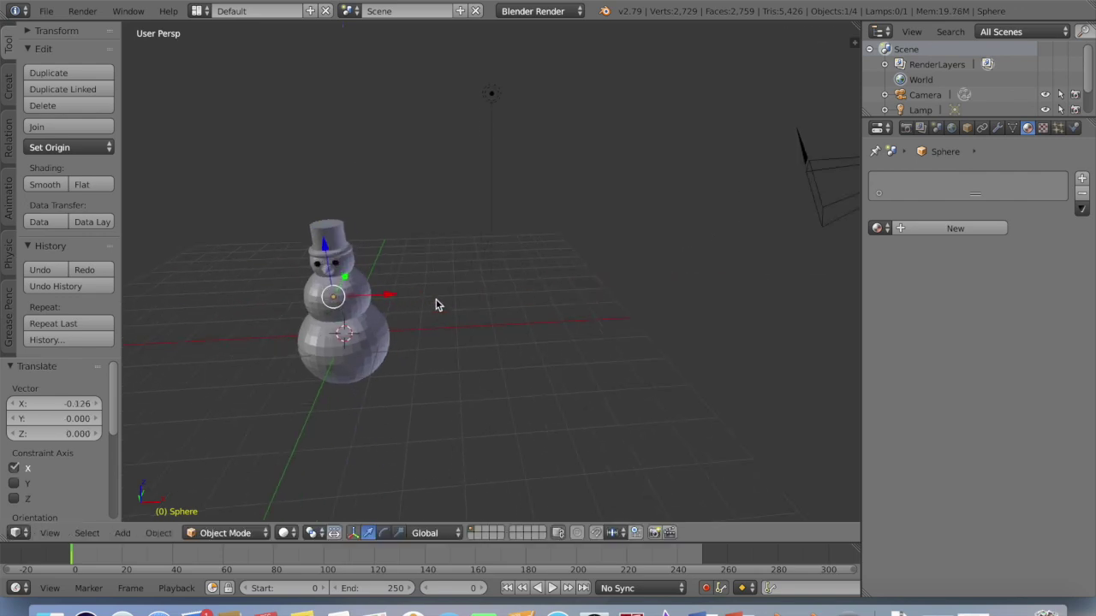
scroll(436, 298, "up", 2)
left_click_drag(248, 295, 217, 306)
scroll(283, 350, "left", 3)
scroll(283, 350, "right", 10)
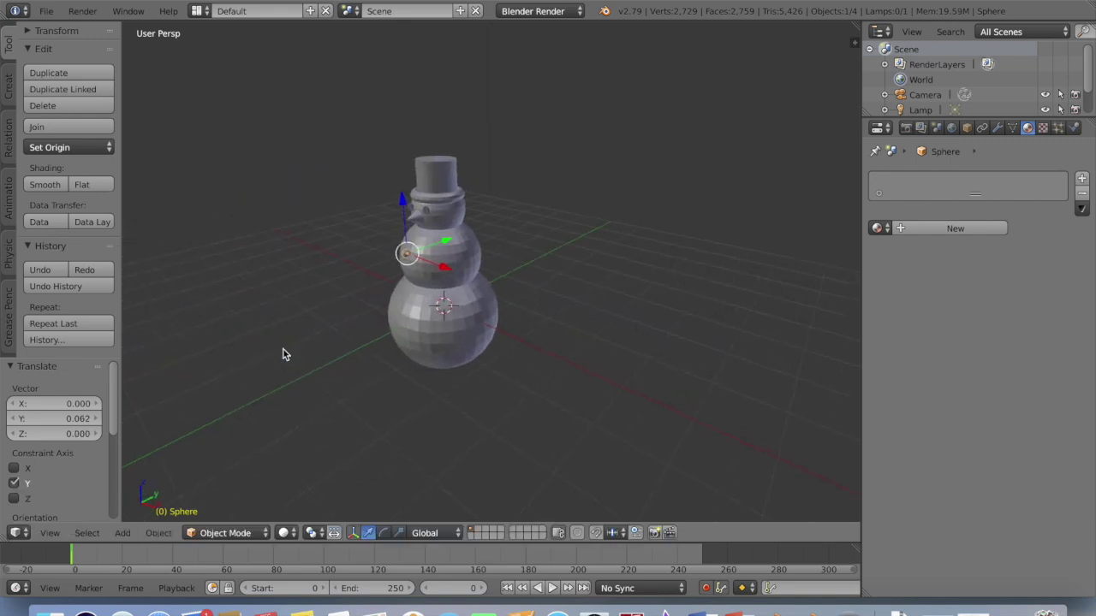
scroll(283, 350, "left", 5)
scroll(289, 305, "left", 6)
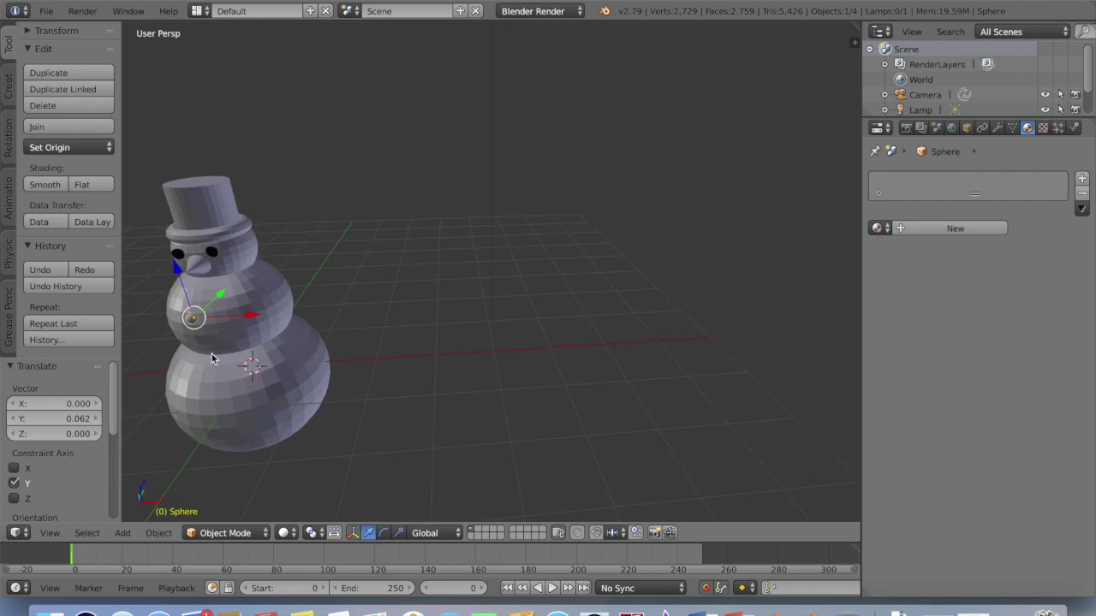
Step: Duplicate the button, place the copy about 0.32 below the first, and move it 0.134 along Y into the body
left_click(73, 73)
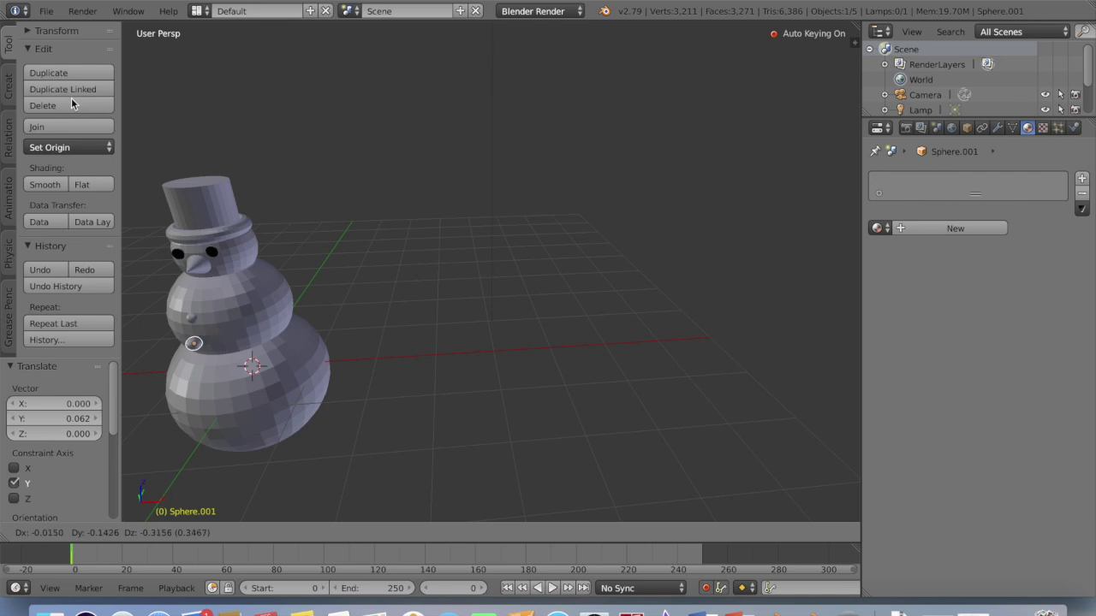
left_click(72, 102)
left_click_drag(217, 316, 222, 310)
middle_click_drag(442, 326, 435, 325)
scroll(436, 325, "right", 3)
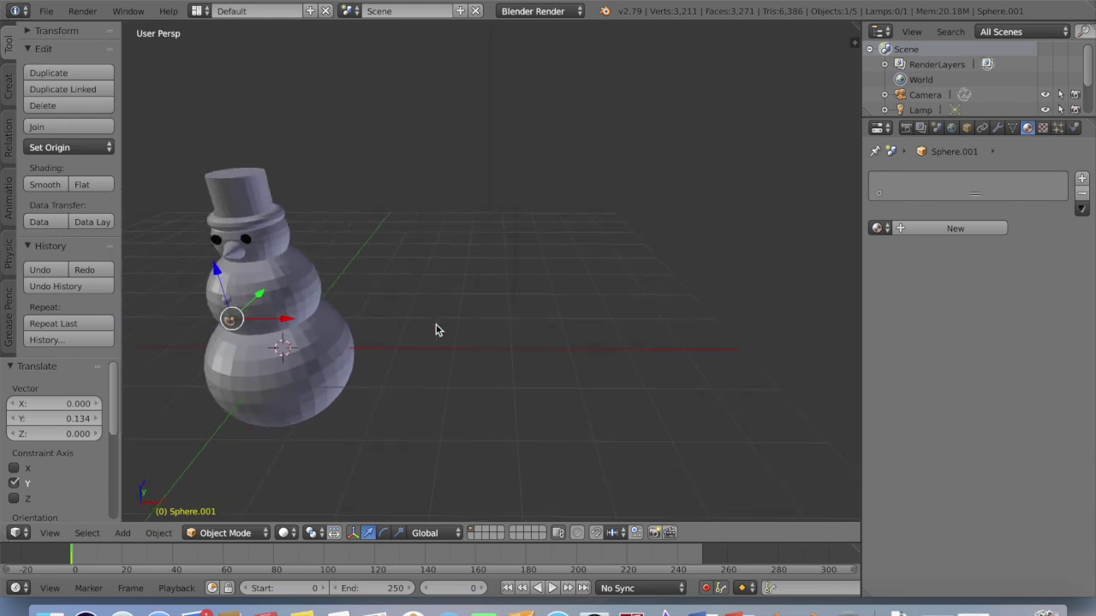
Step: Move the whole snowman with its buttons 3.852 along X and centre both buttons on the middle ball's front, finishing with -0.043 along Y
key("b")
left_click_drag(164, 172, 563, 292)
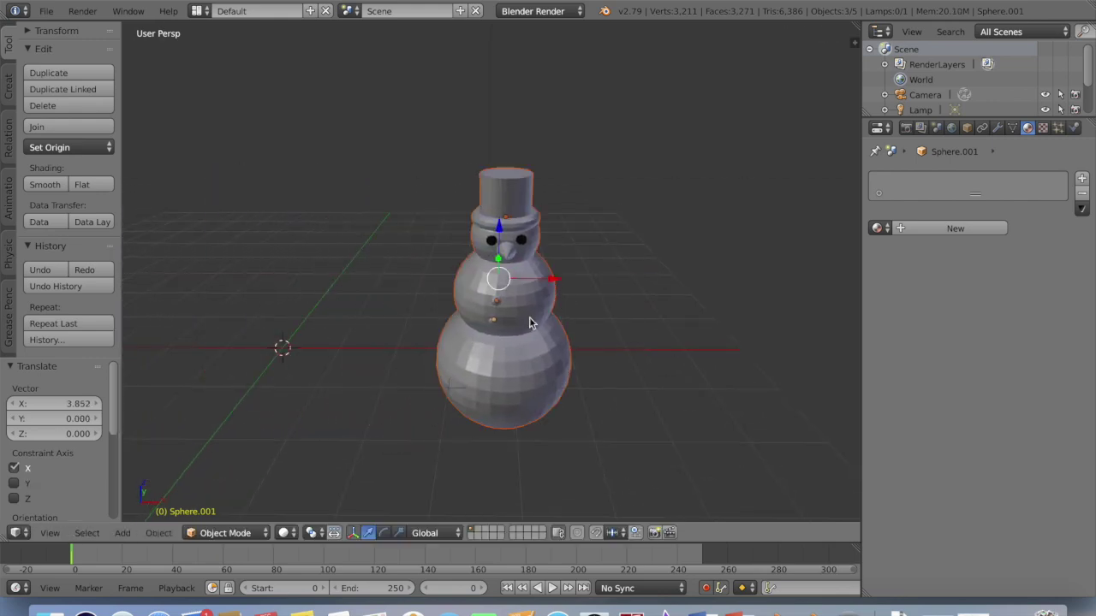
left_click(493, 323, "shift")
left_click(493, 323)
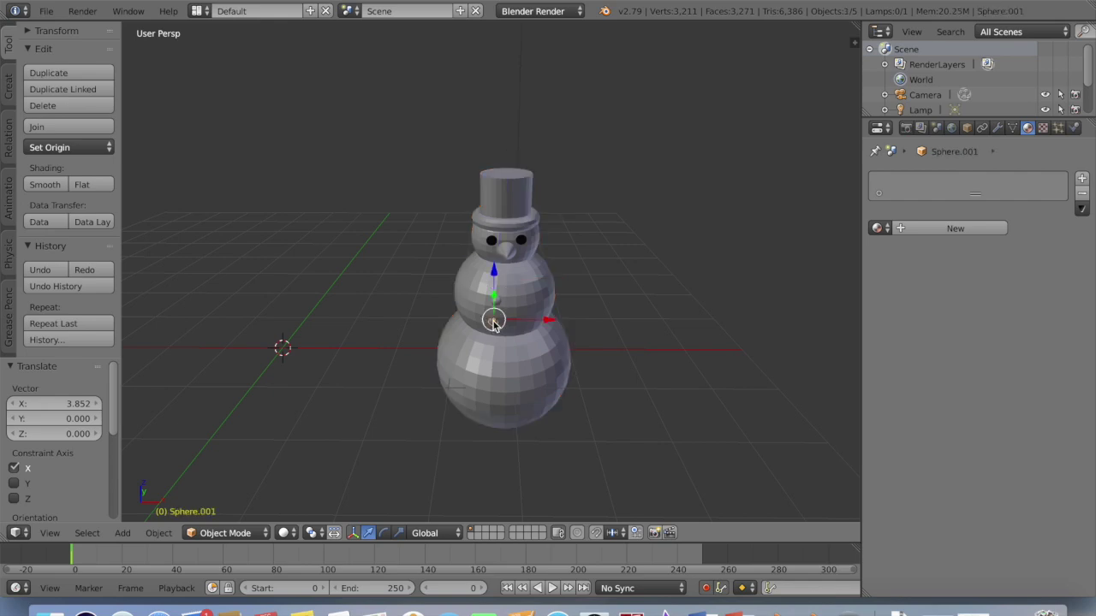
left_click_drag(538, 321, 561, 306)
left_click(495, 301)
left_click(505, 320)
left_click_drag(504, 302, 506, 298)
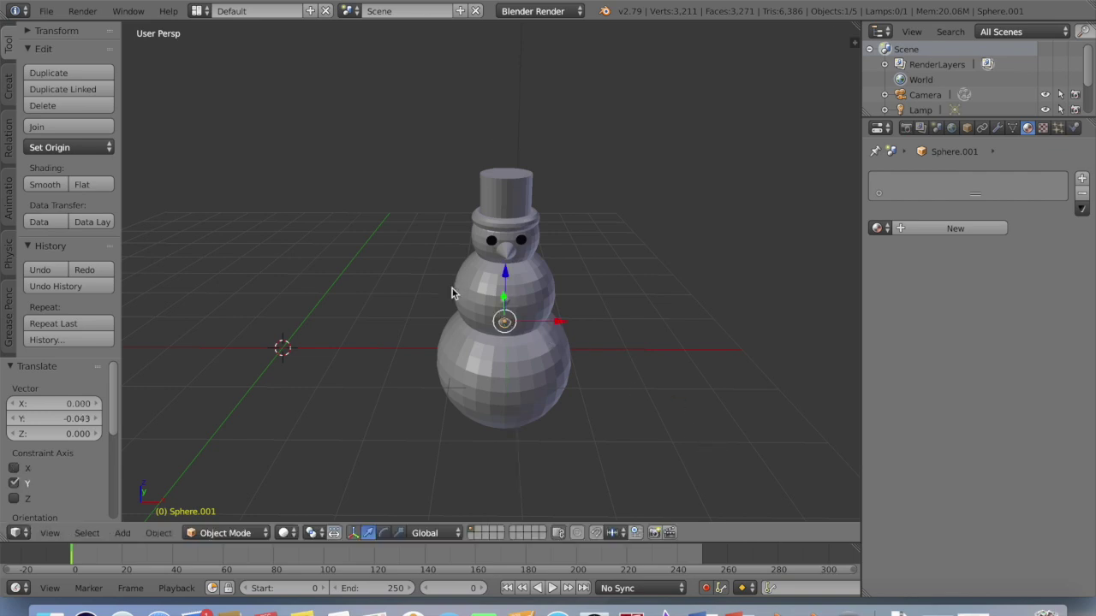
Step: Join both buttons with the snowman's body into one object and move it along X back to the scene's origin
left_click(505, 304, "shift")
left_click(509, 303, "shift")
left_click(529, 286, "shift")
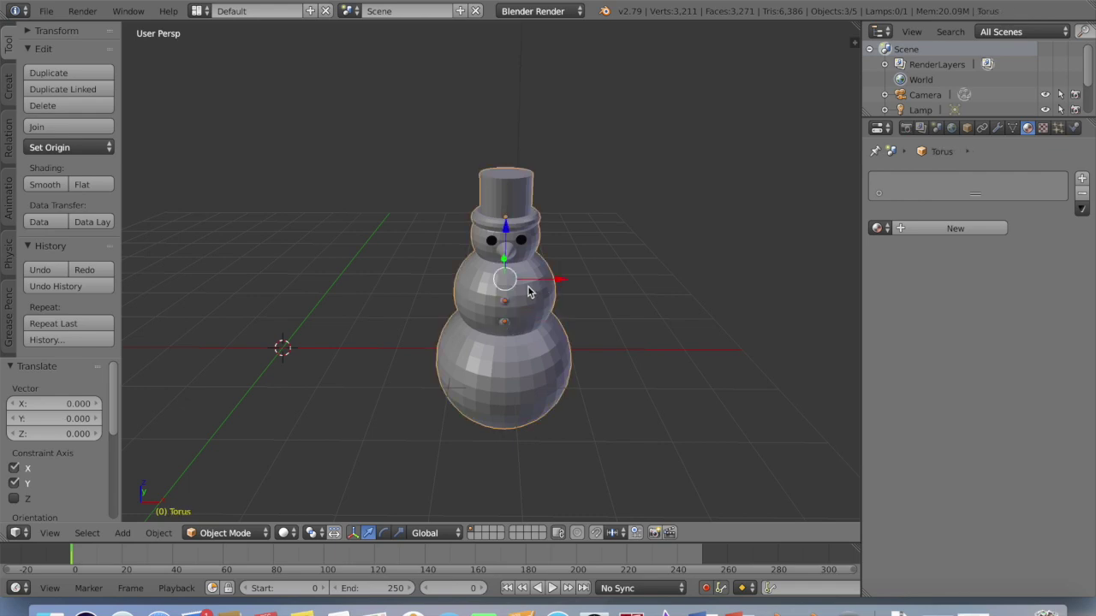
left_click(64, 126)
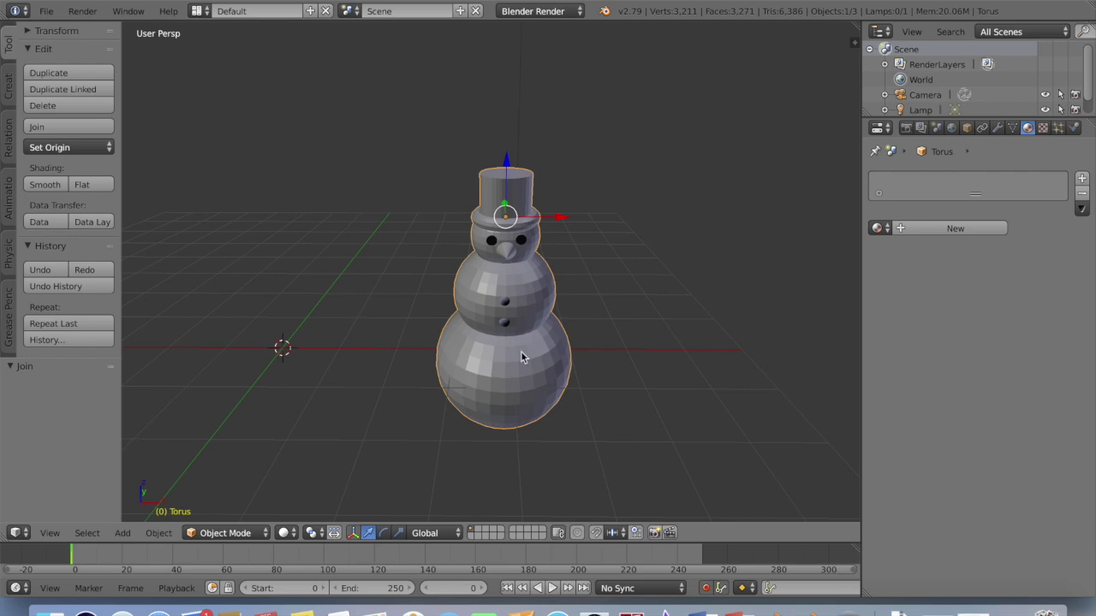
left_click_drag(558, 217, 297, 216)
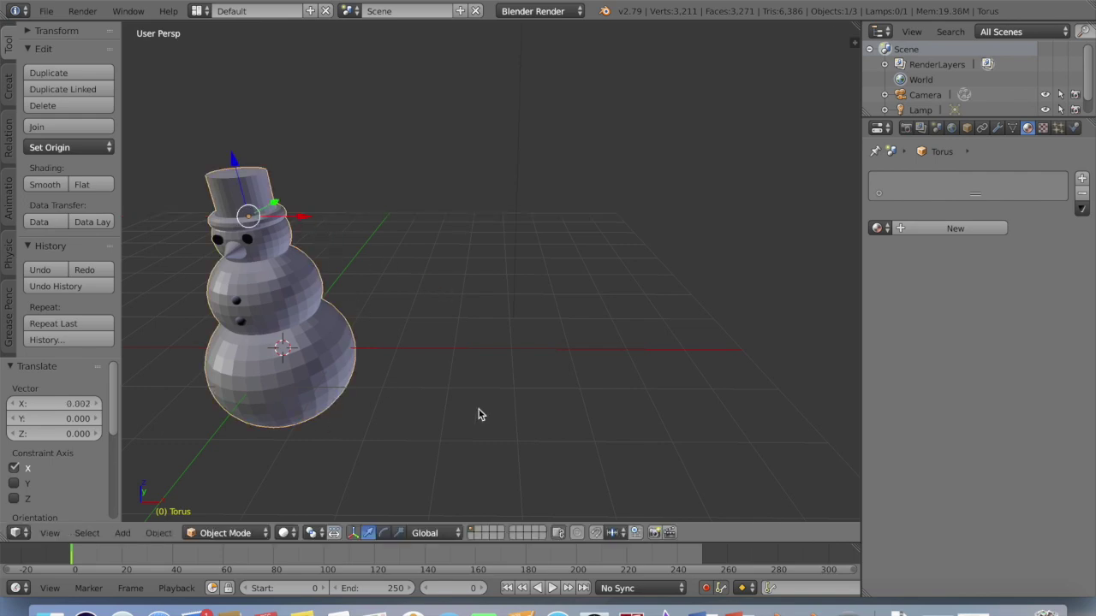
Step: Add a plane with a radius of 1 at the scene's origin, inside the snowman
key("Home")
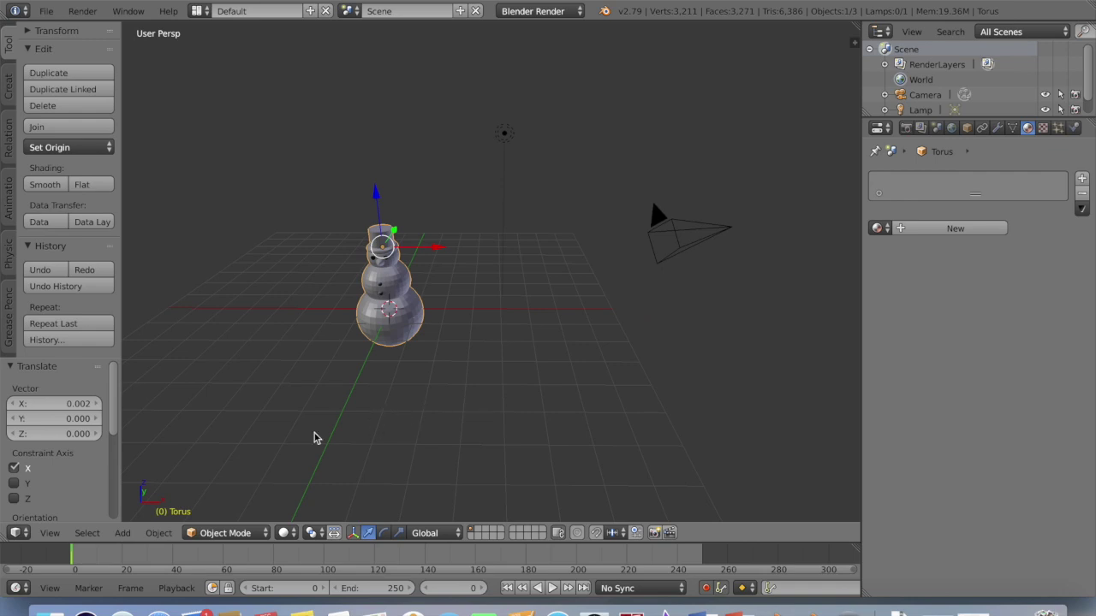
left_click(122, 532)
mouse_move(139, 514)
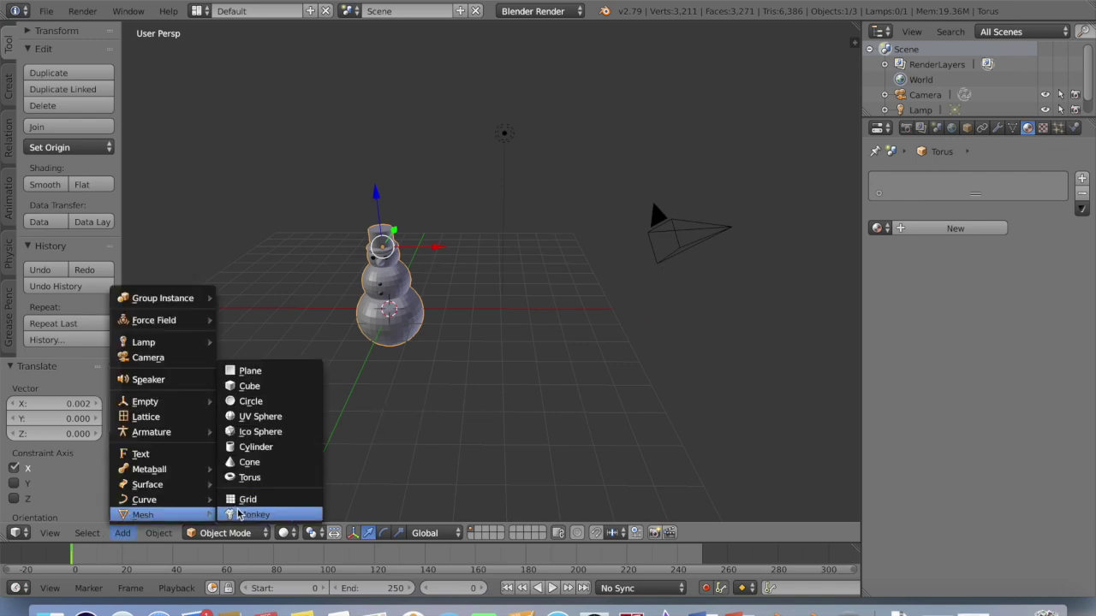
left_click(255, 372)
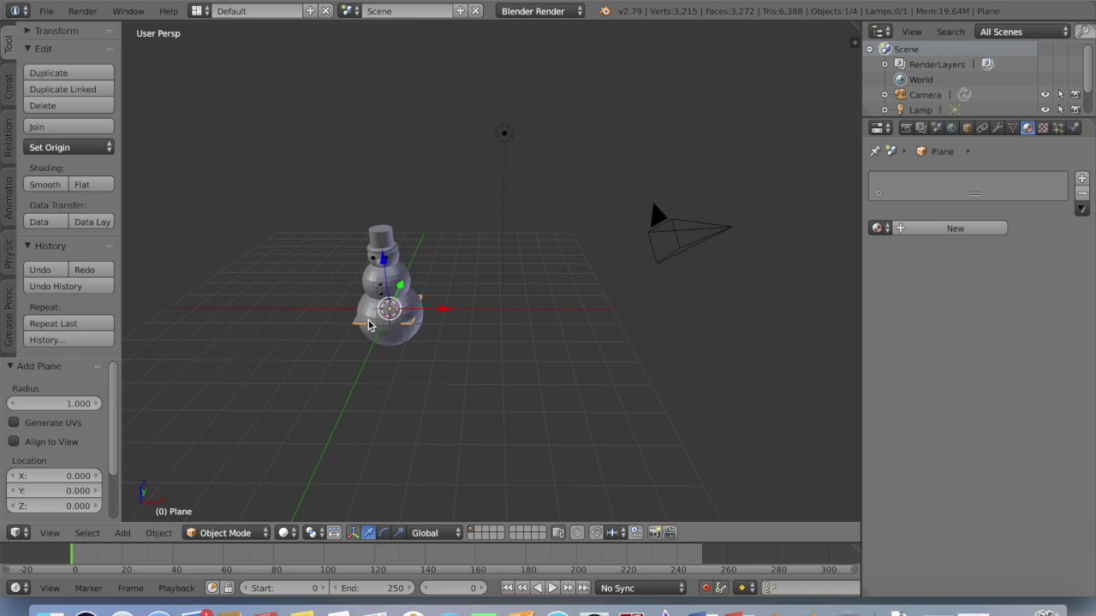
Step: Try rotating the plane about the Y axis by 90, 270 and 180 degrees
key("r")
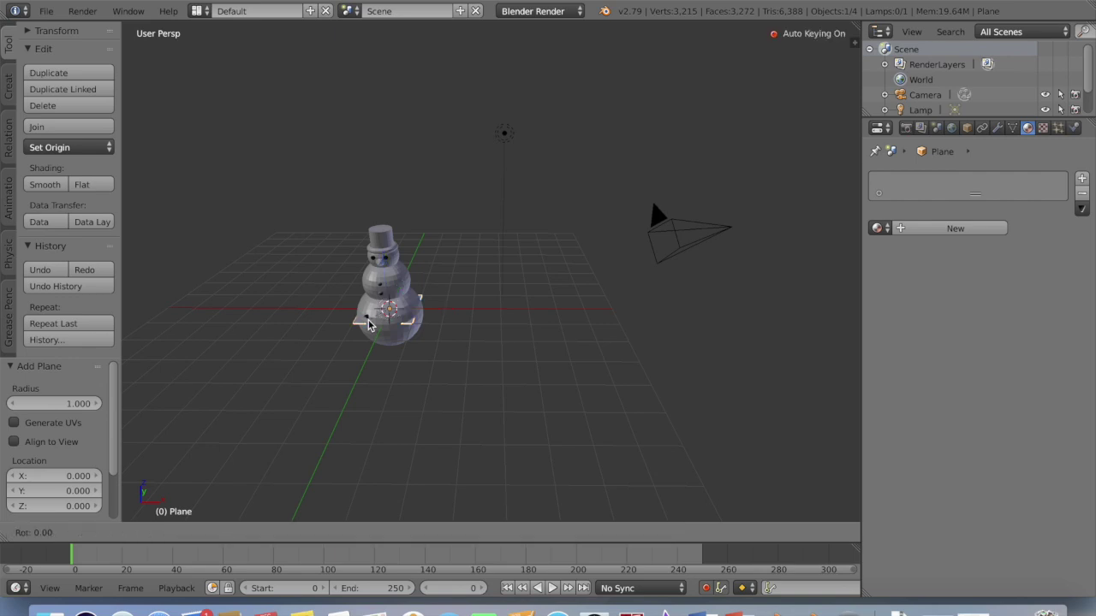
type("y")
type("90")
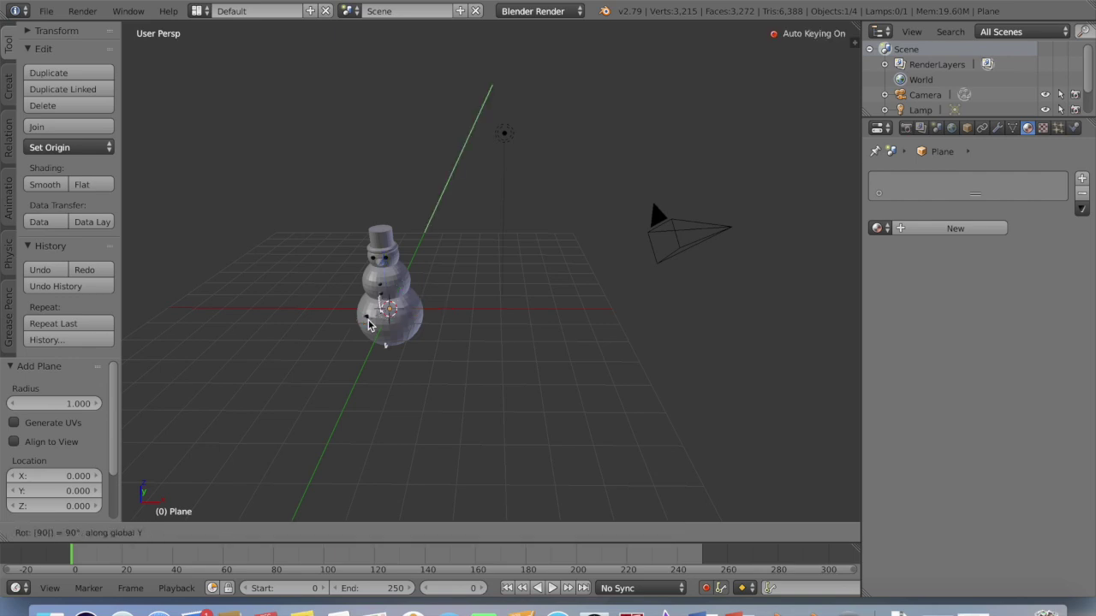
key("BackSpace")
key("BackSpace")
type("270")
key("BackSpace")
key("BackSpace")
key("BackSpace")
type("180")
key("BackSpace")
key("BackSpace")
key("BackSpace")
Step: Stand the plane upright by rotating it 90 degrees about the global X axis
key("x")
type("90")
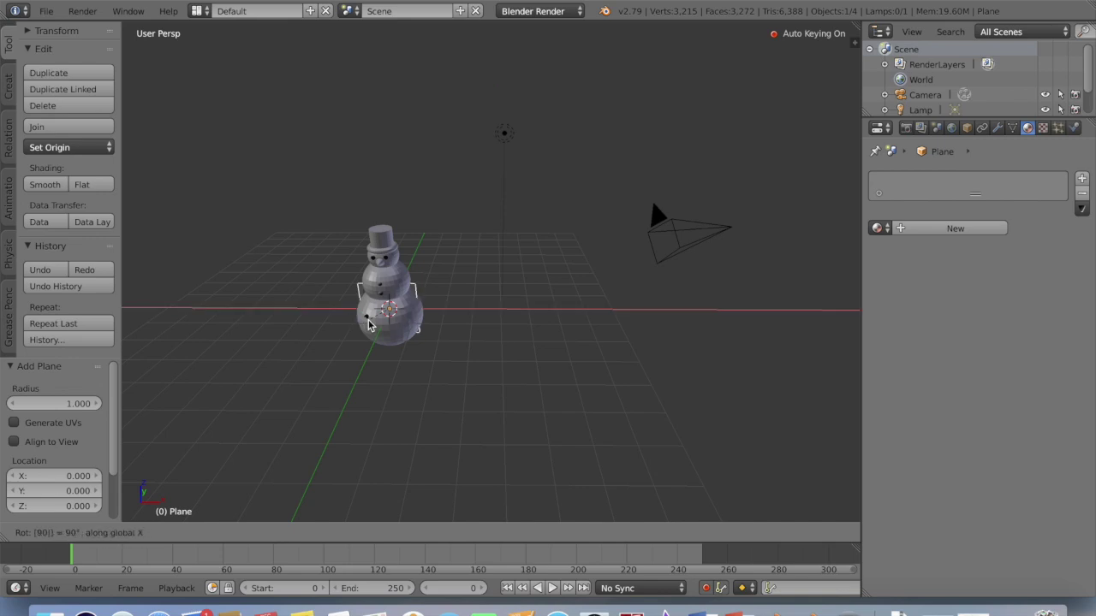
key("Return")
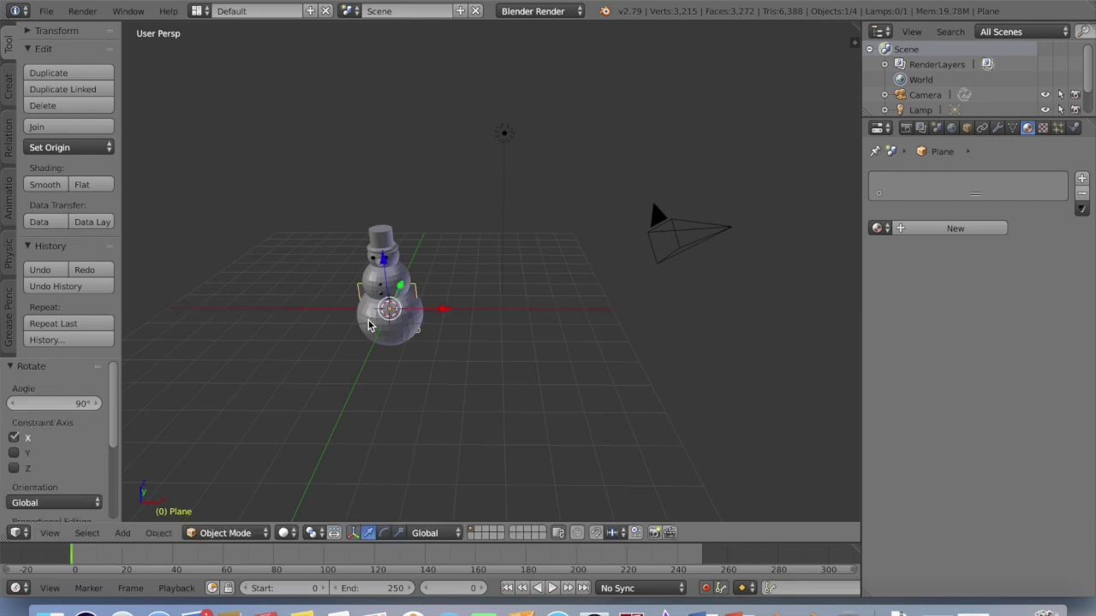
Step: Scale the plane down to 0.307 and raise it 1.057 along Z to the snowman's middle ball
key("s")
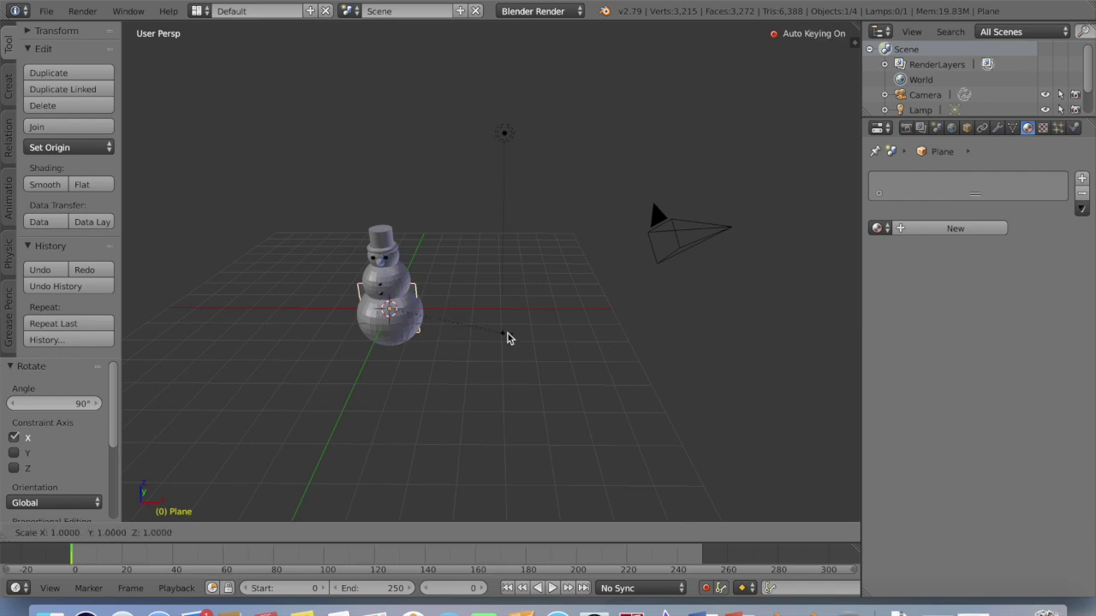
left_click(387, 349)
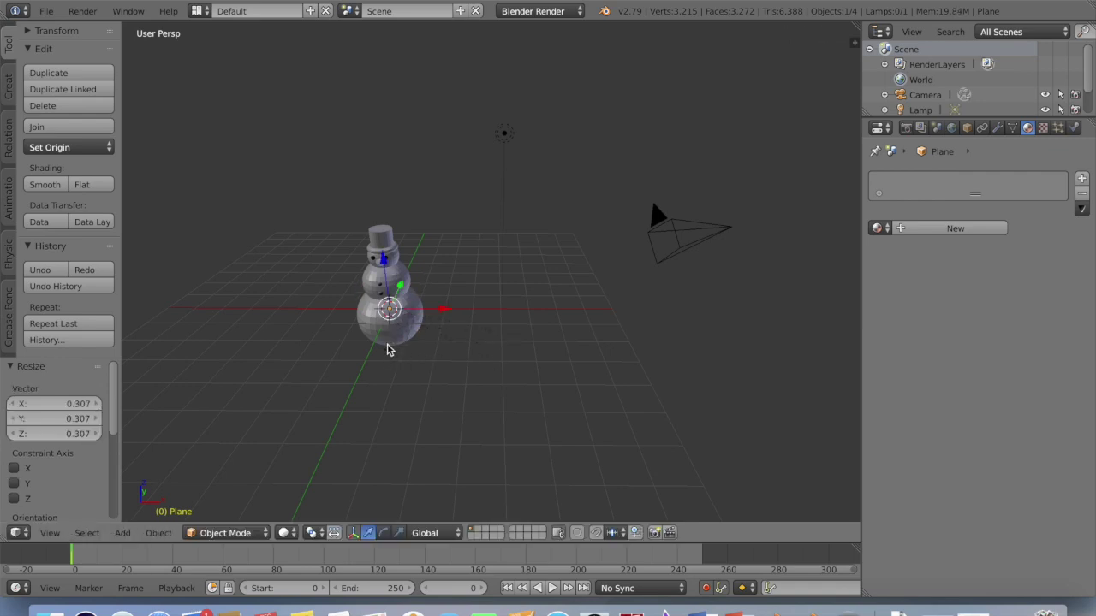
key("g")
key("z")
left_click_drag(383, 218, 381, 230)
Step: Shape the plane into thin arms by stretching it 5.823 along X, narrowing it along Z, and scaling it another 1.188 along X
scroll(484, 272, "left", 2)
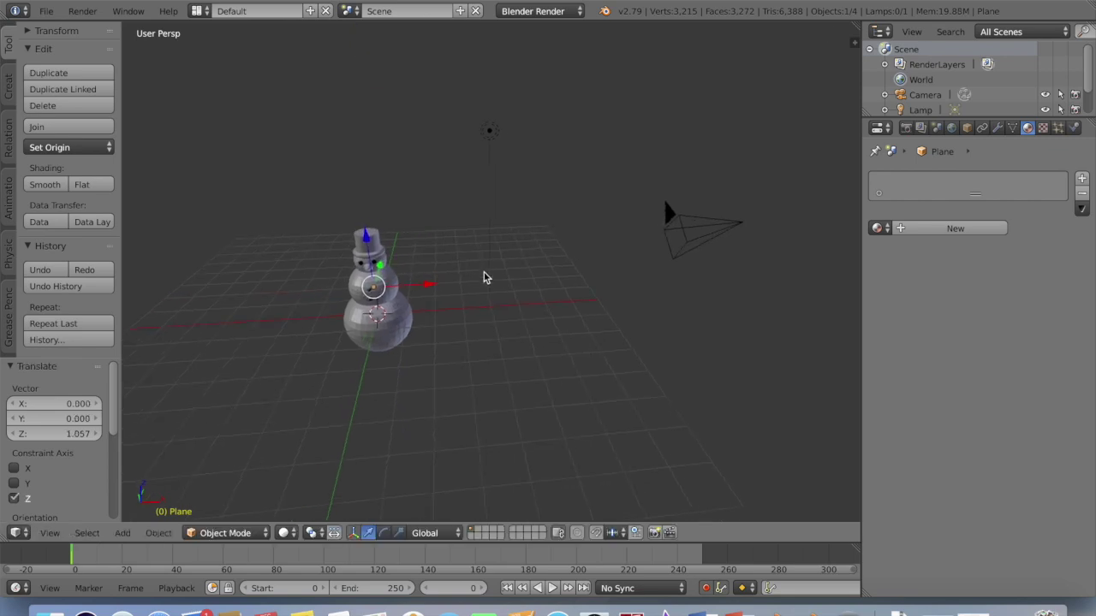
scroll(484, 272, "left", 5)
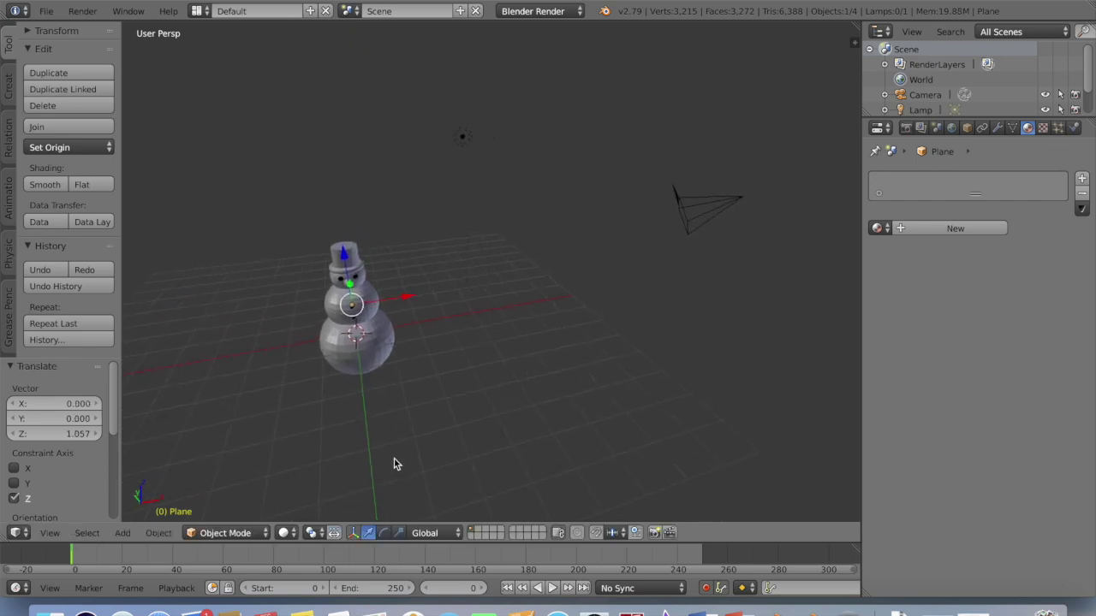
left_click(398, 533)
left_click_drag(412, 298, 662, 241)
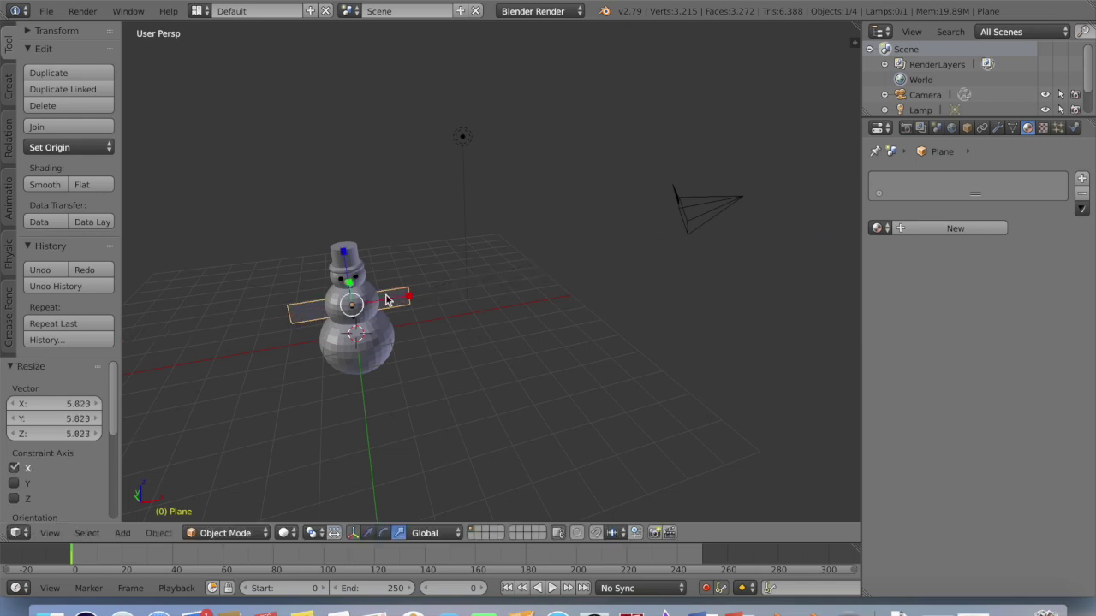
mouse_move(343, 254)
left_mouse_down()
mouse_move(347, 243)
mouse_move(355, 284)
mouse_move(425, 295)
mouse_move(413, 297)
left_mouse_up()
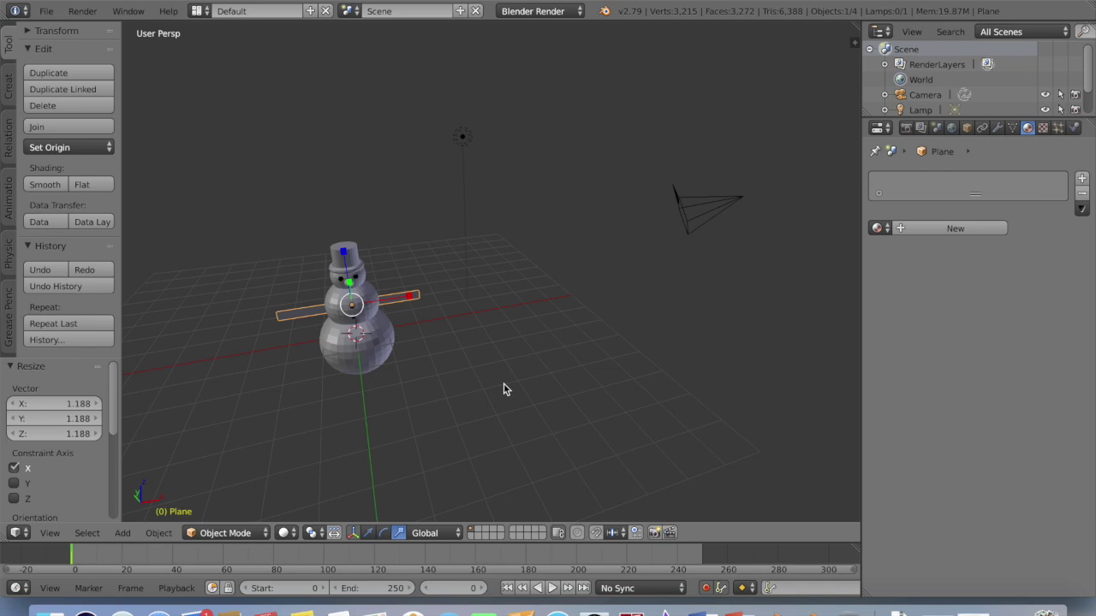
key("b")
key("Escape")
left_click_drag(267, 231, 481, 443)
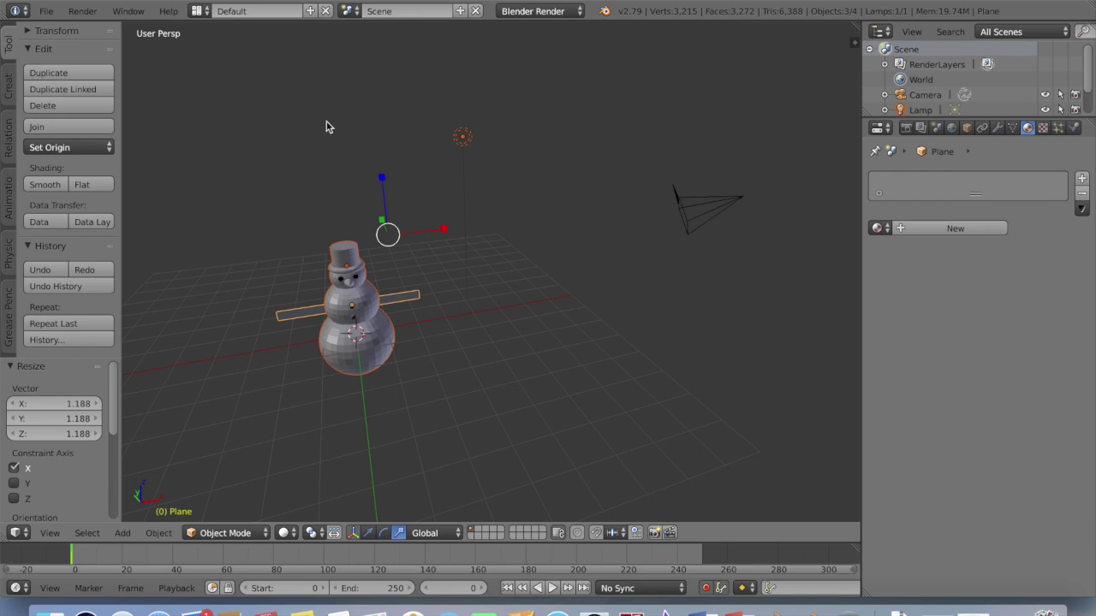
right_click(463, 140)
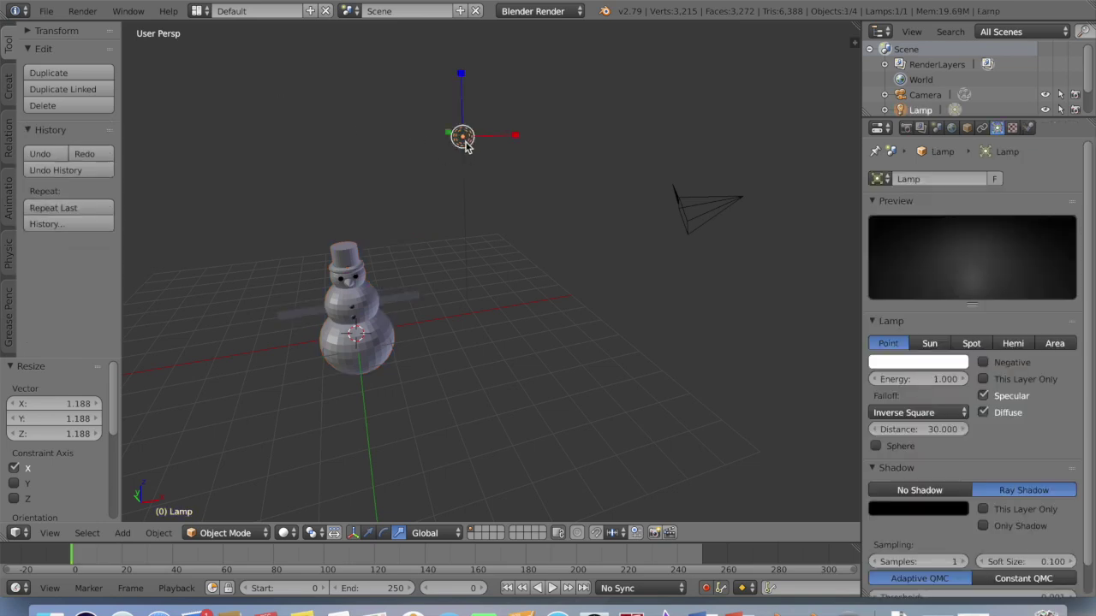
right_click(336, 302)
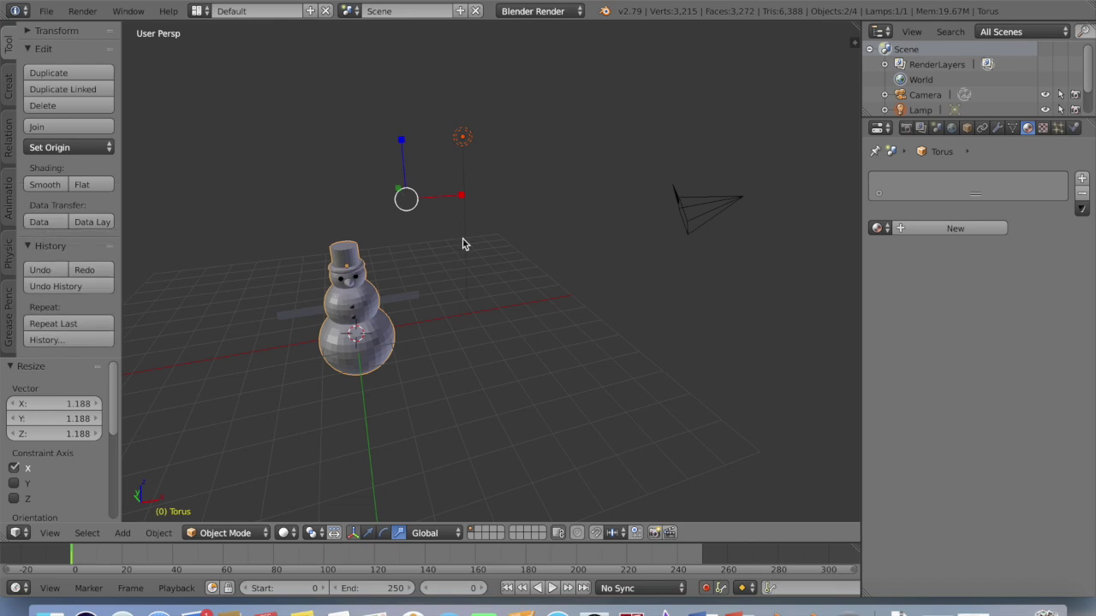
key("a")
Step: Join the snowman's body and the arm plane into a single object, leaving out the lamp
right_click(357, 282)
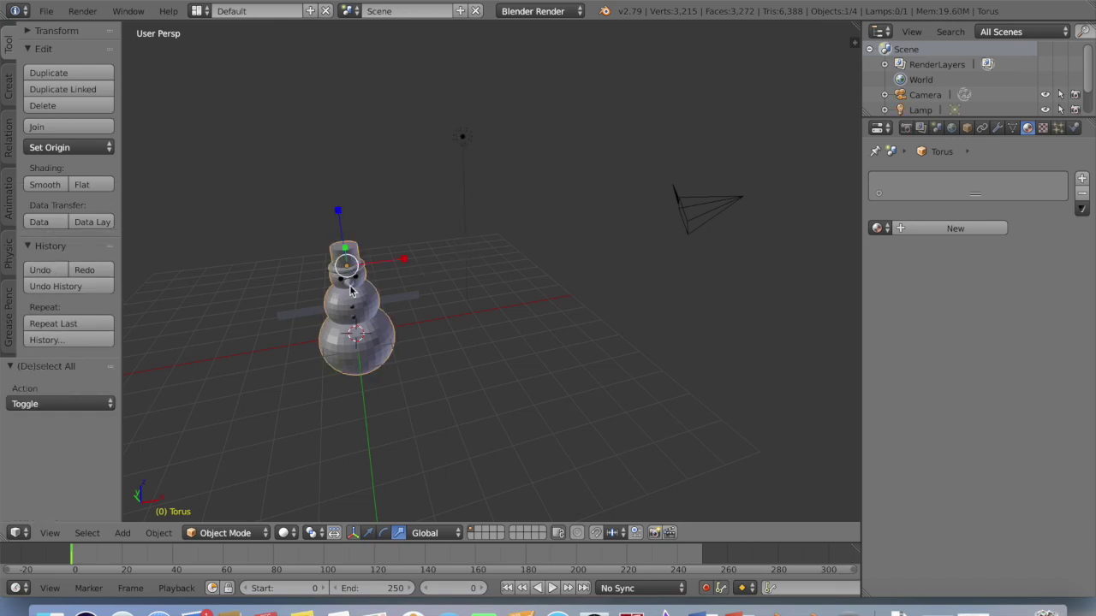
right_click(306, 311, "shift")
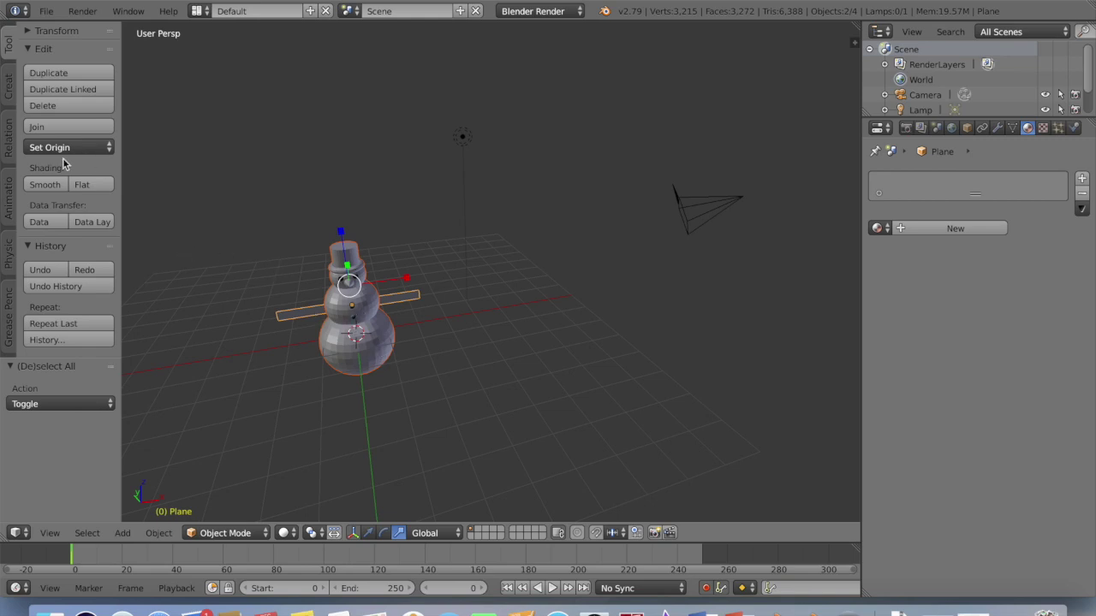
left_click(75, 126)
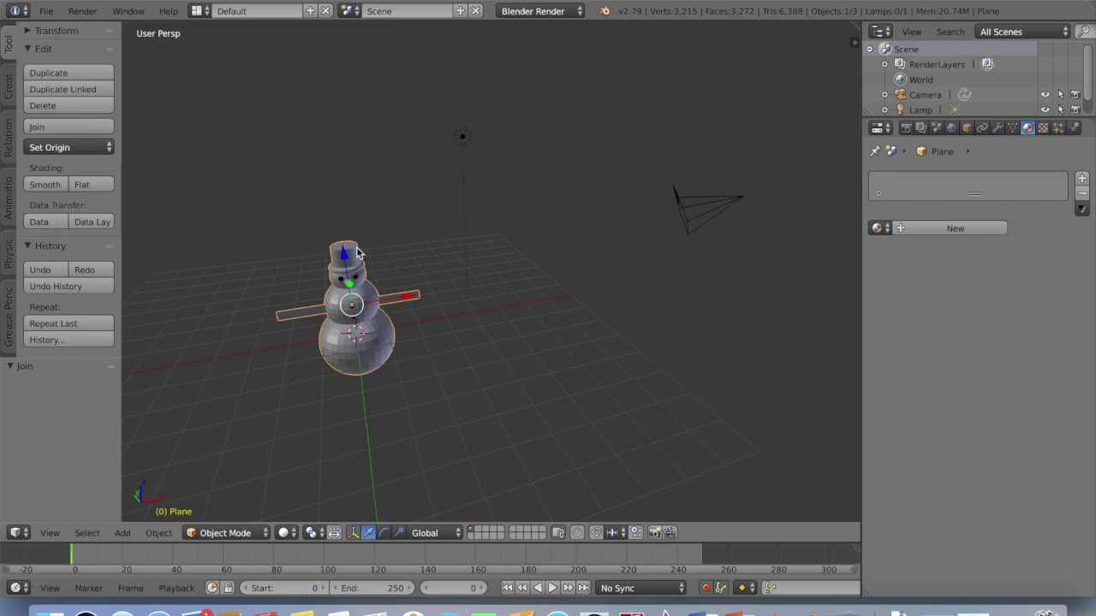
Step: Try moving the joined snowman along the Z axis and undo the move
key("g")
key("z")
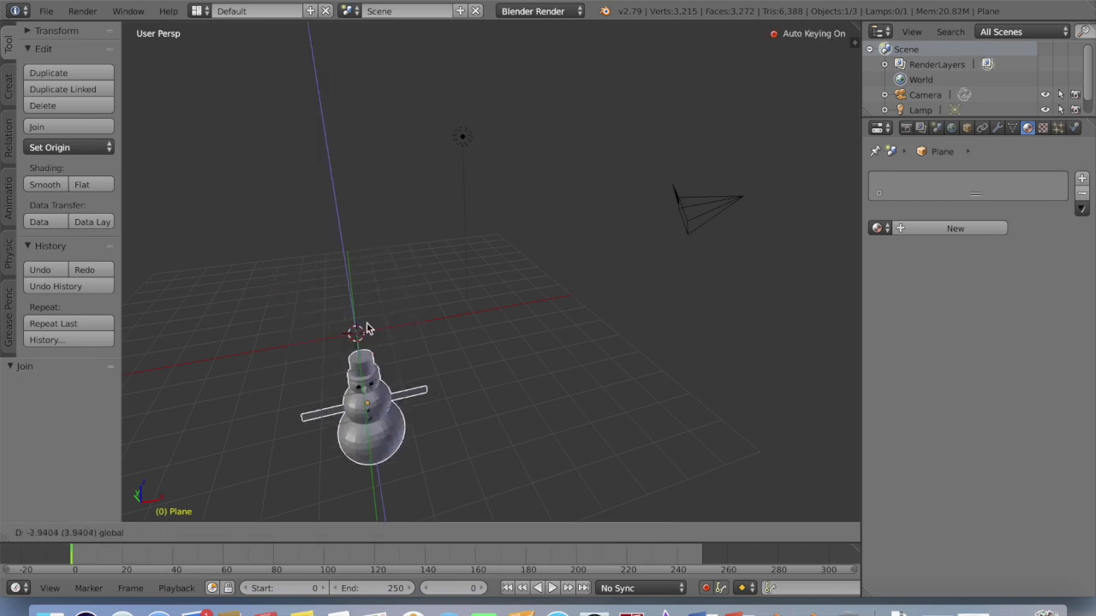
left_click(360, 291)
left_click(40, 270)
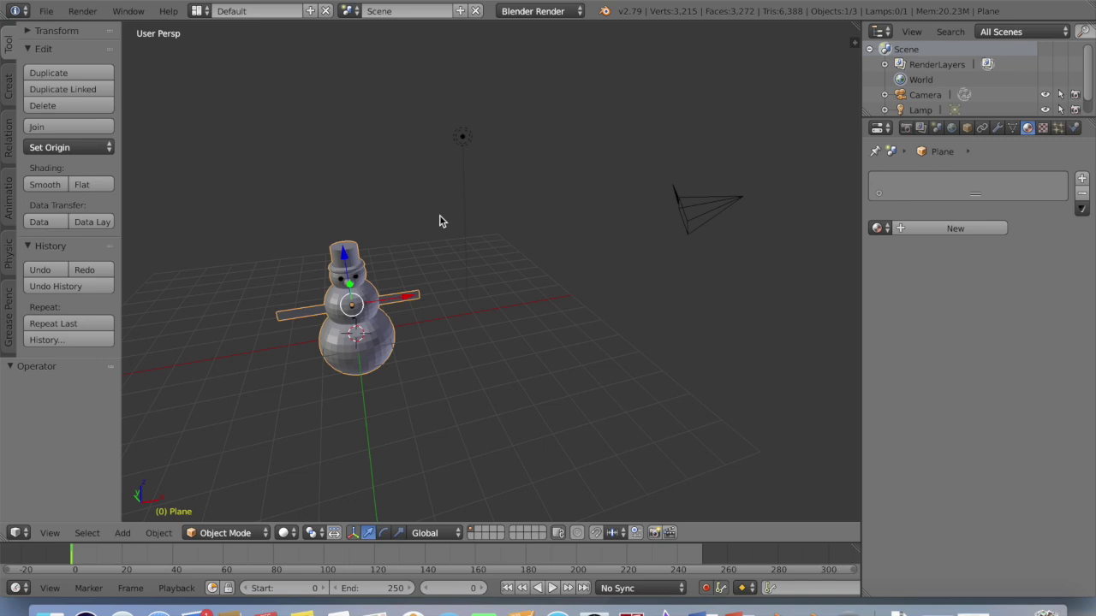
Step: Examine the joined snowman with its arms from the front, the sides and above
scroll(379, 414, "down", 2)
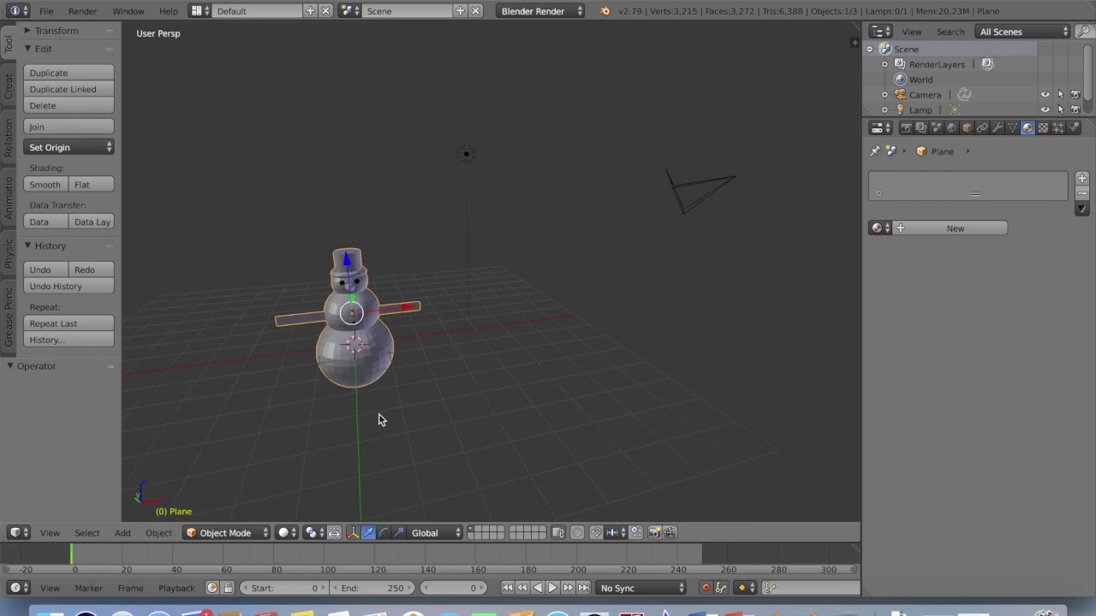
scroll(378, 413, "down", 5)
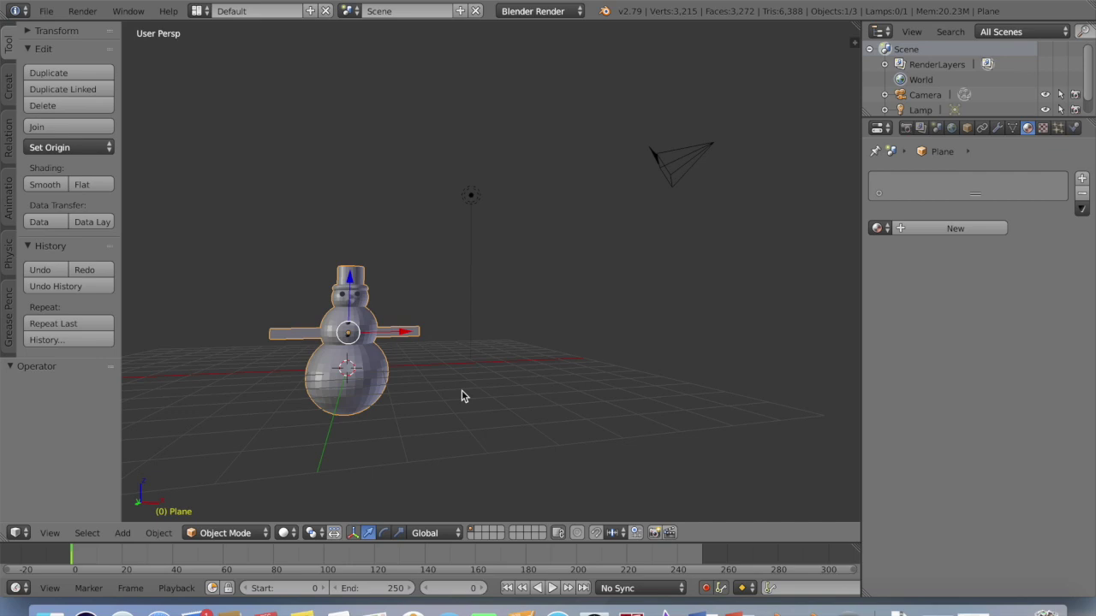
middle_click_drag(462, 391, 558, 259)
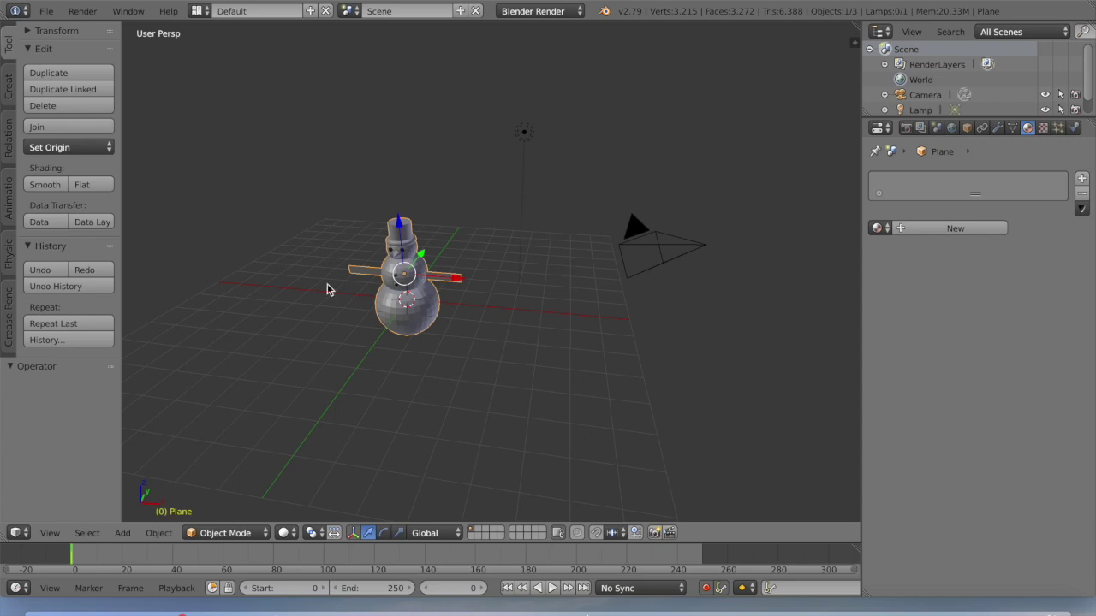
scroll(329, 289, "right", 5)
scroll(329, 289, "left", 10)
scroll(322, 289, "left", 5)
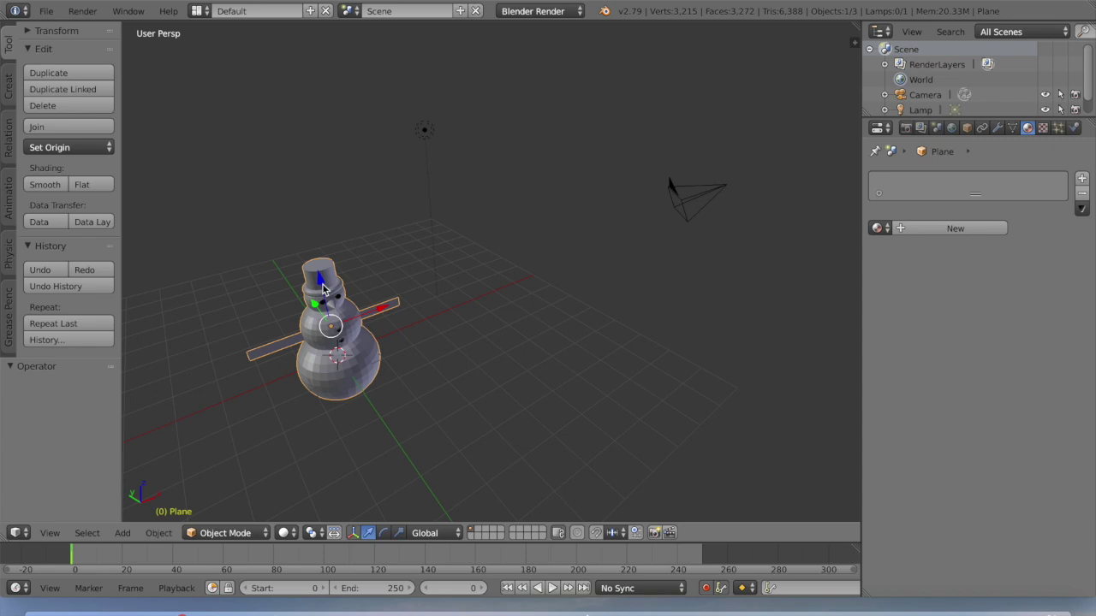
scroll(349, 373, "down", 8)
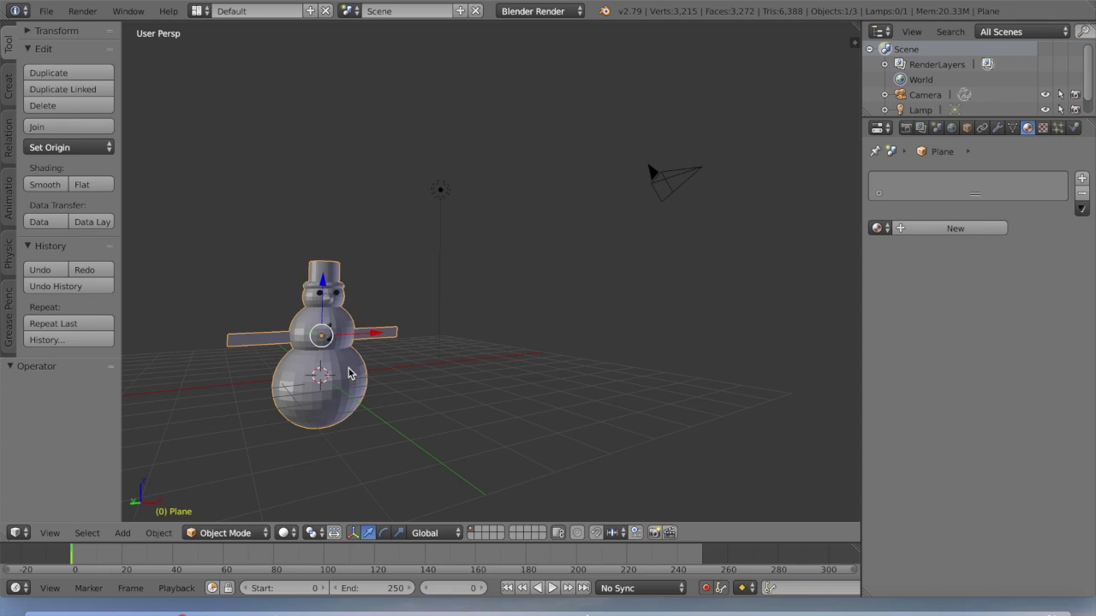
scroll(422, 340, "down", 3)
scroll(422, 341, "up", 10)
scroll(422, 341, "down", 7)
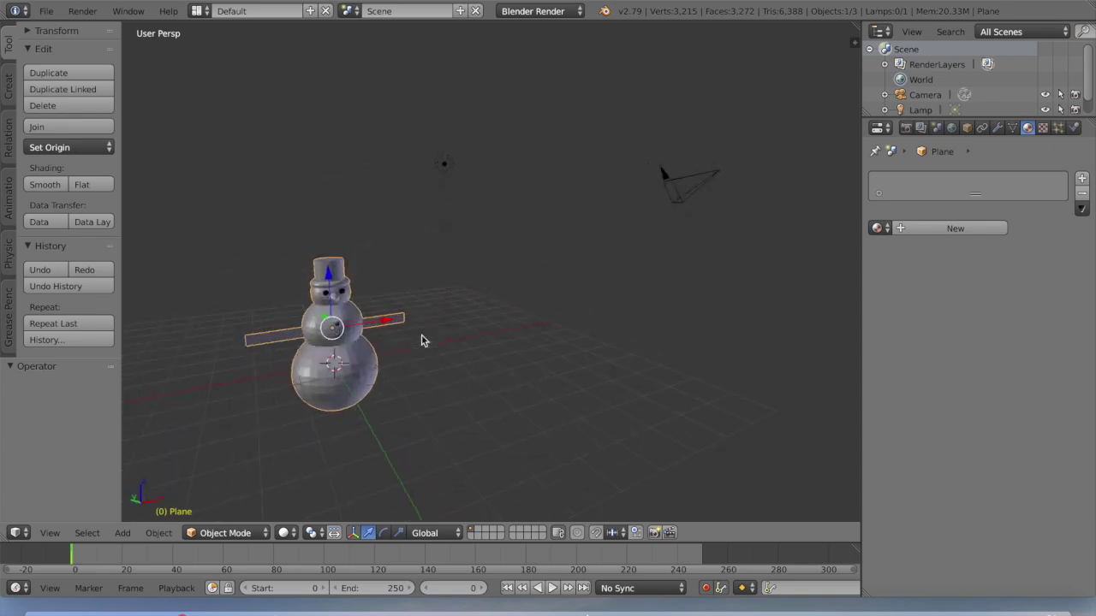
scroll(422, 340, "down", 3)
scroll(422, 341, "left", 8)
scroll(422, 340, "right", 8)
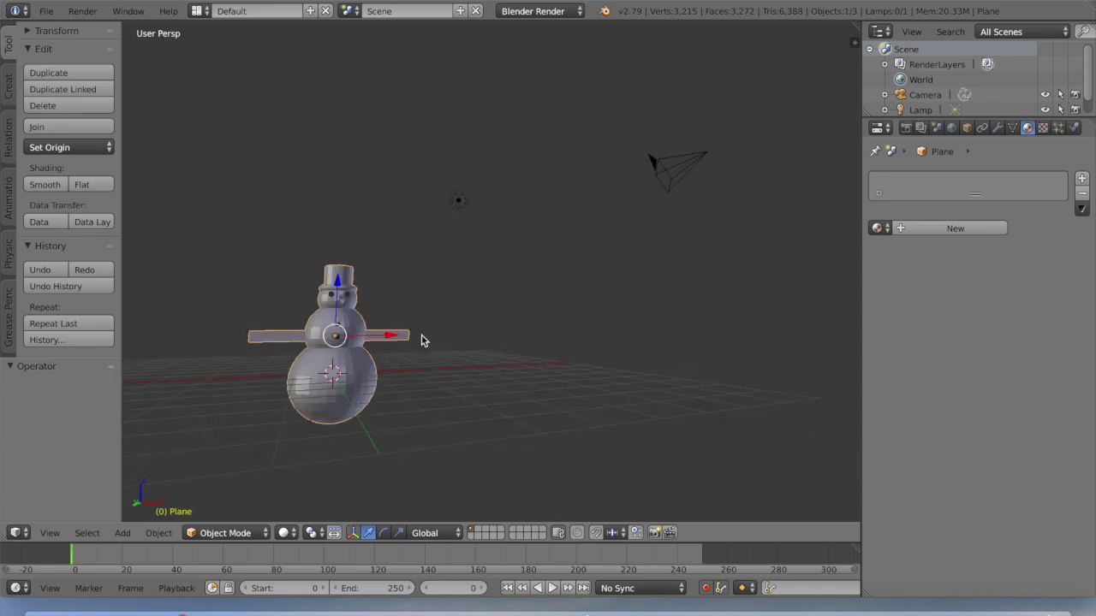
scroll(422, 341, "right", 8)
scroll(421, 340, "left", 8)
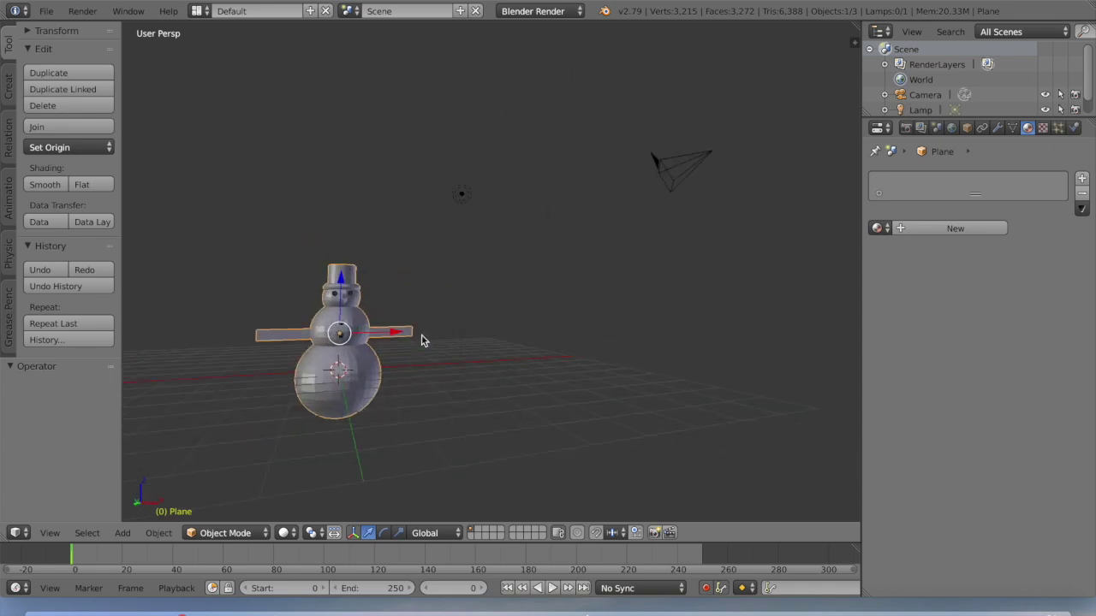
scroll(422, 340, "left", 2)
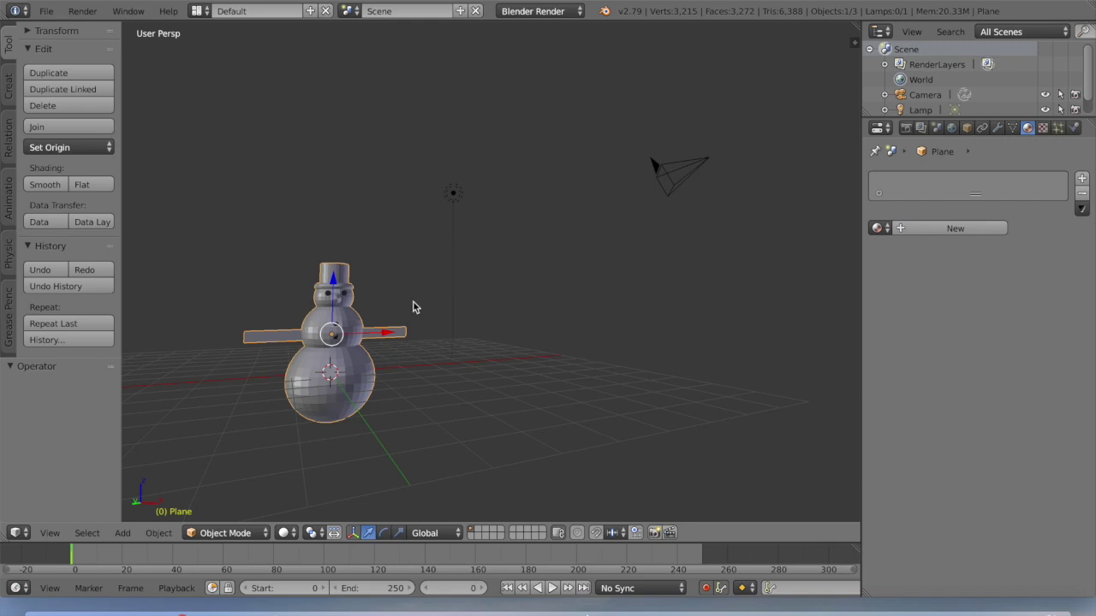
scroll(413, 302, "down", 3)
scroll(413, 301, "up", 5)
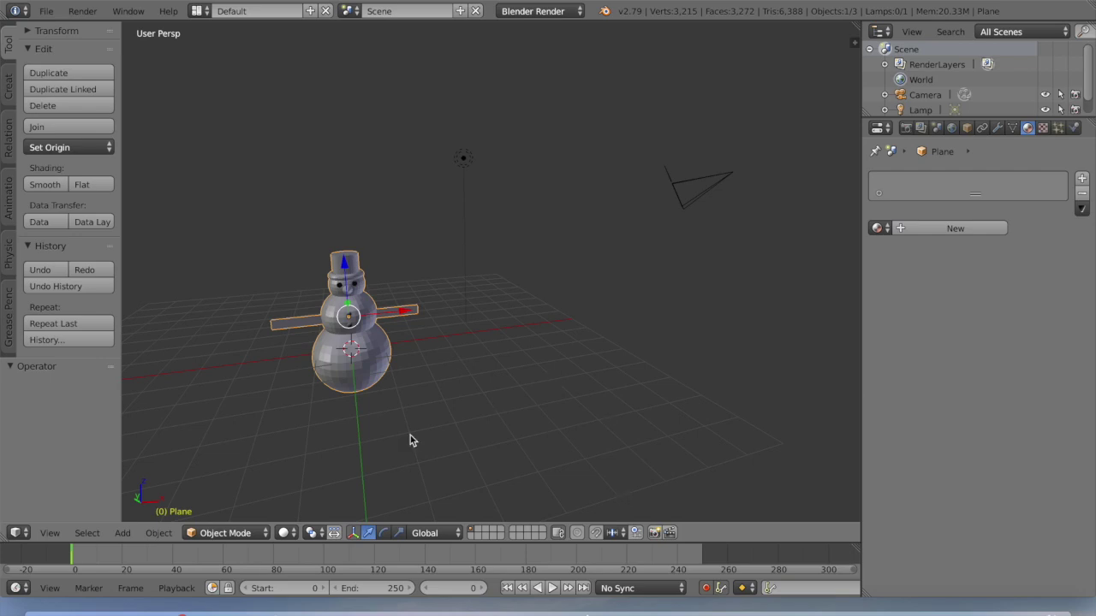
scroll(391, 255, "left", 3)
scroll(391, 254, "right", 5)
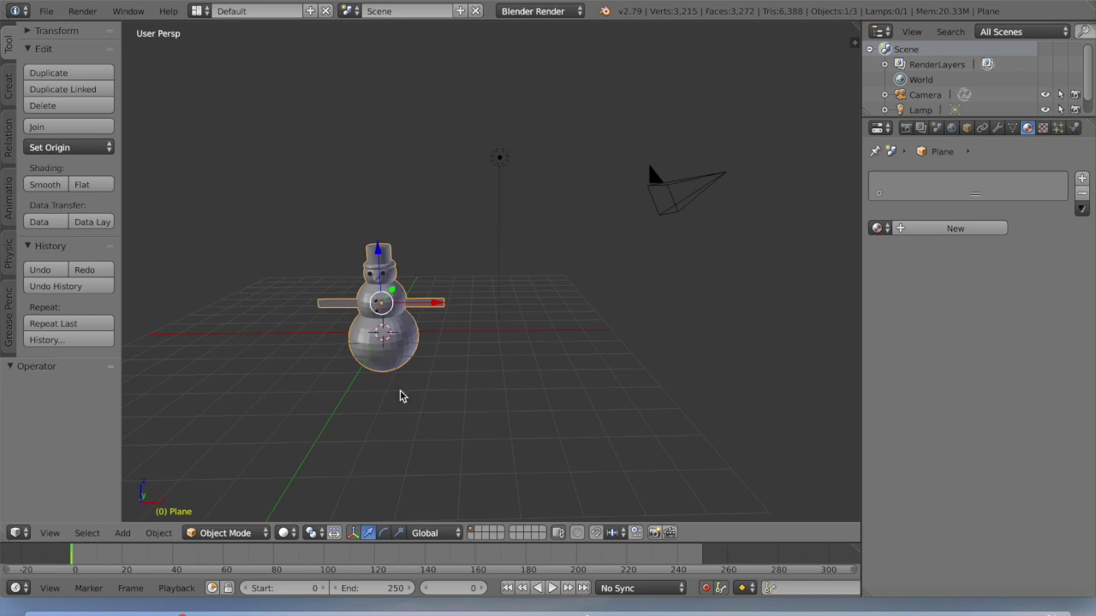
middle_click_drag(479, 363, 486, 304)
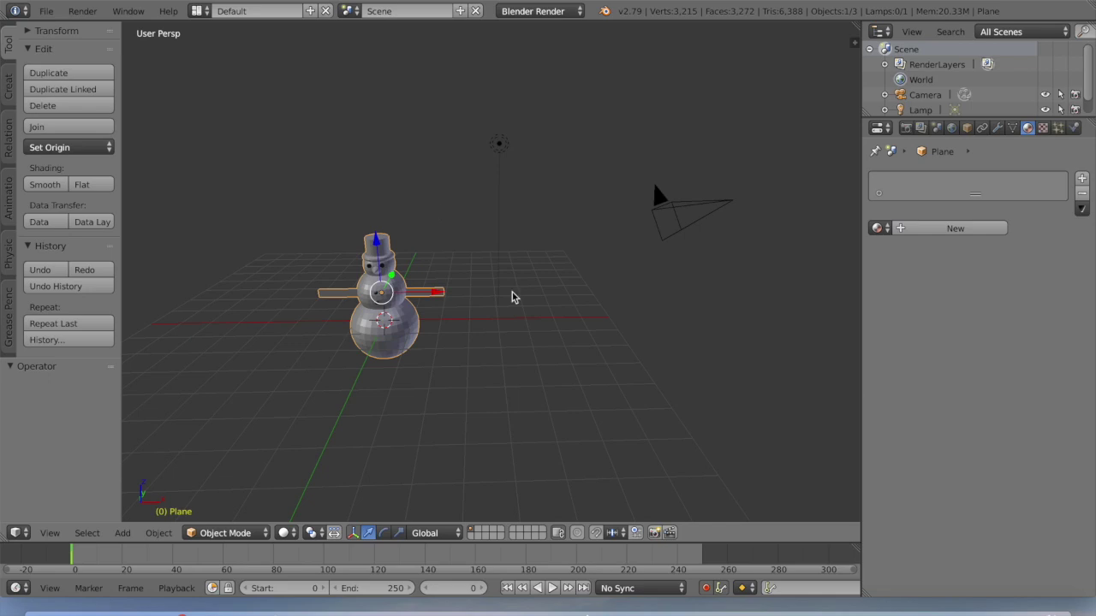
Step: Place the 3D cursor at the outer tip of the snowman's arm on the positive X side and add a plane there
left_click(447, 293)
scroll(465, 323, "up", 1)
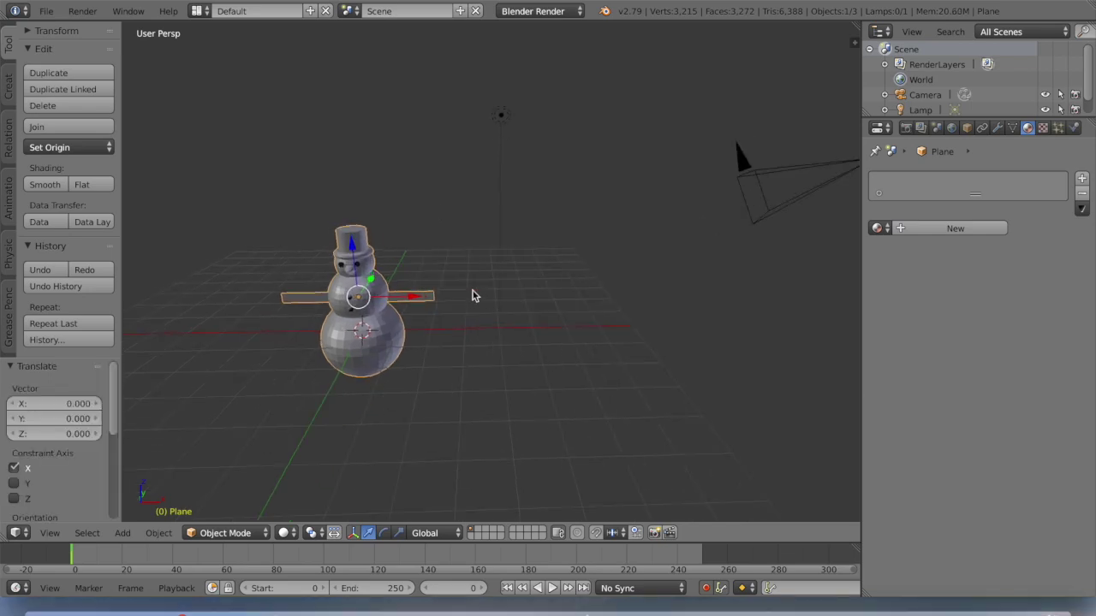
left_click(471, 276)
scroll(469, 252, "up", 5)
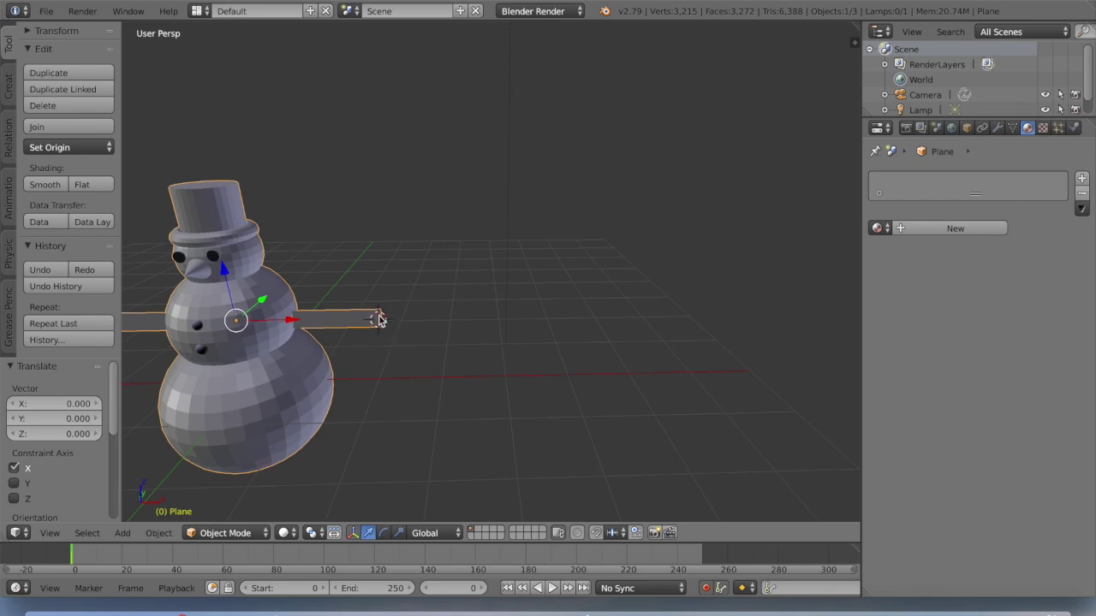
left_click(126, 534)
mouse_move(140, 515)
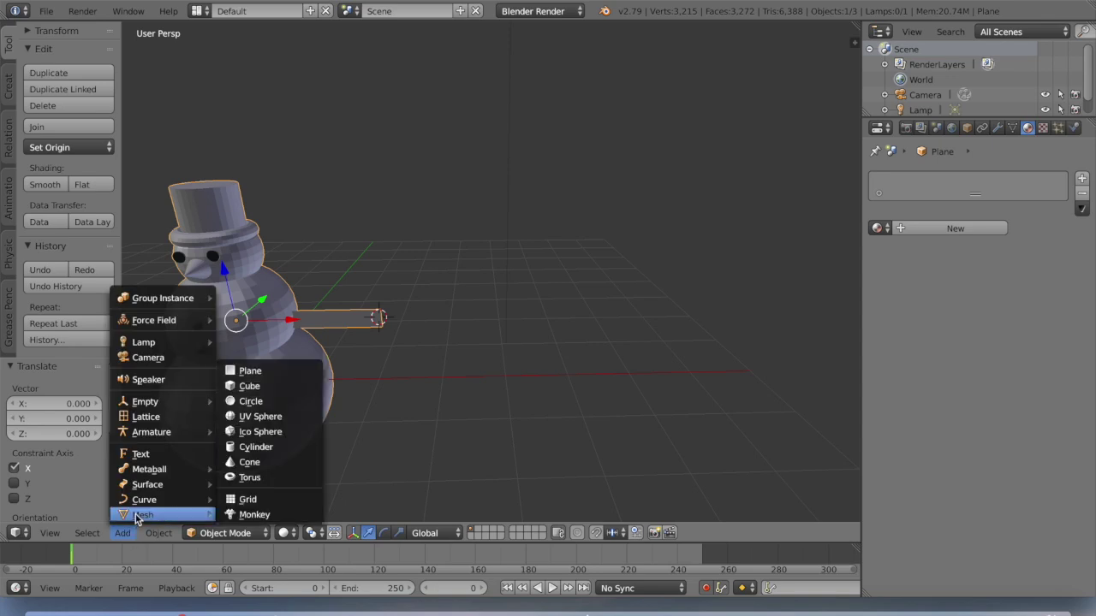
left_click(240, 374)
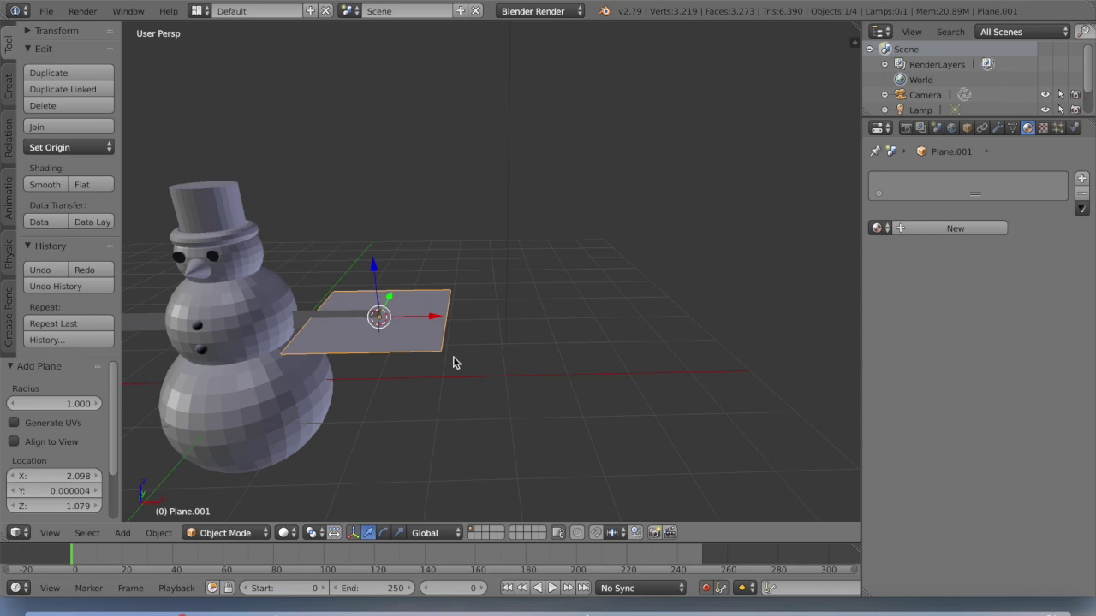
Step: Undo adding the plane at the arm's tip and redo it
key("KP_0")
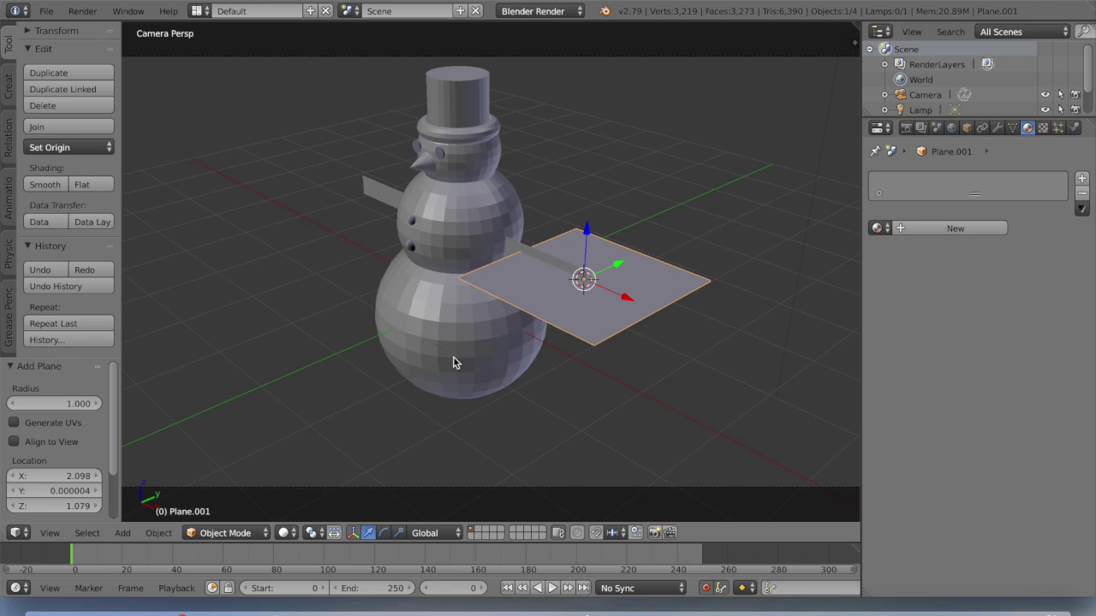
scroll(452, 356, "right", 10)
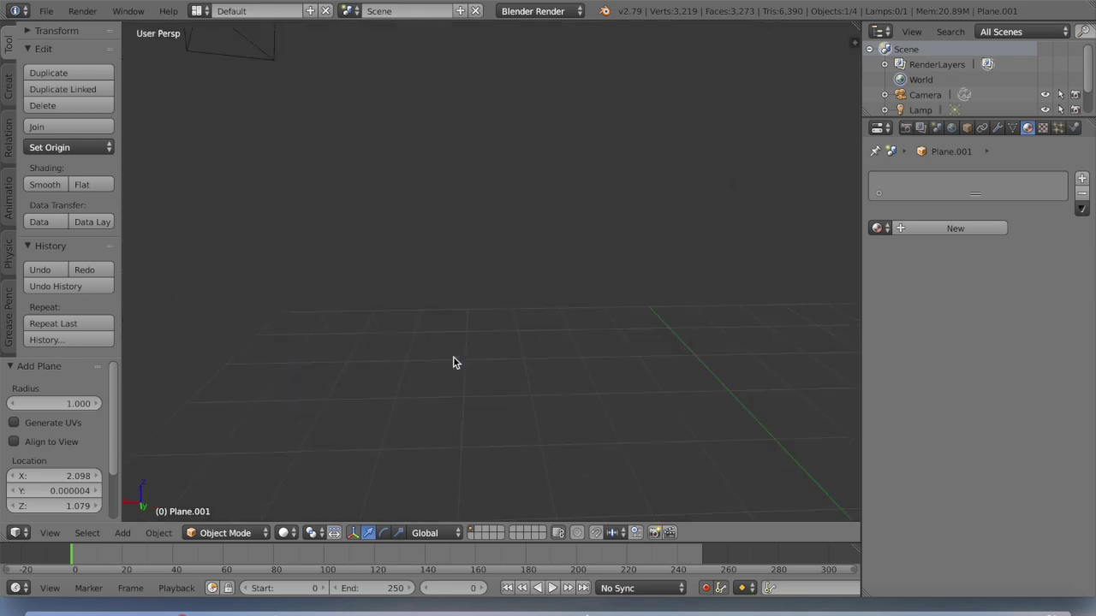
left_click(51, 269)
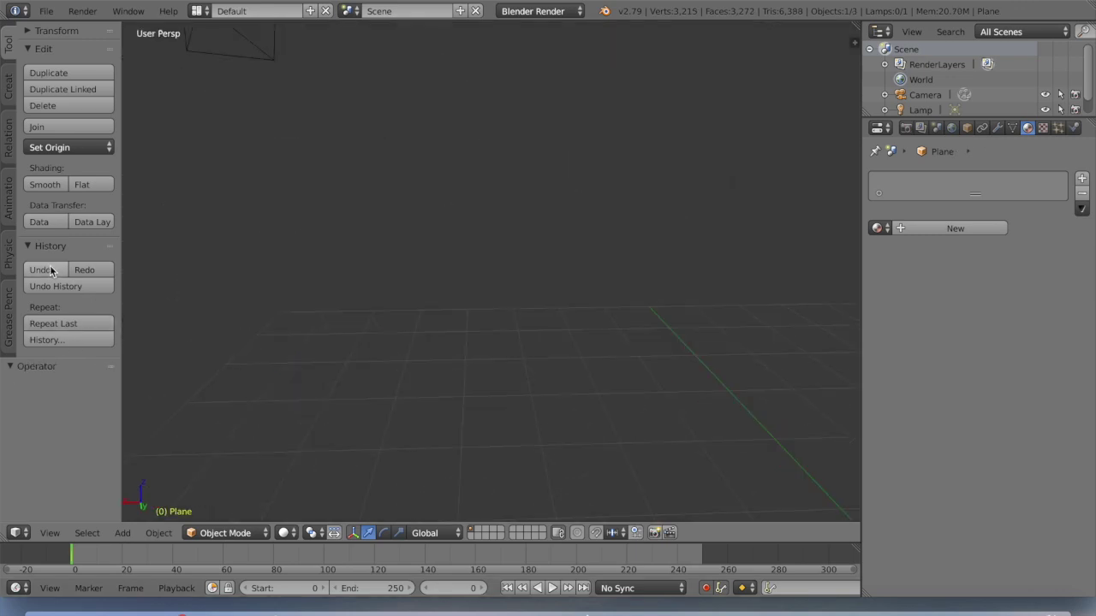
scroll(595, 396, "left", 10)
scroll(595, 397, "right", 4)
scroll(595, 397, "right", 1)
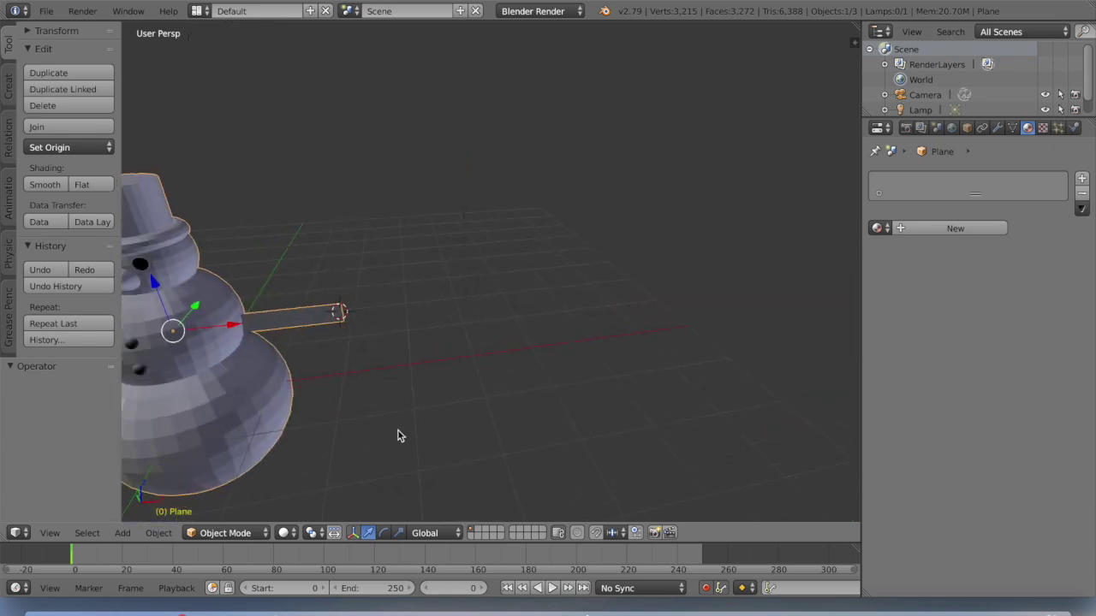
left_click(84, 269)
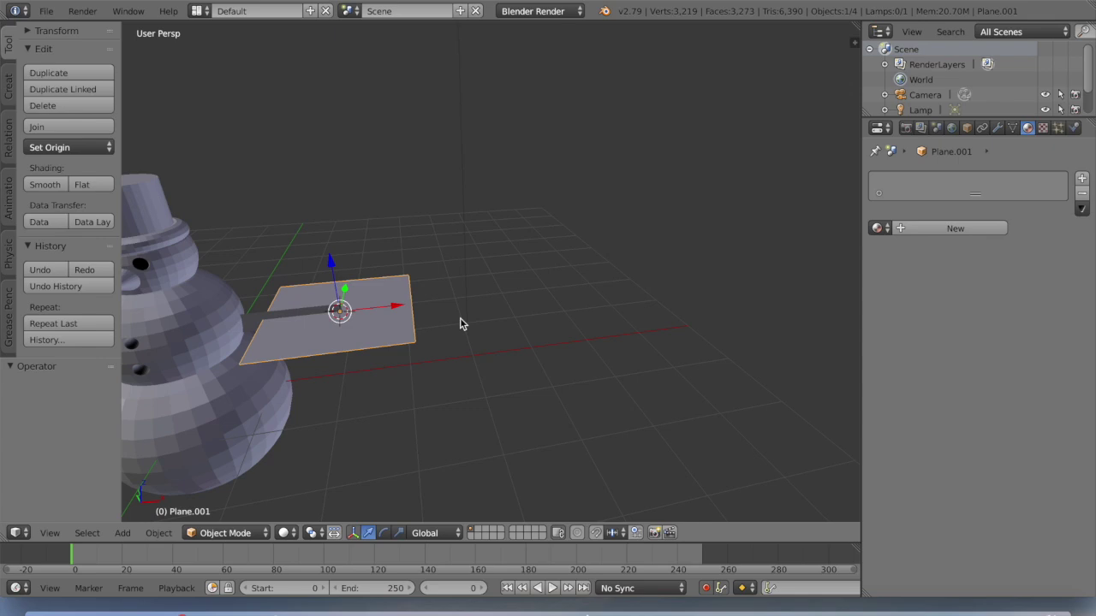
Step: Rotate the new plane 90° about the X axis and scale it uniformly to 0.358
key("r")
type("y90")
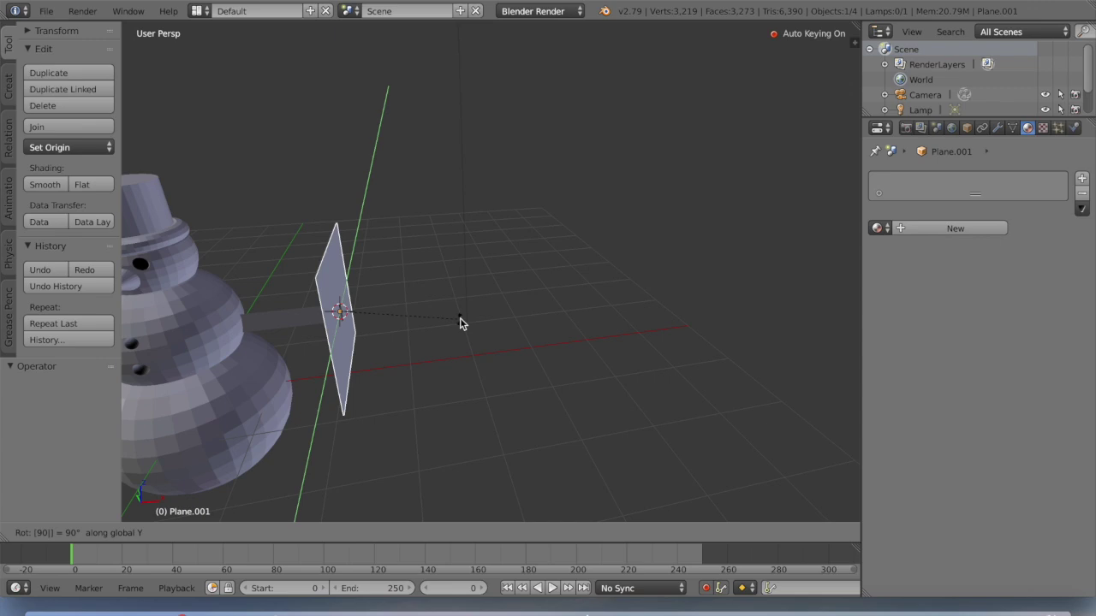
type("yx")
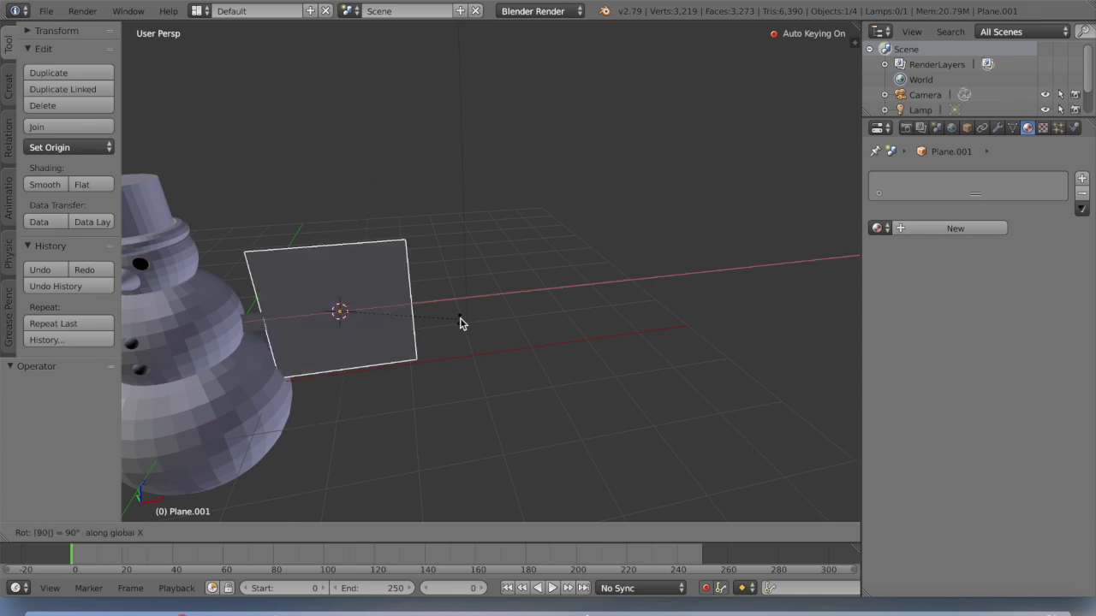
key("Return")
key("s")
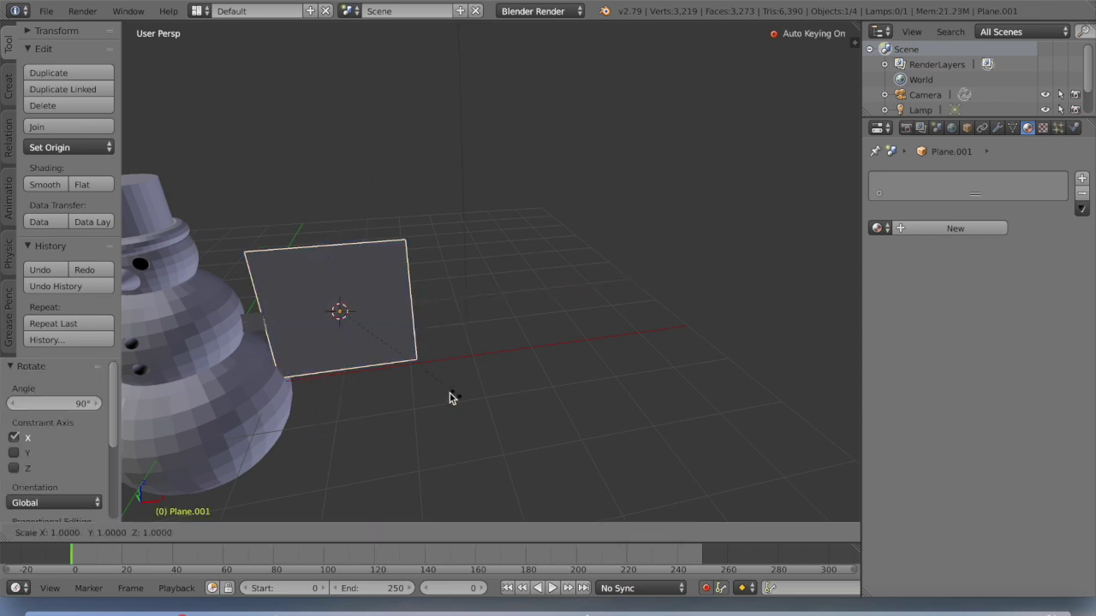
left_click(379, 349)
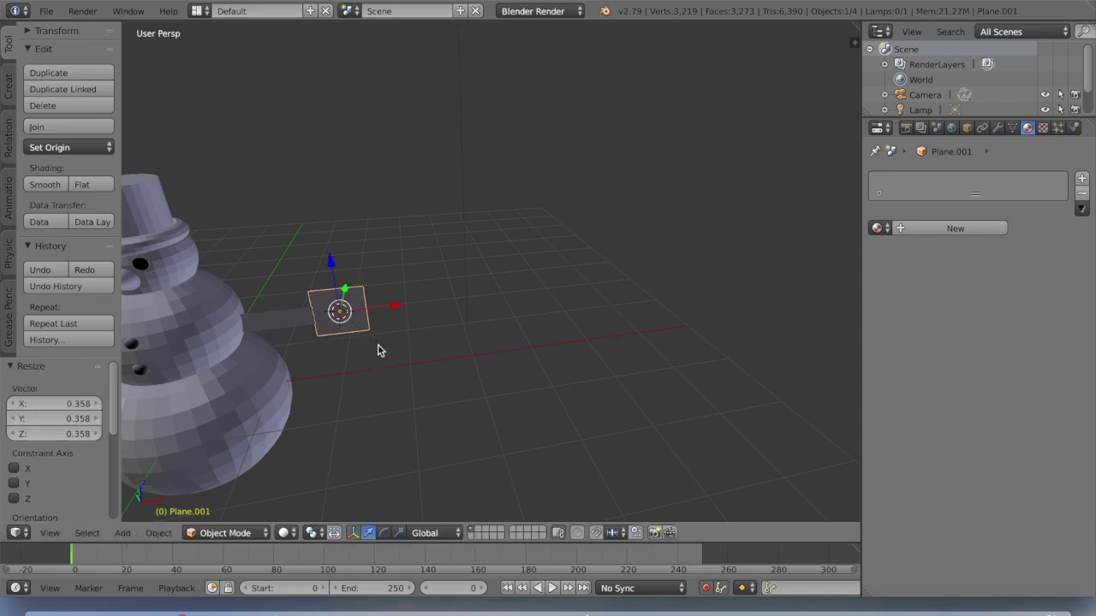
left_click(48, 532)
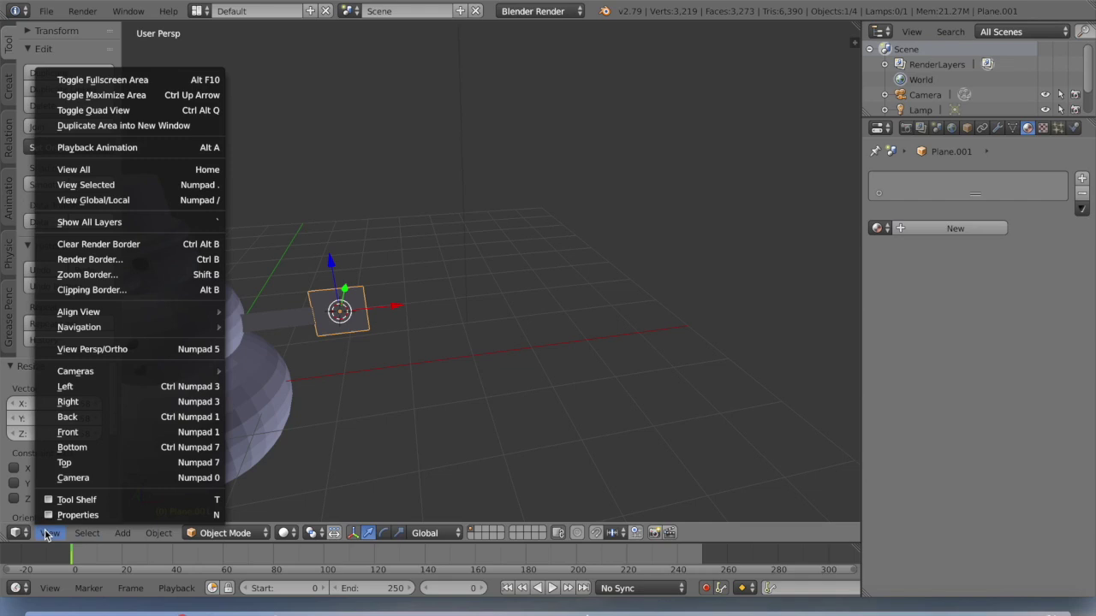
left_click(142, 350)
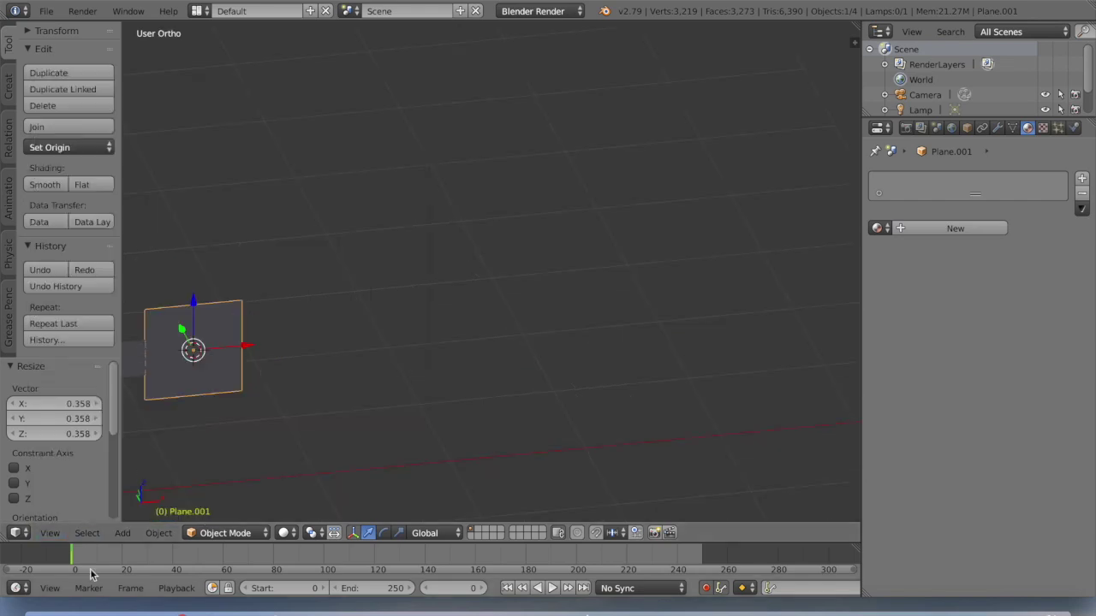
left_click(50, 533)
left_click(101, 406)
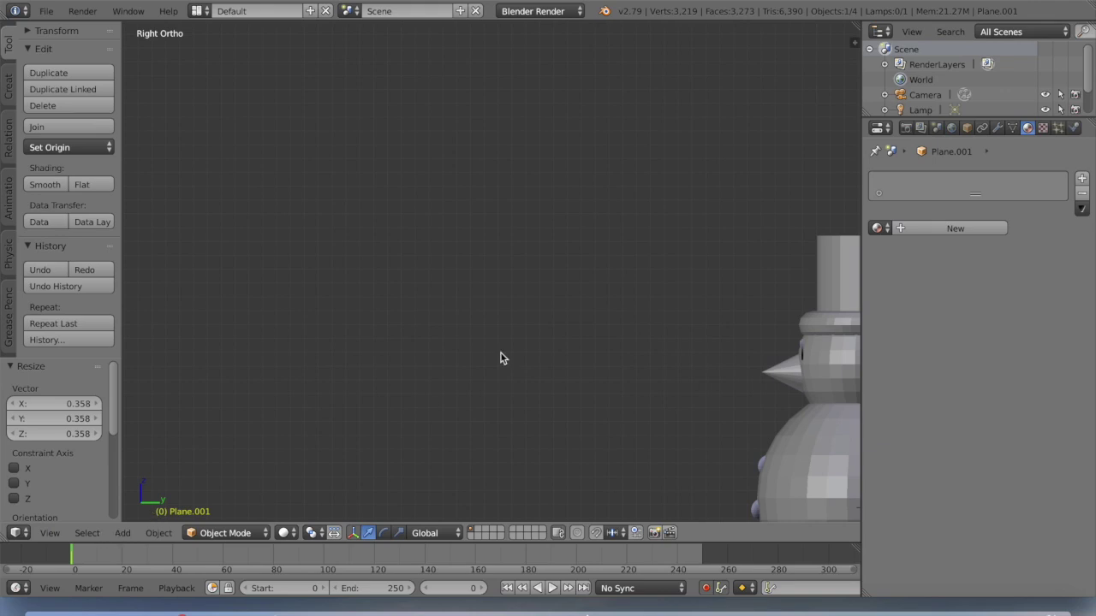
scroll(501, 358, "left", 10)
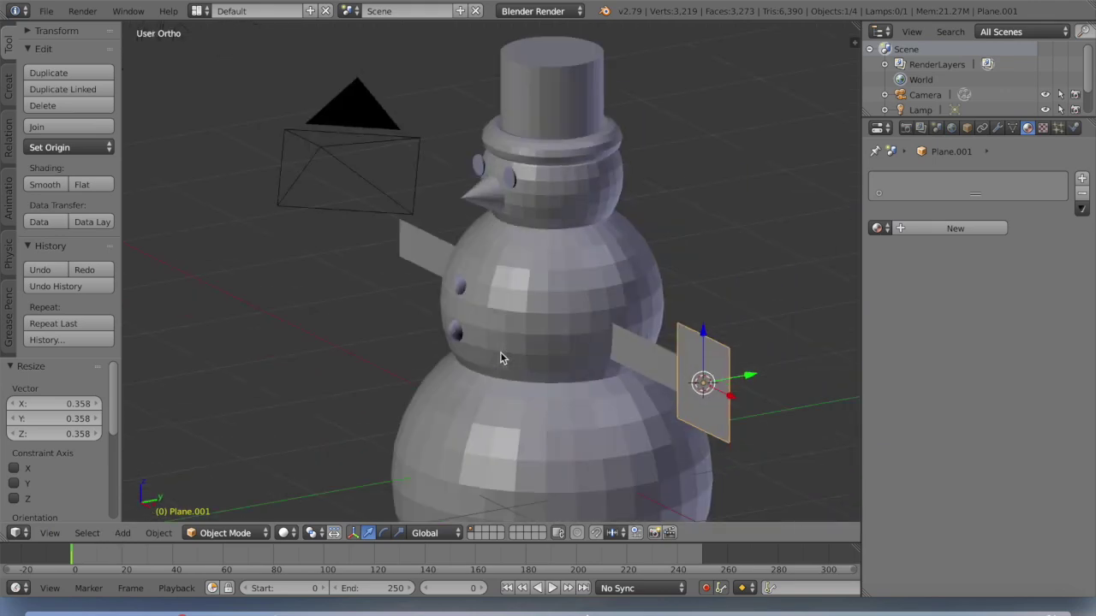
scroll(500, 352, "down", 5)
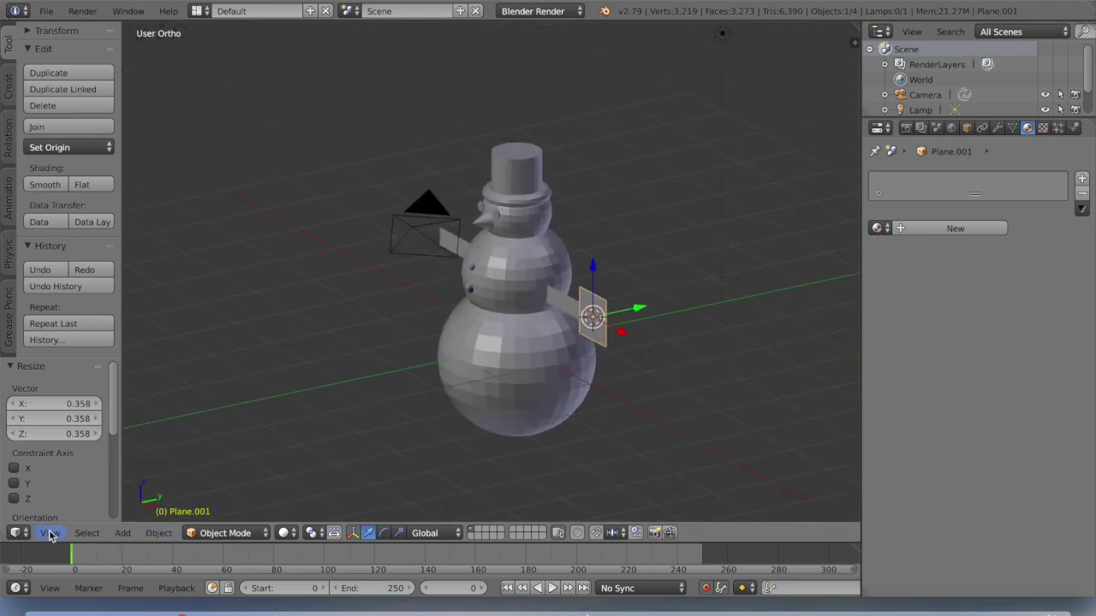
left_click(50, 533)
left_click(107, 349)
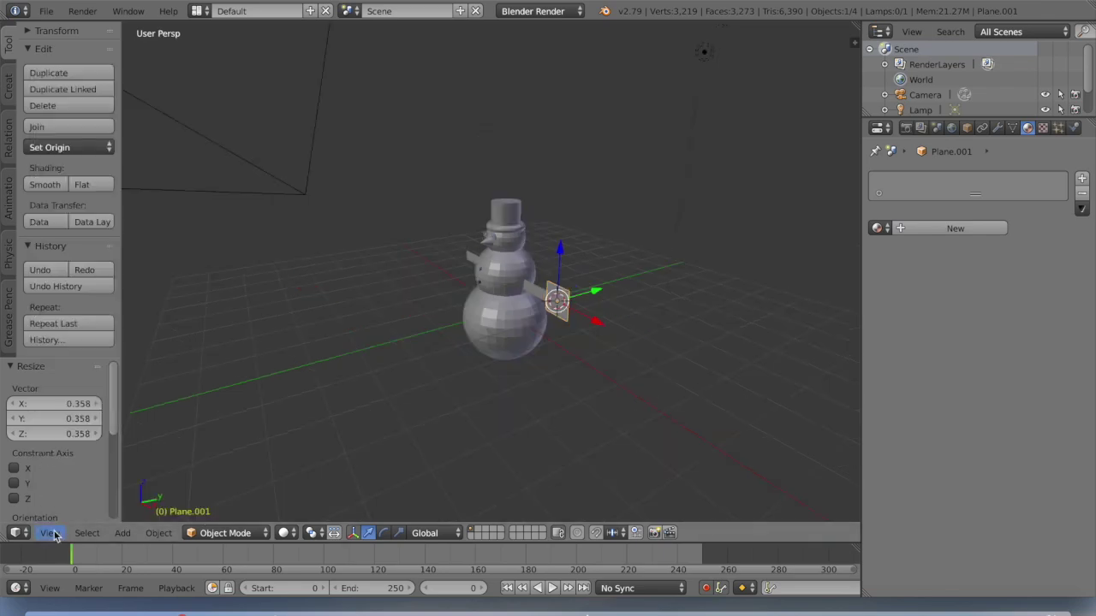
Step: Scale the plane at the arm's tip uniformly by another 0.588 in the front orthographic view
left_click(51, 533)
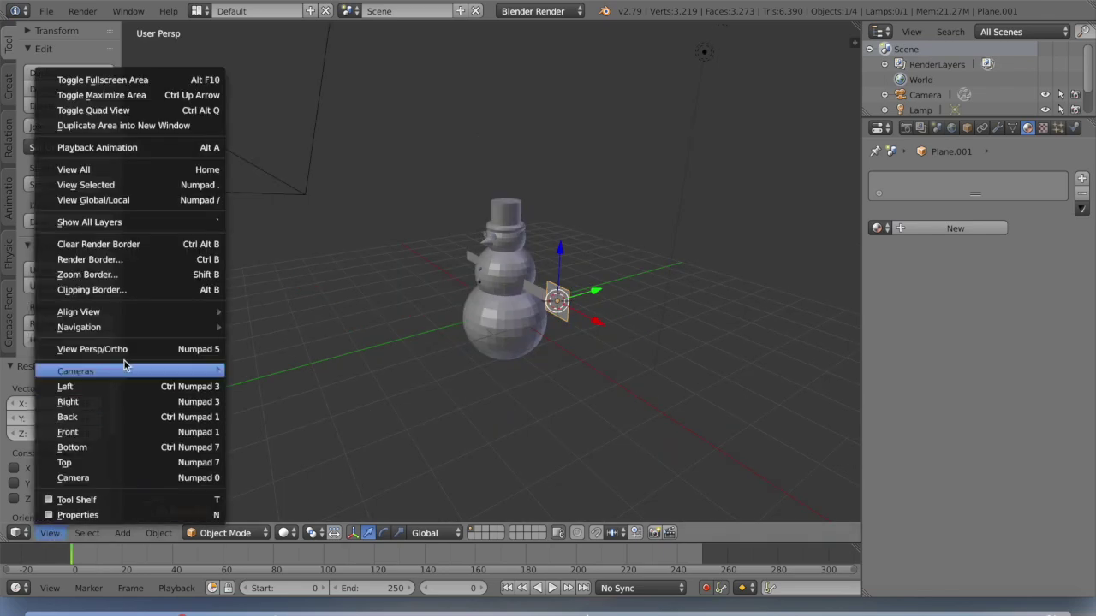
left_click(127, 351)
left_click(50, 533)
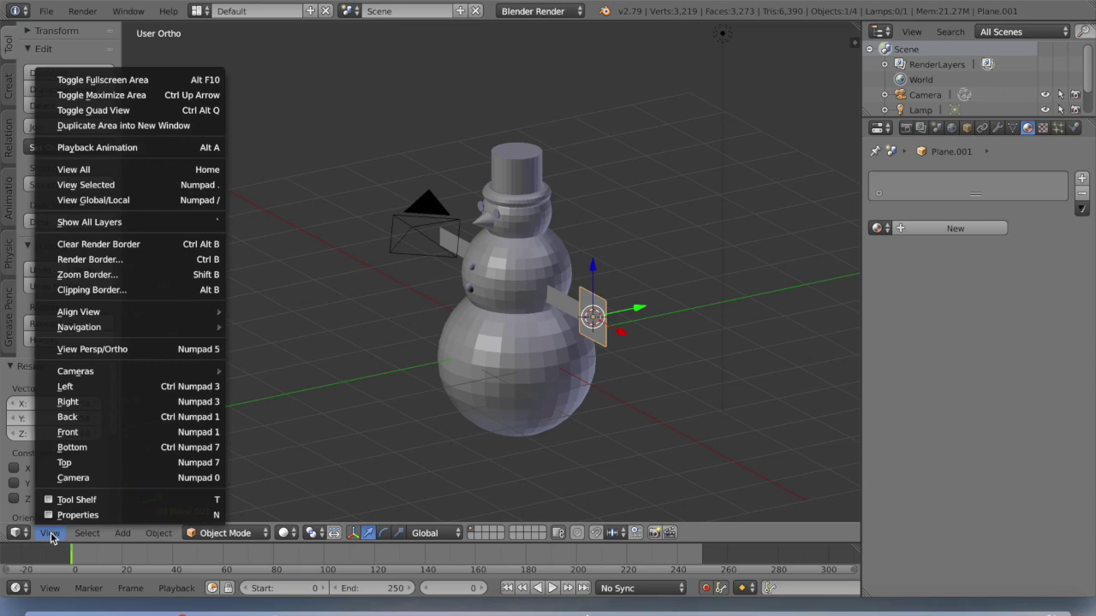
left_click(106, 395)
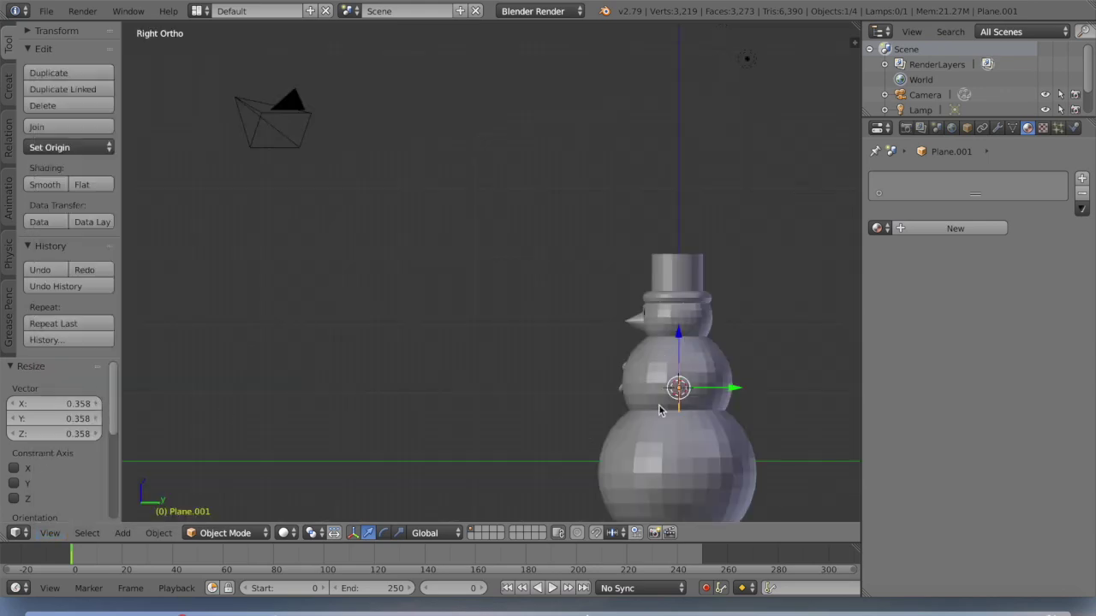
left_click(50, 532)
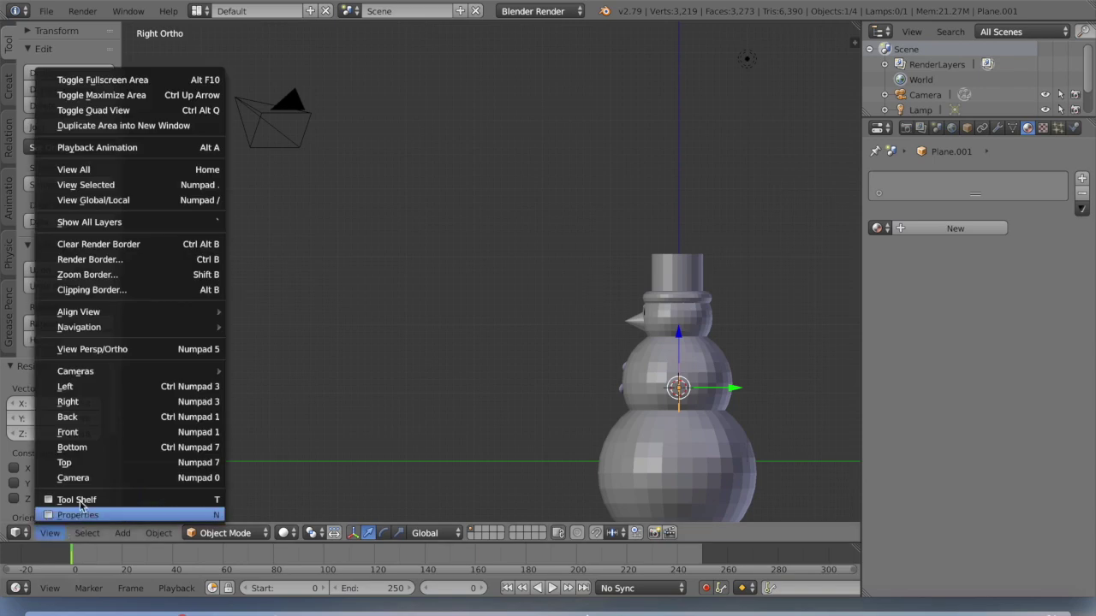
left_click(107, 433)
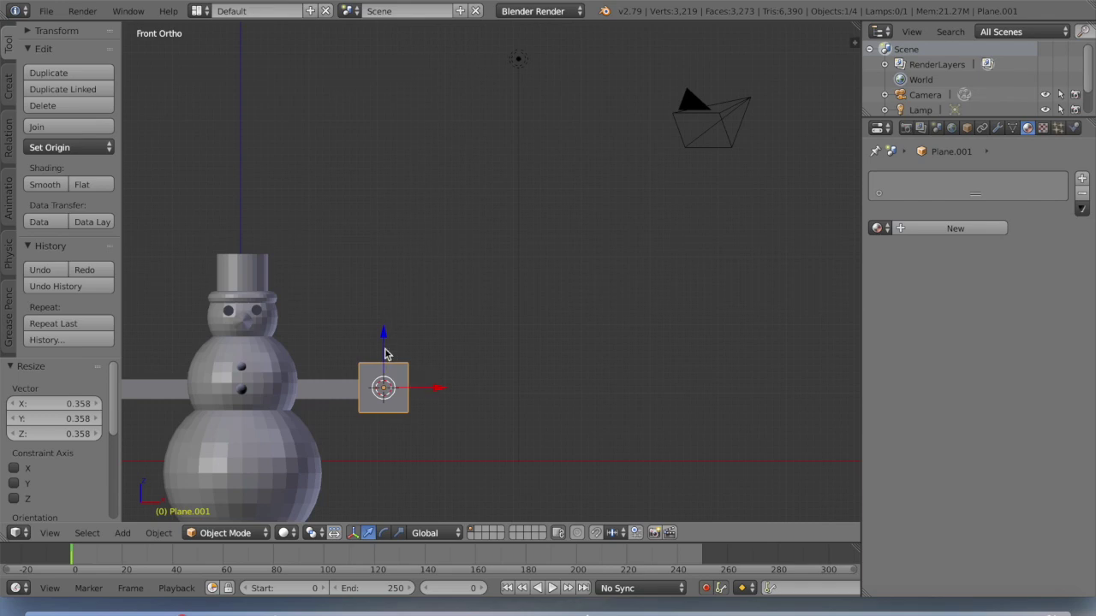
key("s")
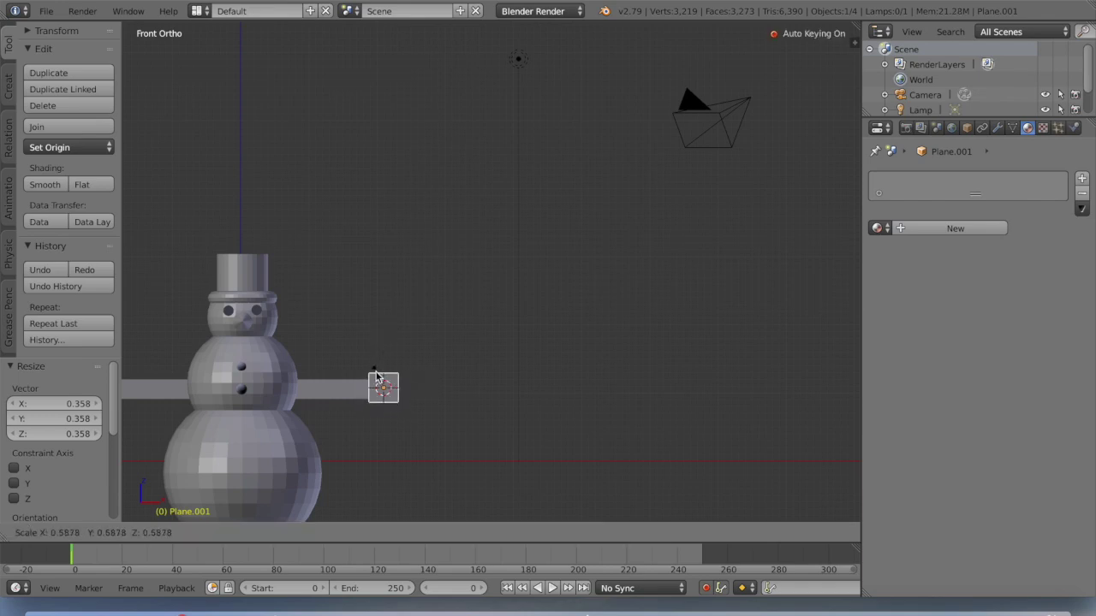
left_click(375, 374)
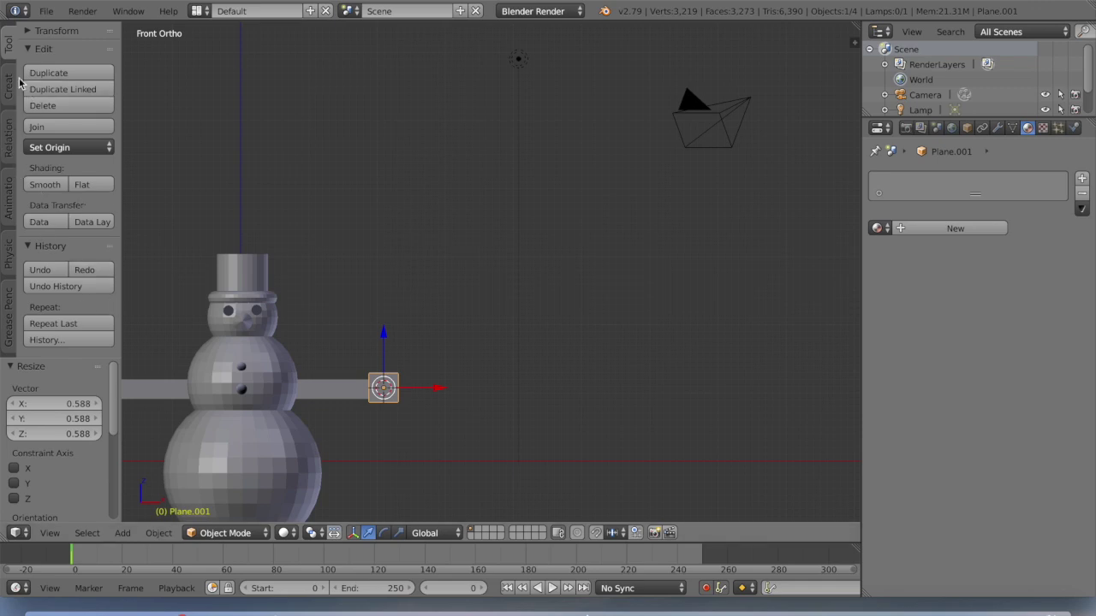
Step: Put the small plane at the arm's tip into Edit Mode
left_click(195, 532)
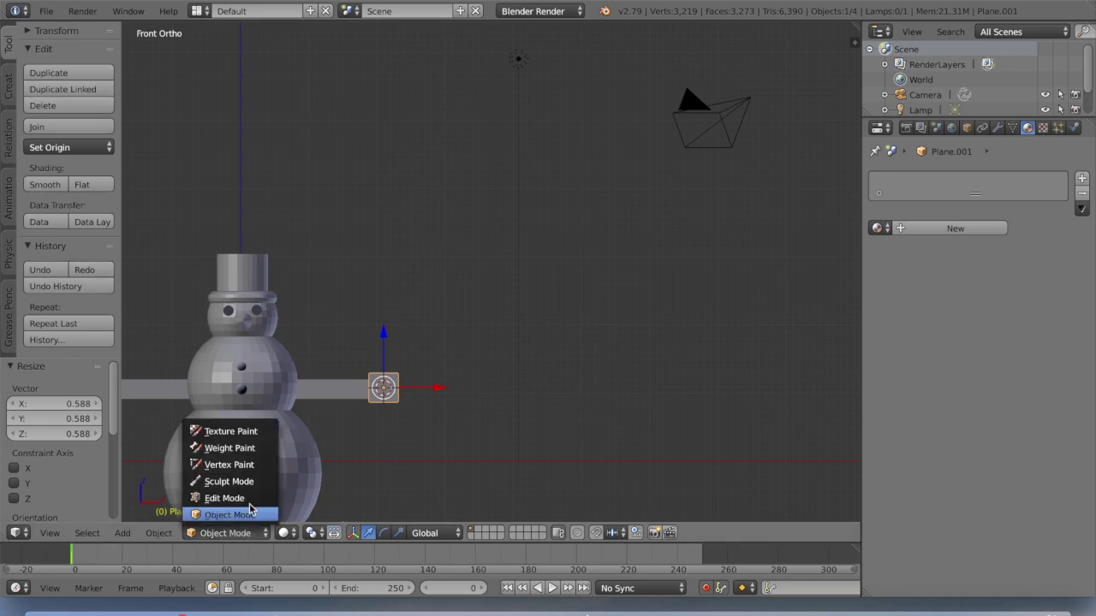
left_click(244, 498)
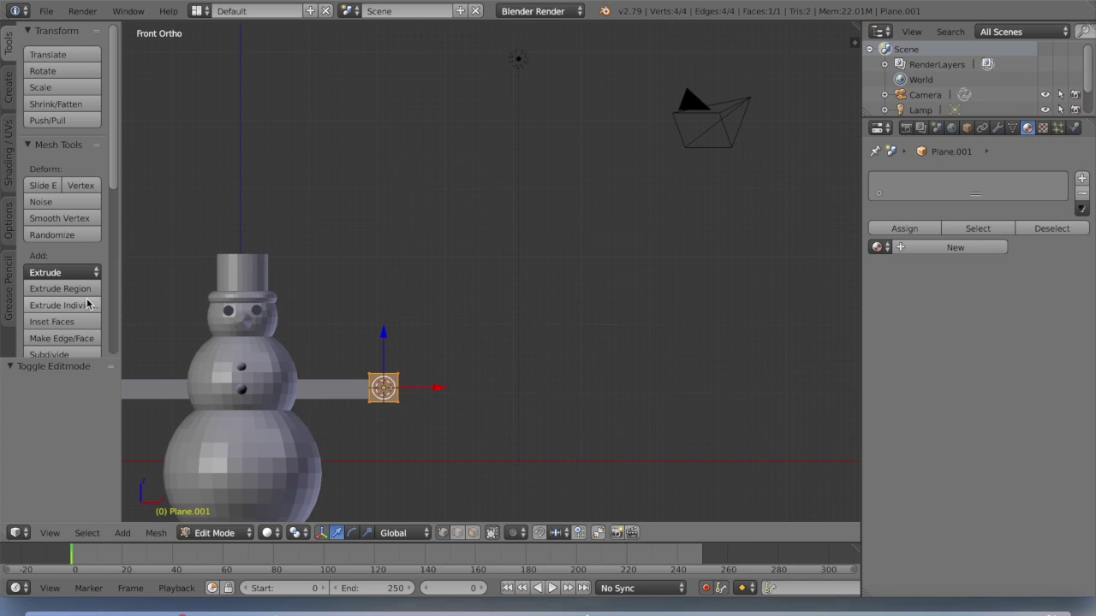
Step: Select only the upper-right vertex of the square plane at the arm's end and extrude it about 0.424 in X and 0.357 in Z
key("a")
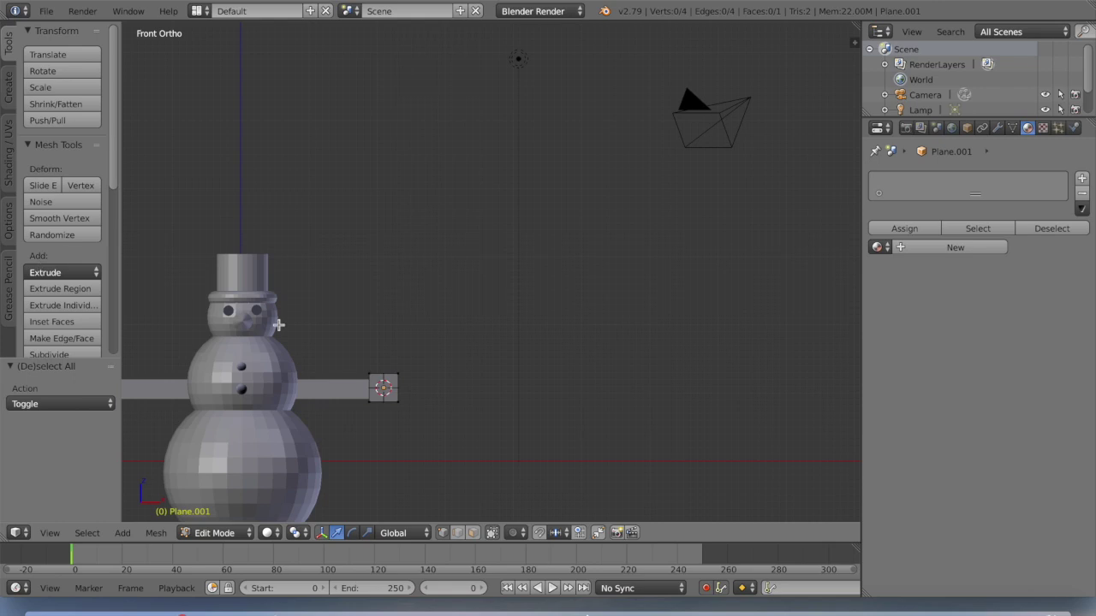
key("b")
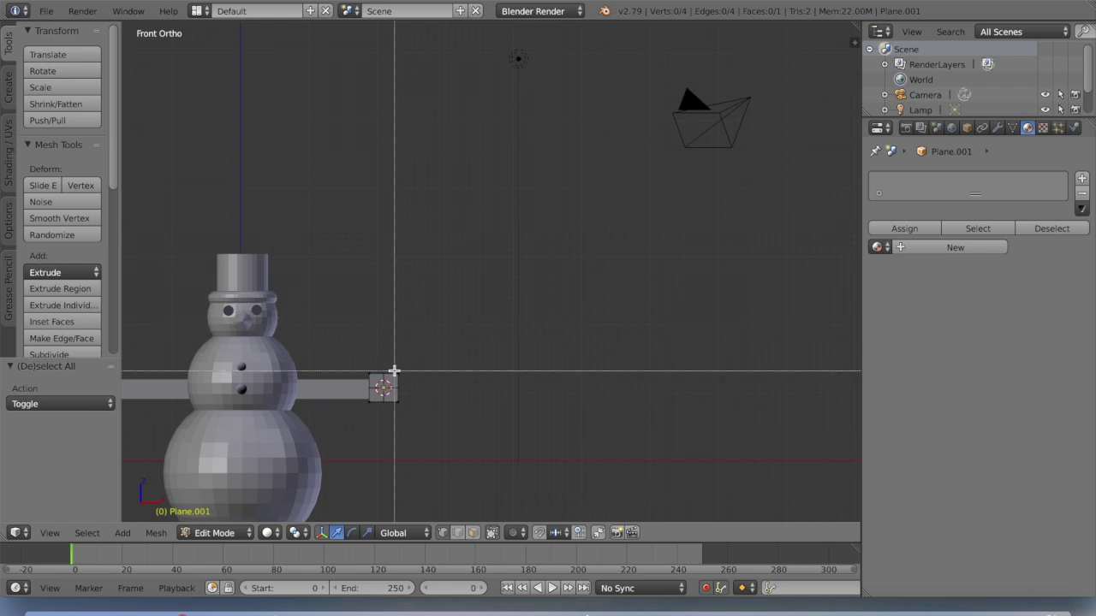
left_click_drag(394, 371, 403, 380)
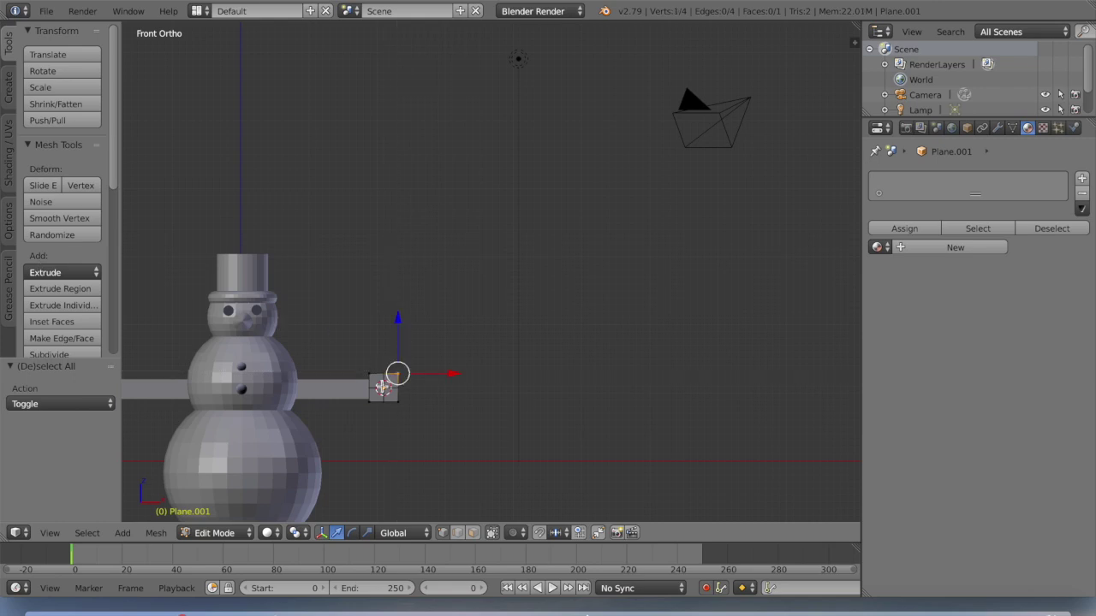
left_click(82, 295)
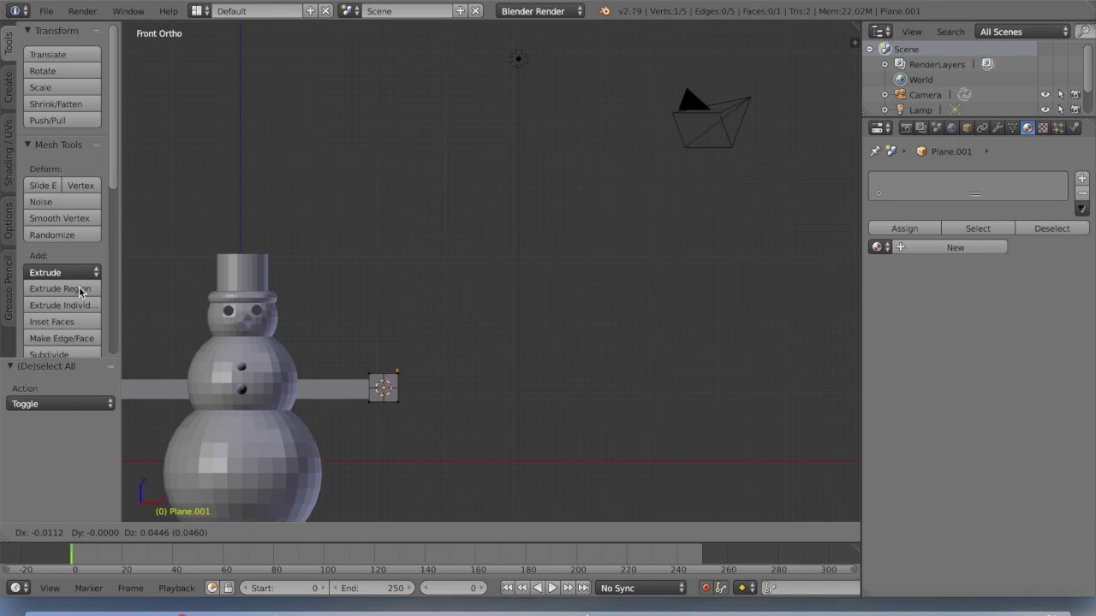
left_click(109, 271)
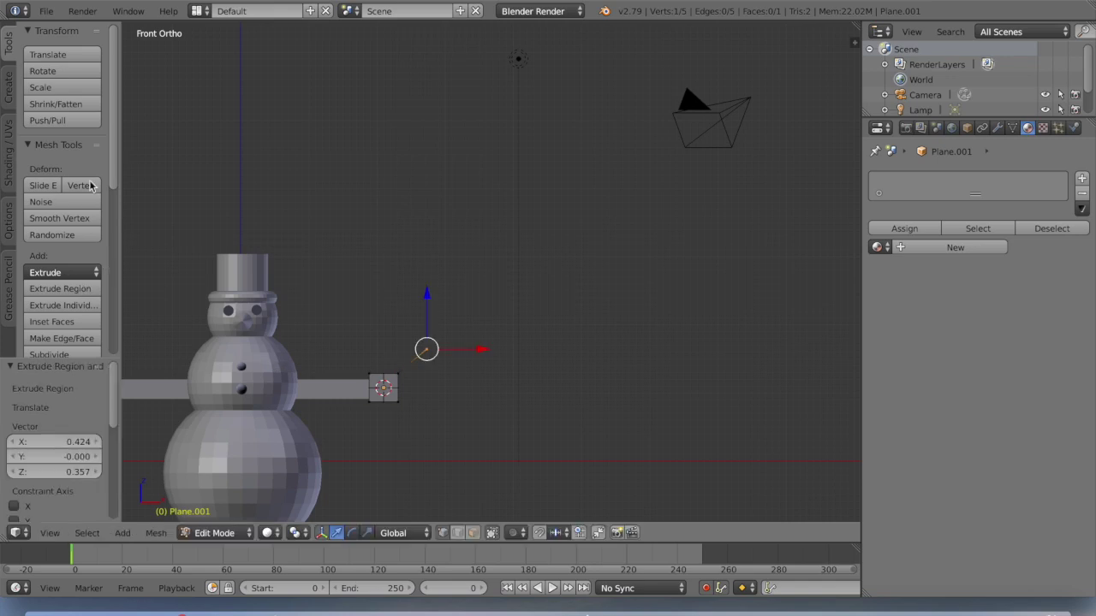
Step: Undo the extrusion of the plane's corner vertex
left_click(9, 86)
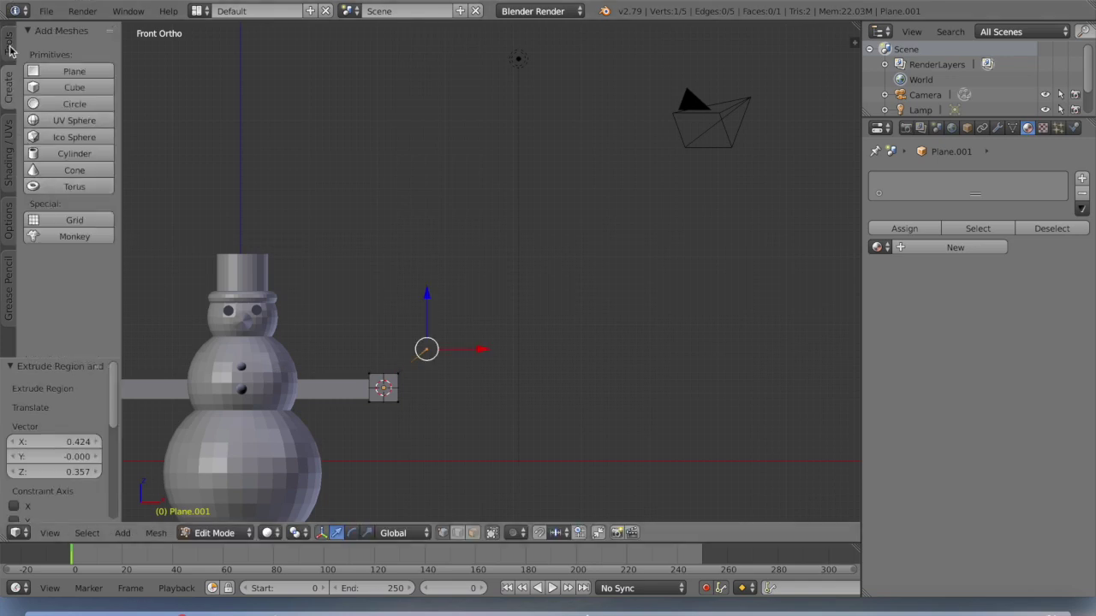
left_click(11, 50)
scroll(90, 331, "down", 8)
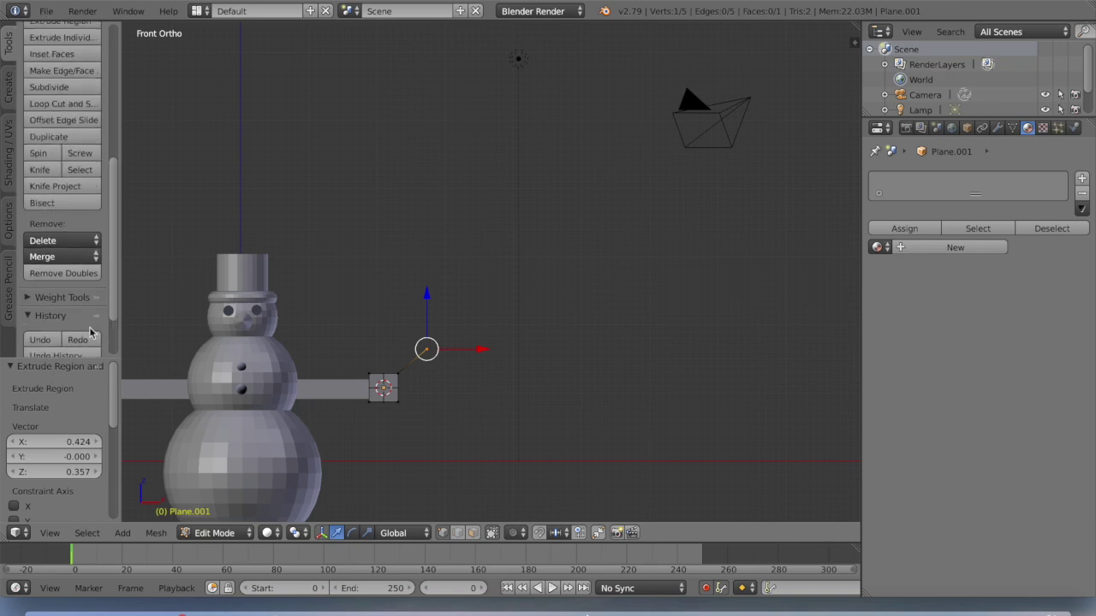
left_click(40, 340)
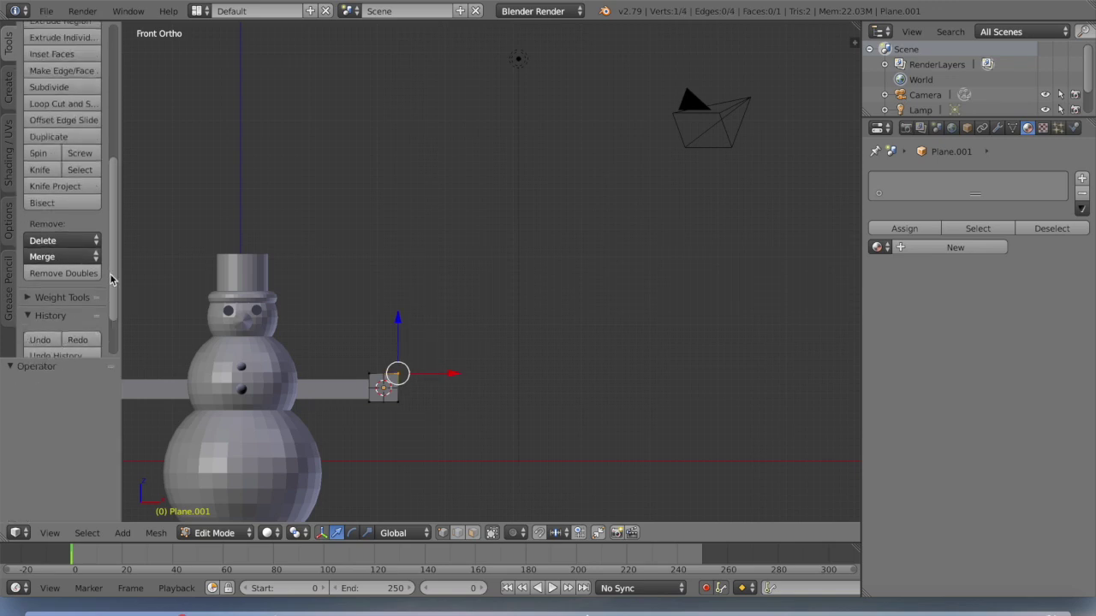
scroll(111, 278, "up", 8)
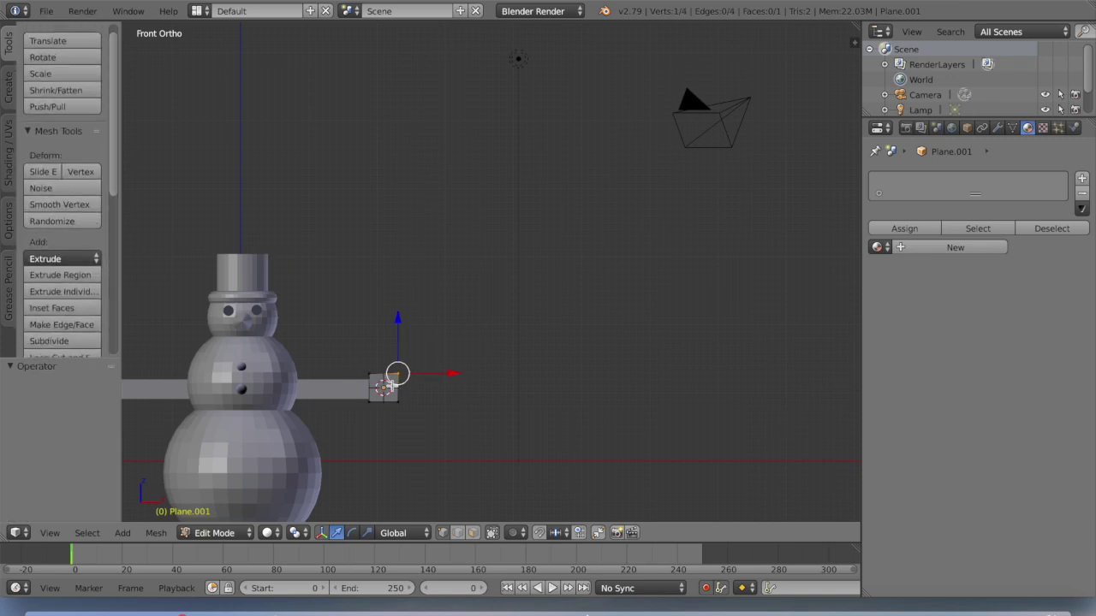
Step: Try extruding the plane's whole upper edge about 0.112 in X and 0.469 in Z, and undo the extrusion
key("b")
left_click_drag(366, 370, 374, 377)
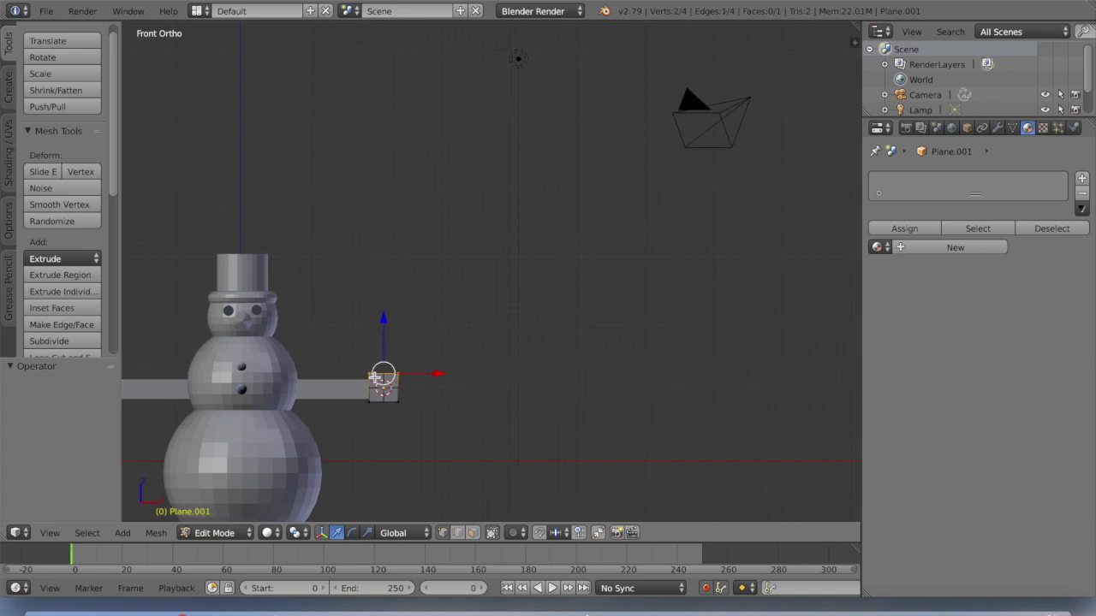
left_click(97, 276)
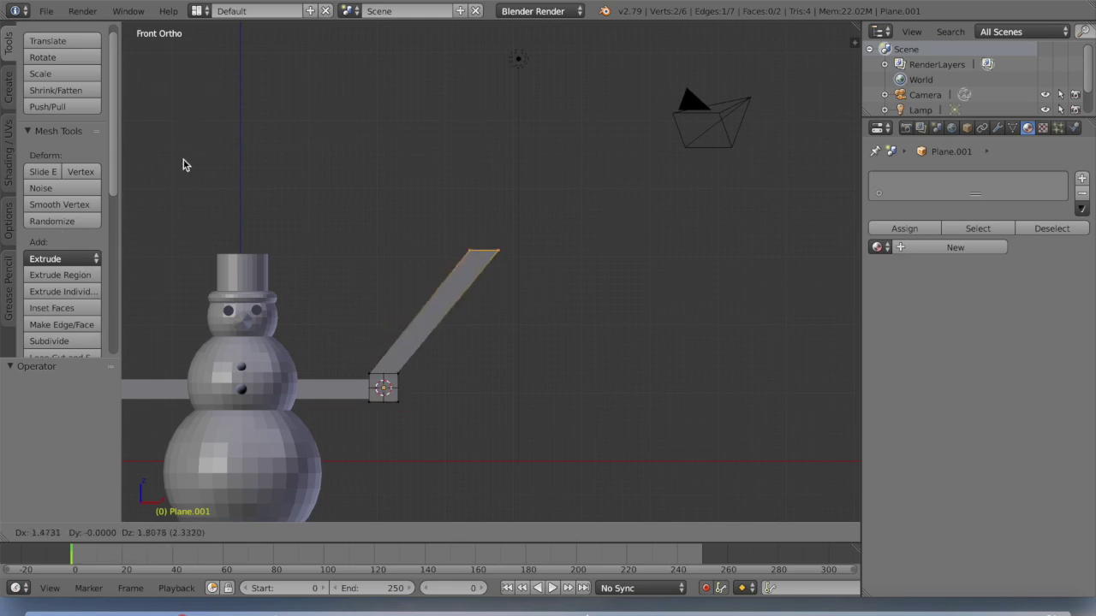
left_click(85, 281)
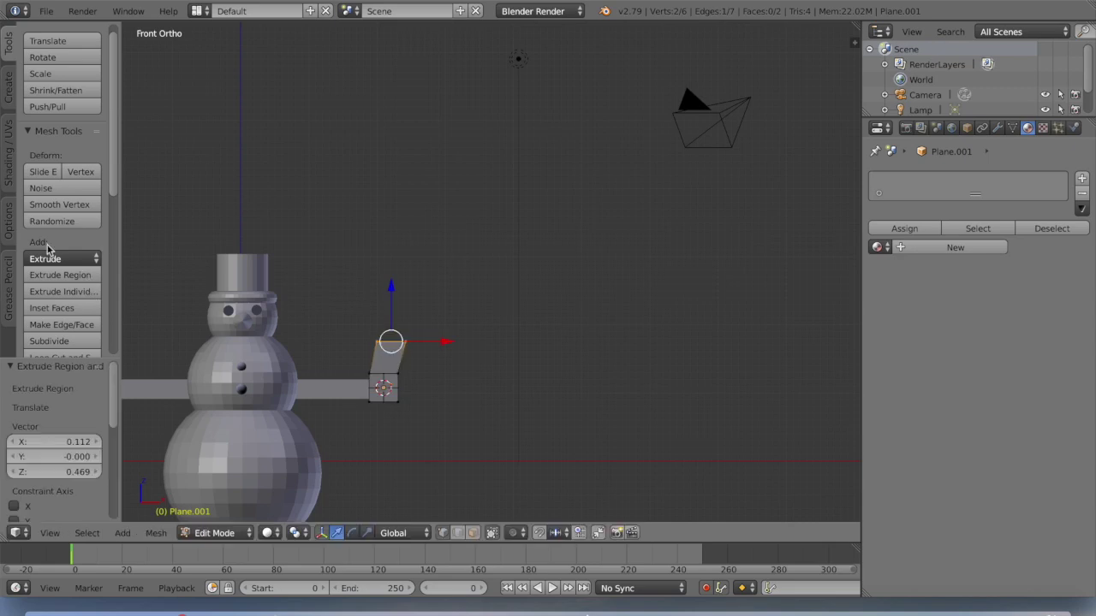
left_click_drag(115, 184, 118, 345)
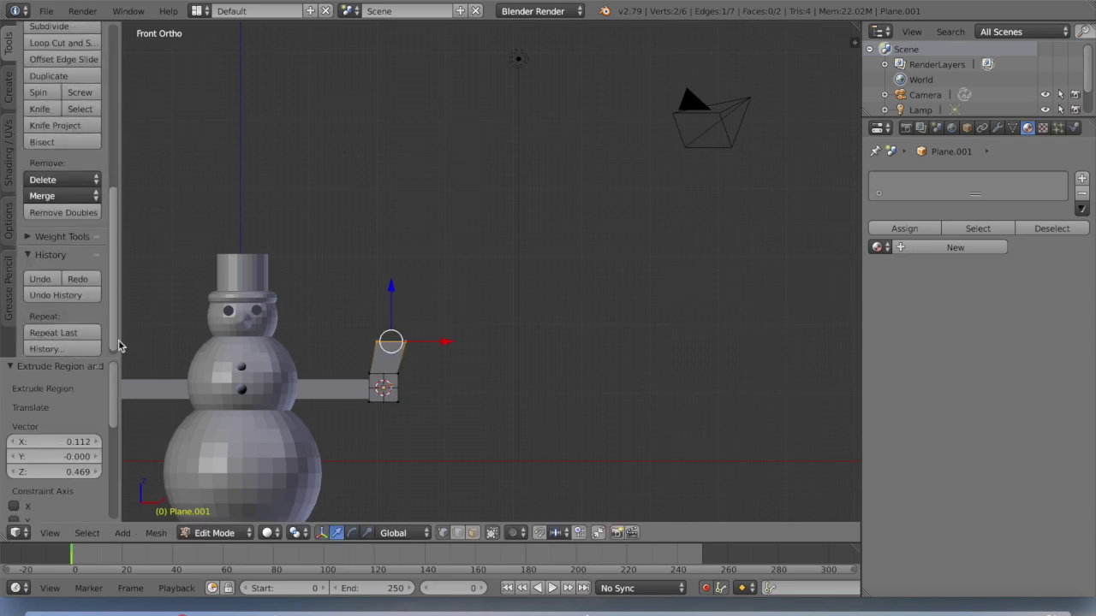
left_click(43, 279)
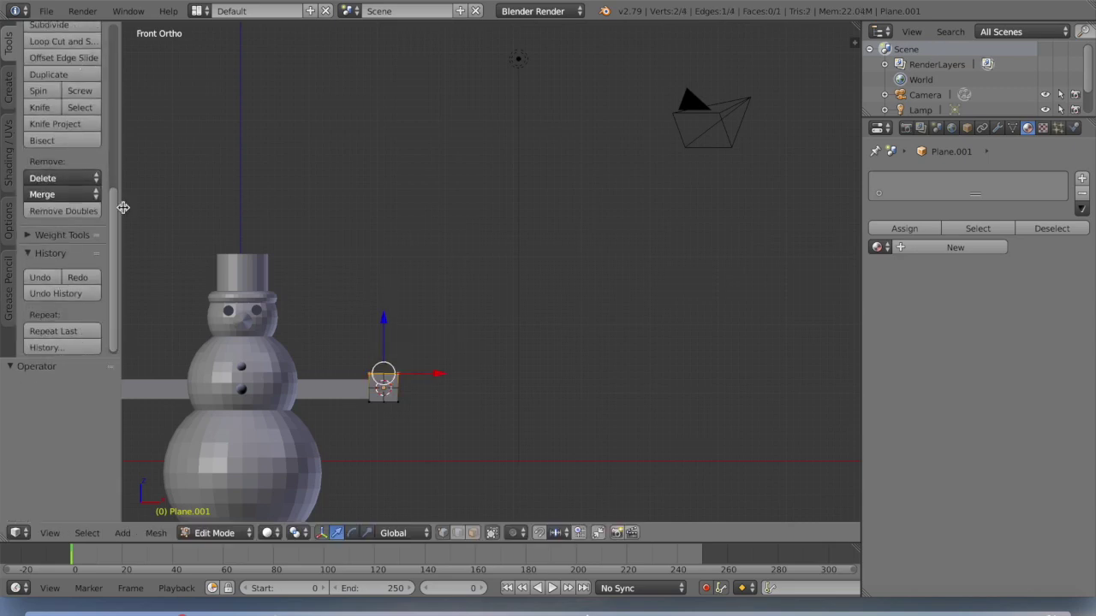
Step: Extrude the plane's upper edge about 0.279 in Z and shift it 0.022 along X to align with the square's sides
left_click_drag(118, 211, 119, 129)
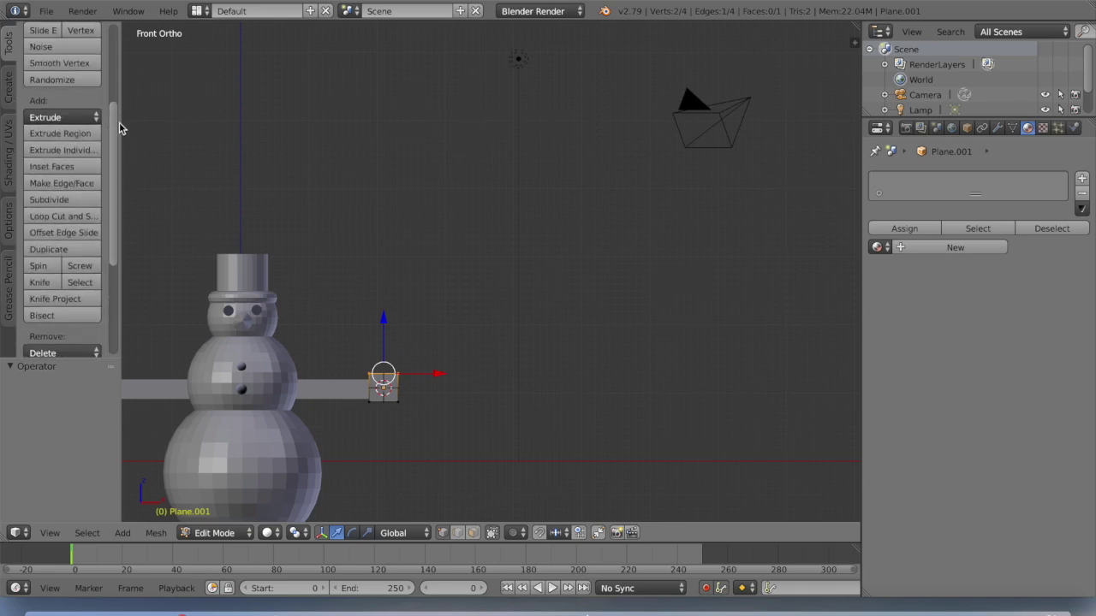
left_click(74, 134)
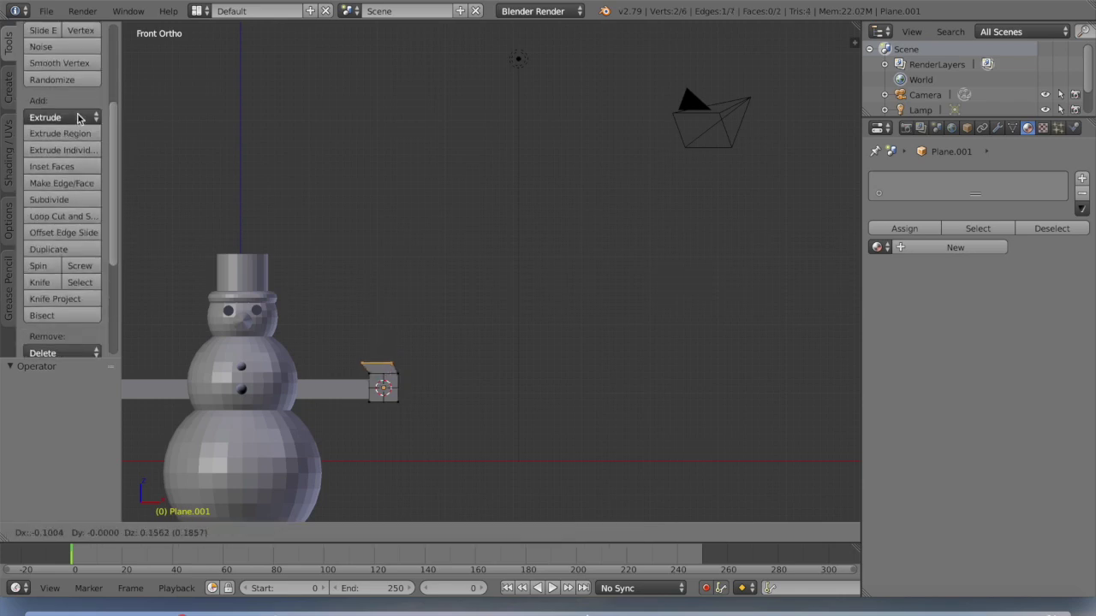
left_click(76, 120)
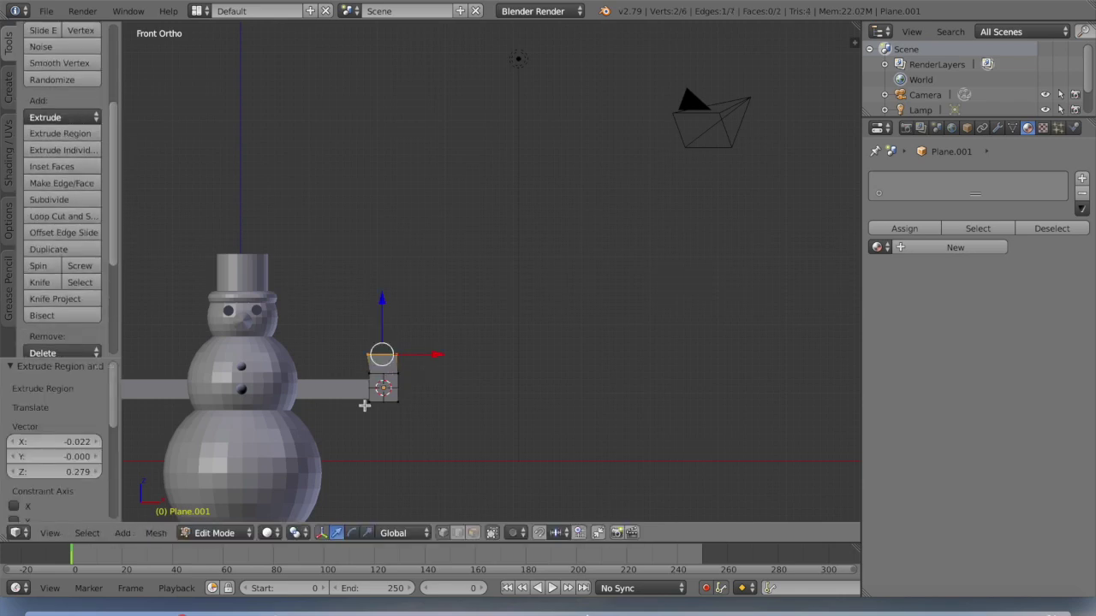
left_click(426, 356)
left_click_drag(438, 357, 438, 360)
Step: Taper the extruded section by scaling its top edge along X to about 0.466
left_click(367, 532)
key("s")
key("x")
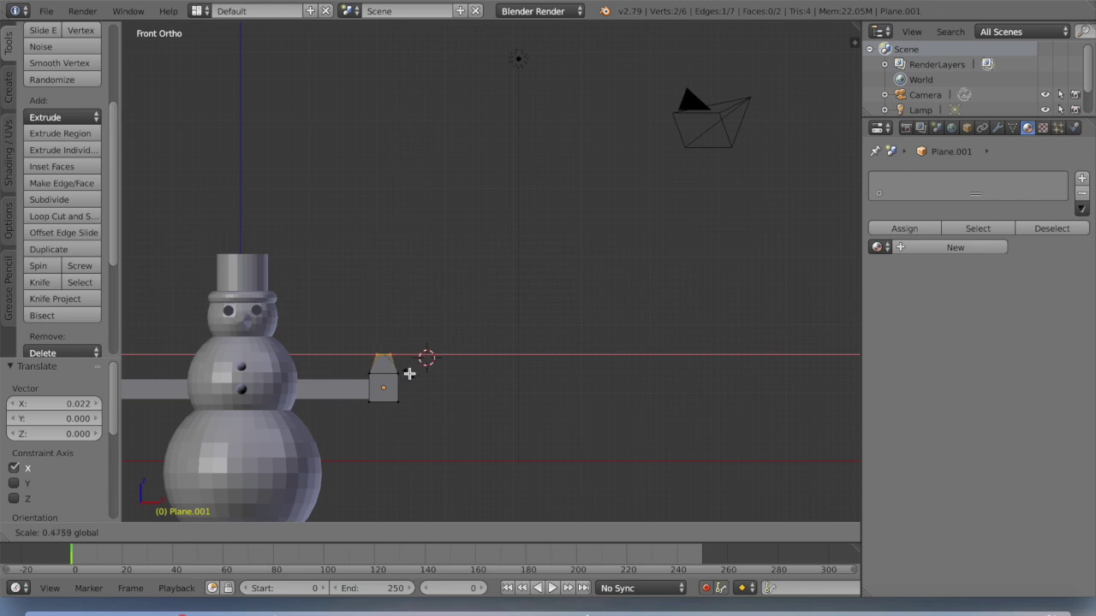
left_click(435, 379)
key("s")
key("z")
left_click(450, 359)
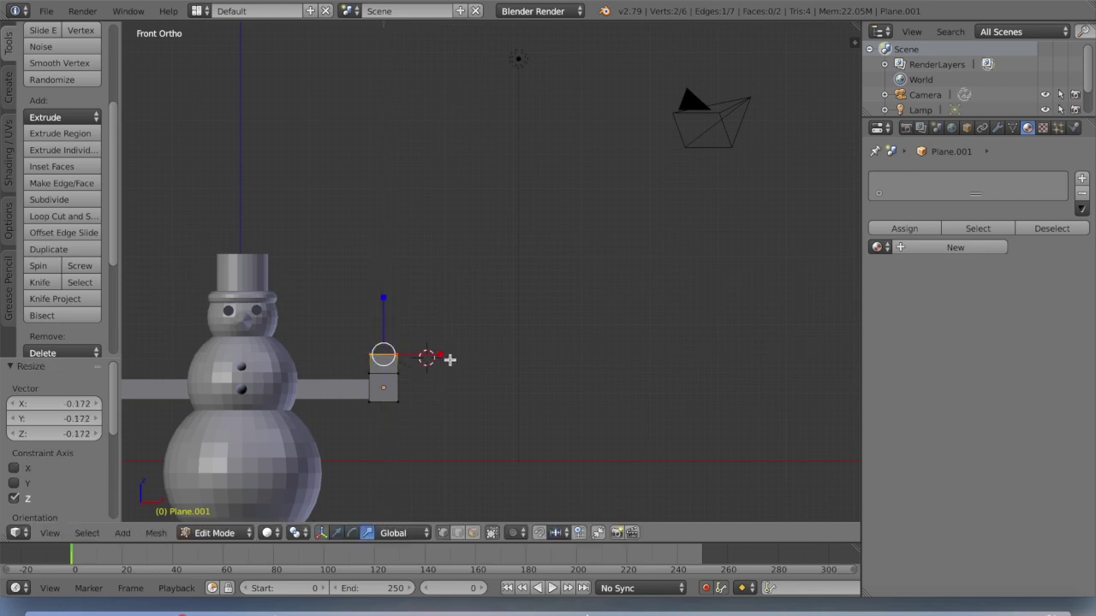
key("s")
key("x")
left_click(409, 358)
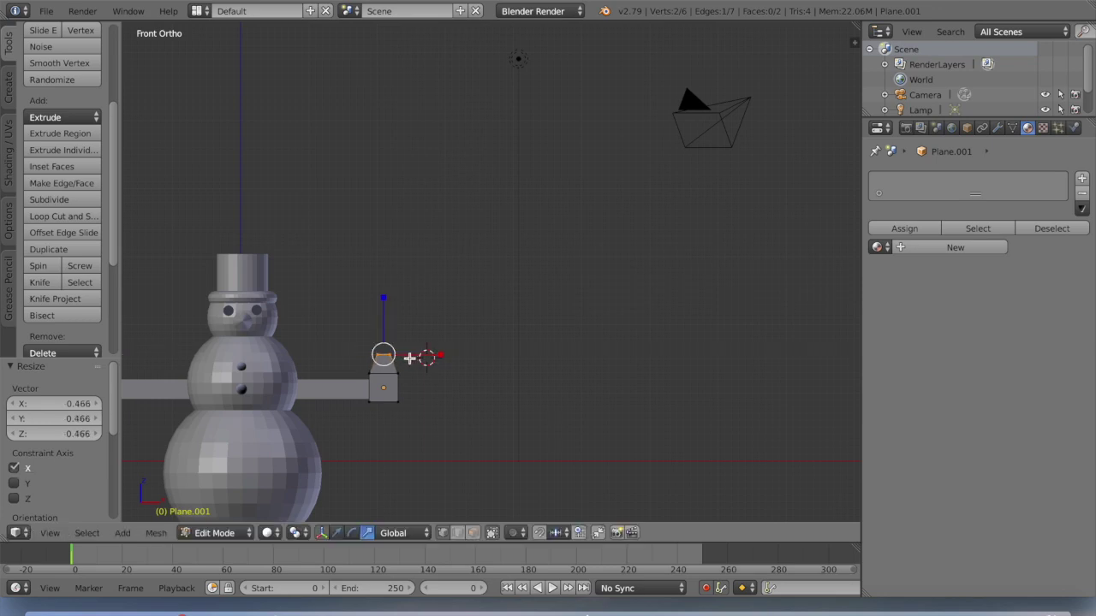
Step: Try scaling the tapered top edge together with the square's upper-left vertex to about 0.740, and undo the scaling
right_click(368, 373, "shift")
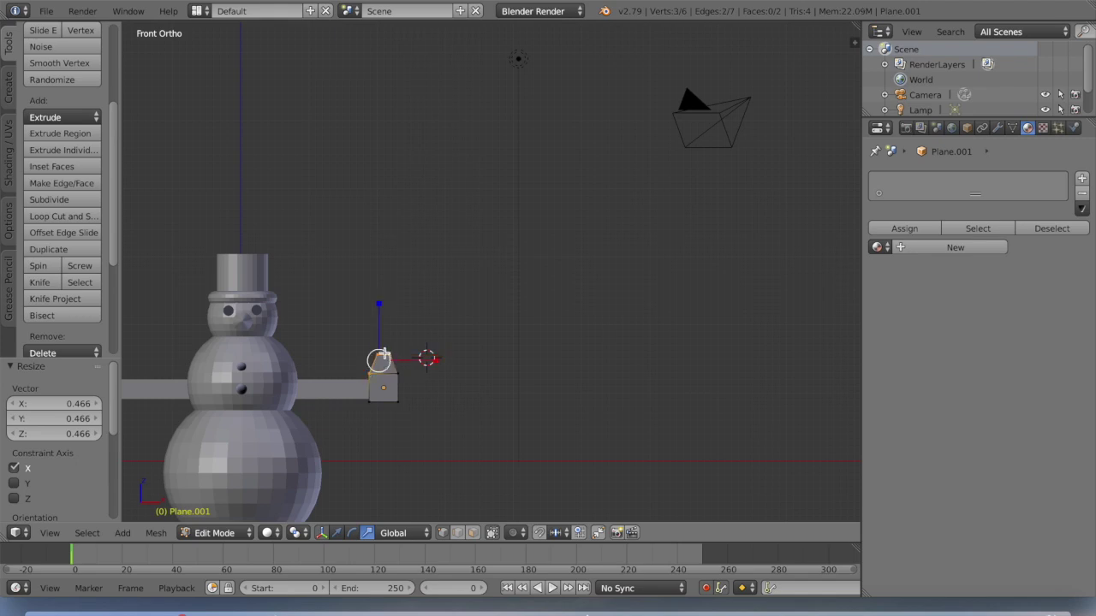
key("s")
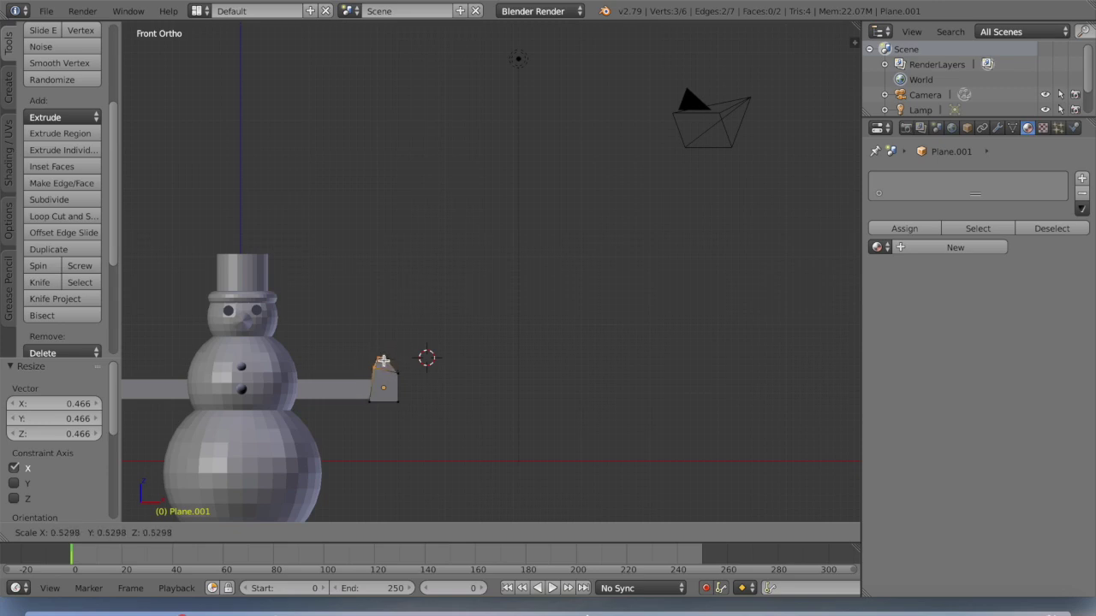
left_click(381, 363)
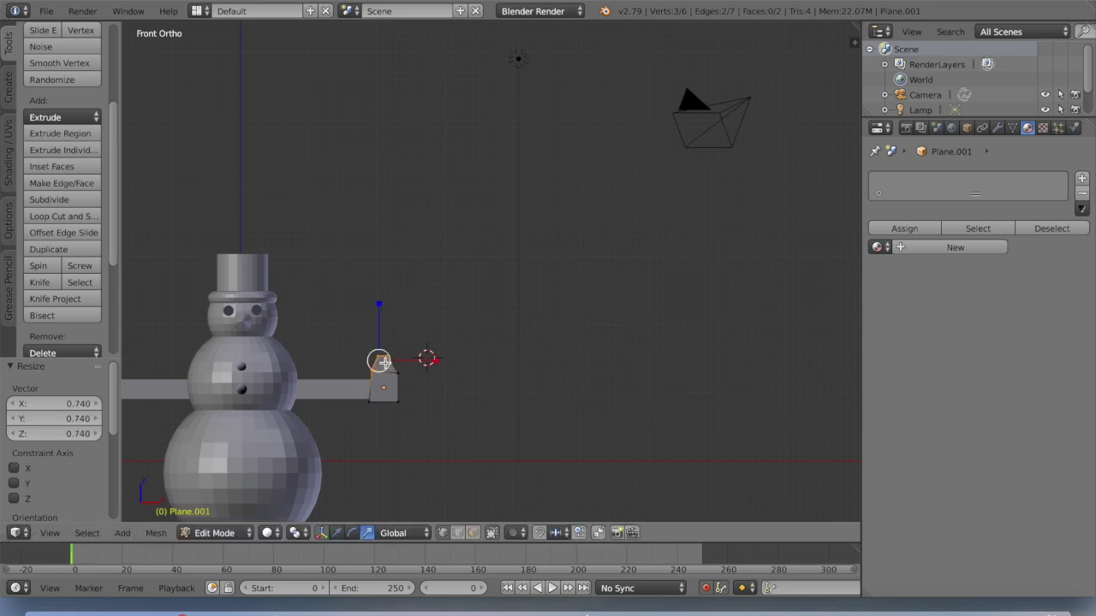
scroll(113, 288, "down", 5)
scroll(112, 288, "down", 3)
left_click(39, 275)
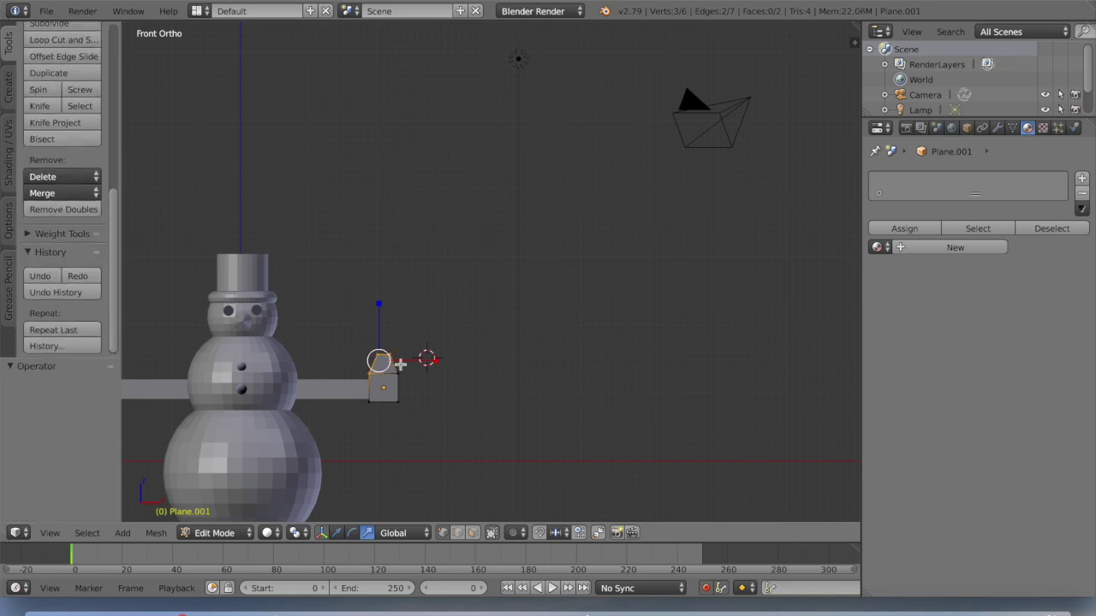
Step: Select only the tapered section's left slanted edge and extrude it about -0.067 in X and 0.201 in Z
key("a")
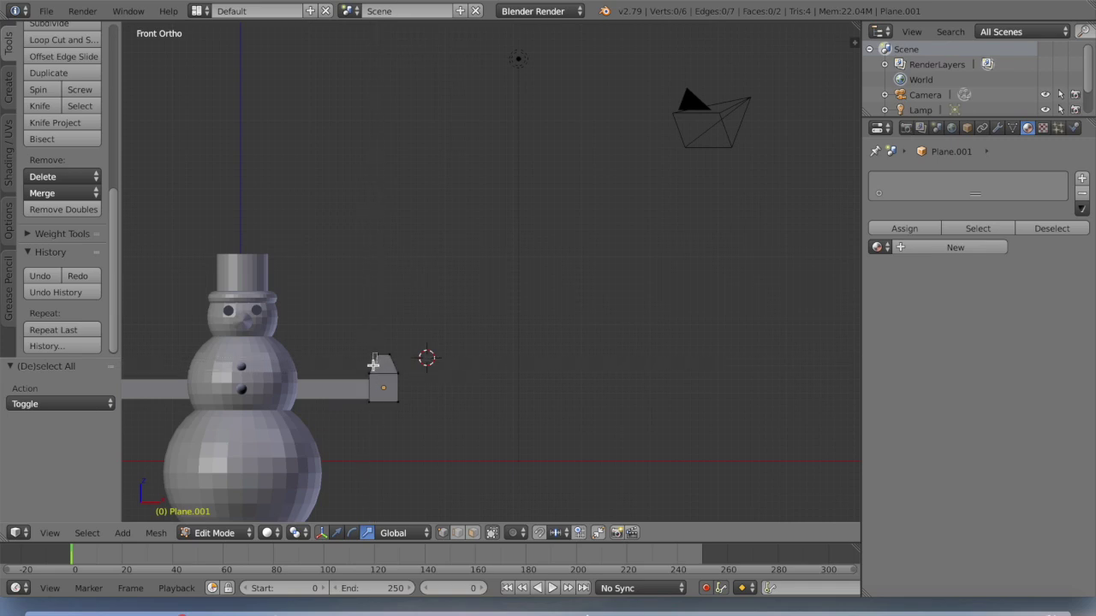
left_click_drag(370, 373, 367, 376)
key("b")
left_click_drag(114, 199, 115, 85)
left_click(83, 182)
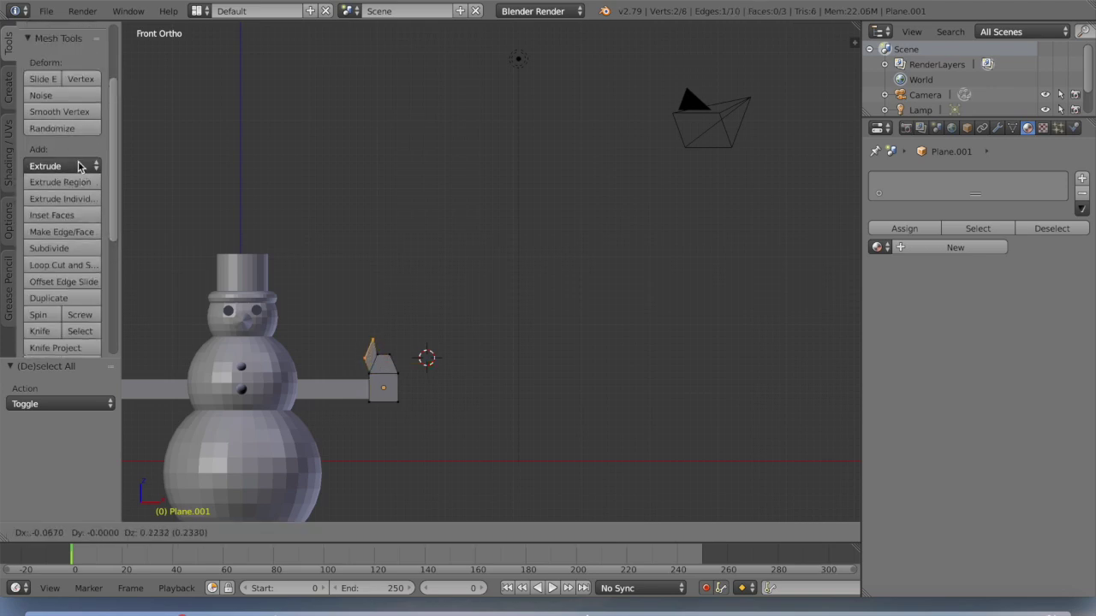
left_click(80, 168)
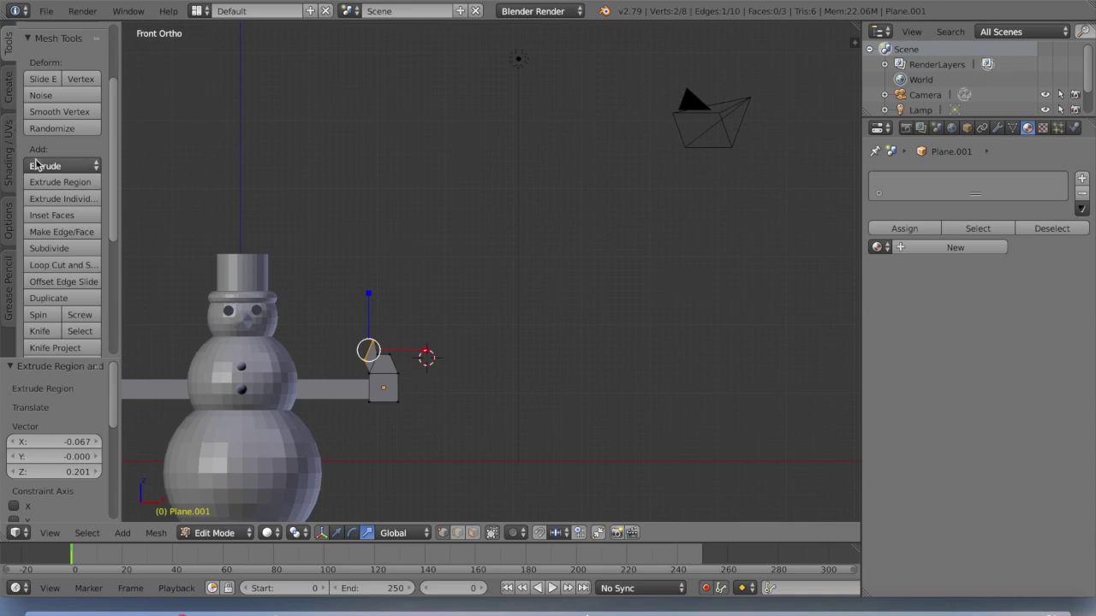
Step: Extrude the slanted edge again about 0.212 in Z, scale it along Z to about -0.625, and restore the translate manipulator
left_click(89, 181)
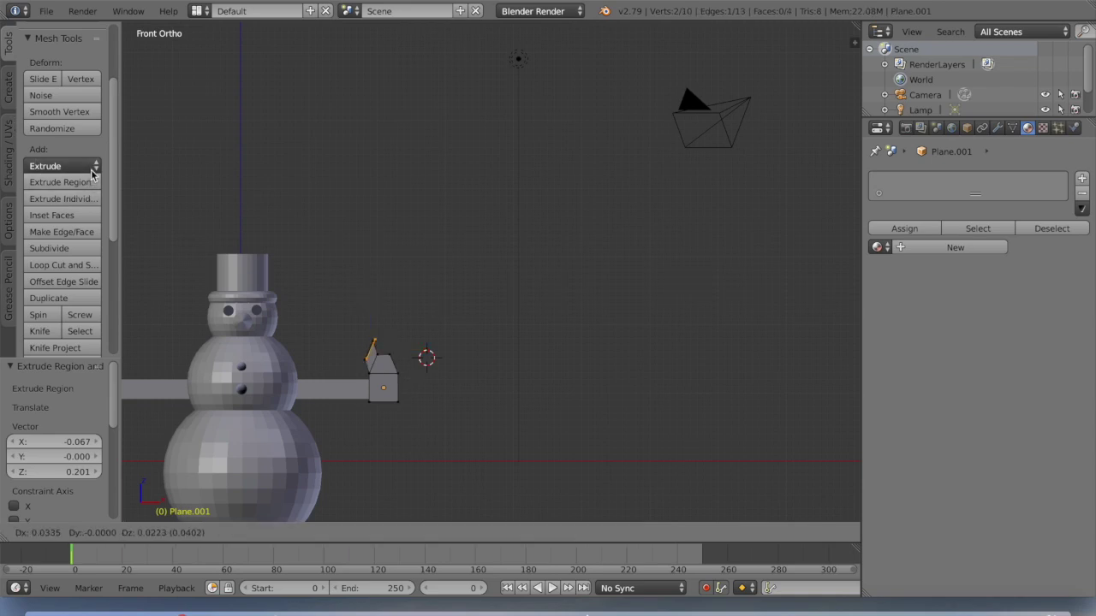
left_click(92, 165)
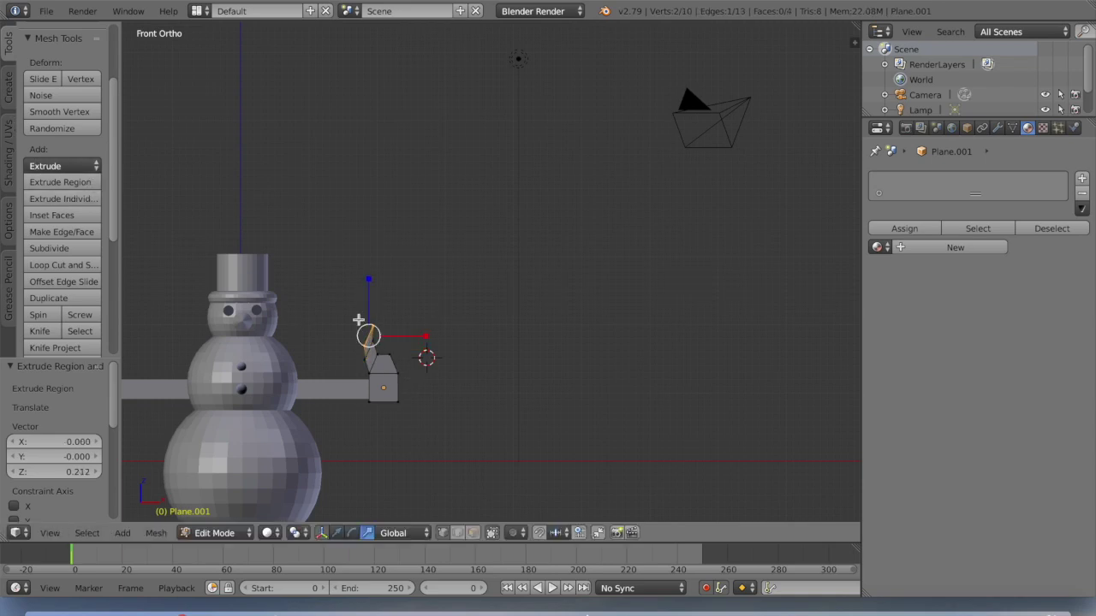
key("s")
key("z")
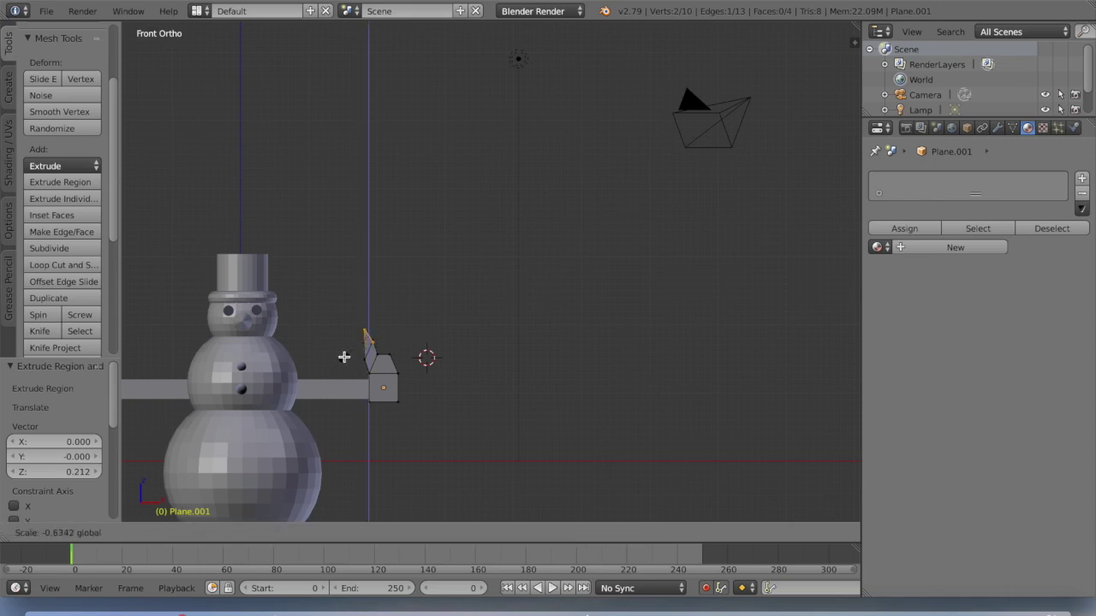
left_click(343, 358)
left_click(389, 357)
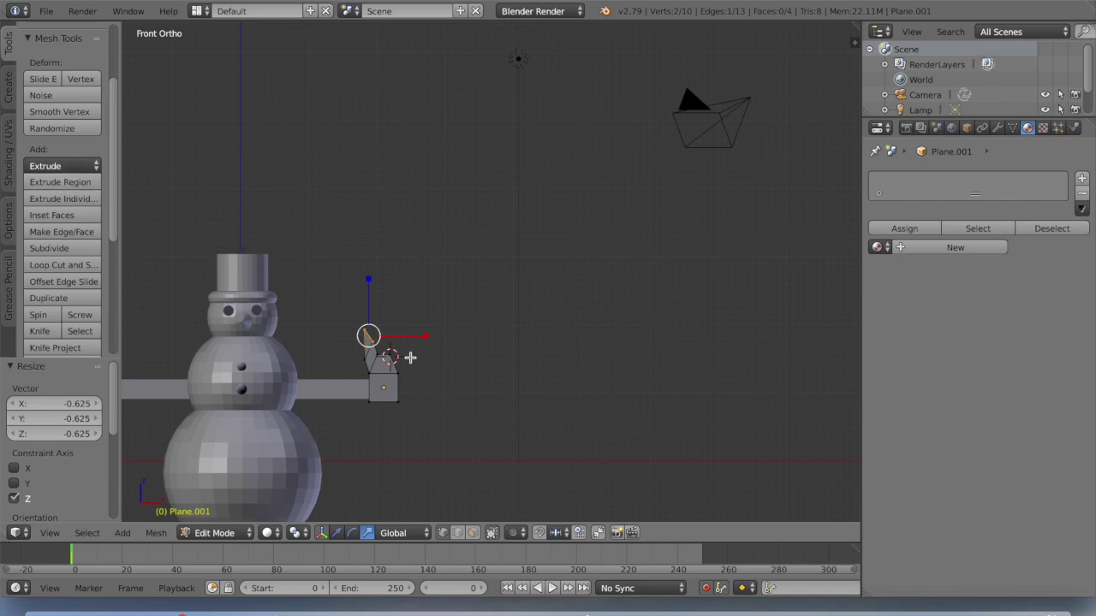
left_click(337, 533)
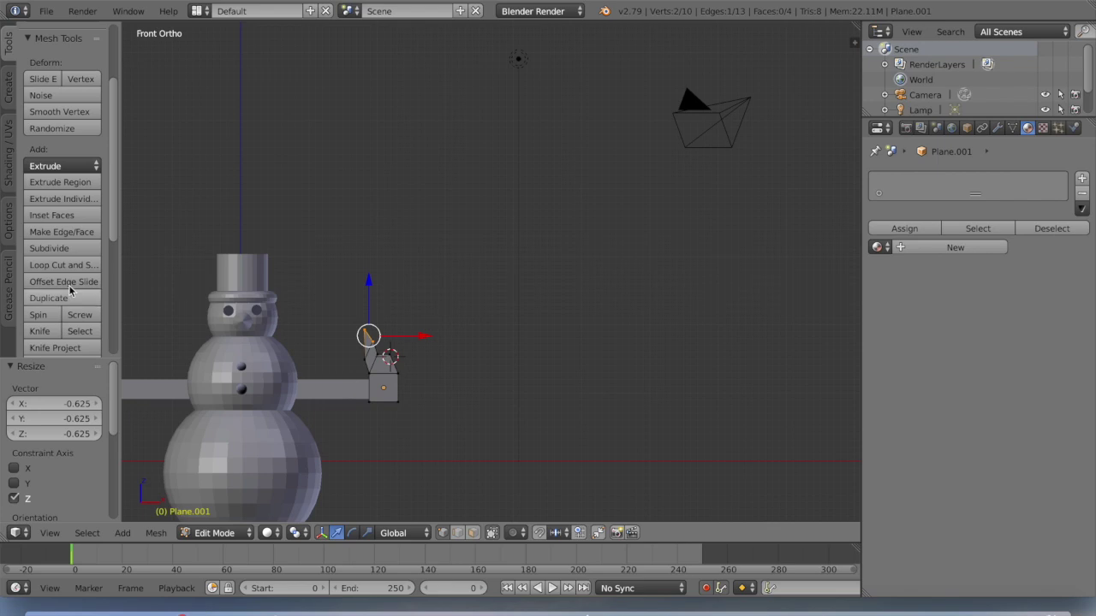
Step: Undo the hand edits step by step back to the plain four-vertex square plane with everything selected
scroll(100, 345, "down", 7)
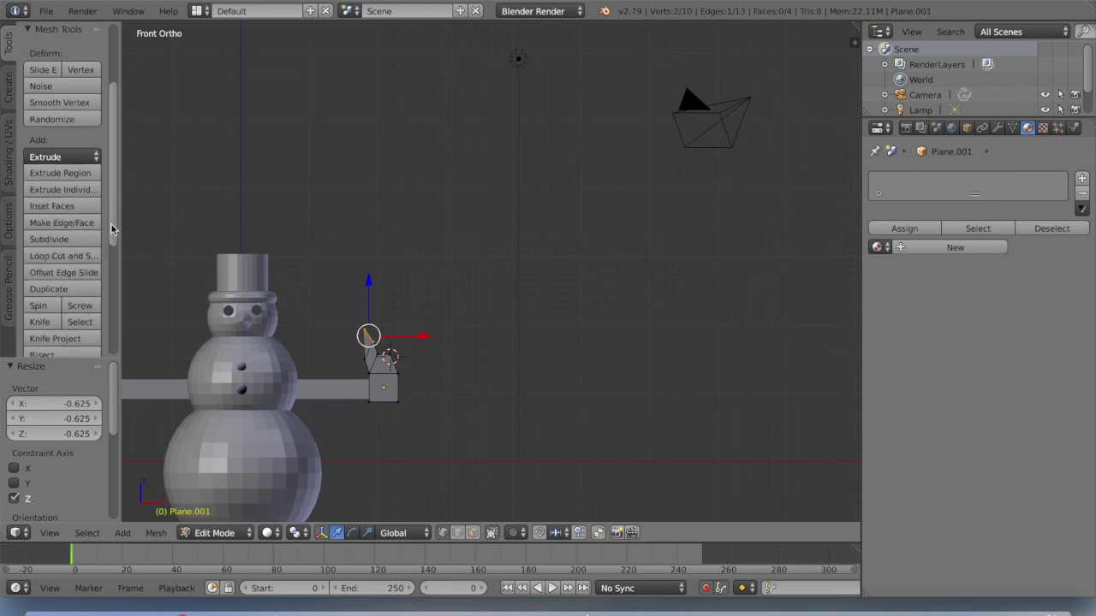
left_click(55, 273)
left_click(54, 272)
left_click(54, 272)
left_click(53, 272)
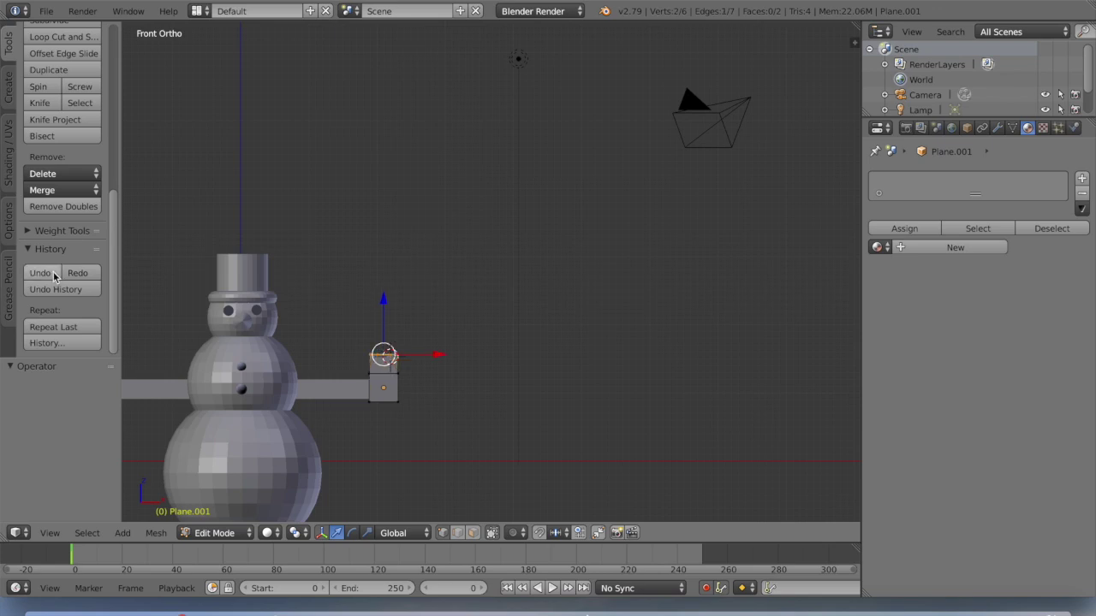
left_click(53, 271)
left_click(53, 271)
left_click(53, 272)
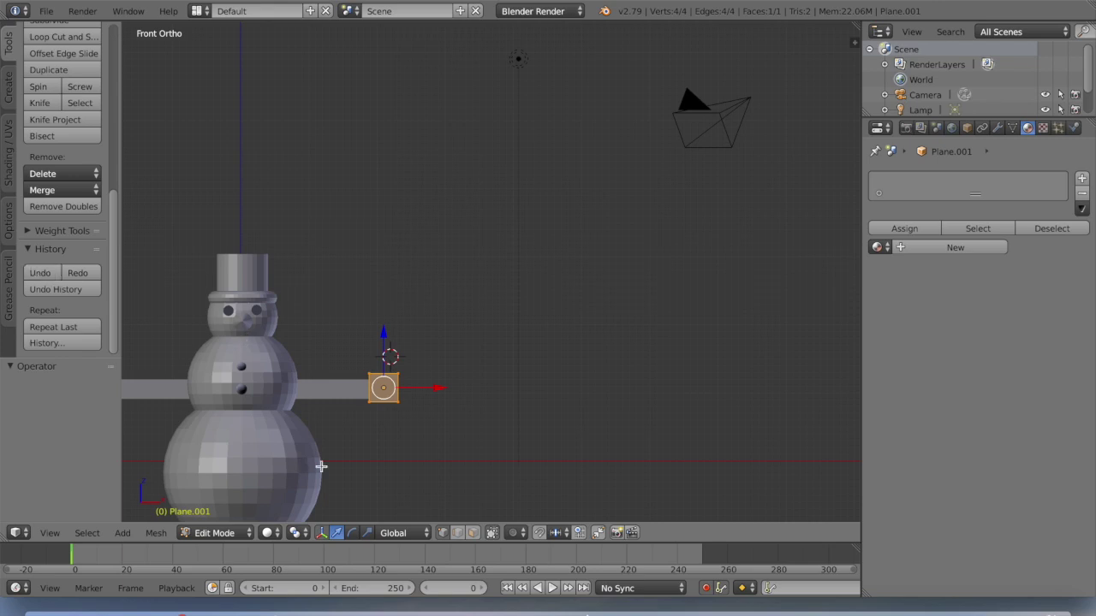
Step: Return to Object Mode and delete the square hand plane at the end of the snowman's arm
key("x")
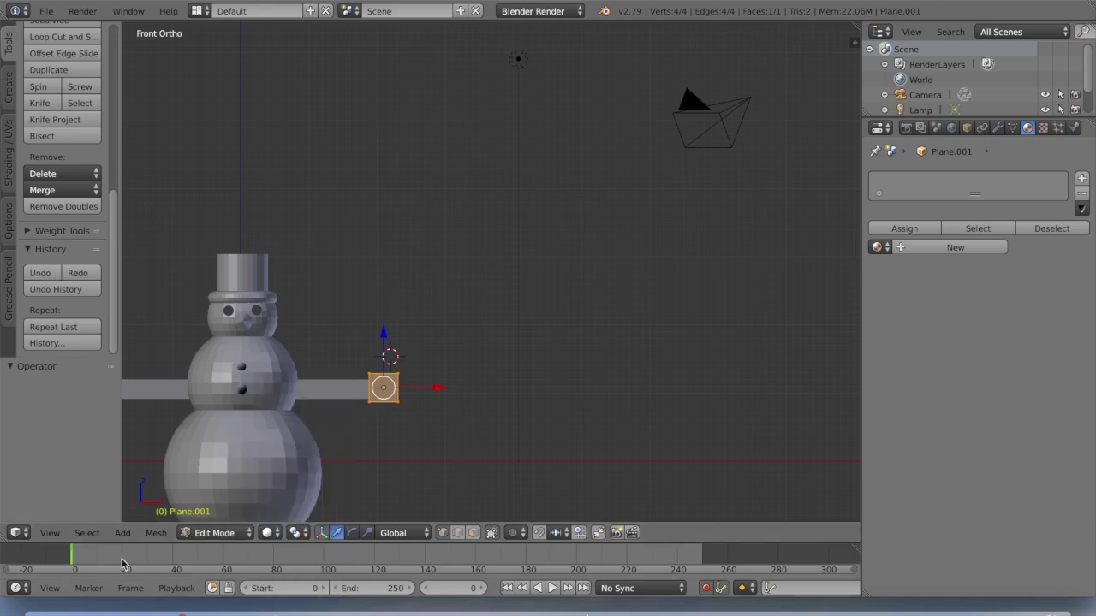
left_click(205, 531)
left_click(202, 518)
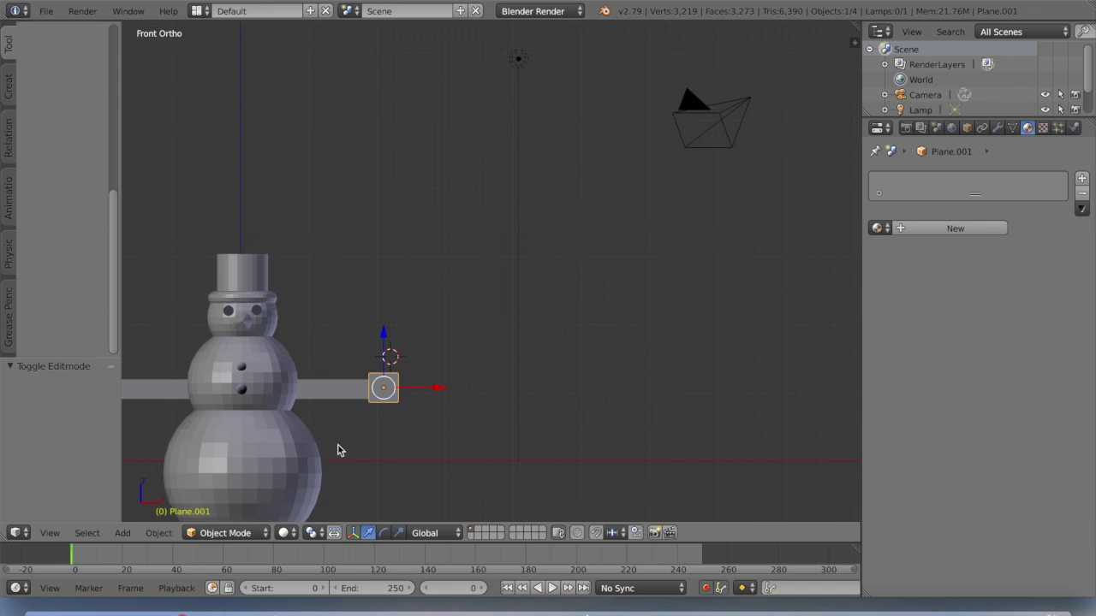
key("x")
left_click(338, 446)
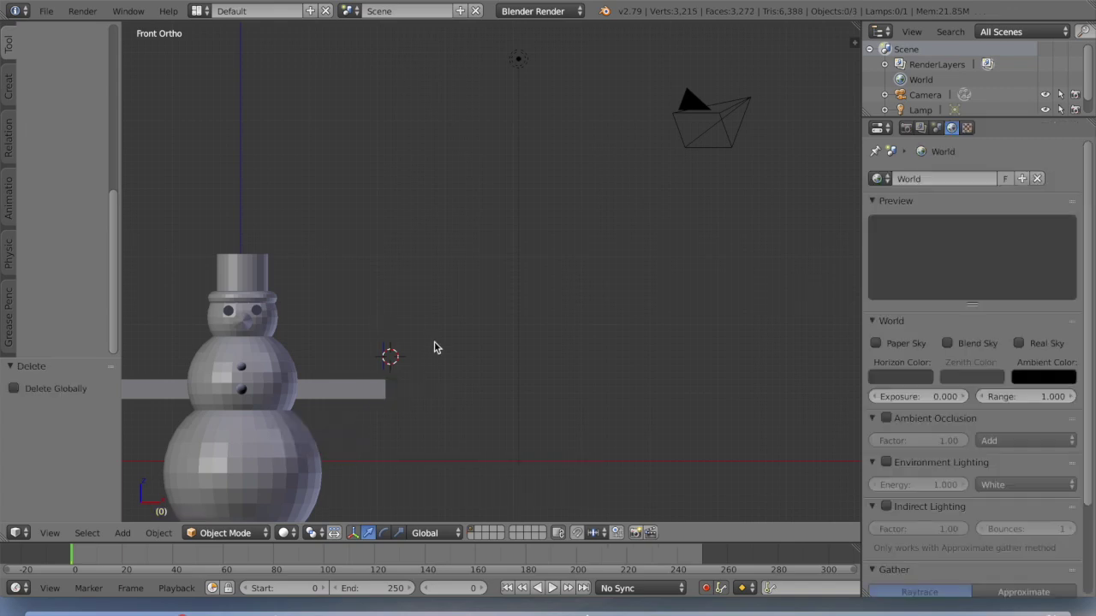
Step: Switch the view to perspective and examine the whole snowman from several angles
left_click(49, 532)
left_click(122, 348)
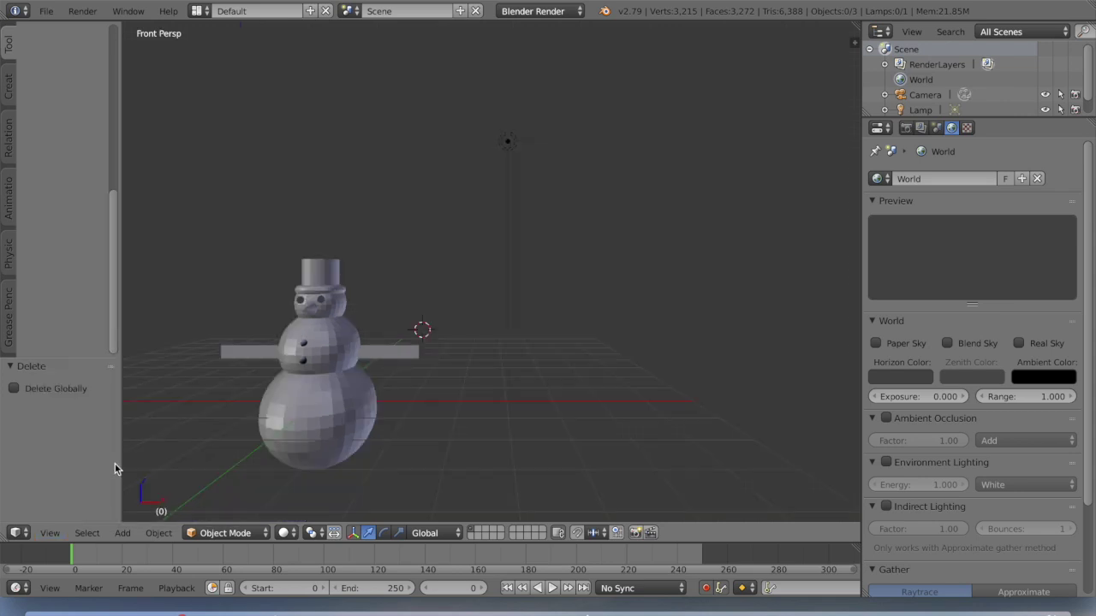
left_click(59, 533)
left_click(548, 405)
scroll(279, 379, "right", 5)
scroll(279, 379, "left", 15)
scroll(279, 379, "right", 10)
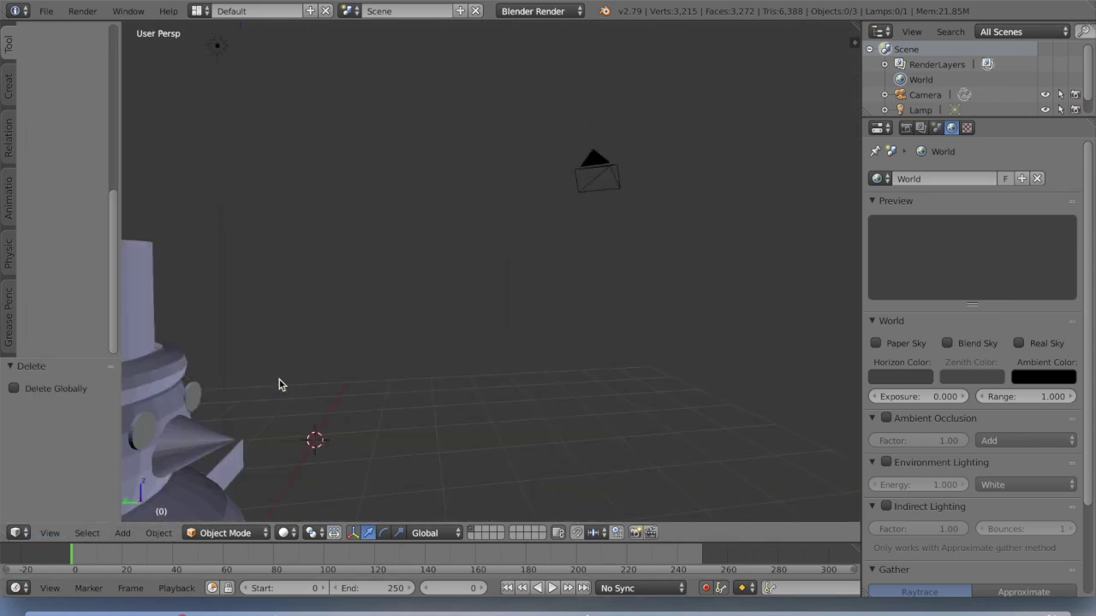
scroll(279, 379, "right", 10)
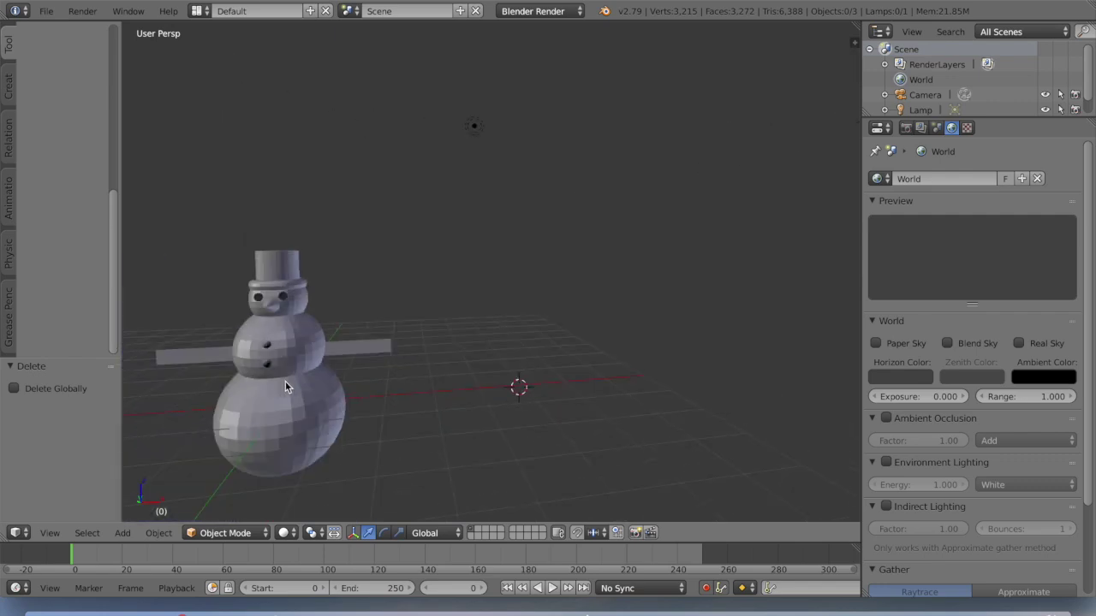
scroll(285, 381, "down", 1)
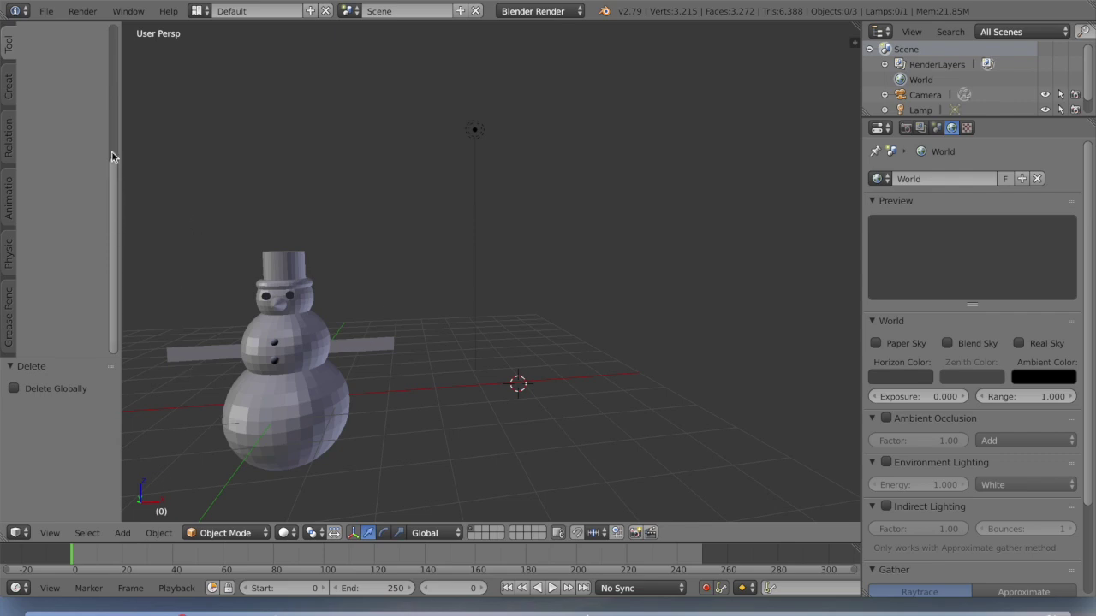
Step: Place the 3D cursor at the snowman's neck and add a UV sphere there, scaled to about 0.338 and again to about 0.262
left_click_drag(111, 151, 115, 49)
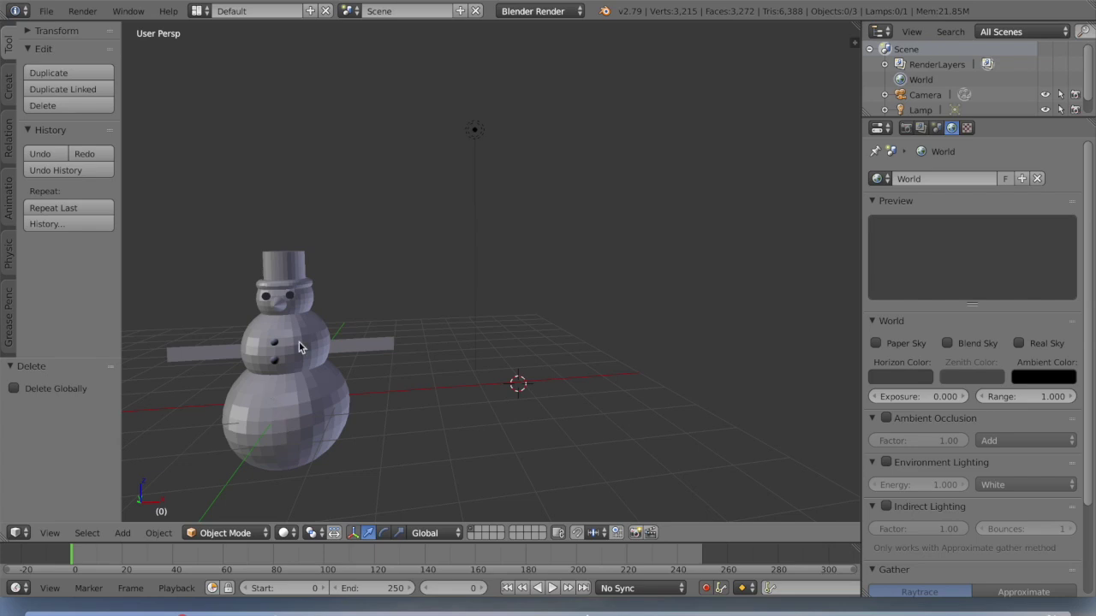
left_click(122, 533)
mouse_move(142, 515)
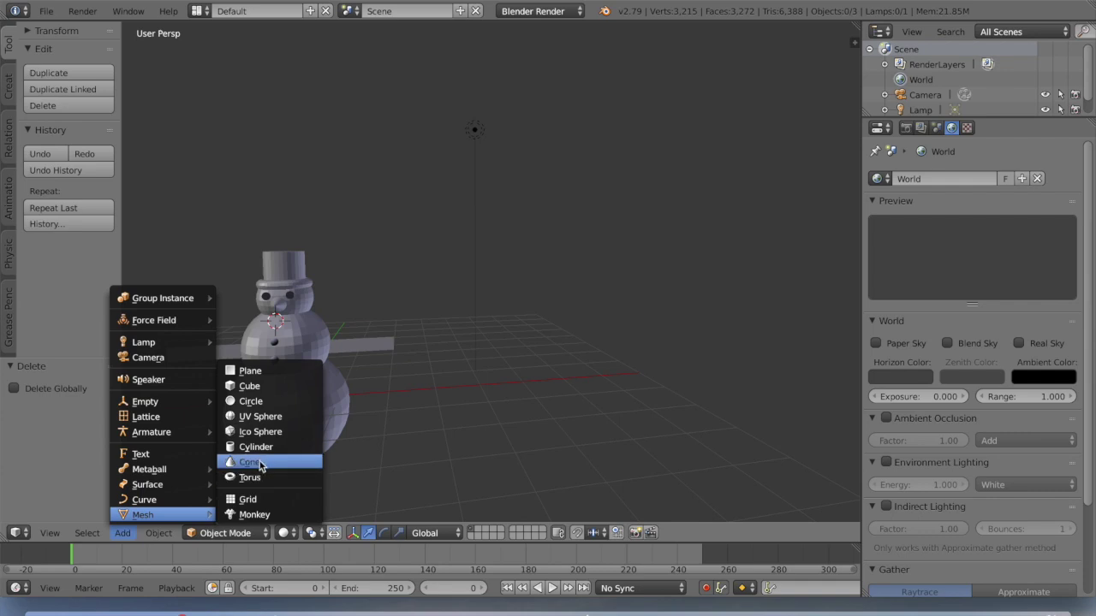
left_click(261, 417)
key("s")
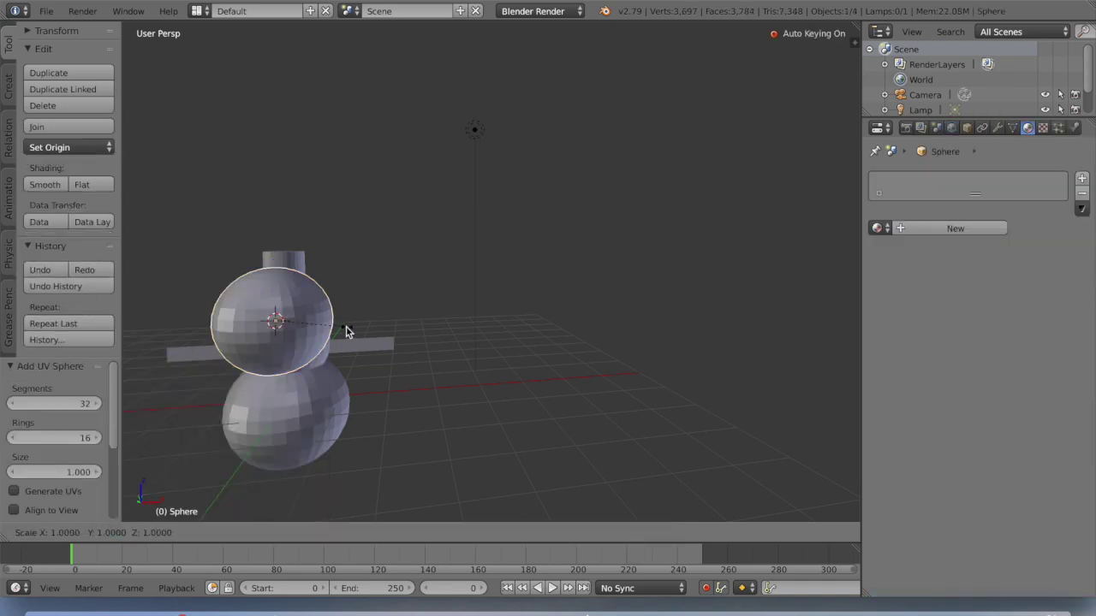
left_click(292, 342)
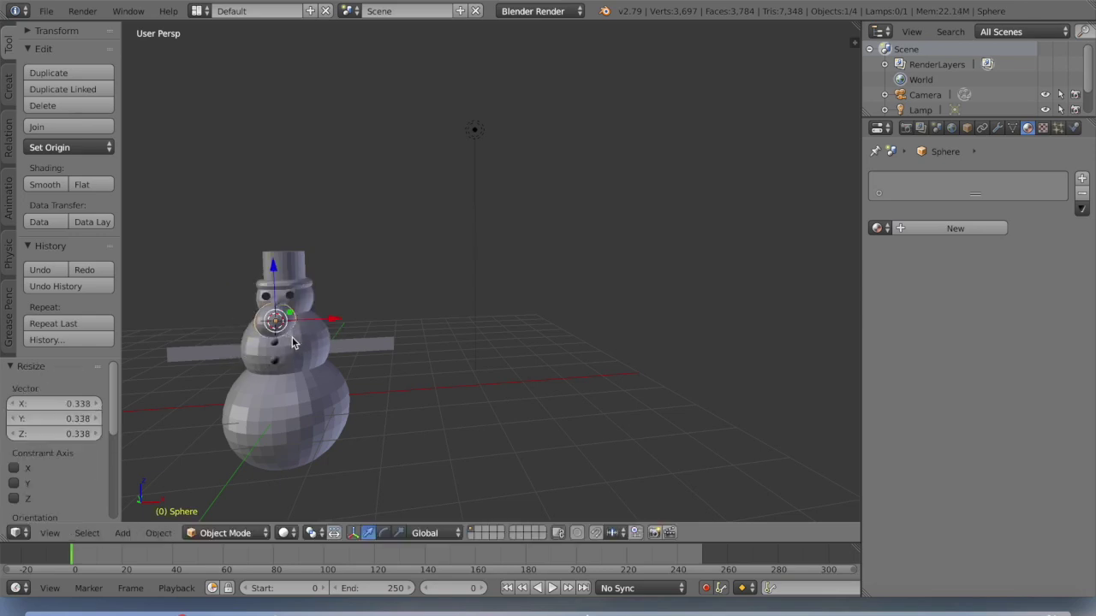
key("s")
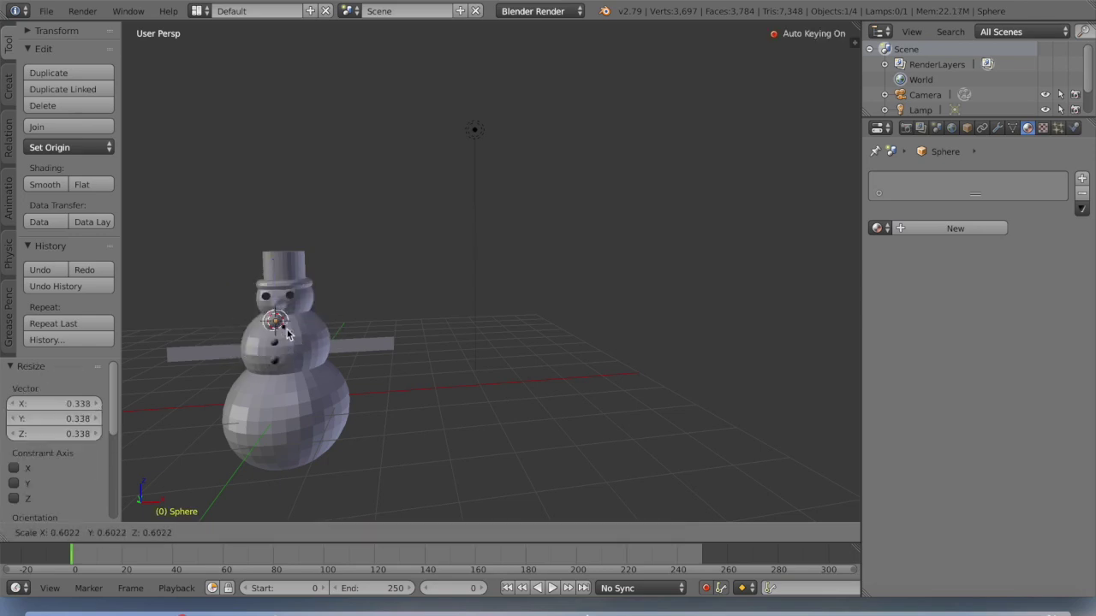
left_click(280, 335)
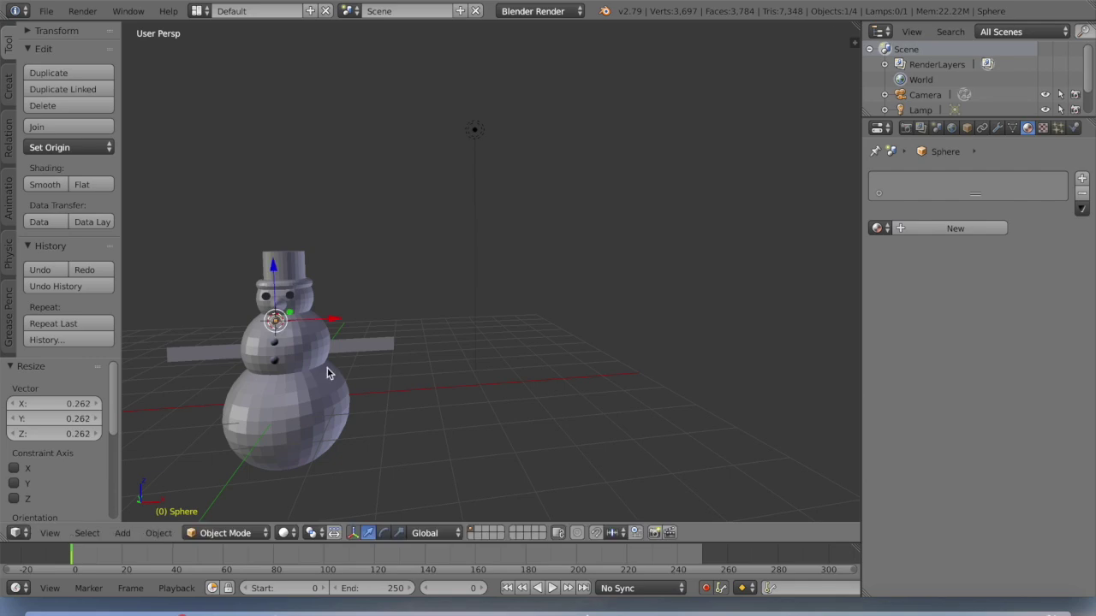
Step: Add a cone mesh at the snowman's neck and scale it uniformly to about -0.126
scroll(331, 373, "left", 5)
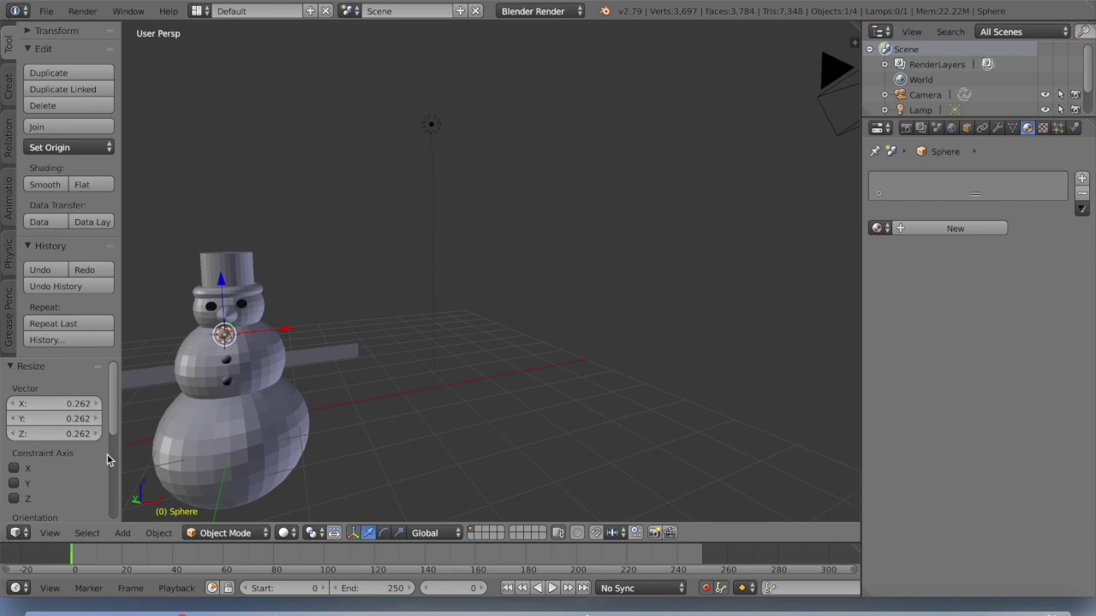
left_click(124, 533)
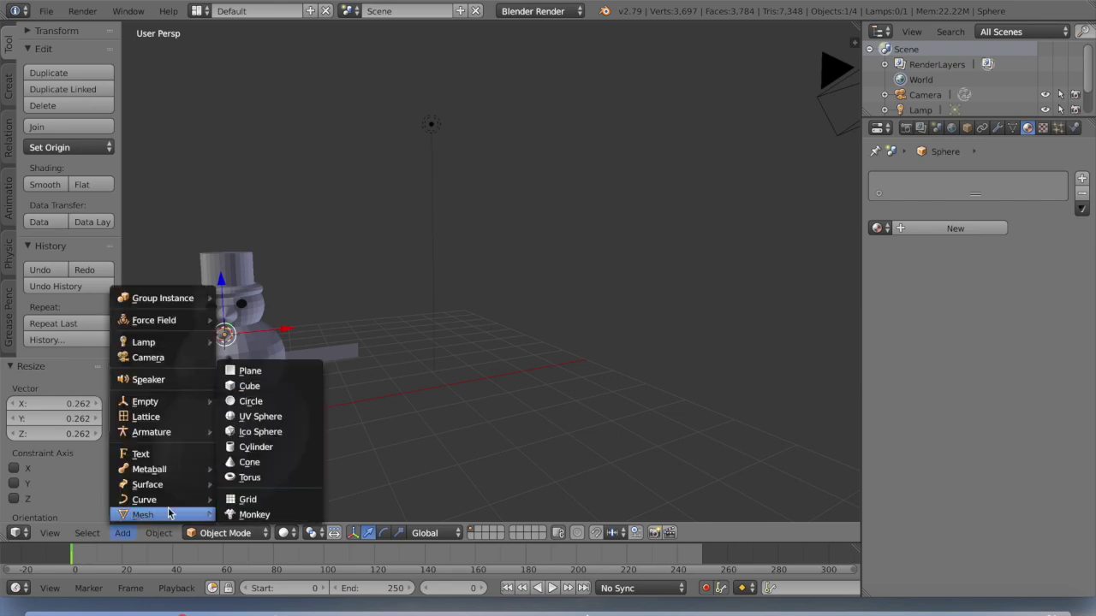
left_click(251, 462)
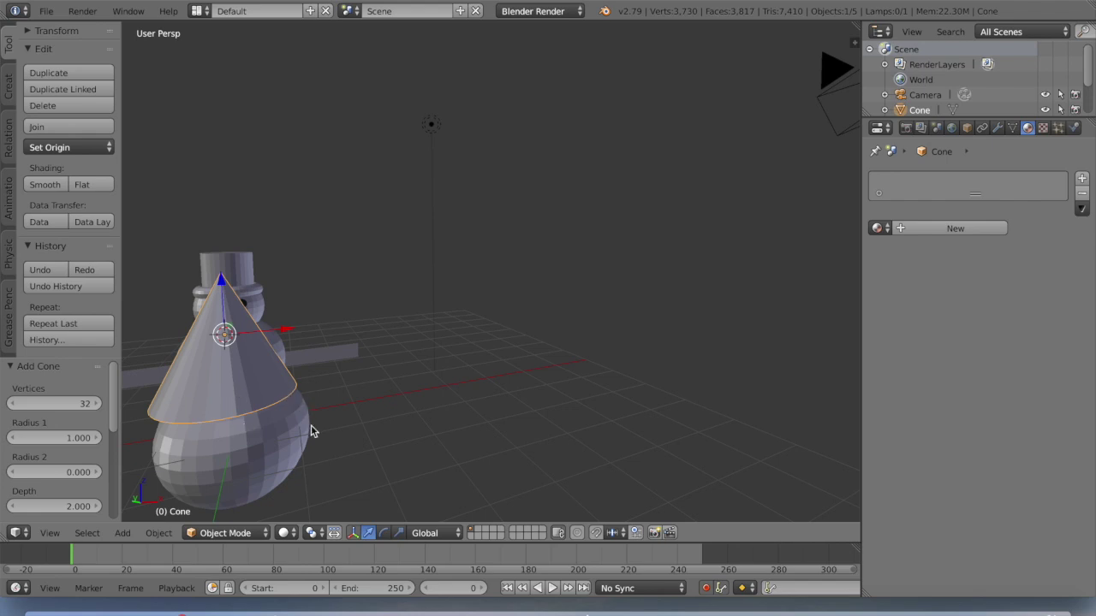
scroll(311, 425, "left", 5)
scroll(311, 425, "right", 10)
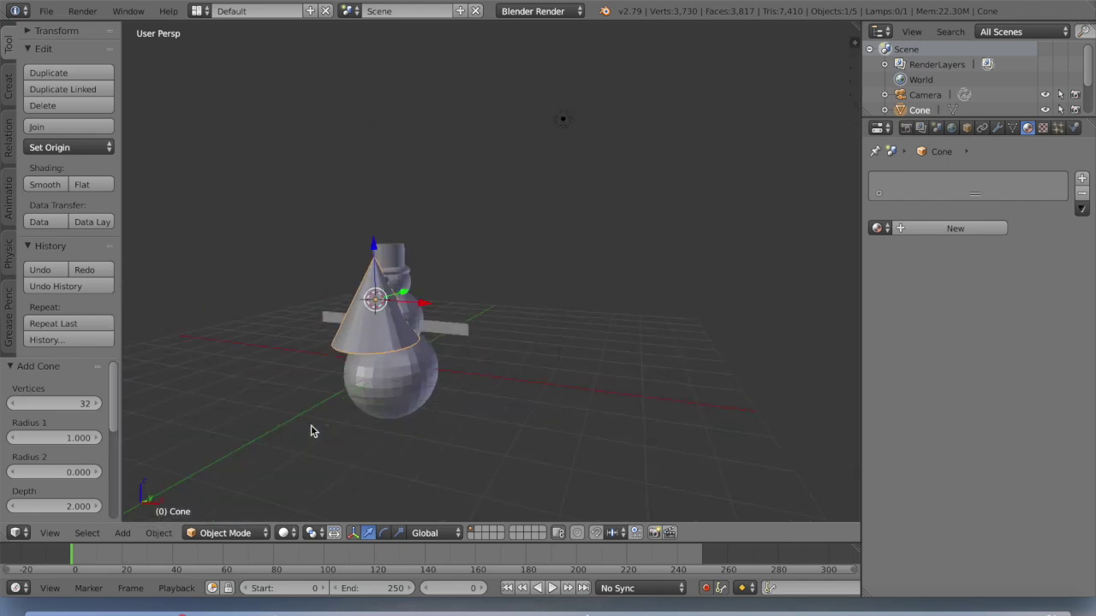
scroll(311, 426, "right", 4)
scroll(311, 426, "left", 10)
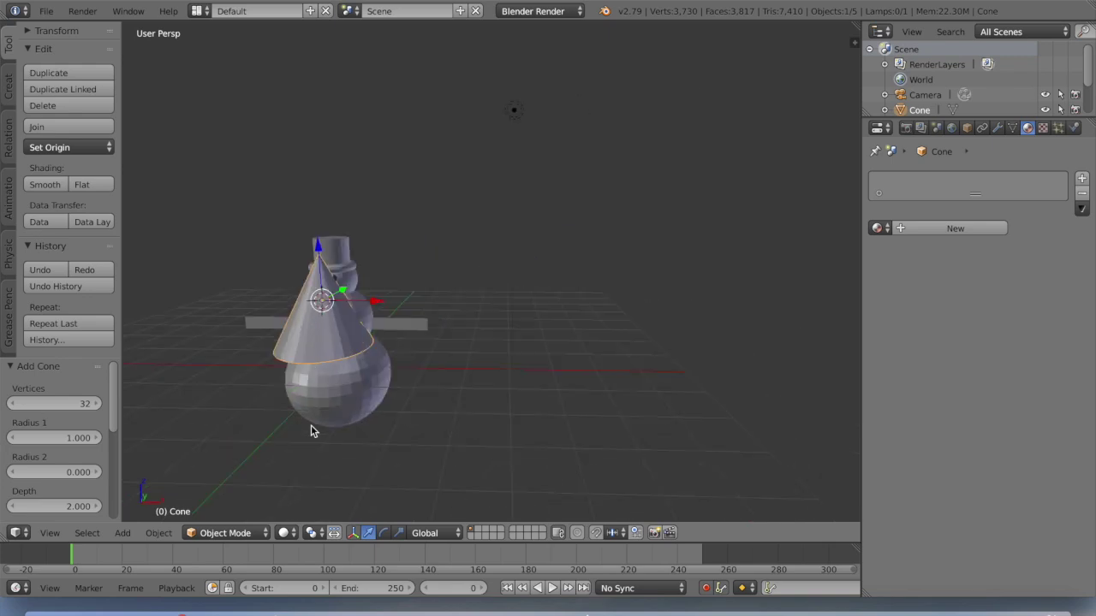
scroll(309, 425, "left", 2)
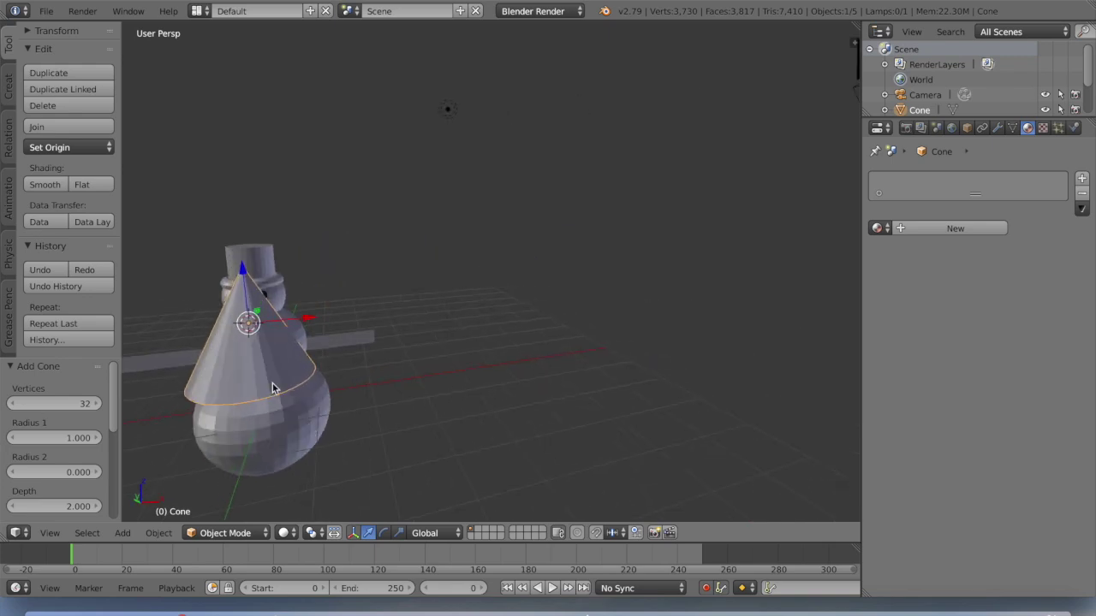
key("s")
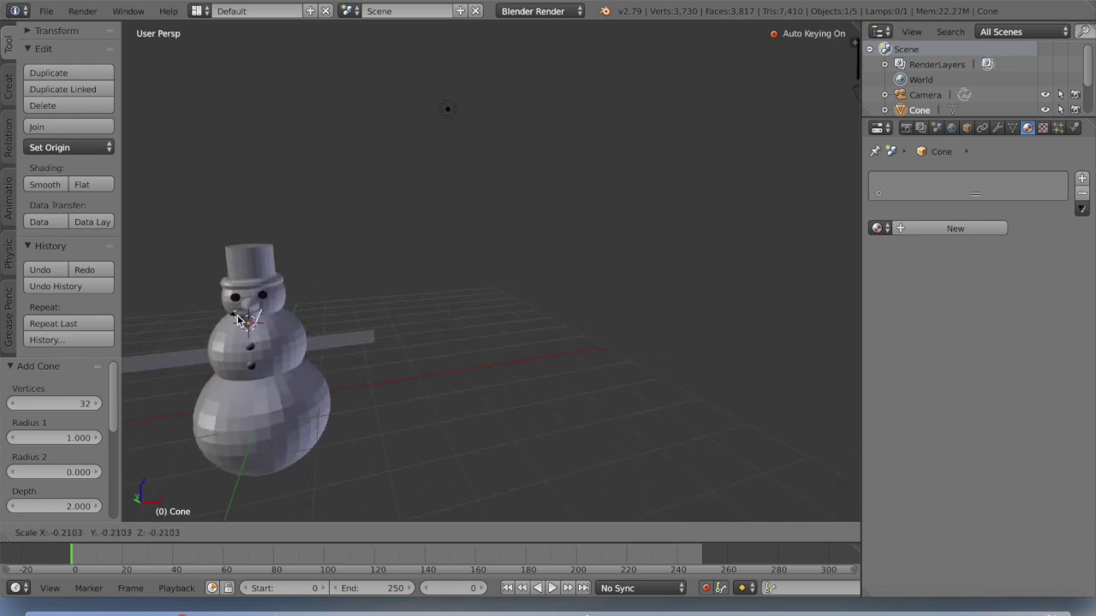
left_click(245, 321)
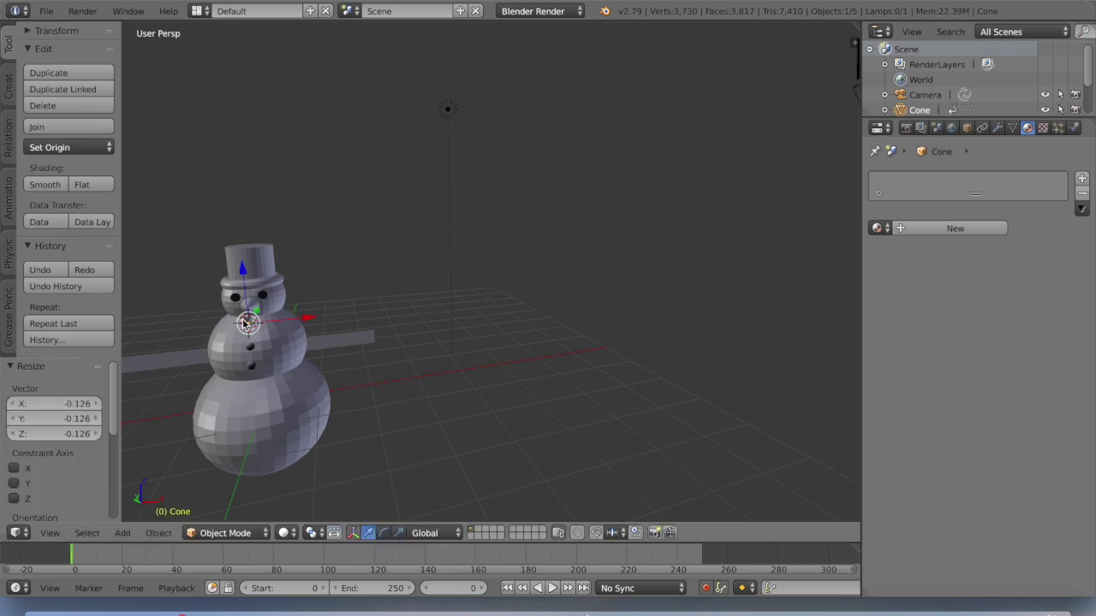
Step: Move the small cone about 0.365 along X and rotate it 90° about the Y axis
left_click_drag(294, 322, 316, 321)
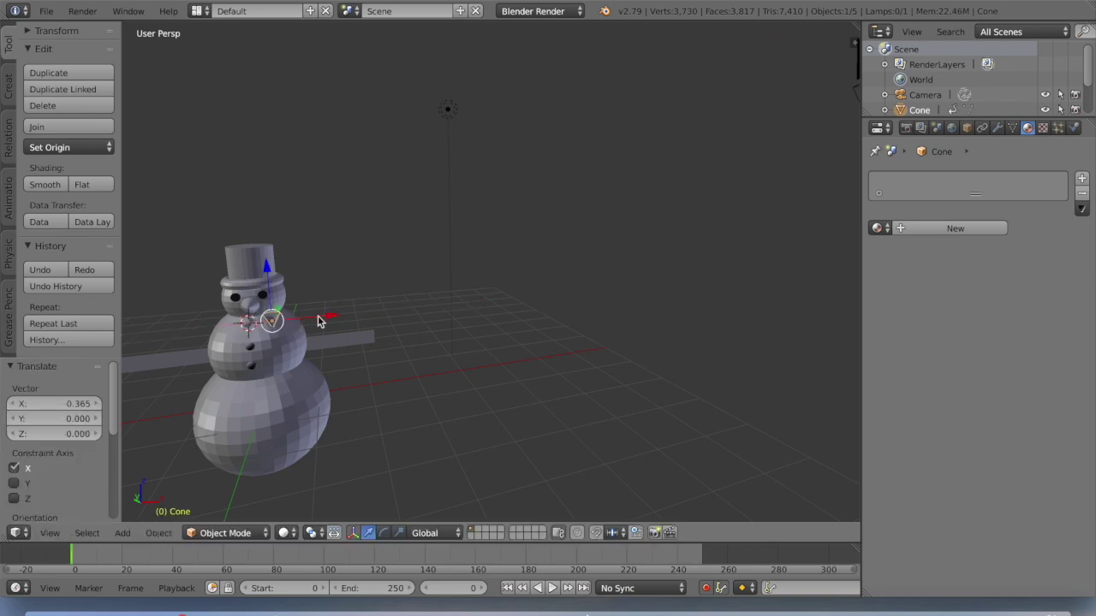
key("r")
type("y90")
key("Return")
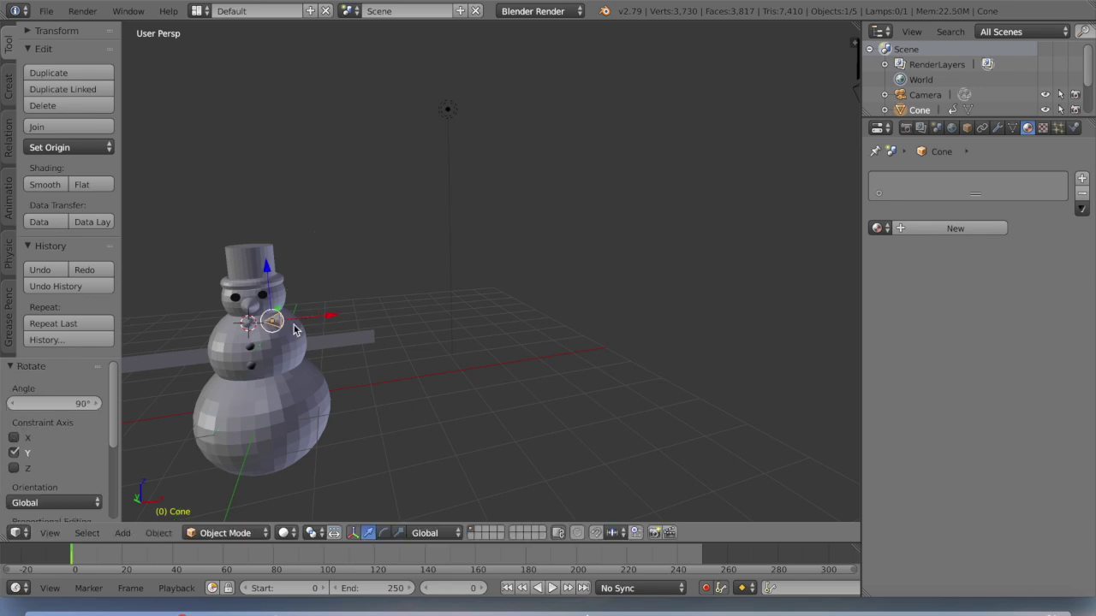
Step: Move the rotated cone about -0.213 along X, closer to the small sphere at the neck
key("g")
key("x")
left_click(323, 318)
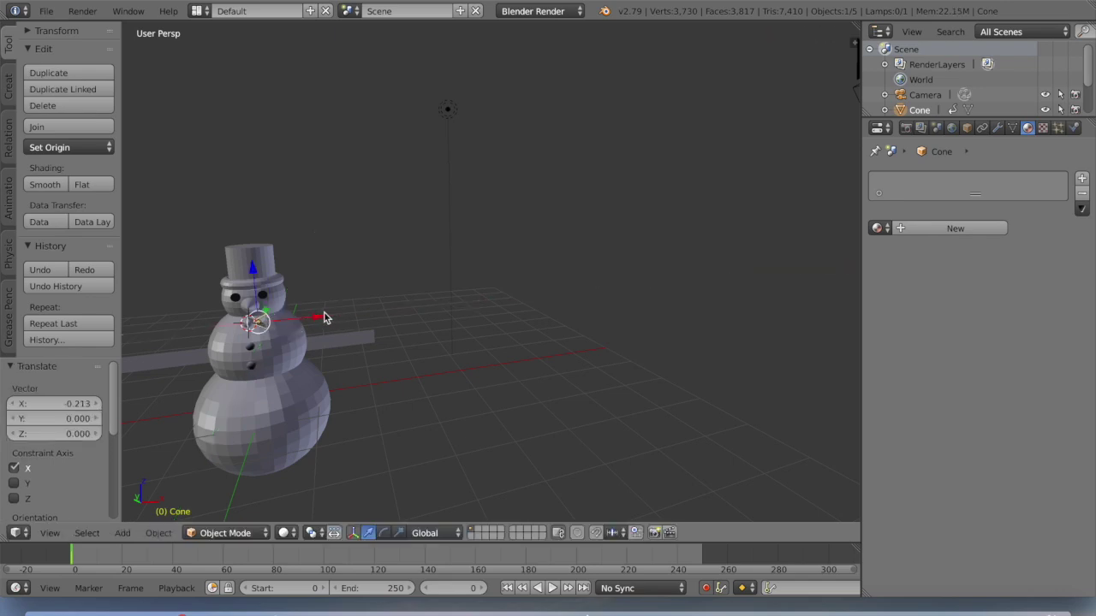
Step: Duplicate the cone, offset the copy about -0.891 in X, 0.332 in Y and -0.079 in Z, and start rotating it
left_click(95, 76)
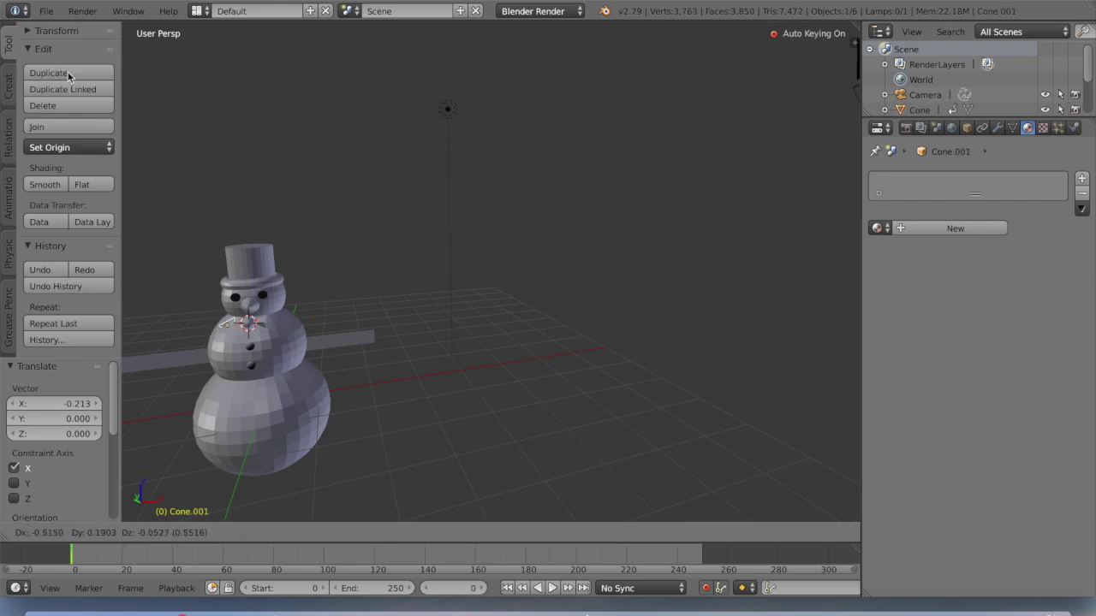
left_click(42, 77)
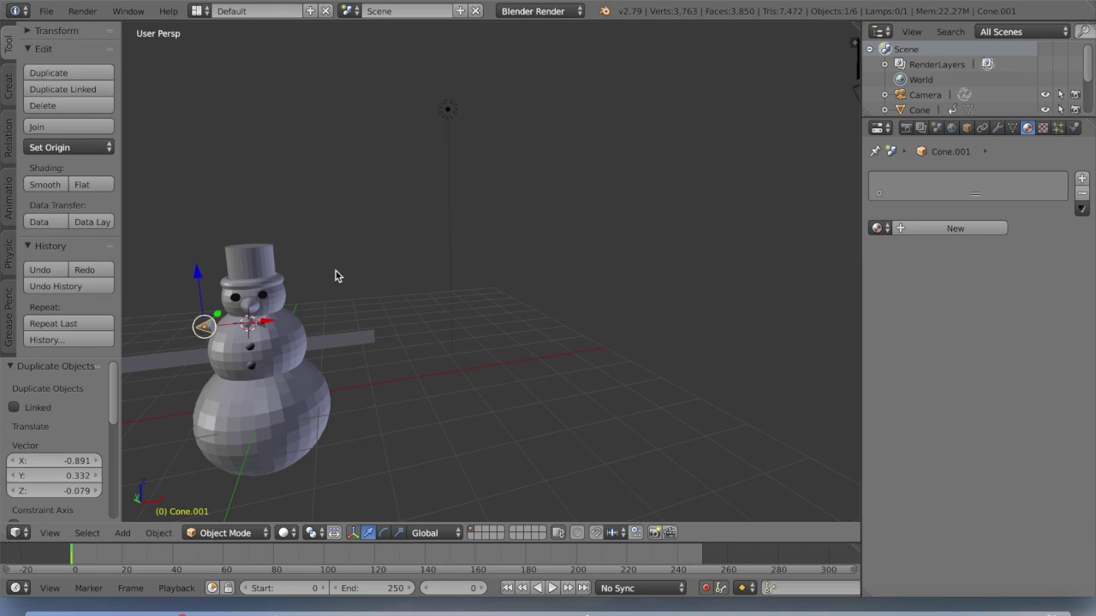
key("r")
Step: Try rotating the duplicated cone by 270° and 300° about Y, and by 90° and 180° about X
type("y270")
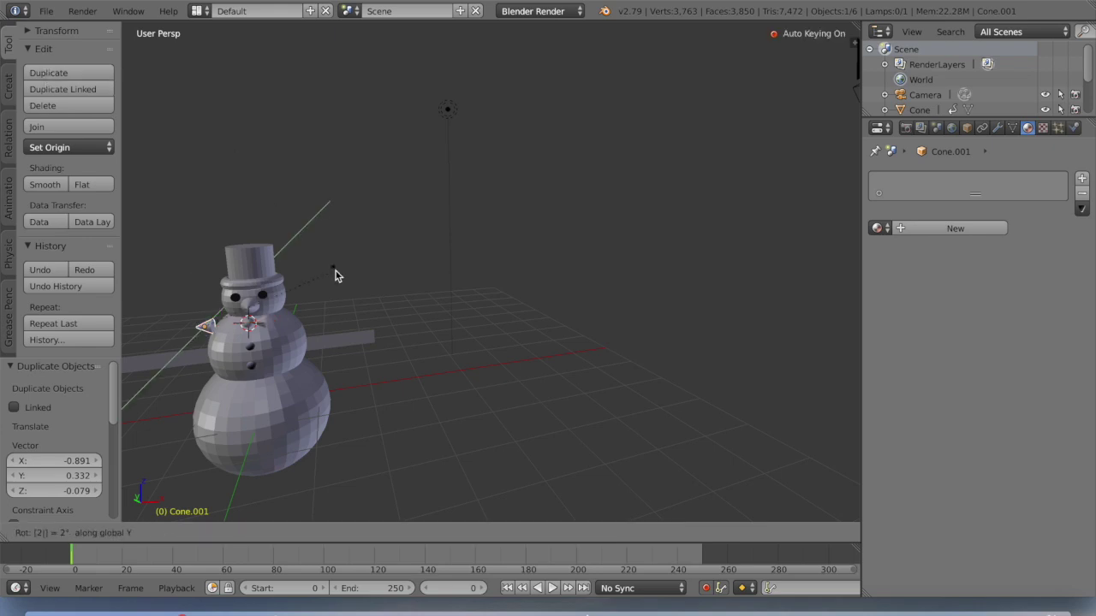
key("BackSpace")
key("BackSpace")
type("3")
key("BackSpace")
type("300")
key("BackSpace")
key("BackSpace")
key("BackSpace")
type("270")
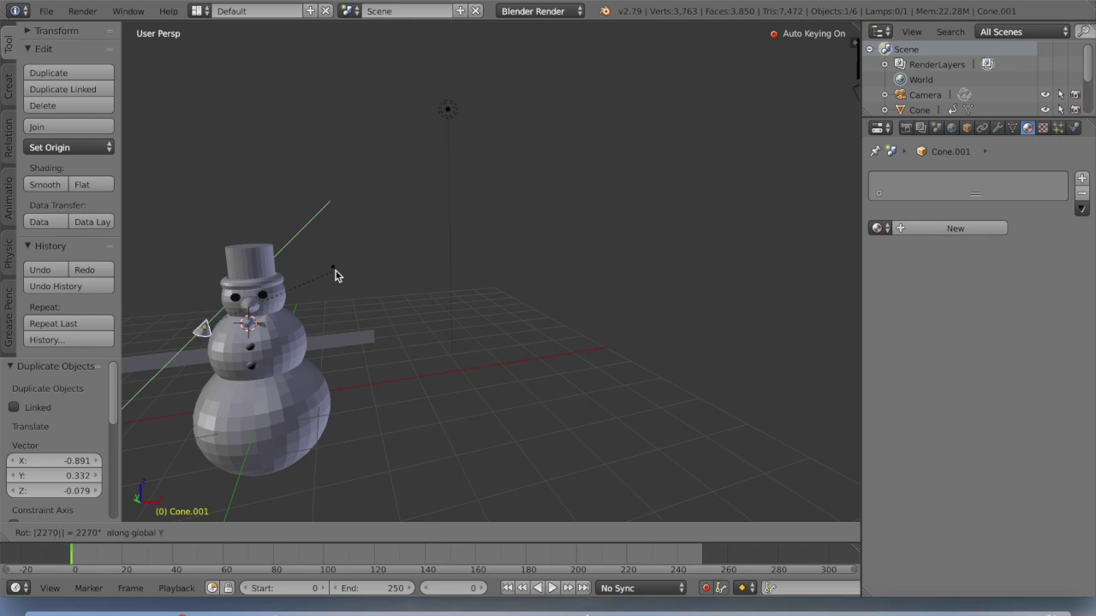
key("BackSpace")
key("BackSpace")
key("BackSpace")
key("BackSpace")
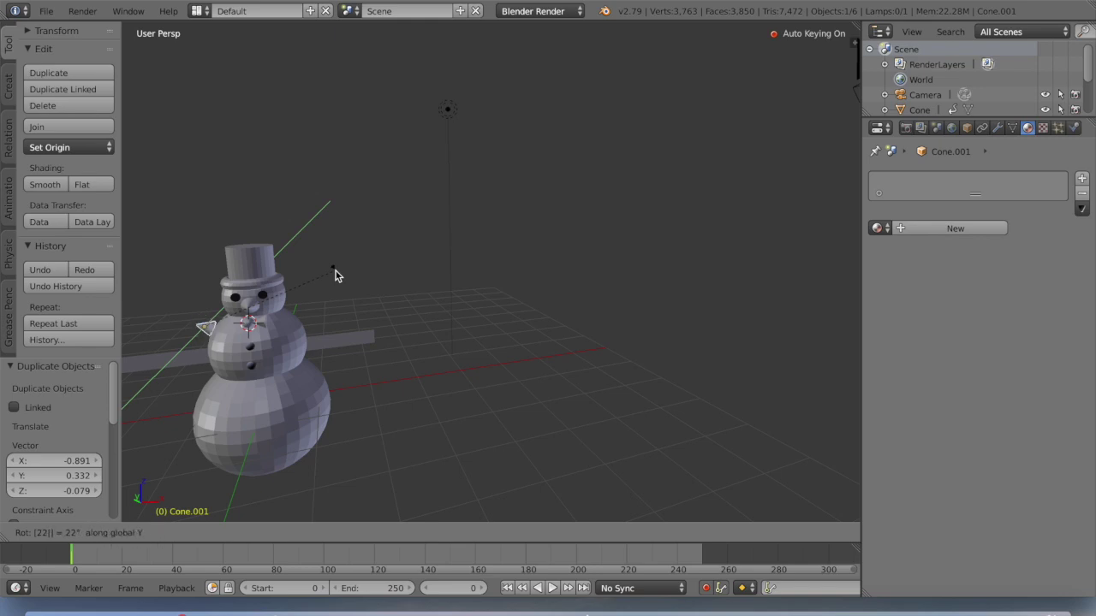
type("270")
key("BackSpace")
key("BackSpace")
key("BackSpace")
key("BackSpace")
type("300")
key("BackSpace")
key("BackSpace")
key("BackSpace")
type("x90")
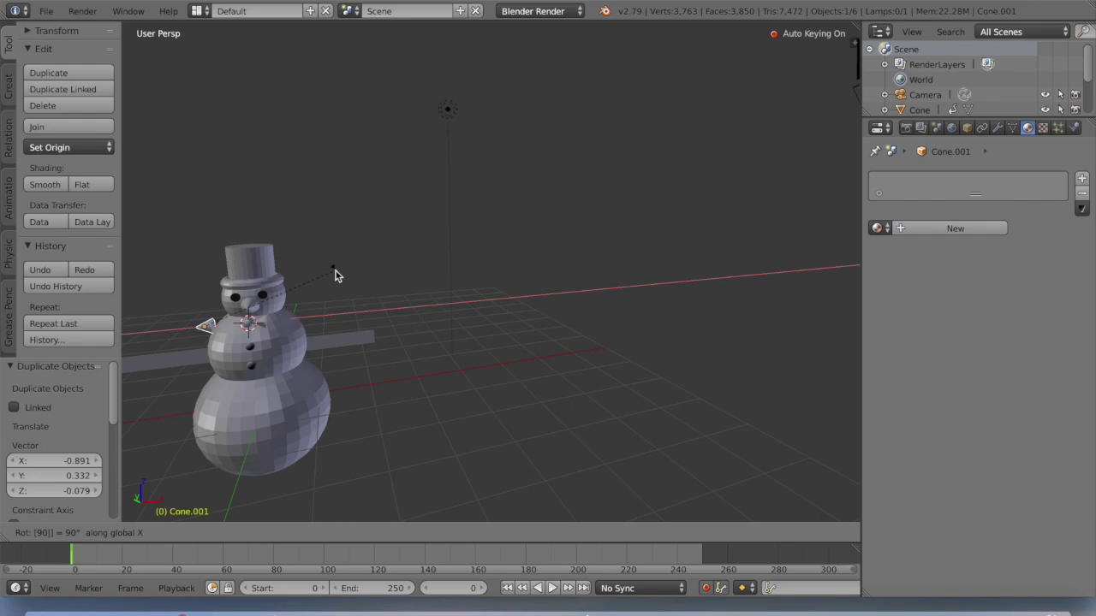
key("BackSpace")
key("BackSpace")
type("180")
key("BackSpace")
key("BackSpace")
key("BackSpace")
Step: Rotate the duplicated cone 180° about the global Y axis
key("y")
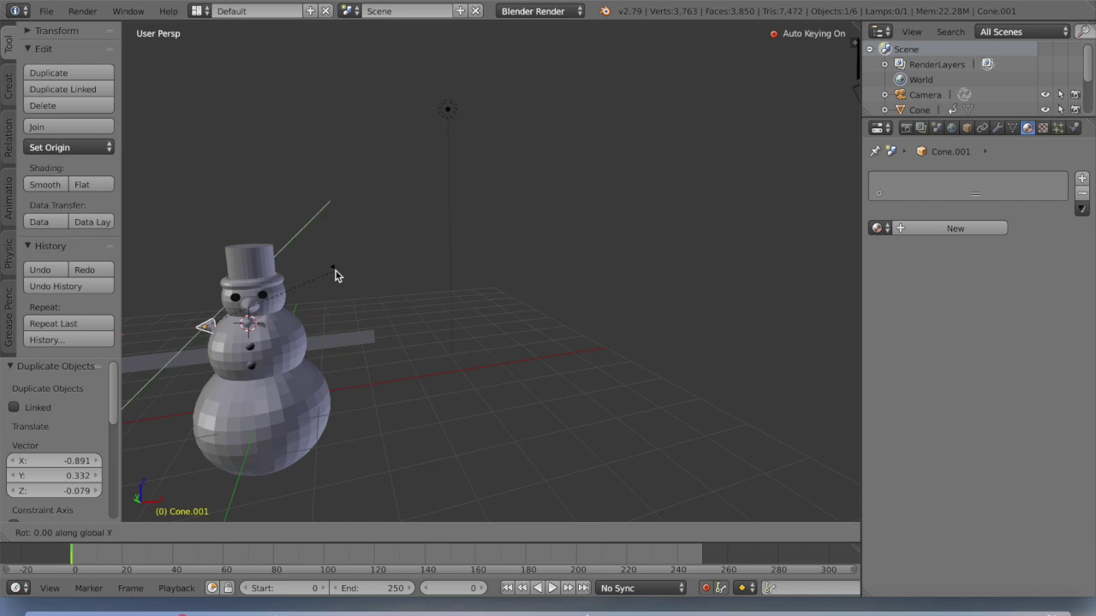
type("180")
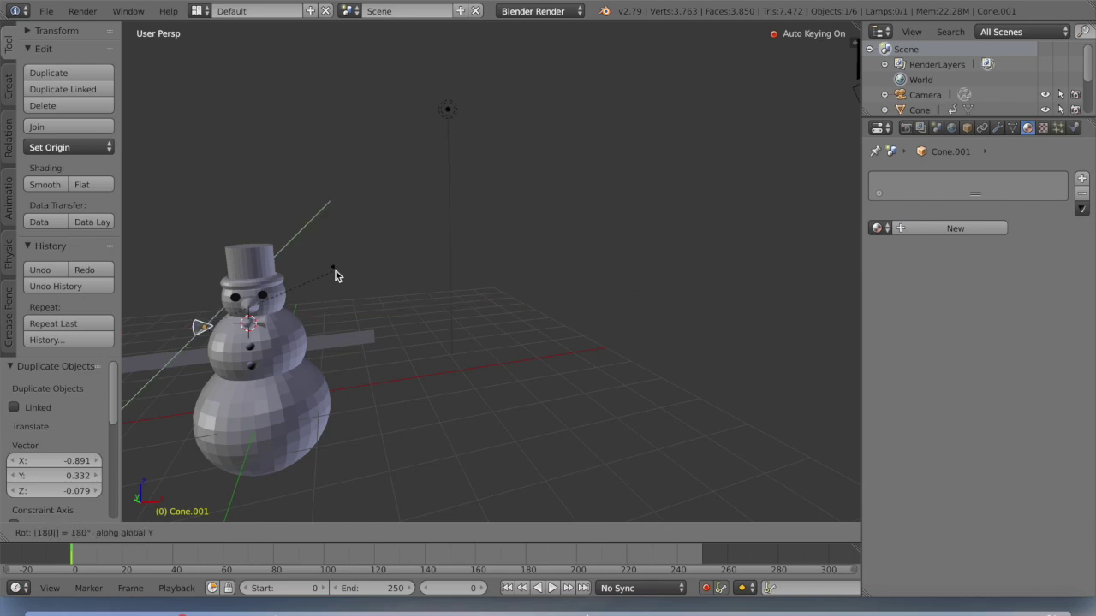
key("Return")
Step: Move the flipped cone to the other side of the neck sphere as a bow-tie half, finishing with about -0.034 in Y and 0.045 in X
left_click_drag(268, 325, 238, 325)
left_click_drag(223, 283, 221, 274)
left_click_drag(288, 322, 247, 320)
scroll(396, 387, "left", 10)
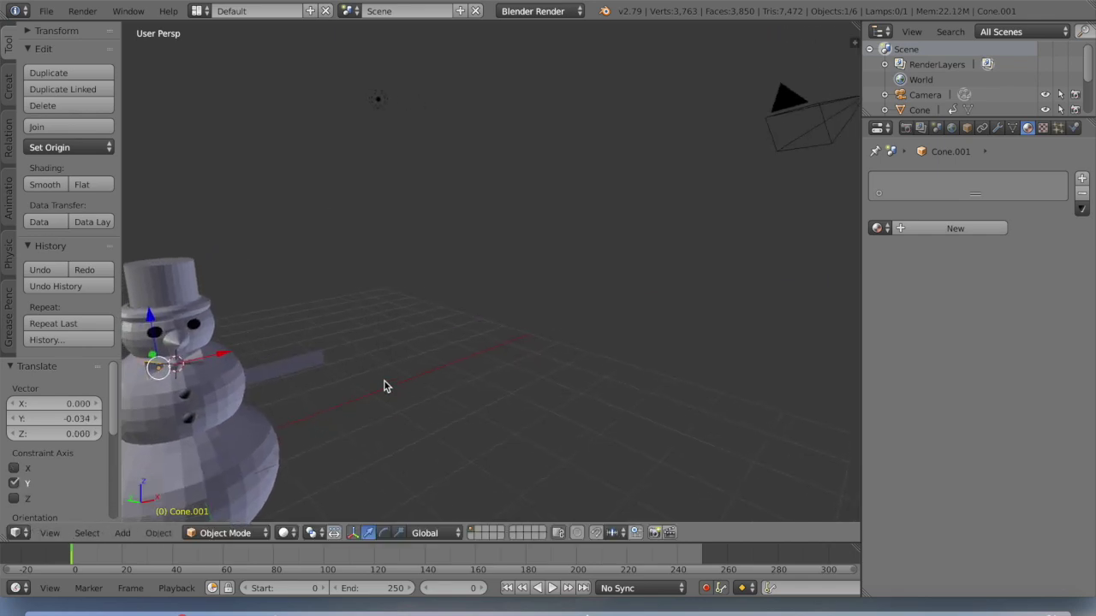
left_click_drag(227, 358, 239, 358)
Step: Select the snowman together with the bow-tie sphere and both cones, and join them into one object
left_click_drag(93, 274, 252, 452)
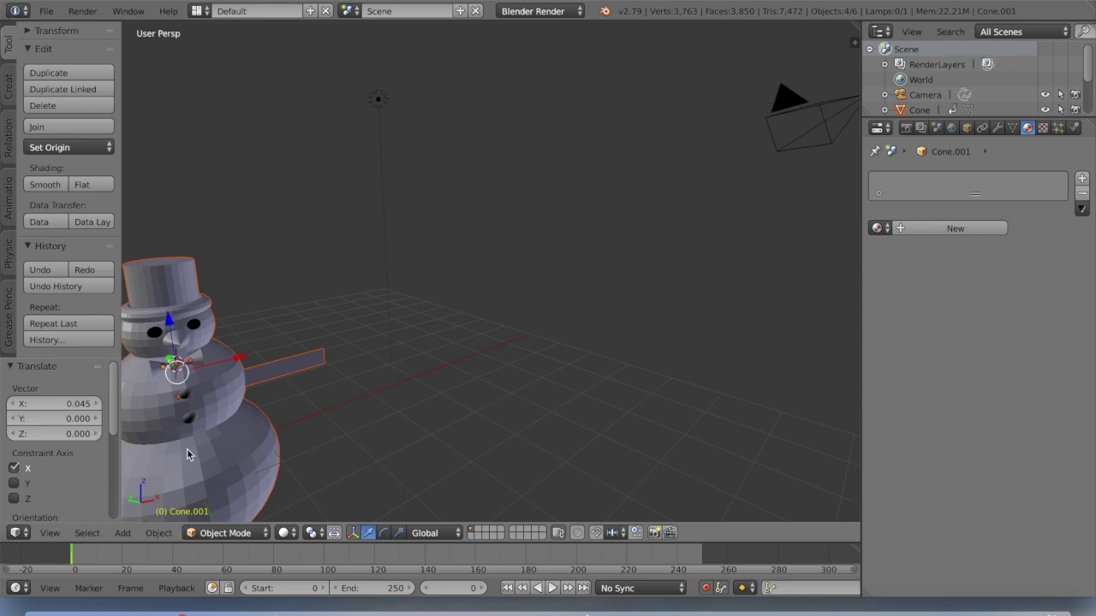
left_click(67, 125)
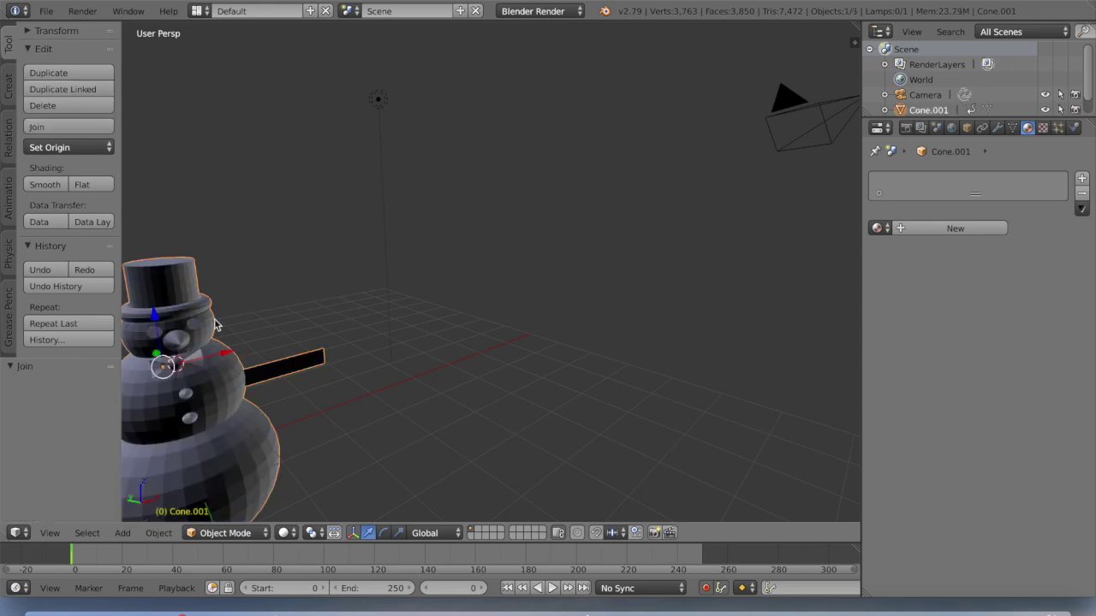
Step: Try lowering the joined snowman by 0.310 along the Z axis and undo the move
mouse_move(158, 313)
left_mouse_down()
mouse_move(157, 293)
mouse_move(158, 345)
mouse_move(157, 334)
left_mouse_up()
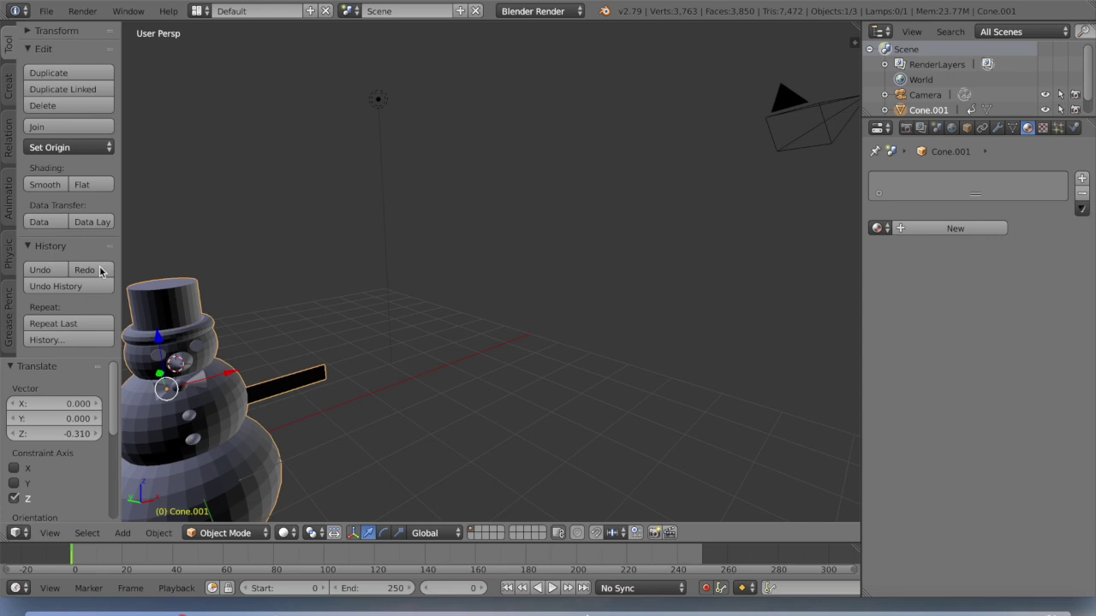
left_click(53, 273)
scroll(319, 286, "left", 5)
scroll(319, 287, "right", 10)
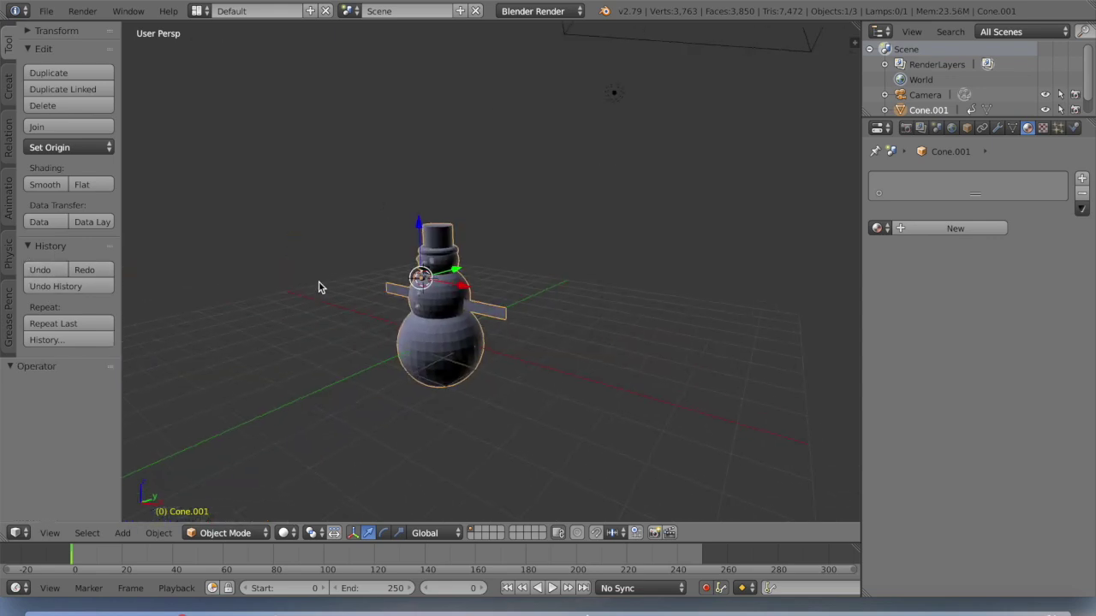
Step: Check the joined snowman from the front and through the camera view
scroll(319, 287, "left", 5)
scroll(320, 286, "left", 1)
left_click(265, 358)
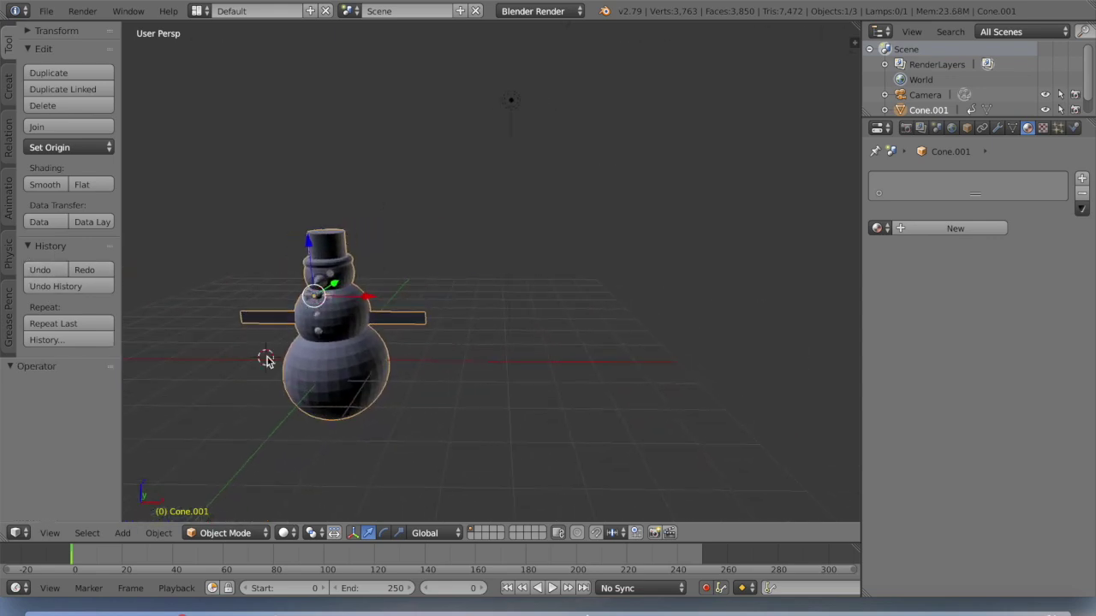
key("KP_0")
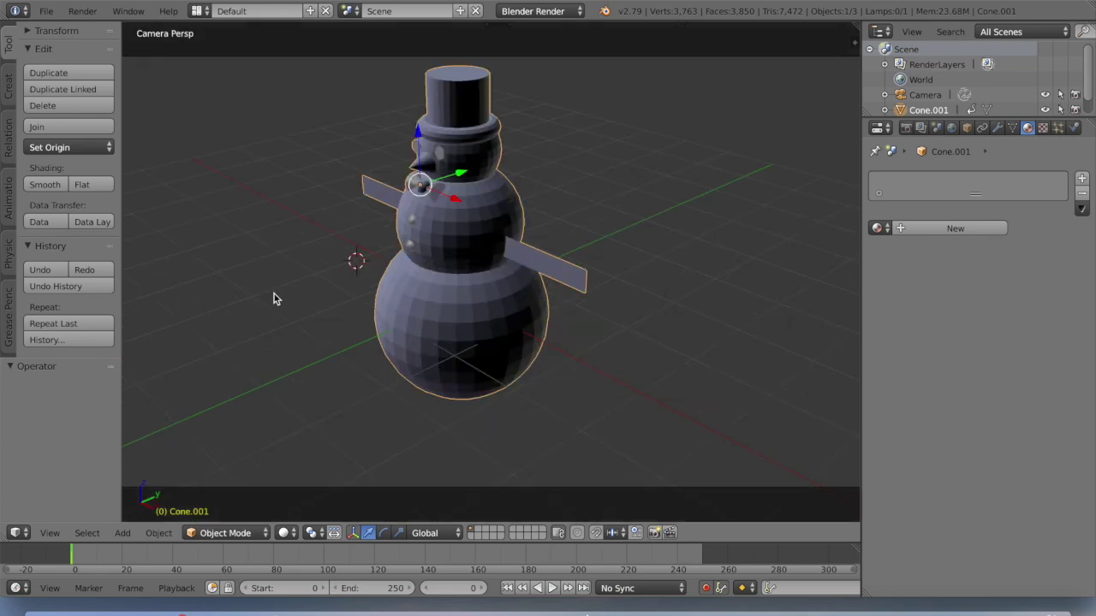
key("KP_0")
Step: Make the lamp above the snowman the active object to get its light settings, and clear the selection
left_click(505, 97)
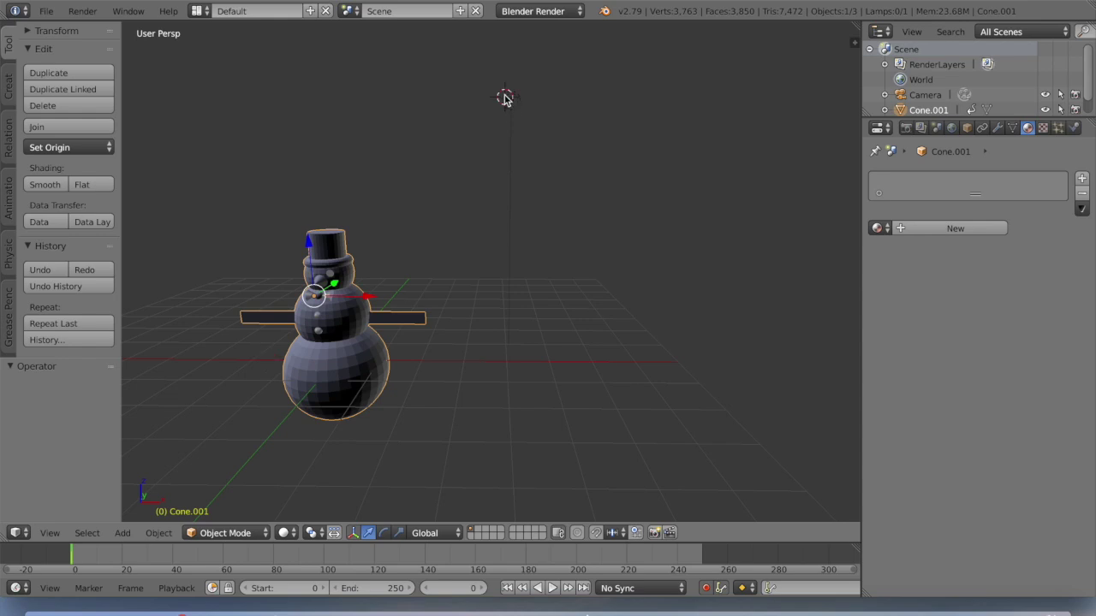
left_click(512, 103)
right_click(514, 102)
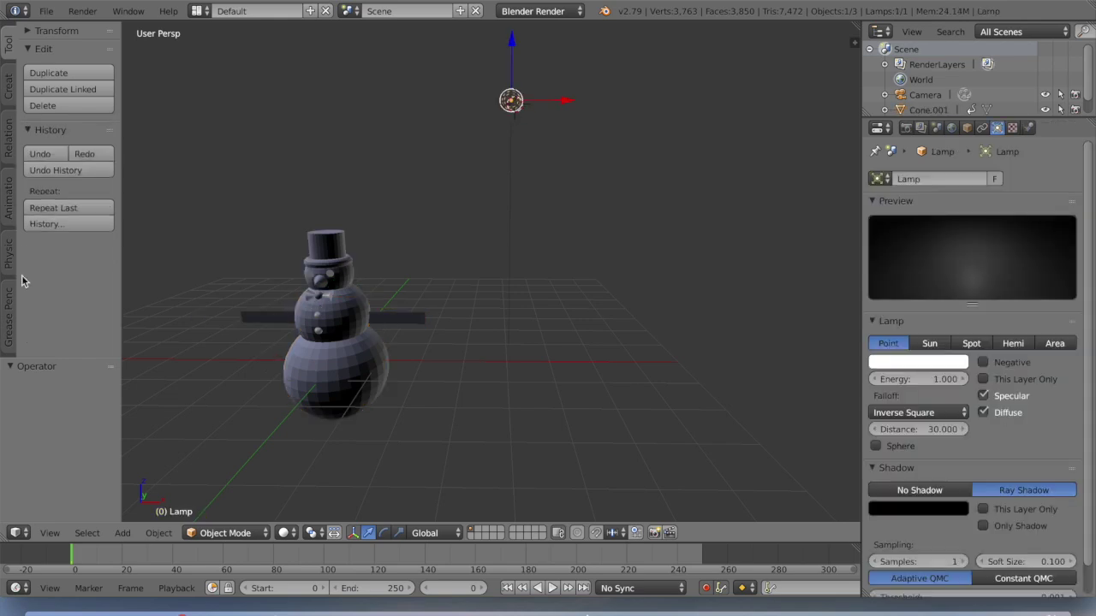
left_click(40, 154)
left_click(48, 147)
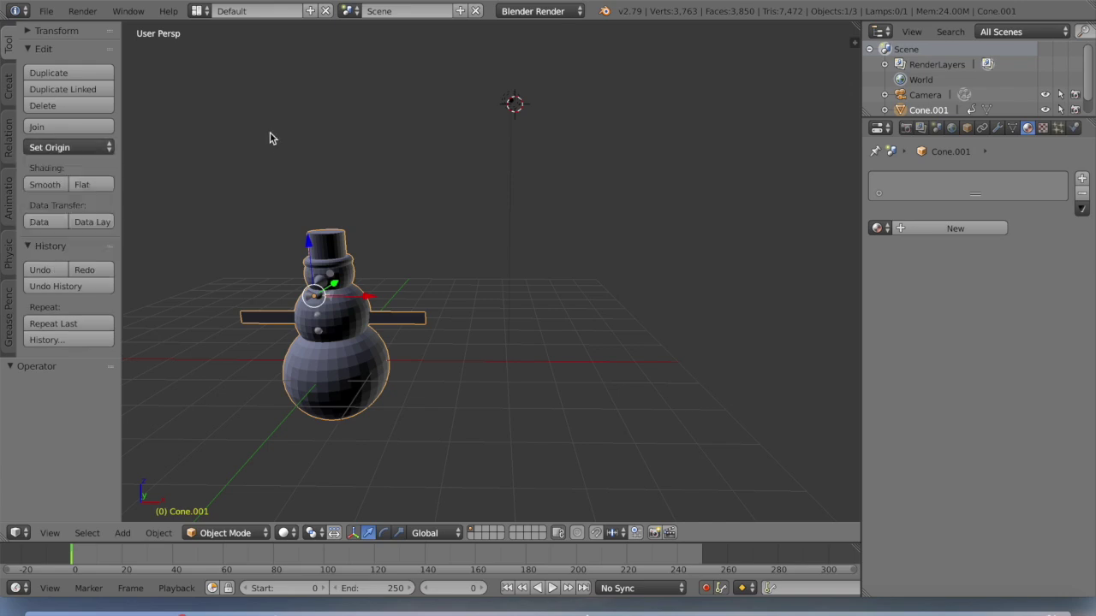
left_click(89, 271)
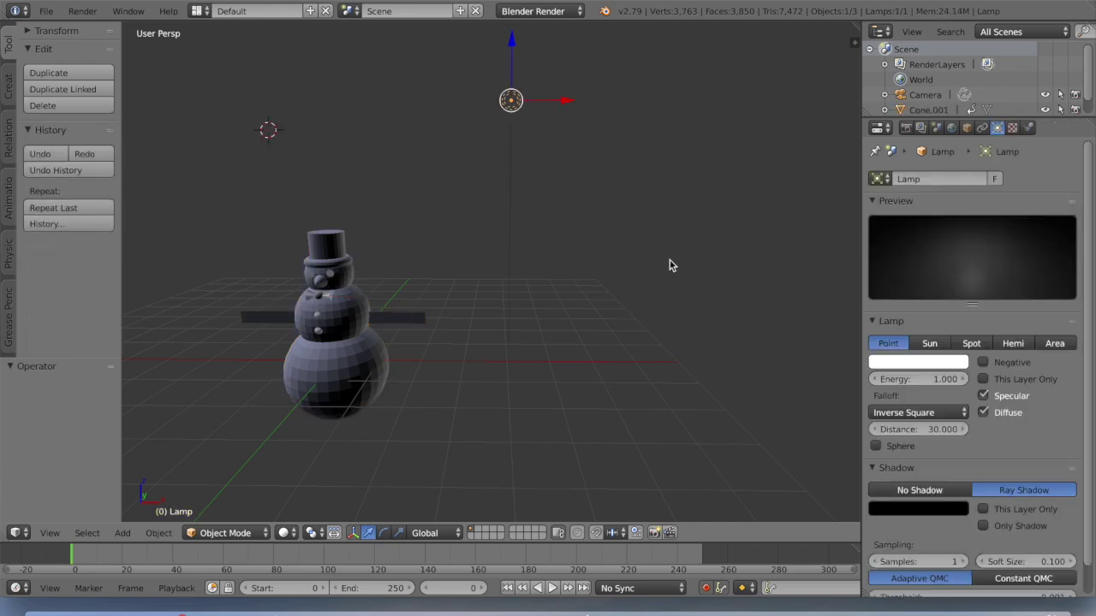
key("a")
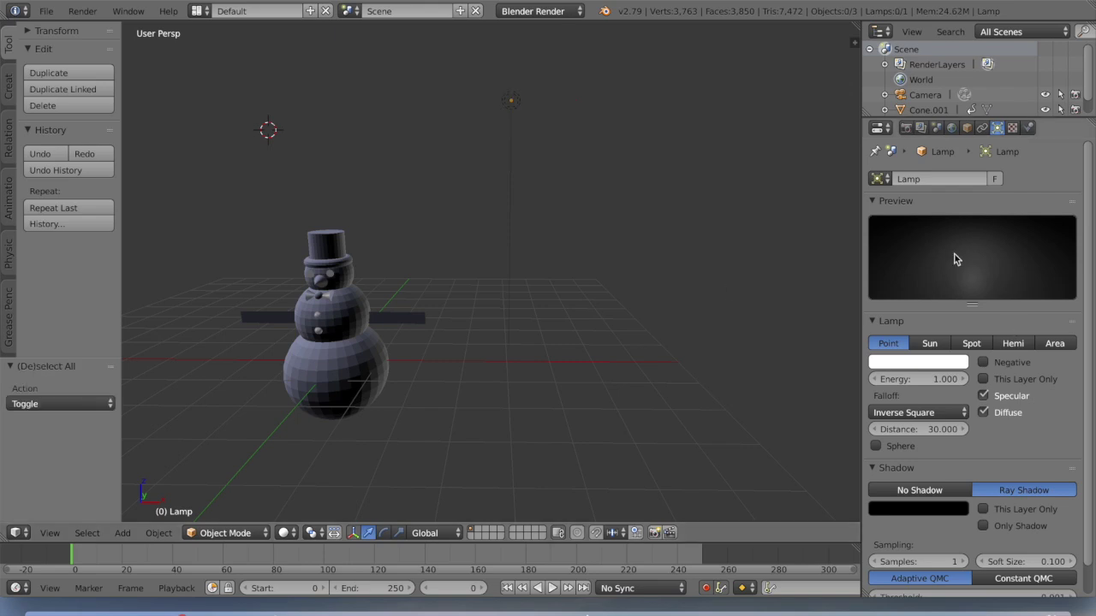
Step: Try the Sun, Spot, Hemi and Area types on the lamp and return it to Point
left_click(925, 346)
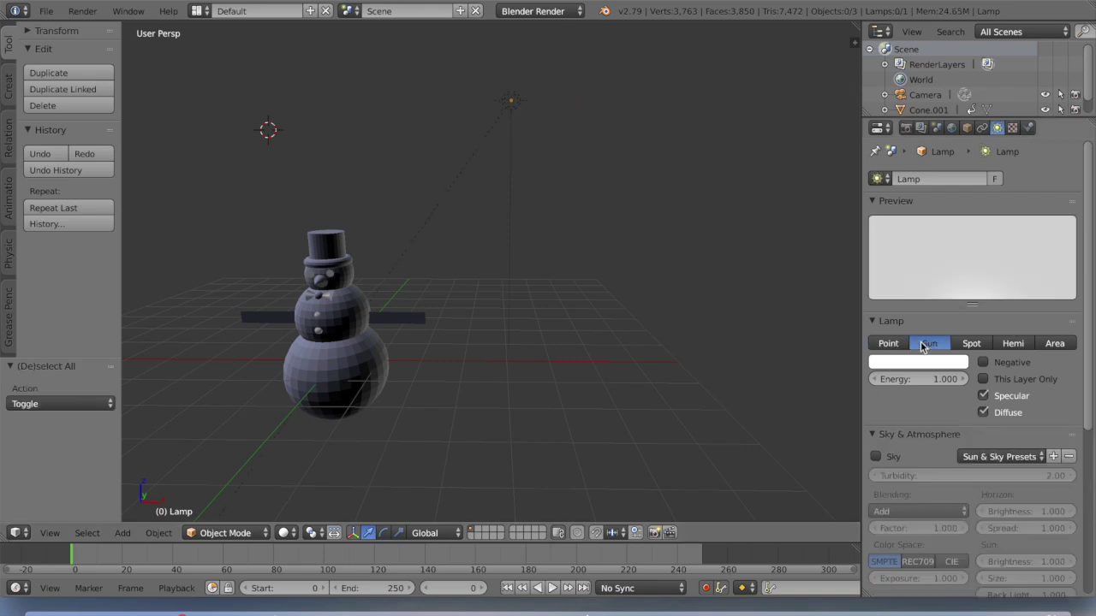
left_click(962, 344)
left_click(1009, 346)
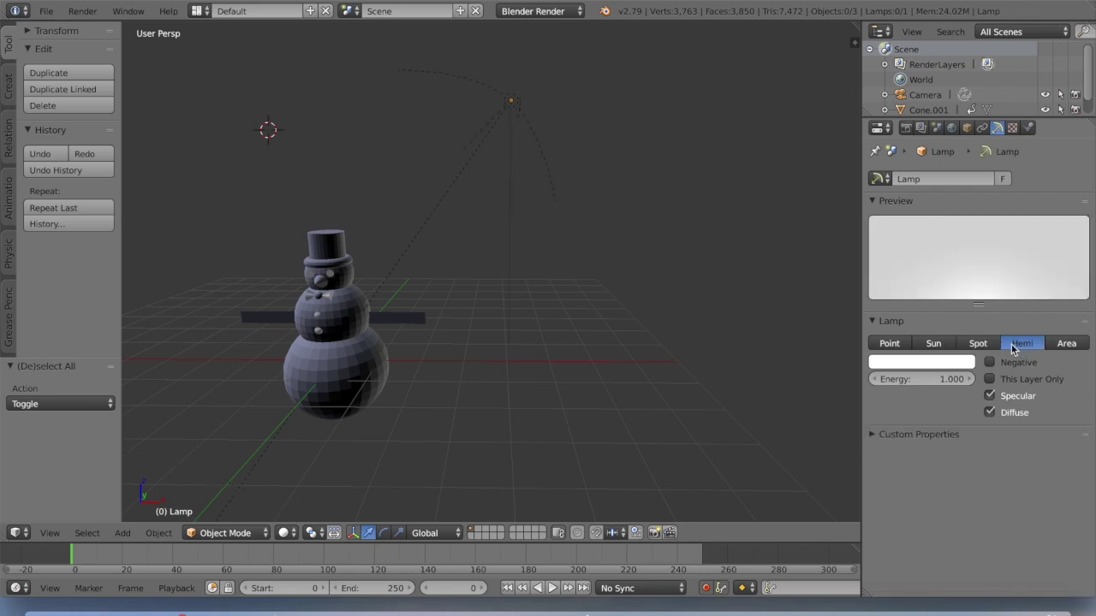
left_click(1058, 346)
left_click(898, 345)
left_click(926, 346)
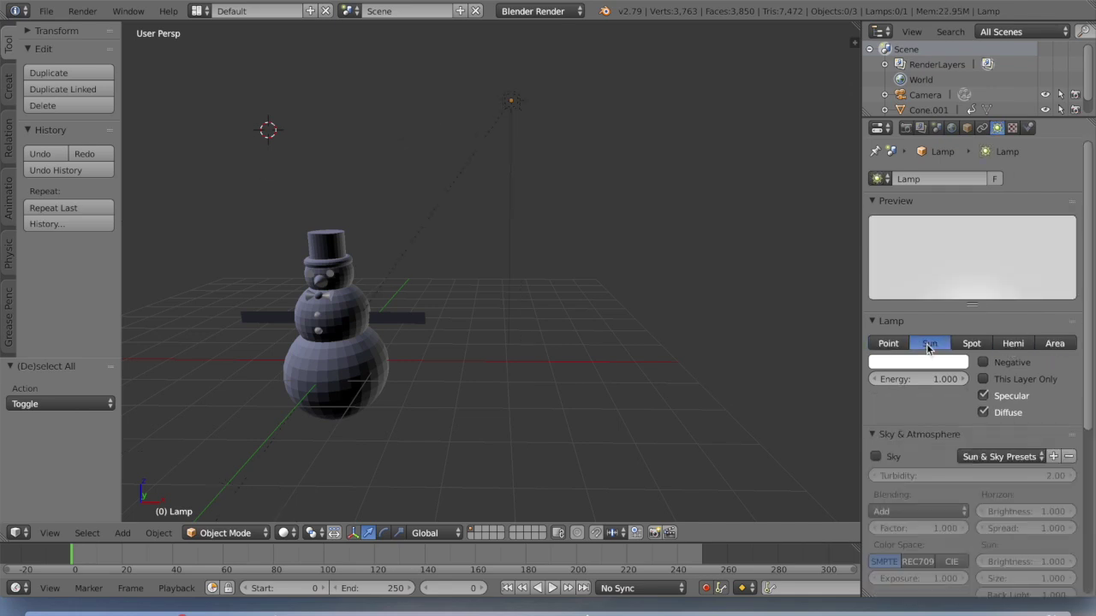
left_click(887, 346)
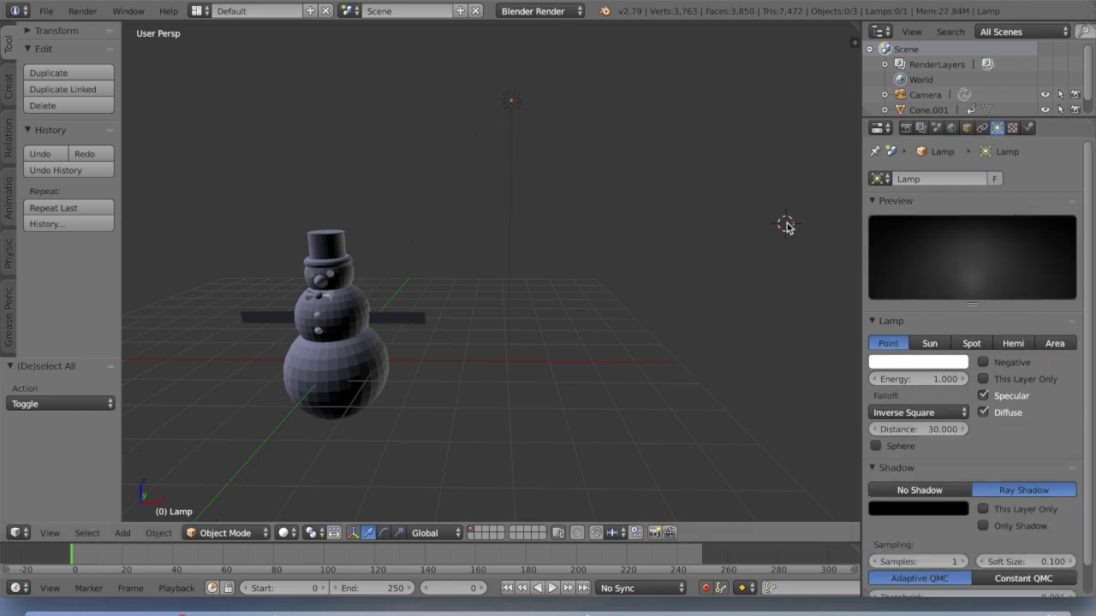
Step: Change the lamp type to Sun with an energy of 1 and enable the Sky effect
left_click(931, 344)
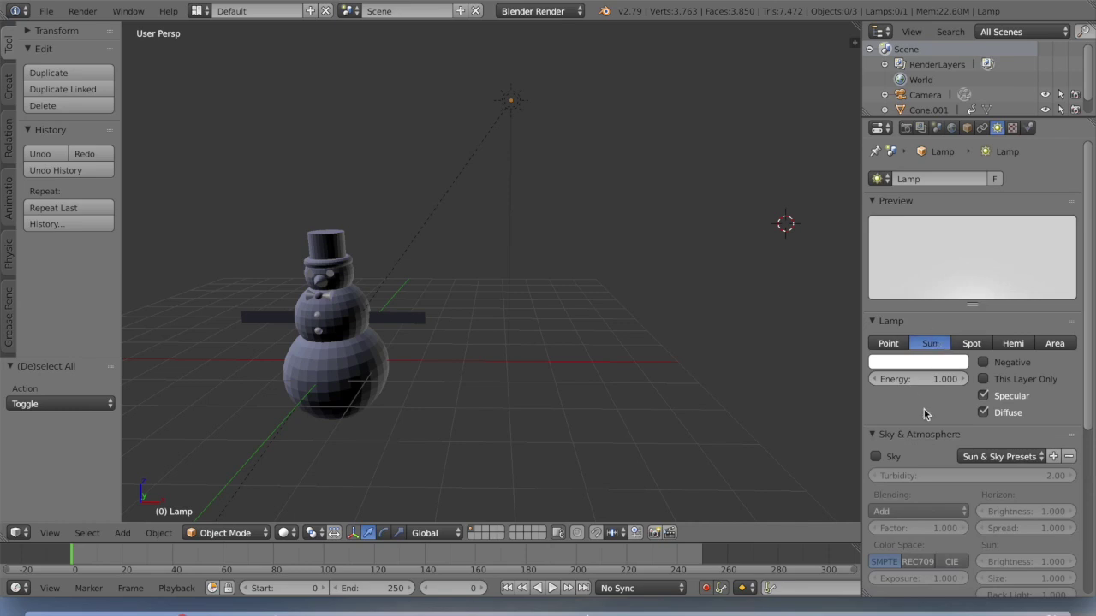
left_click(903, 379)
type("1")
key("Return")
left_click(876, 457)
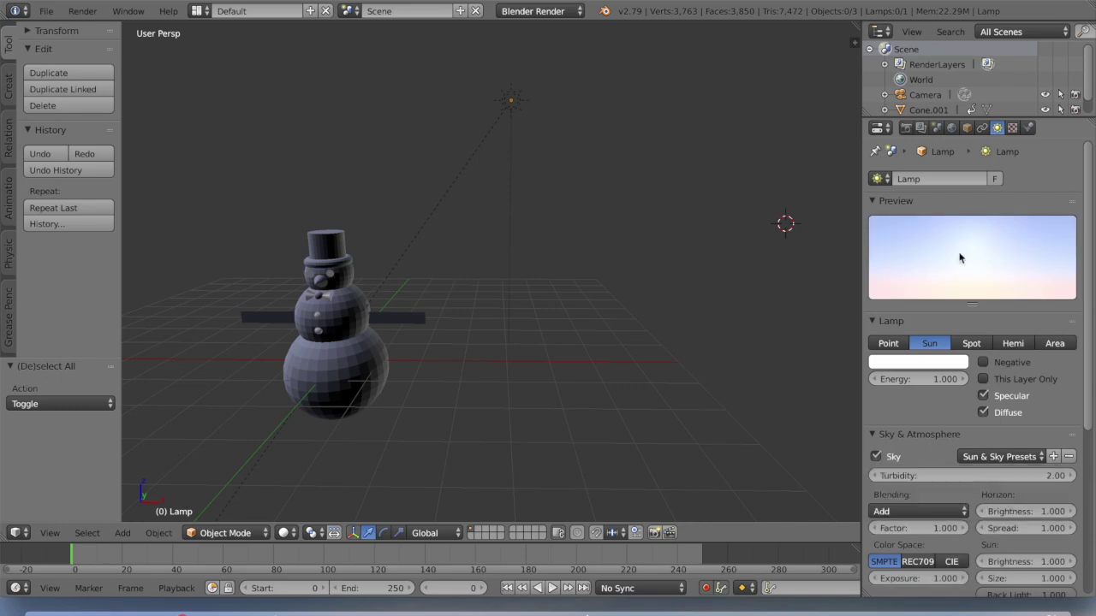
left_click(920, 128)
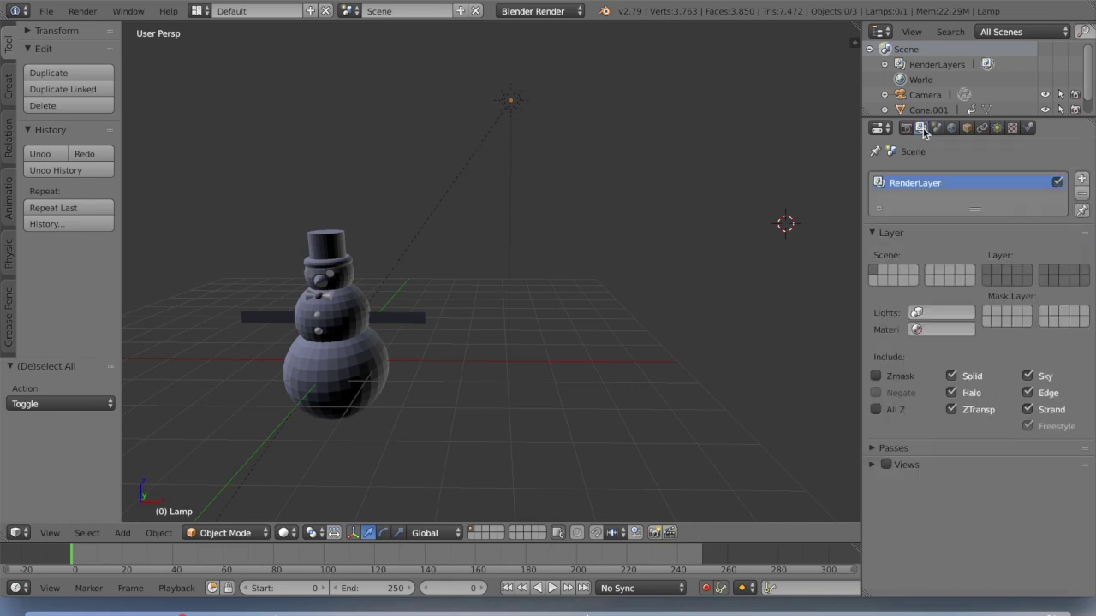
scroll(332, 343, "right", 5)
scroll(332, 343, "left", 2)
middle_click_drag(332, 344, 273, 276)
key("b")
left_click_drag(271, 213, 438, 444)
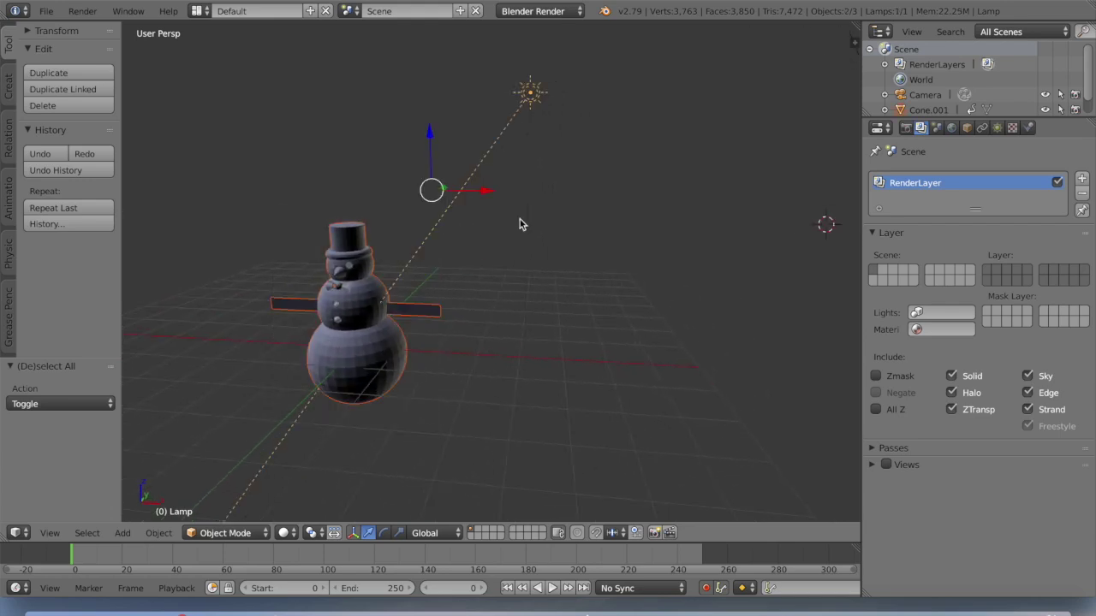
key("a")
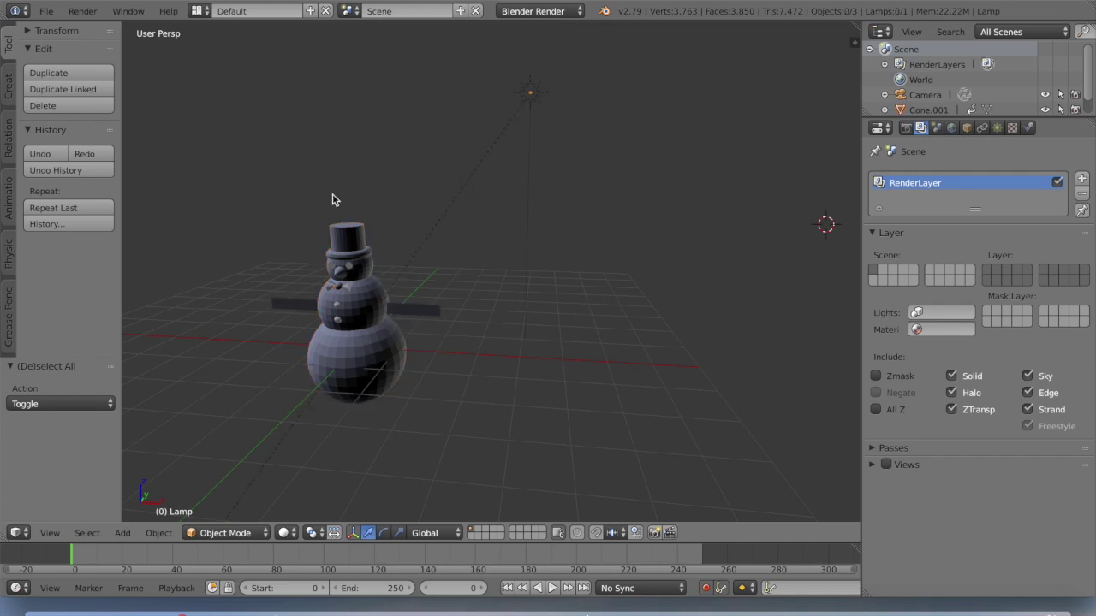
key("b")
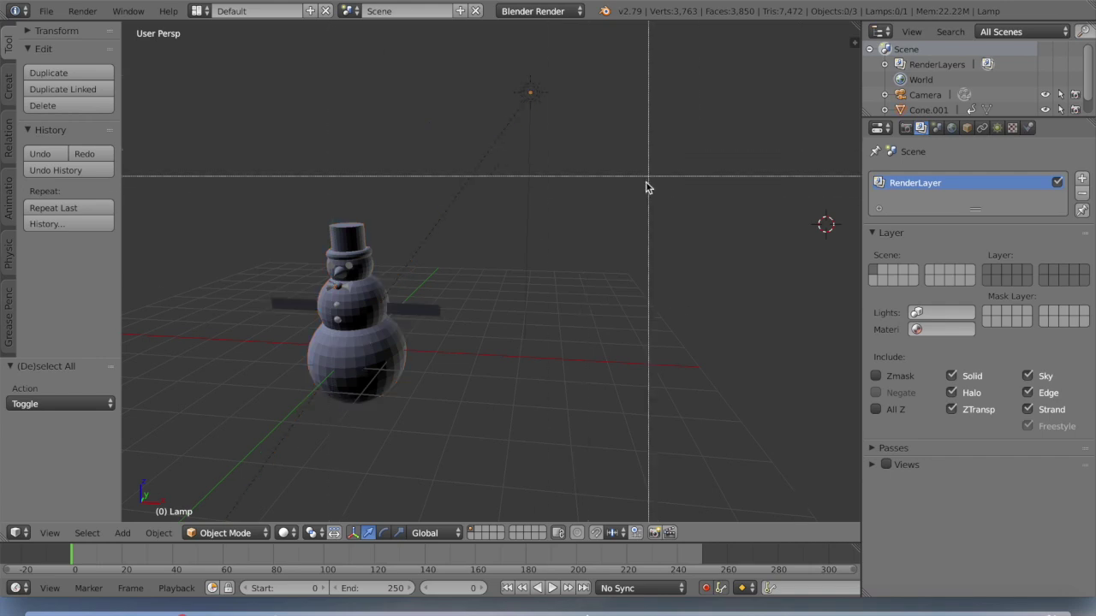
key("Escape")
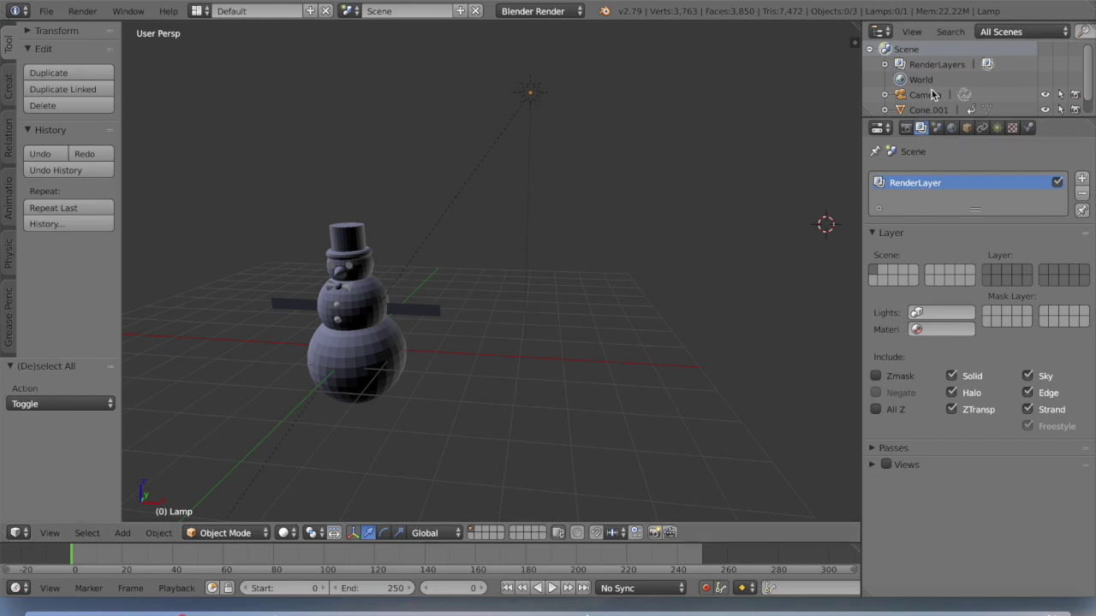
scroll(1089, 85, "down", 1)
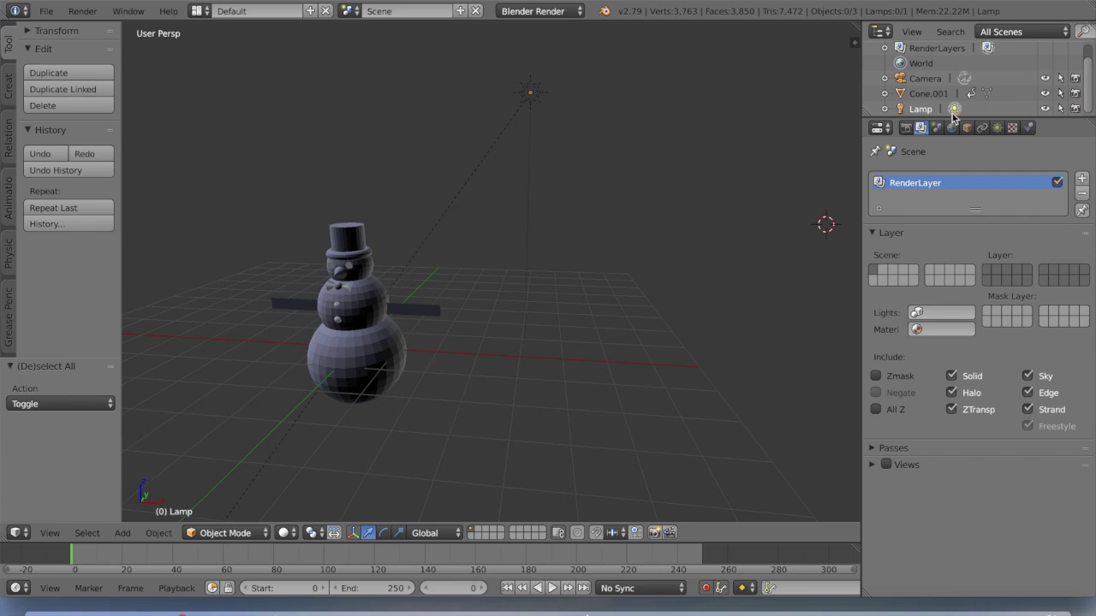
scroll(1083, 93, "up", 1)
Step: Duplicate the snowman and place the copy beside it, offset about 3.410 in X, 0.397 in Y and -0.132 in Z
key("b")
left_click_drag(296, 226, 348, 274)
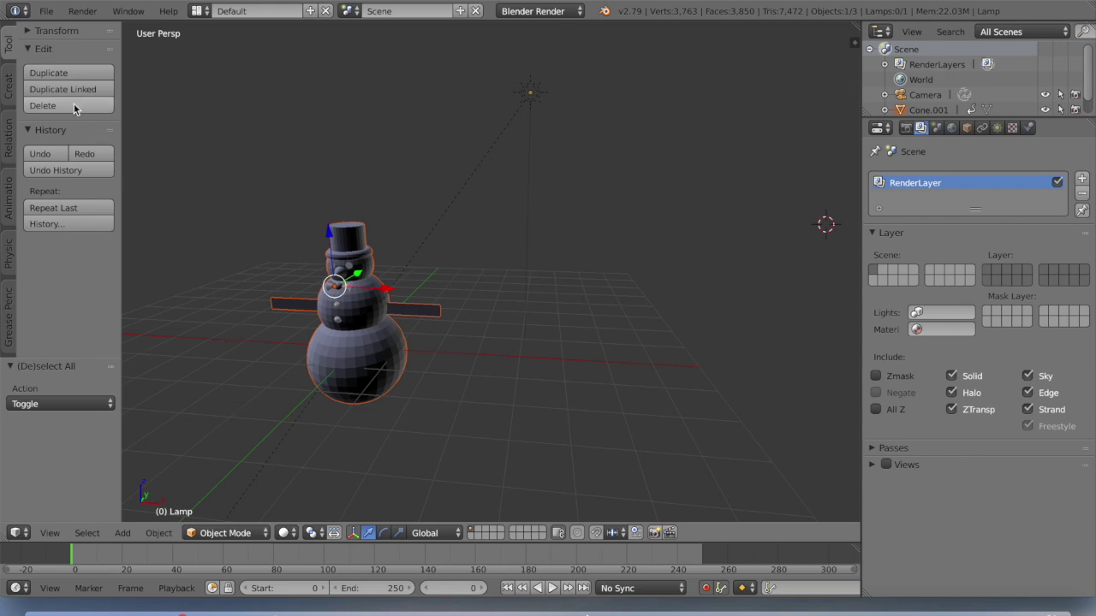
left_click(90, 75)
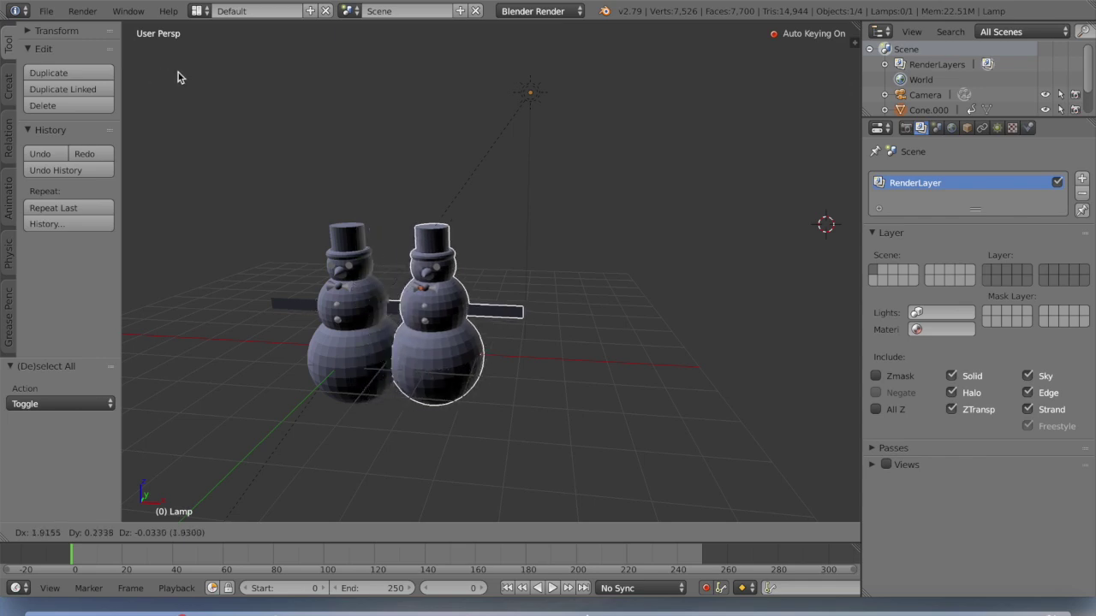
left_click(243, 81)
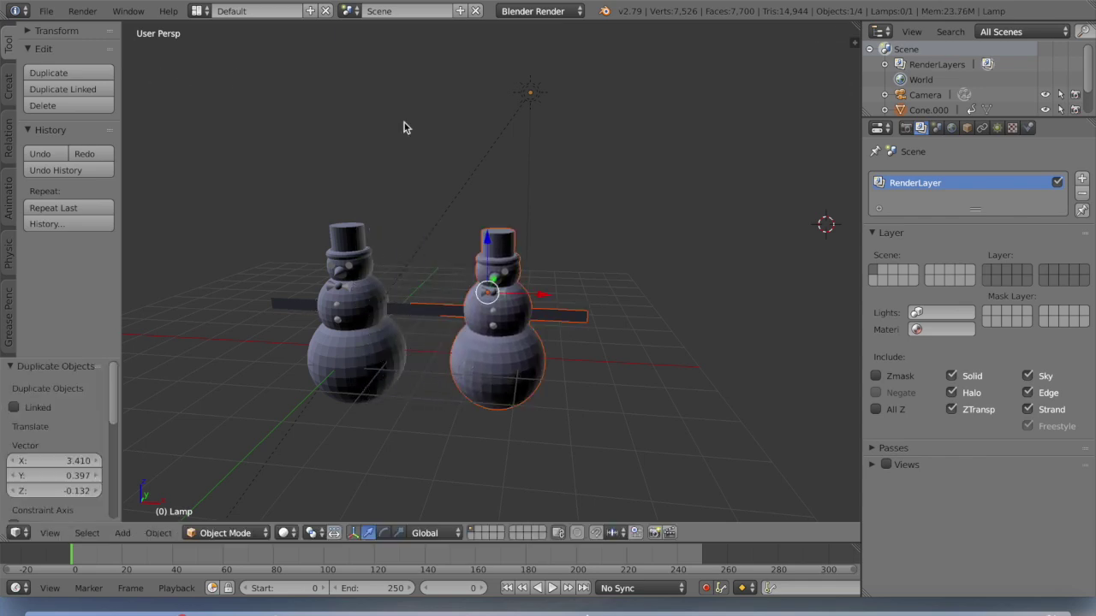
Step: Move the duplicated snowman about 0.630 farther from the original along the X axis
key("g")
key("x")
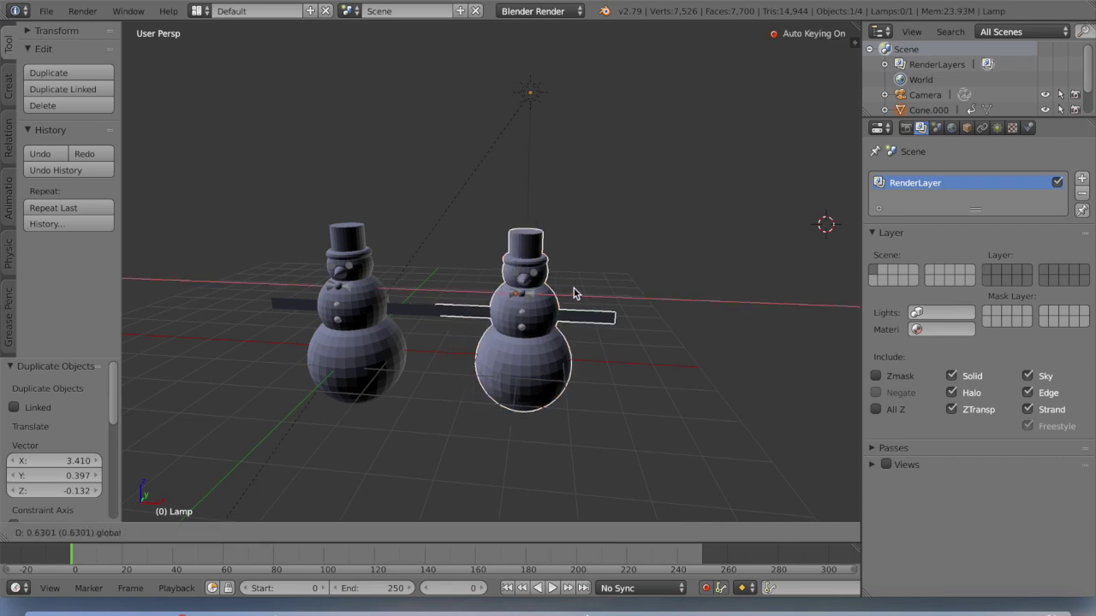
left_click(577, 293)
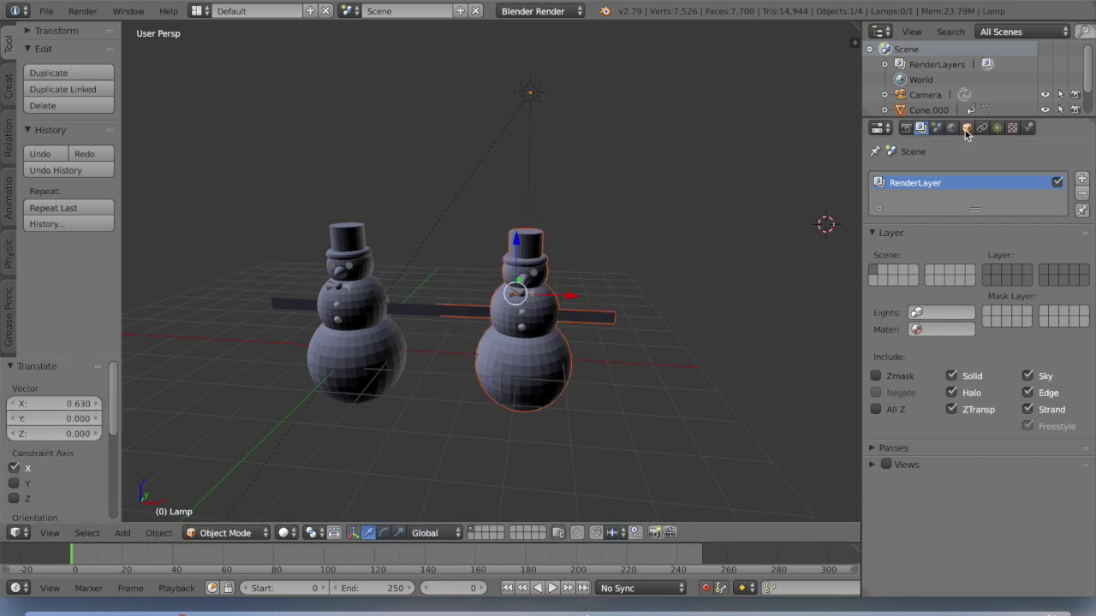
left_click(49, 11)
left_click(77, 128)
left_click(880, 127)
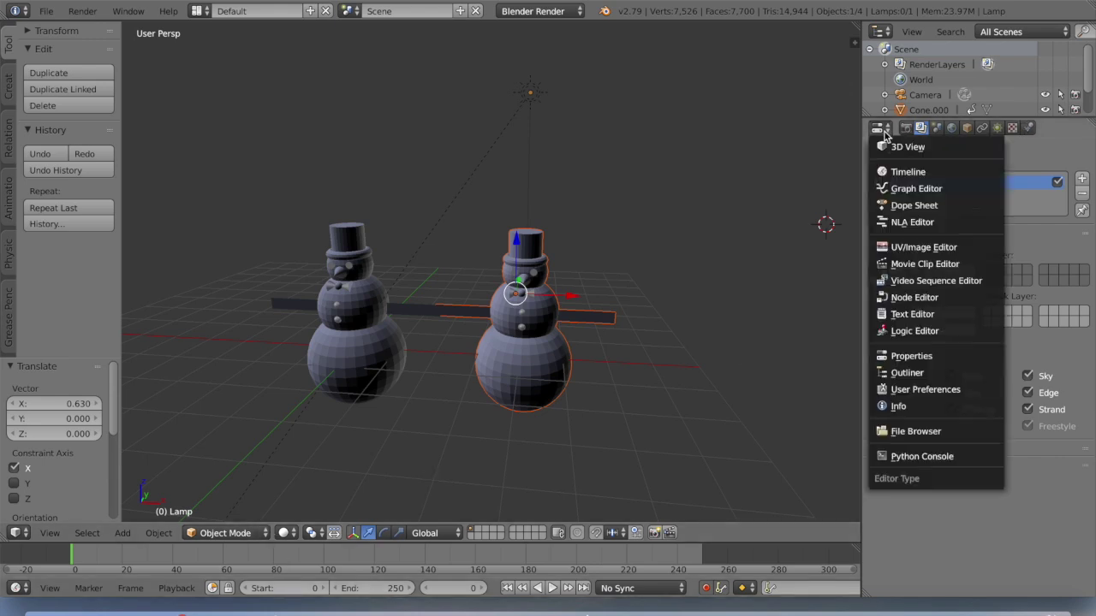
left_click(945, 356)
left_click(934, 129)
left_click(982, 128)
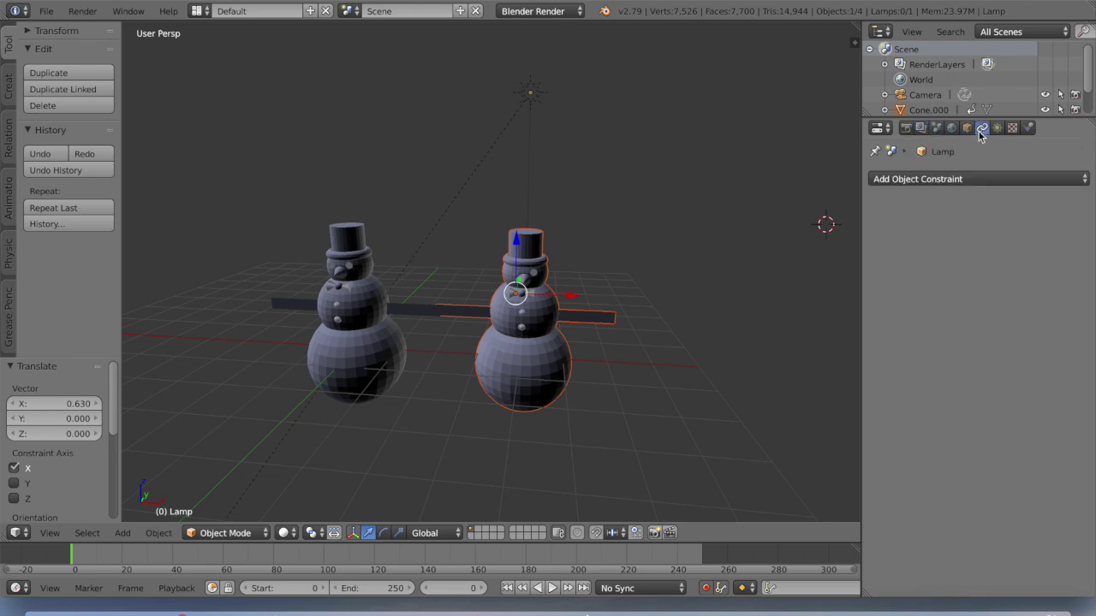
left_click(967, 127)
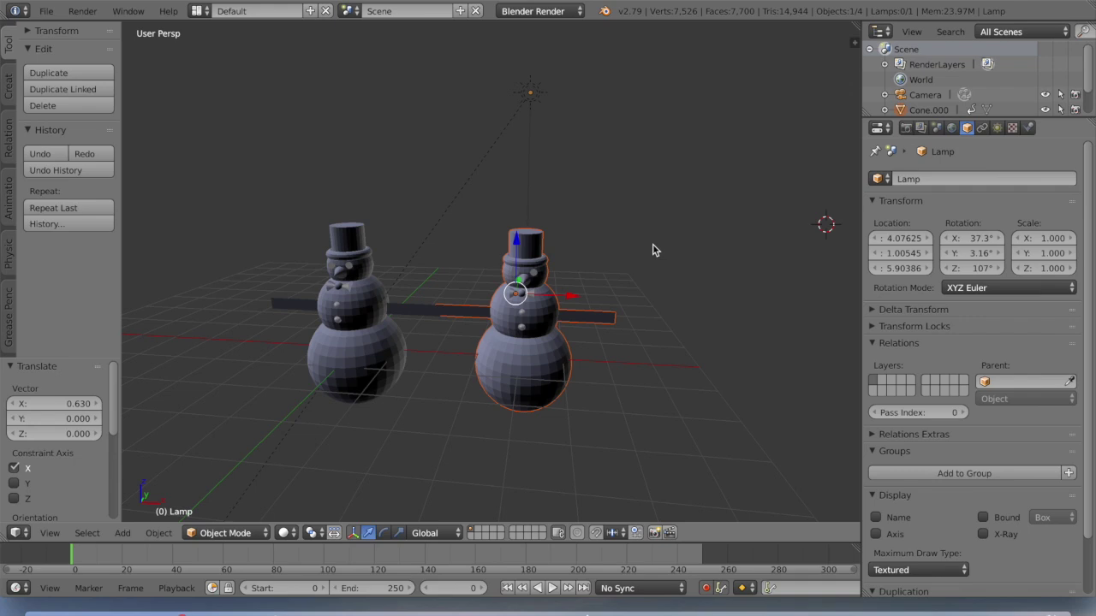
Step: Give the original snowman a new material with a red diffuse colour
key("a")
right_click(375, 305)
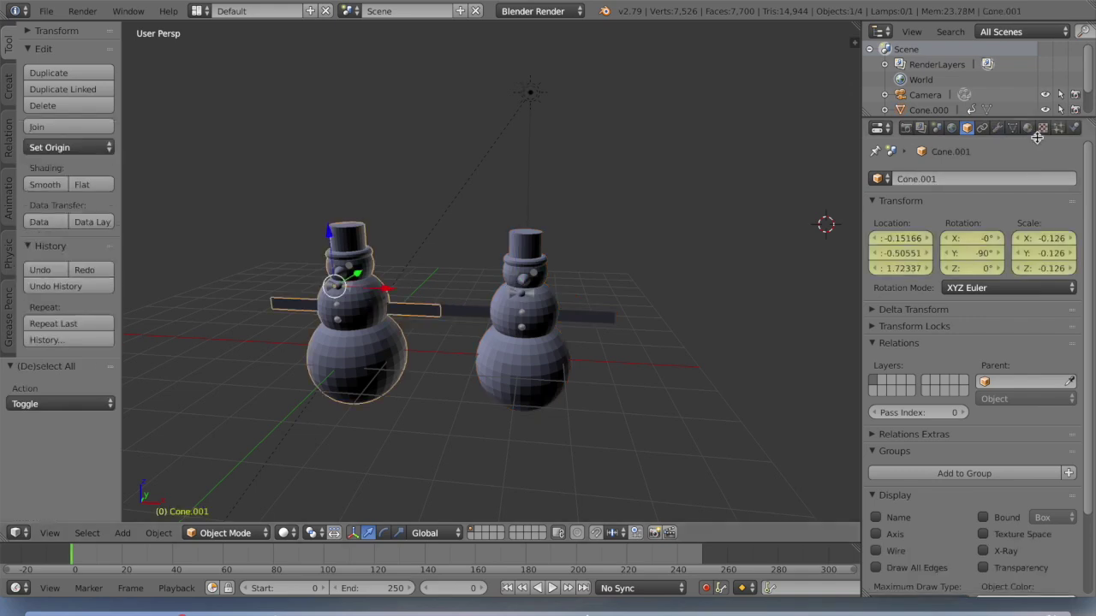
left_click(1028, 128)
left_click(982, 229)
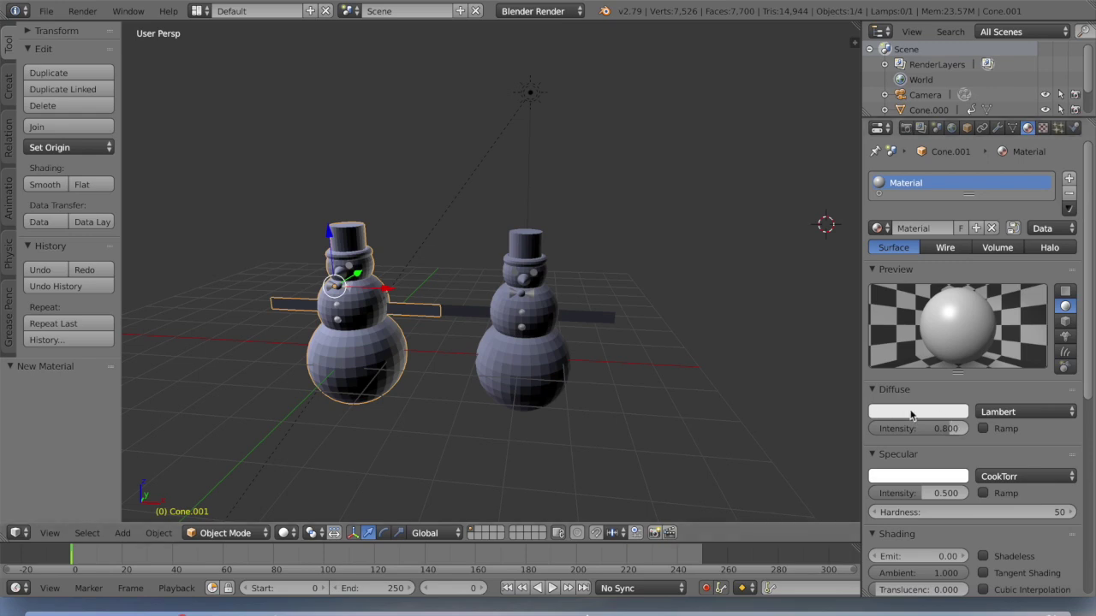
left_click(913, 415)
left_click(890, 310)
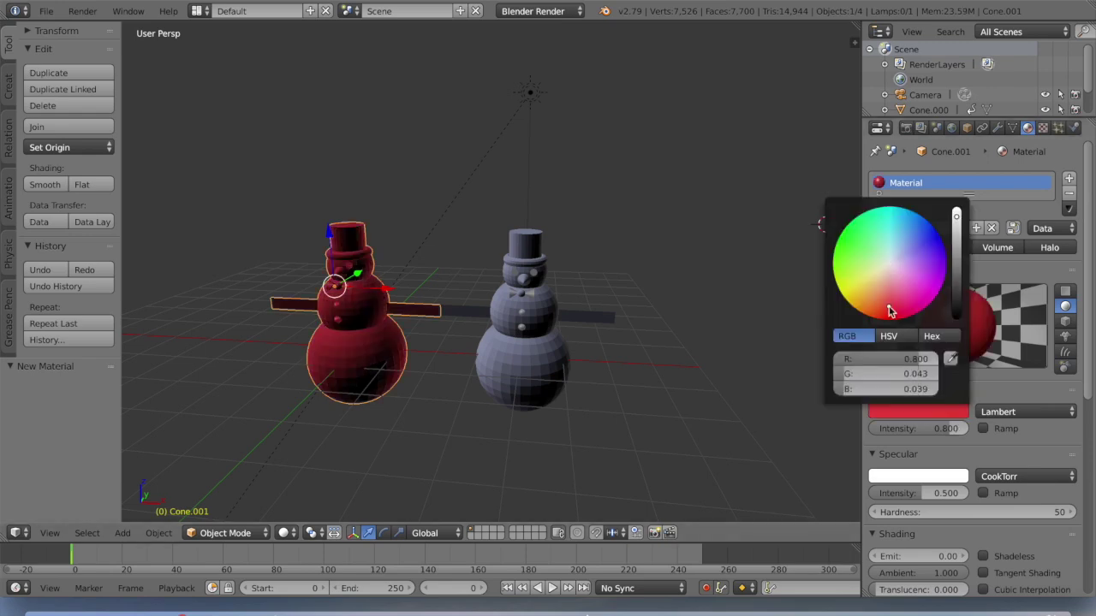
left_click(939, 416)
left_click(922, 246)
left_click_drag(922, 241, 891, 304)
Step: Give the duplicated snowman a new material with a green diffuse colour and save the file
right_click(528, 338)
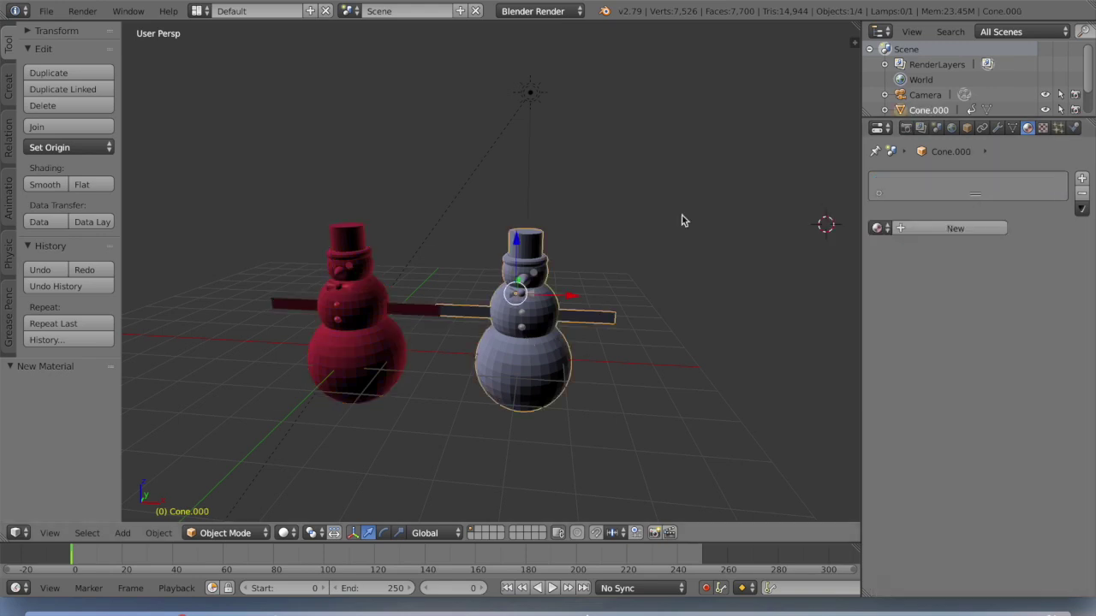
left_click(952, 227)
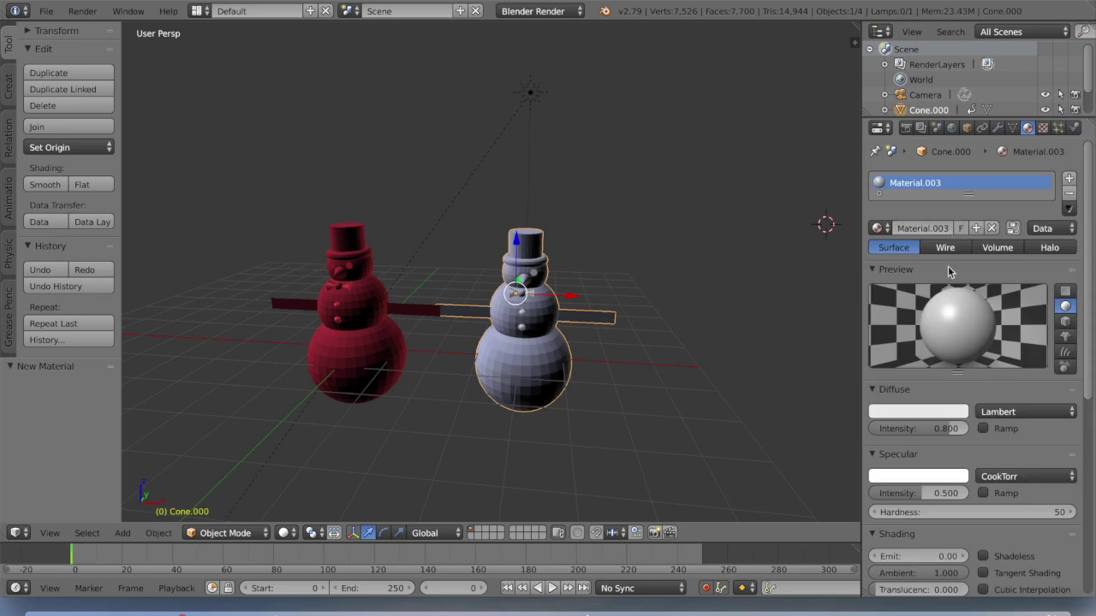
left_click(921, 412)
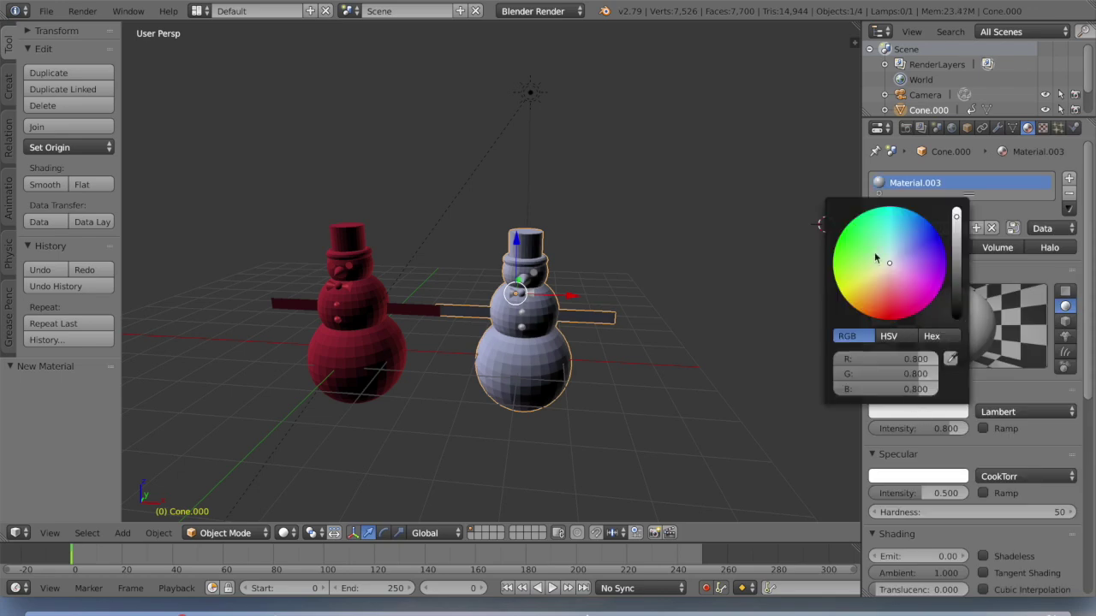
left_click_drag(876, 251, 851, 239)
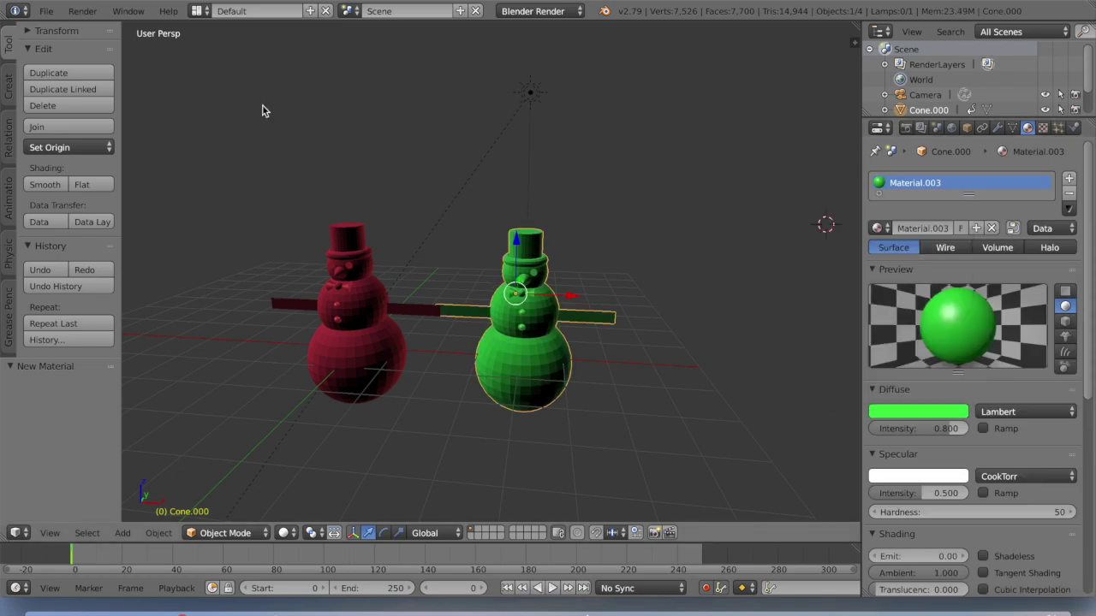
left_click(54, 15)
left_click(64, 131)
Step: Toggle automatic keyframe recording off and back on
scroll(460, 262, "left", 10)
scroll(459, 262, "right", 10)
scroll(459, 262, "left", 6)
scroll(460, 262, "left", 8)
scroll(460, 262, "right", 10)
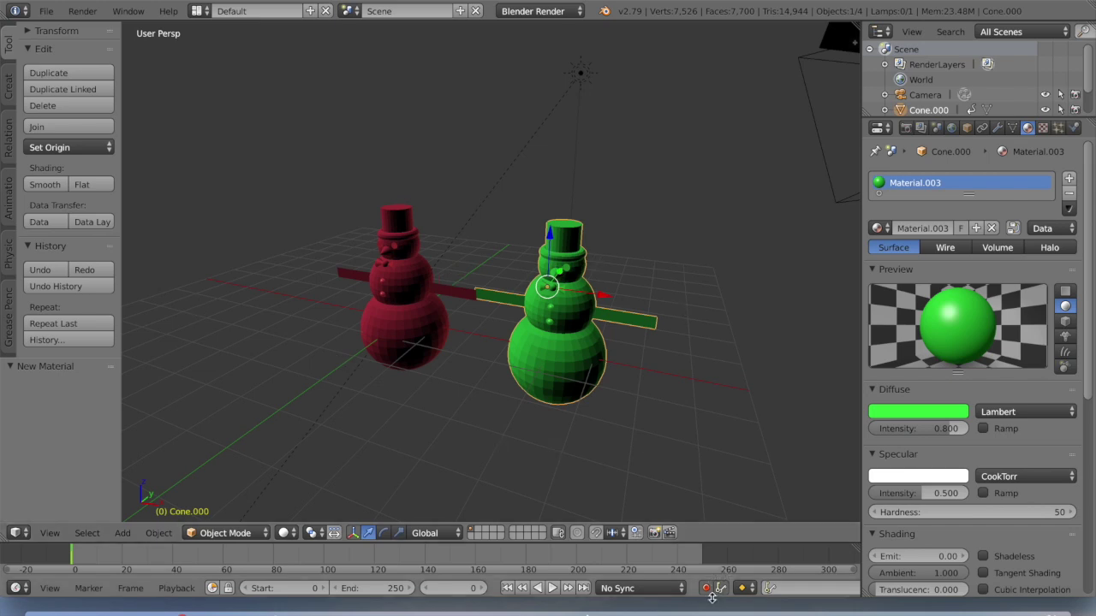
left_click(706, 588)
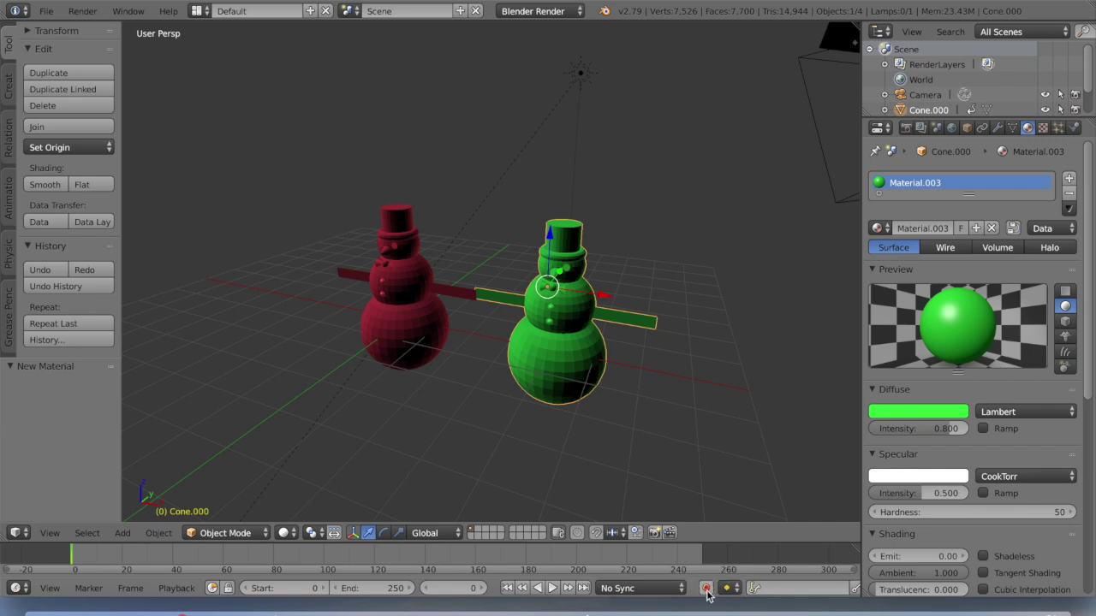
left_click(707, 588)
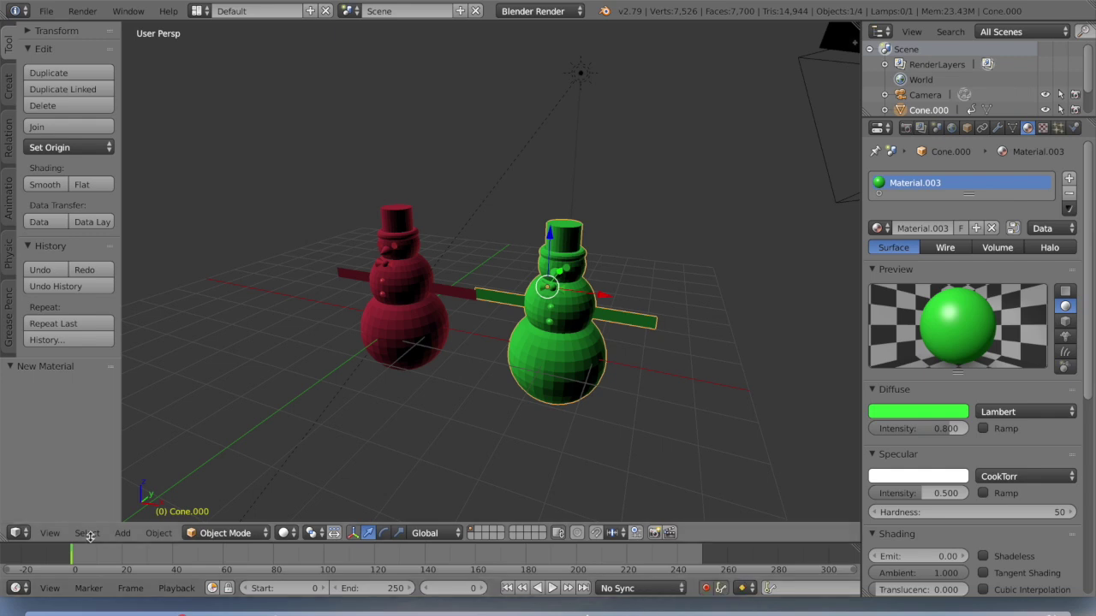
Step: In the camera view, move the green snowman along the X axis out of the camera frame
mouse_move(475, 330)
middle_mouse_down()
mouse_move(697, 179)
mouse_move(741, 196)
mouse_move(475, 330)
middle_mouse_up()
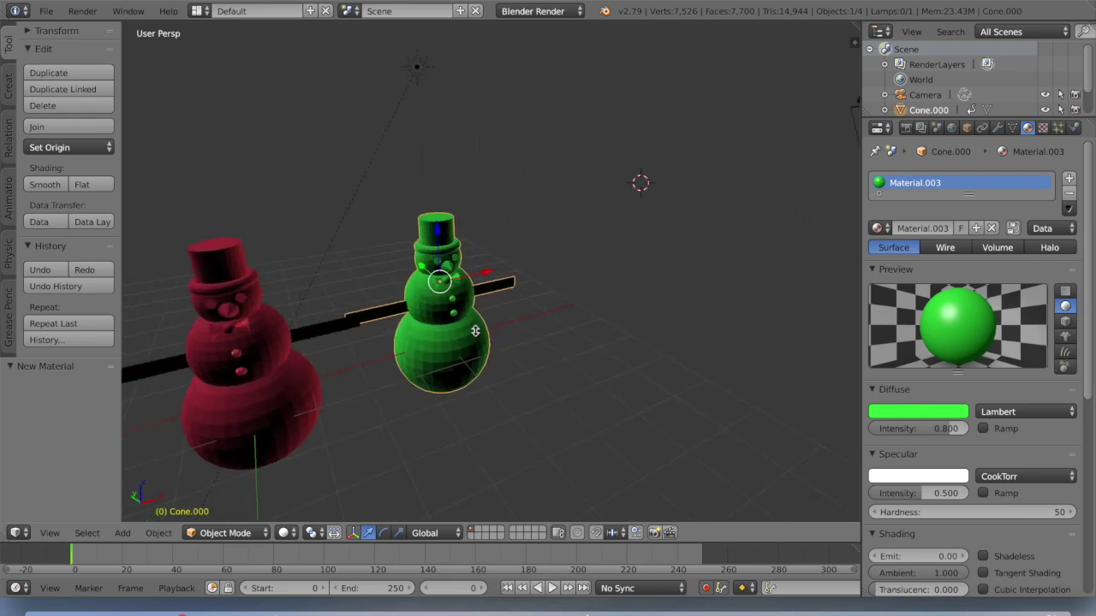
key("KP_0")
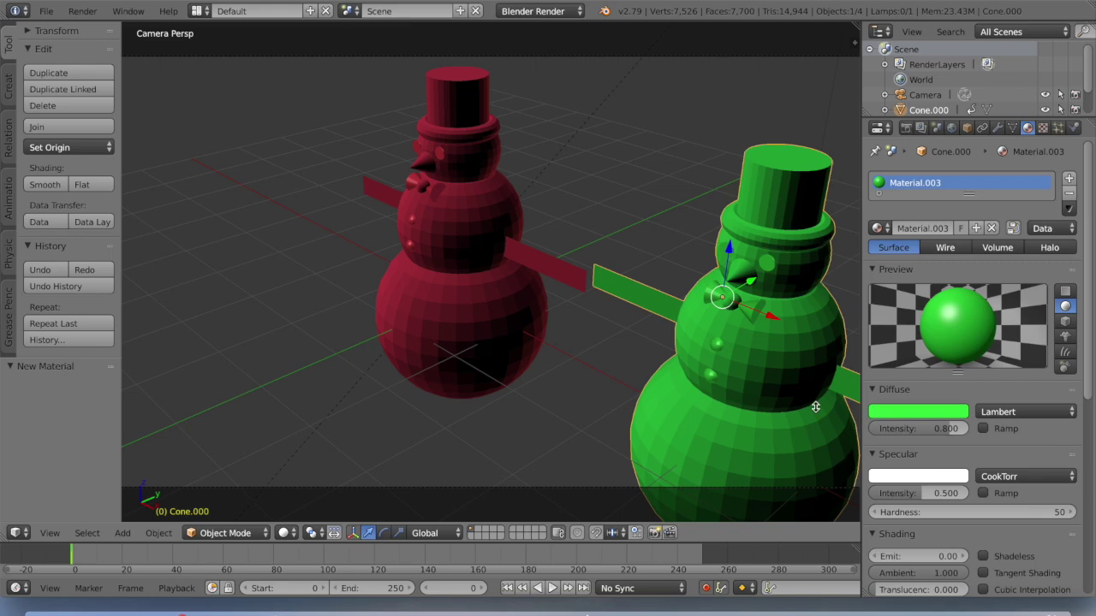
scroll(779, 389, "down", 6)
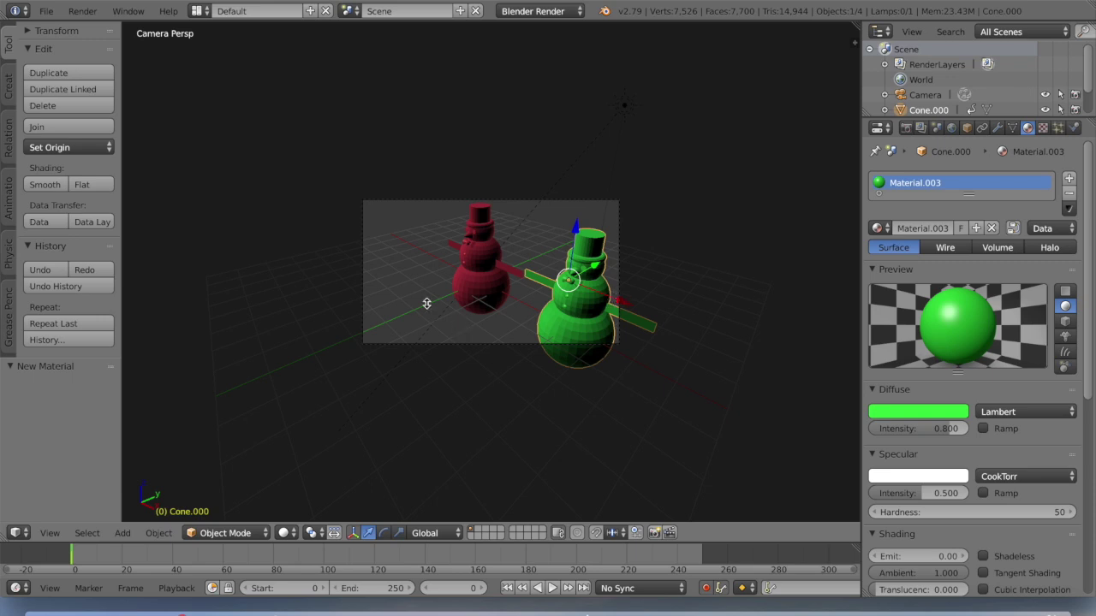
left_click(255, 533)
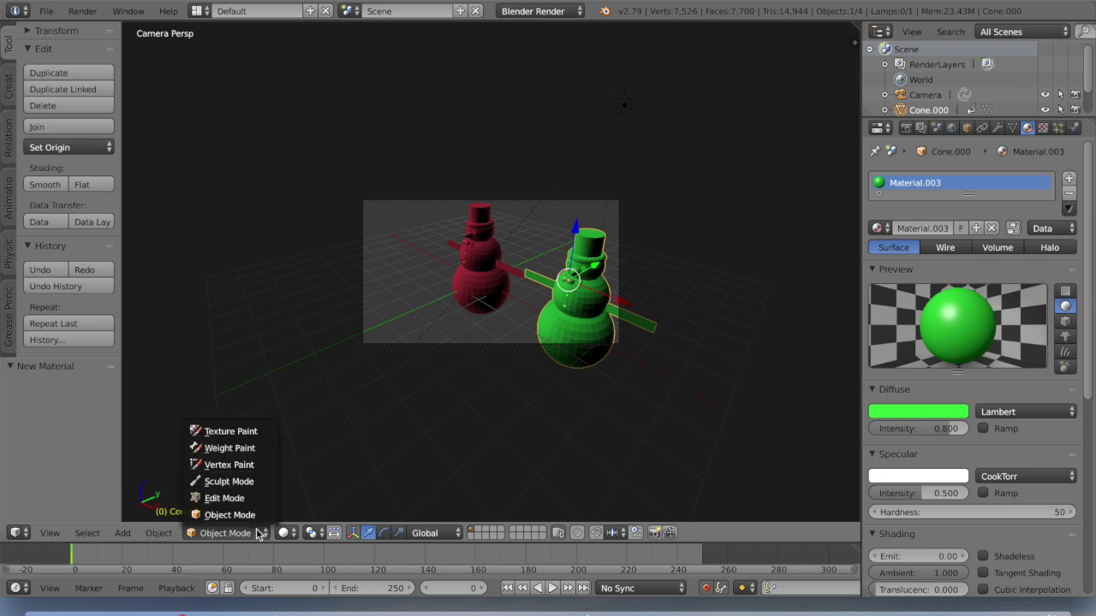
left_click(253, 515)
left_click_drag(615, 300, 787, 374)
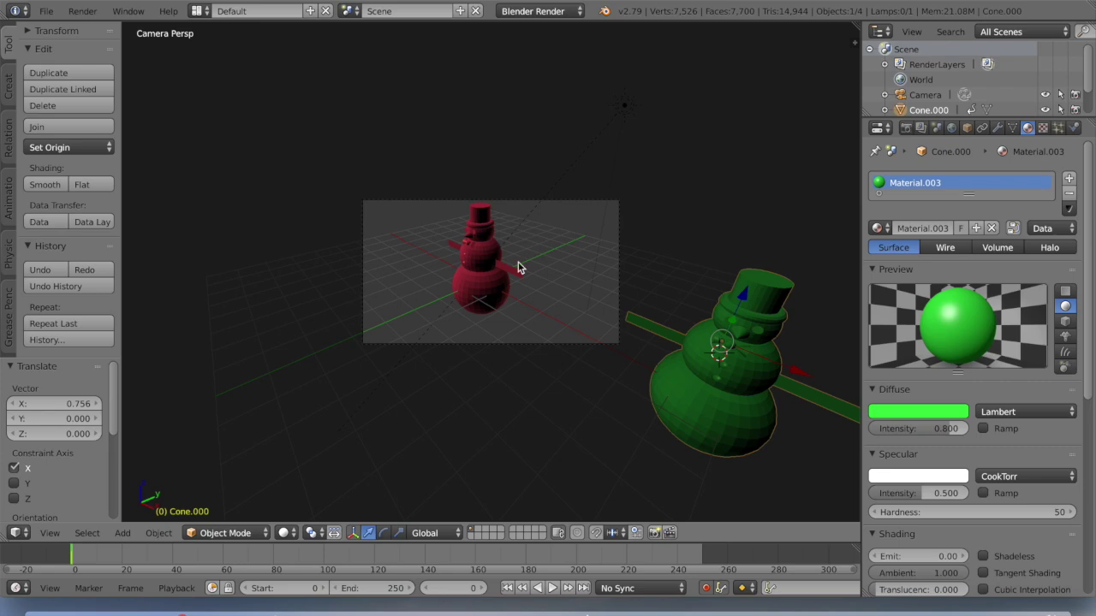
Step: Rotate the red snowman 45° about the global Z axis to face the camera
right_click(479, 276)
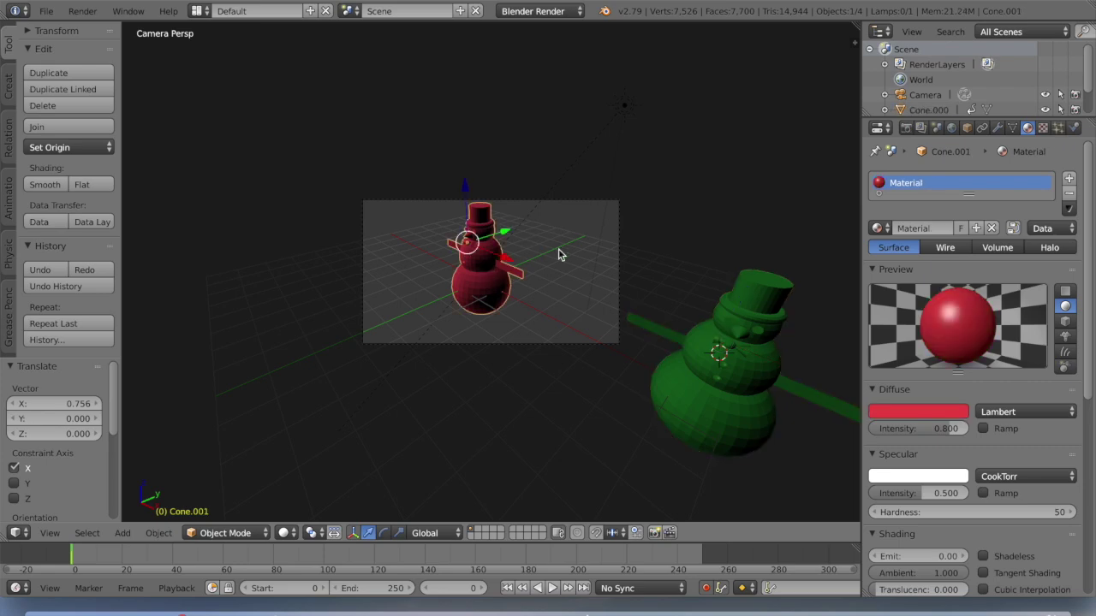
key("r")
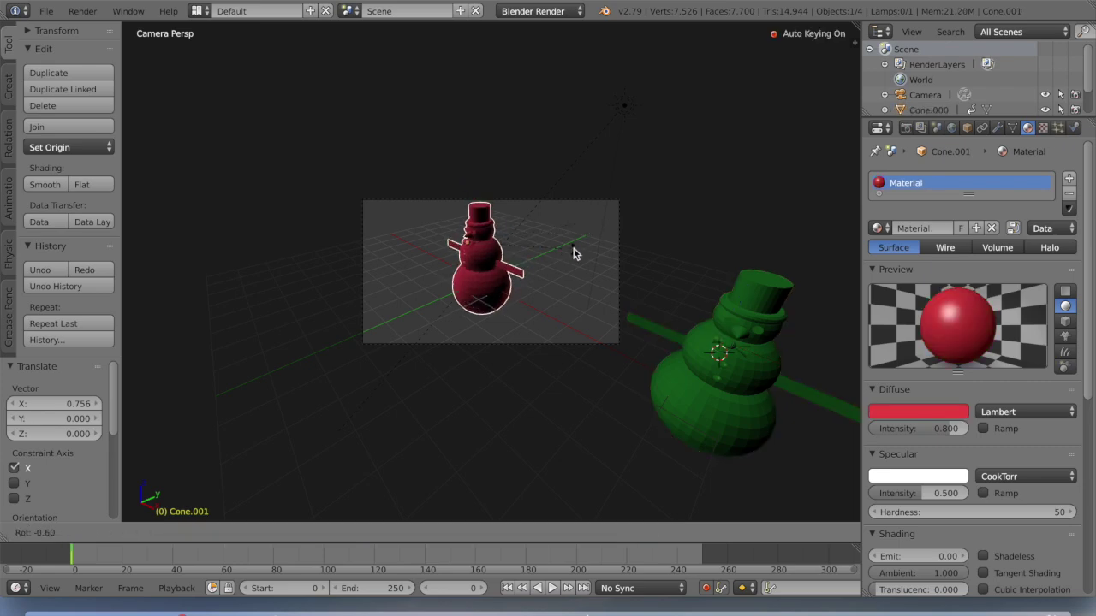
left_click(574, 253)
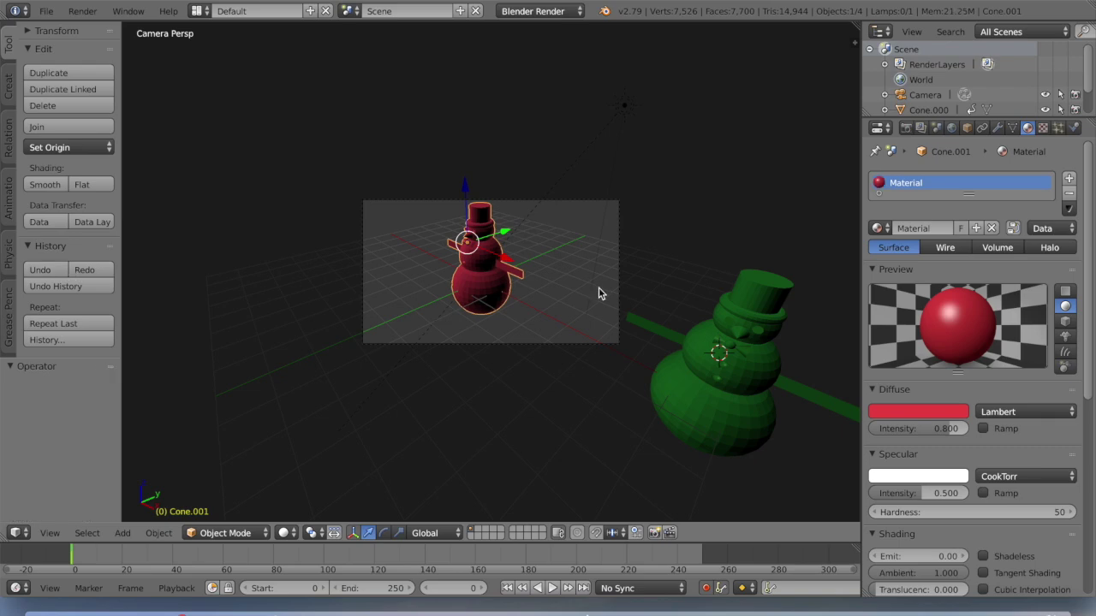
key("r")
key("z")
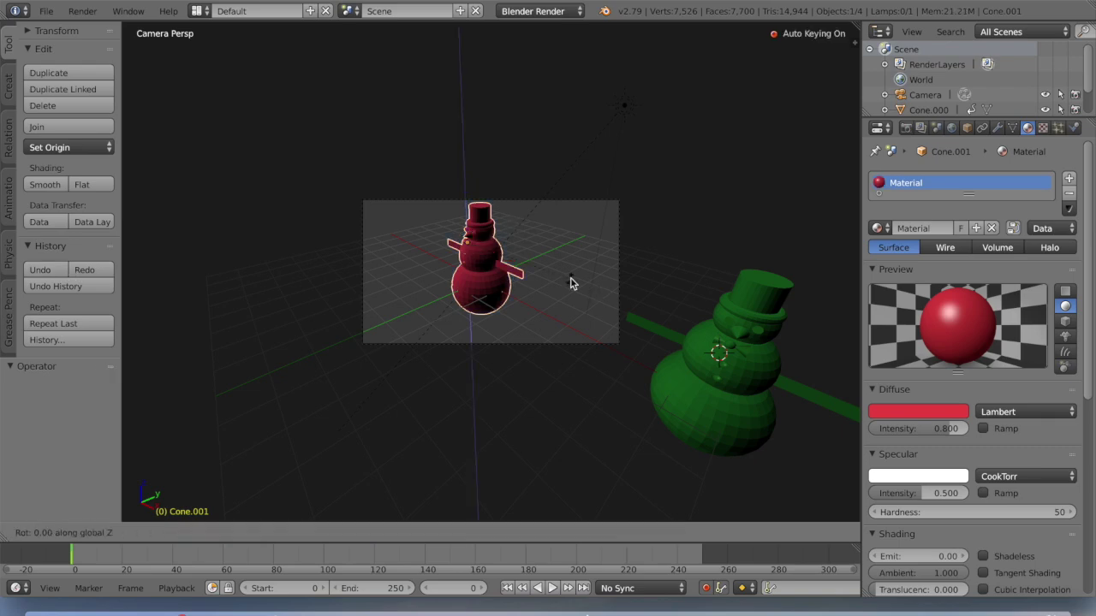
type("90")
key("BackSpace")
key("BackSpace")
type("45")
key("BackSpace")
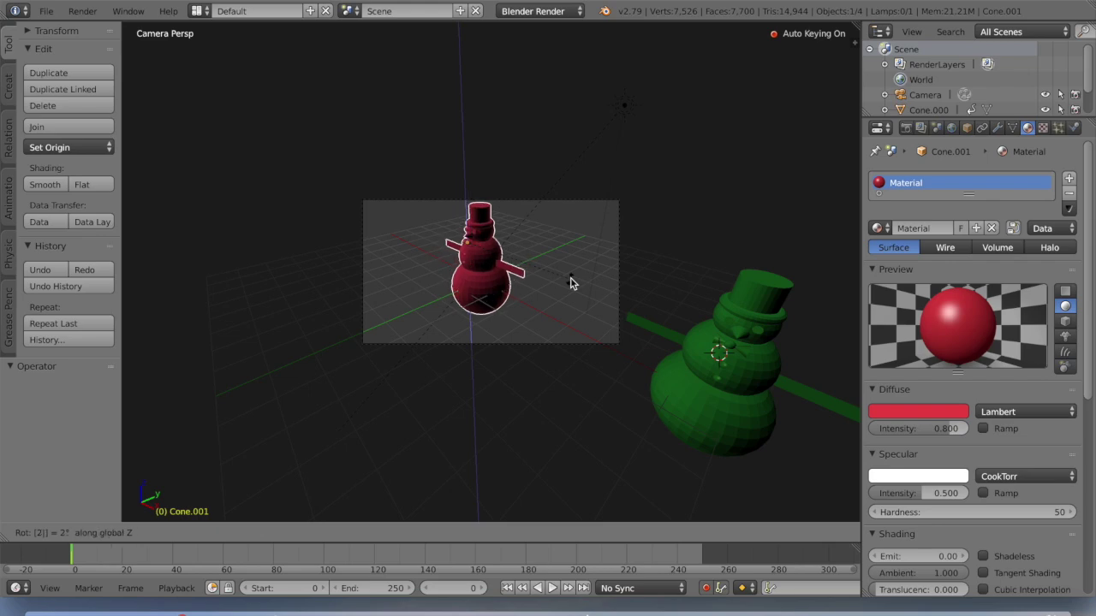
type("5")
key("Return")
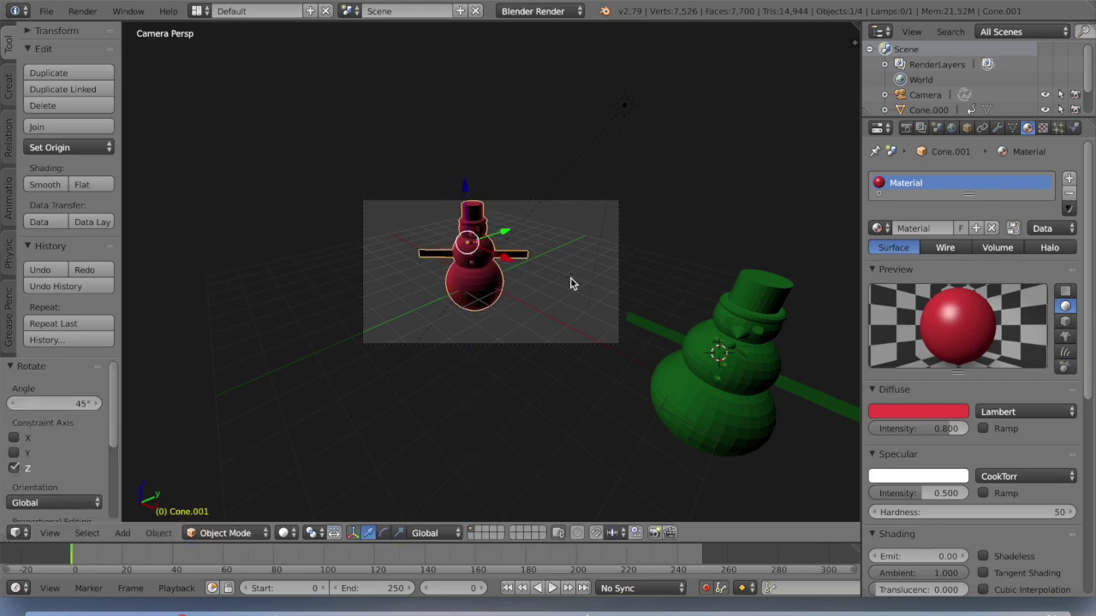
Step: Save the file with the rotated red snowman
scroll(502, 340, "up", 4)
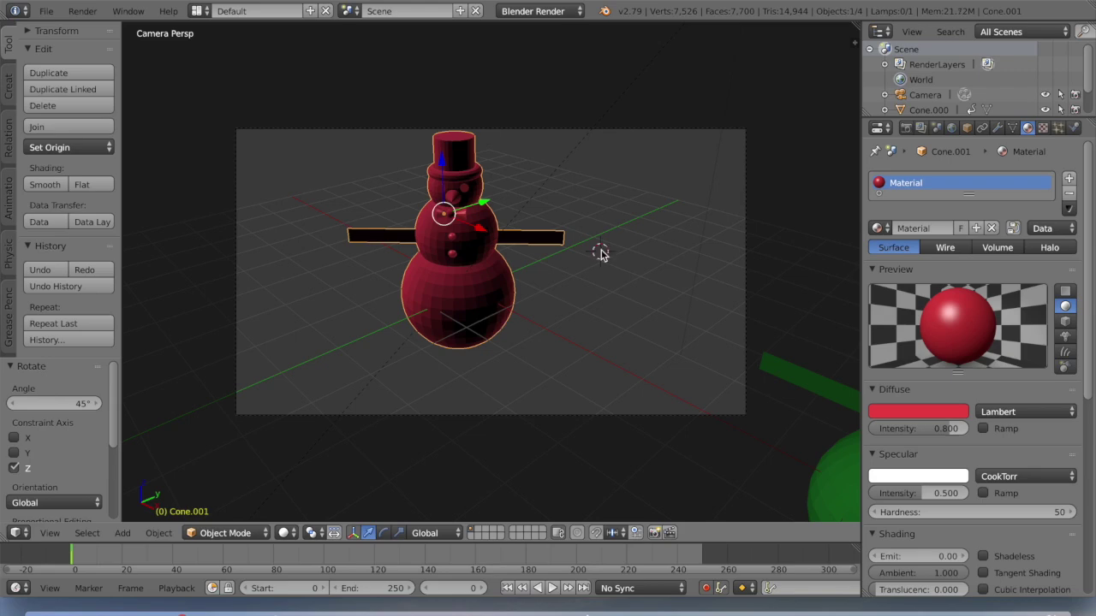
left_click(46, 10)
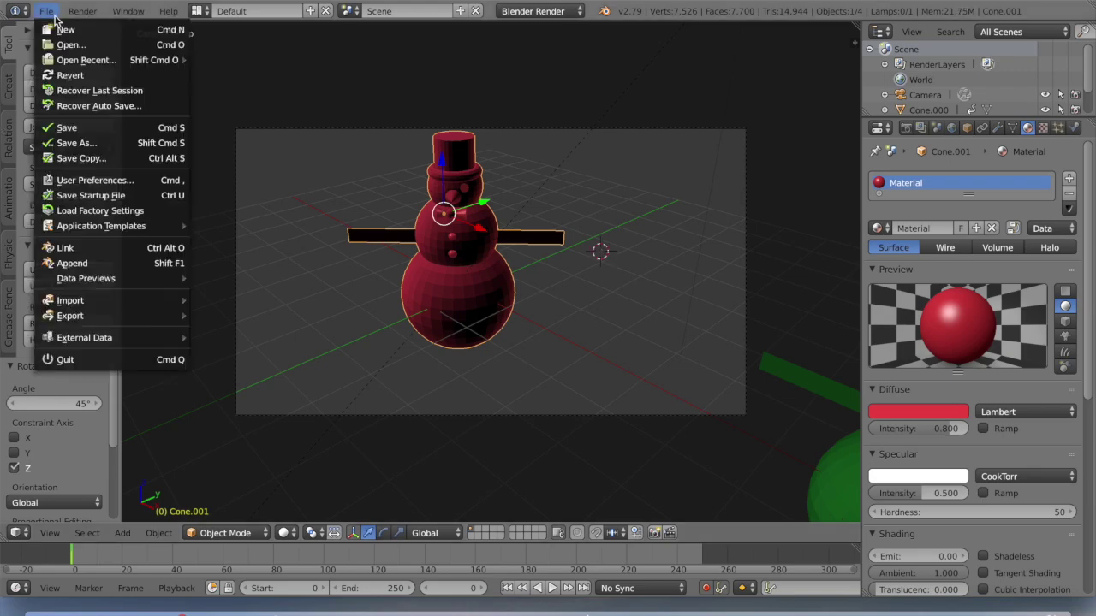
left_click(79, 128)
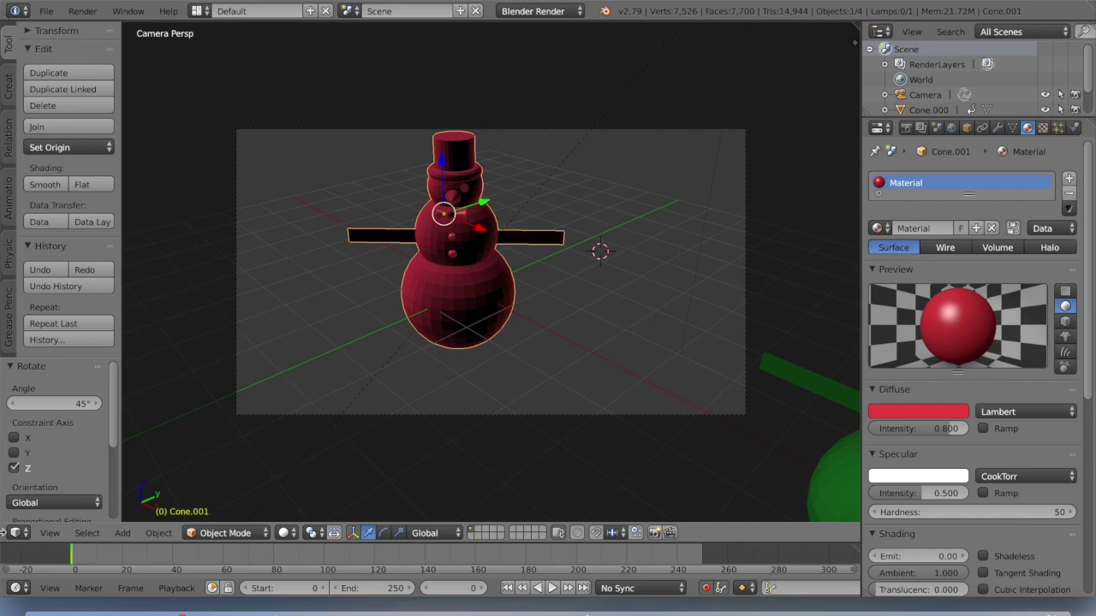
Step: Insert Location and Rotation keyframes for the red snowman at frame 1
left_click(75, 554)
key("i")
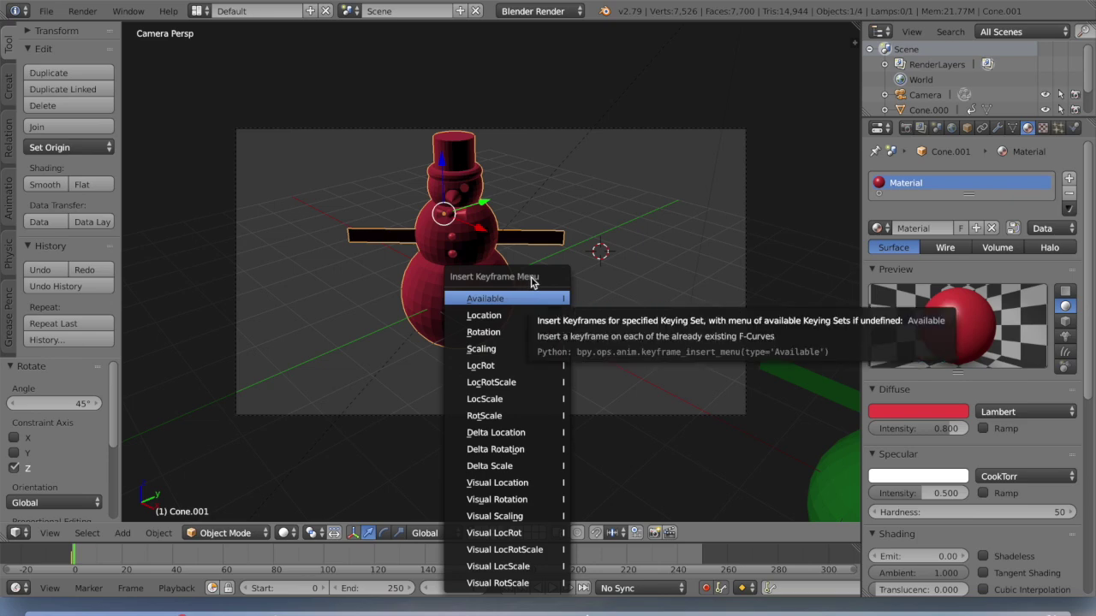
left_click(481, 316)
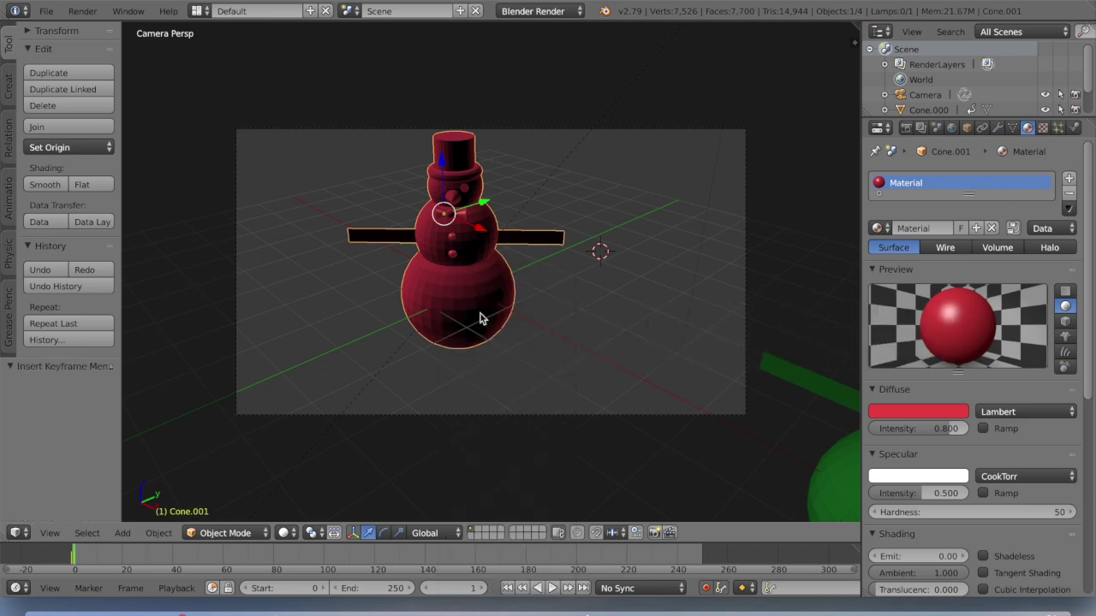
key("i")
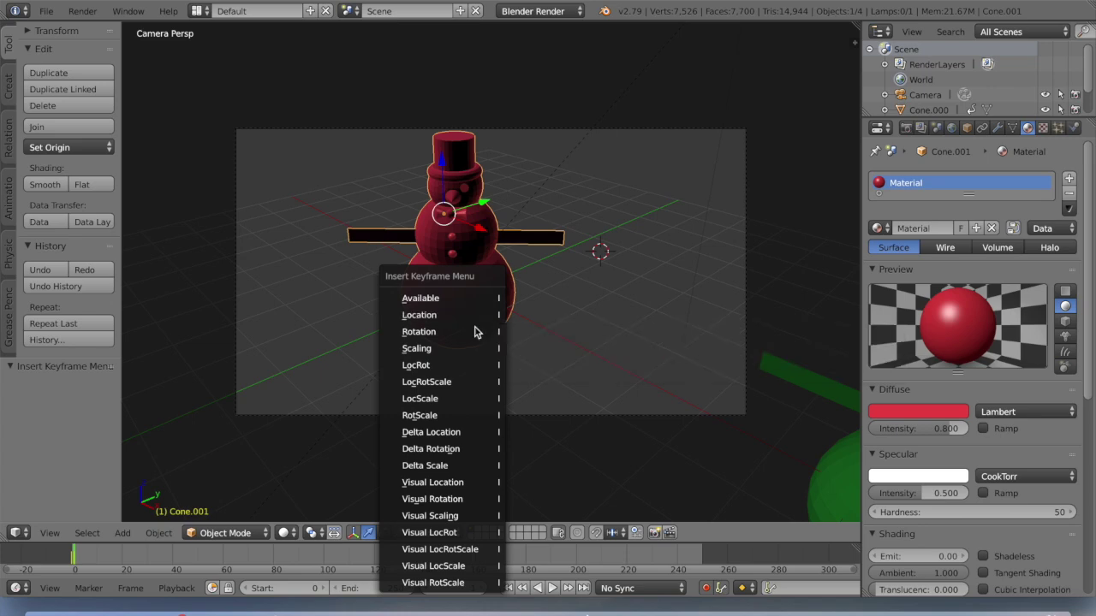
left_click(476, 333)
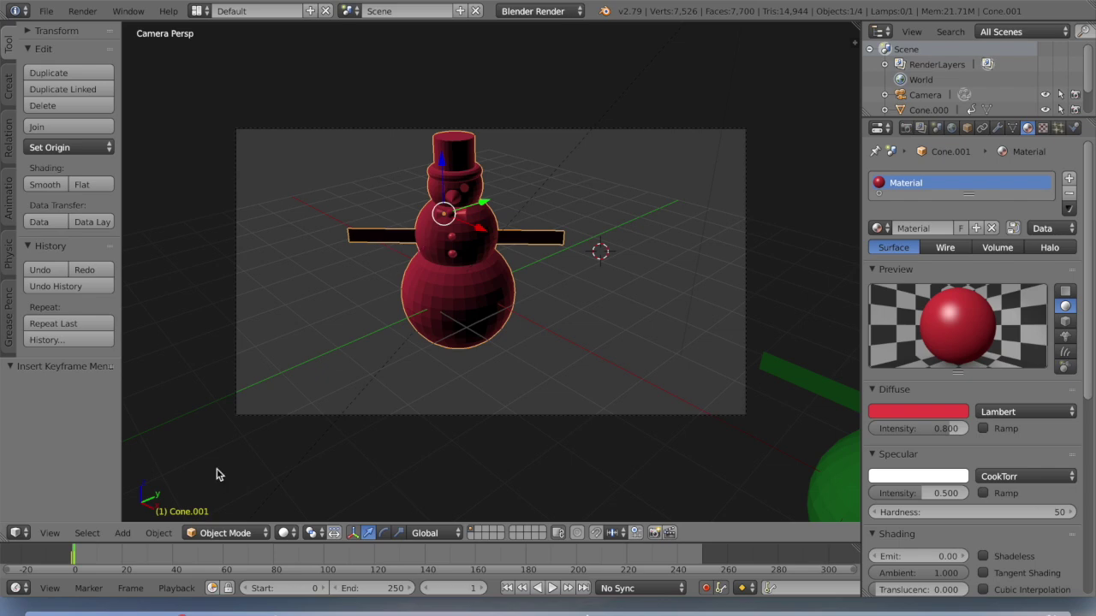
left_click(227, 533)
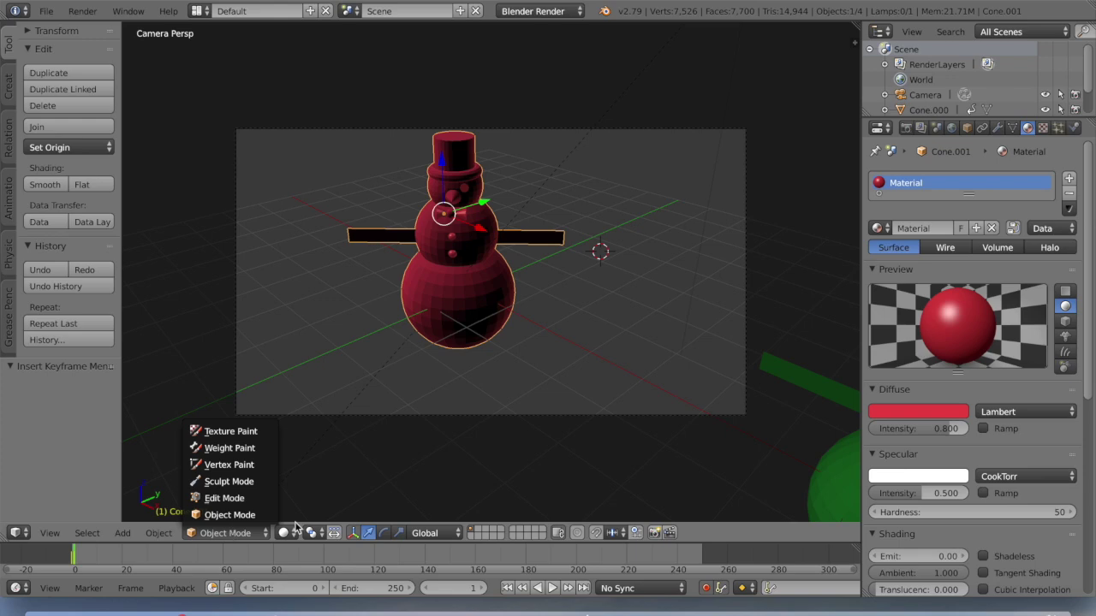
key("i")
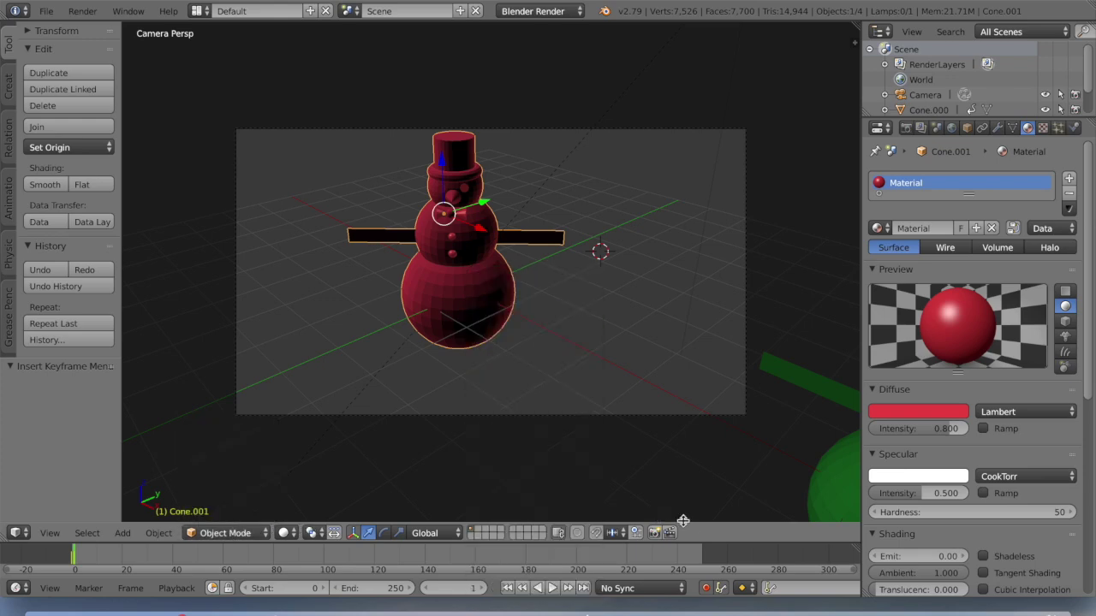
key("i")
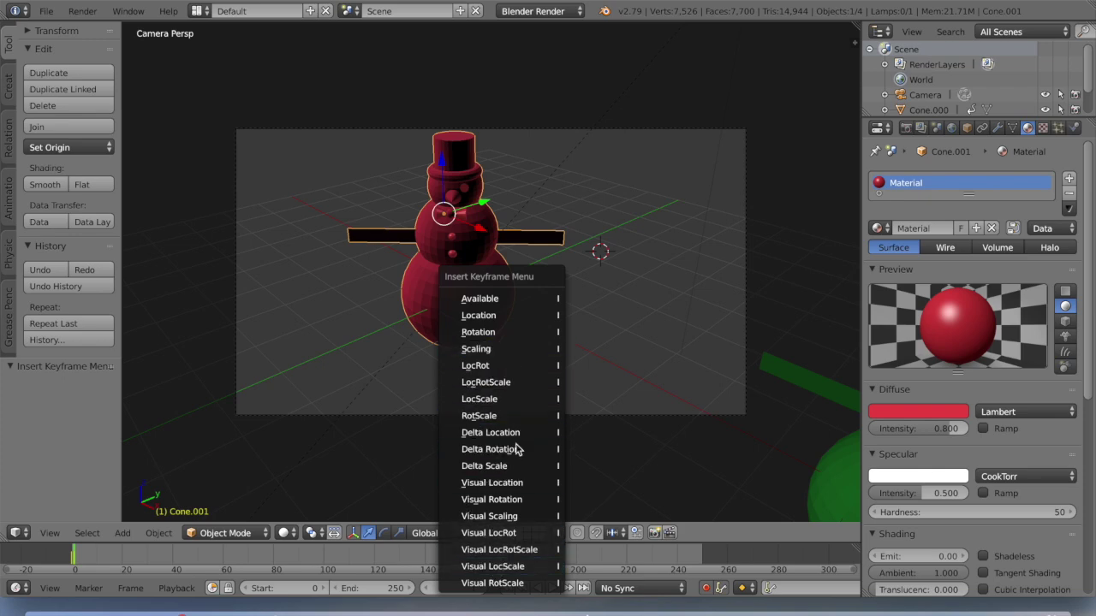
left_click(613, 454)
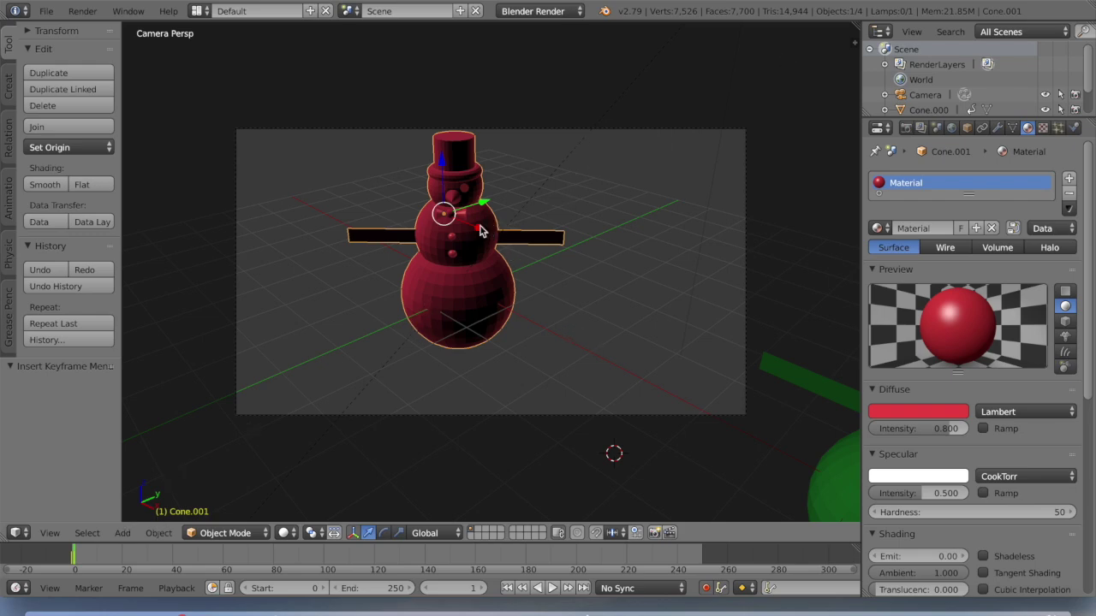
Step: With automatic keyframing, move the red snowman about 0.133 along X at frame 1 and about 0.167 farther at frame 2
left_click_drag(480, 231, 484, 231)
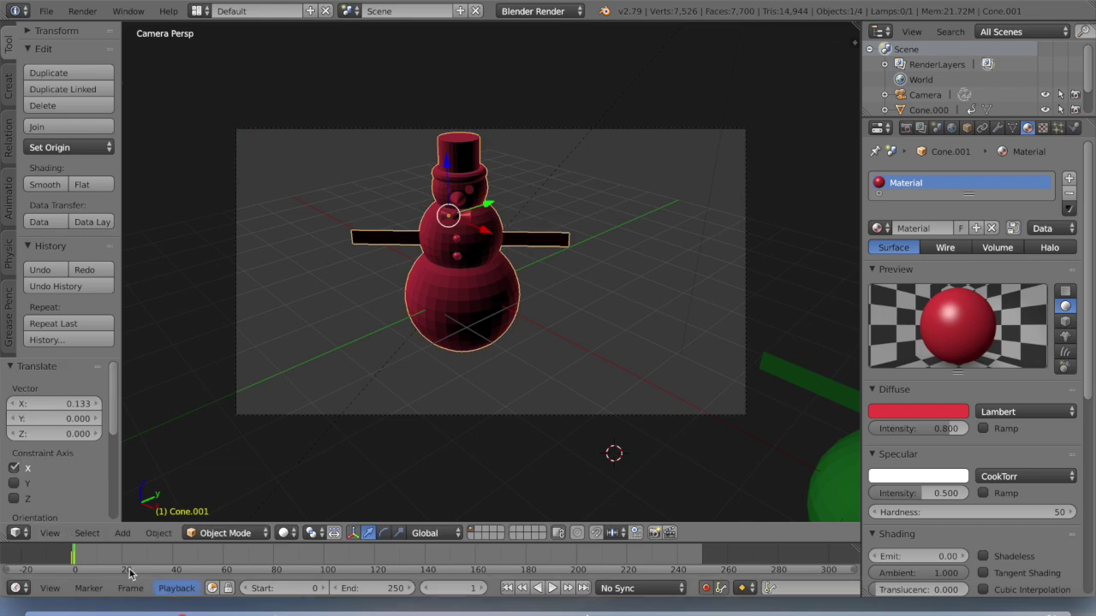
left_click(77, 561)
key("g")
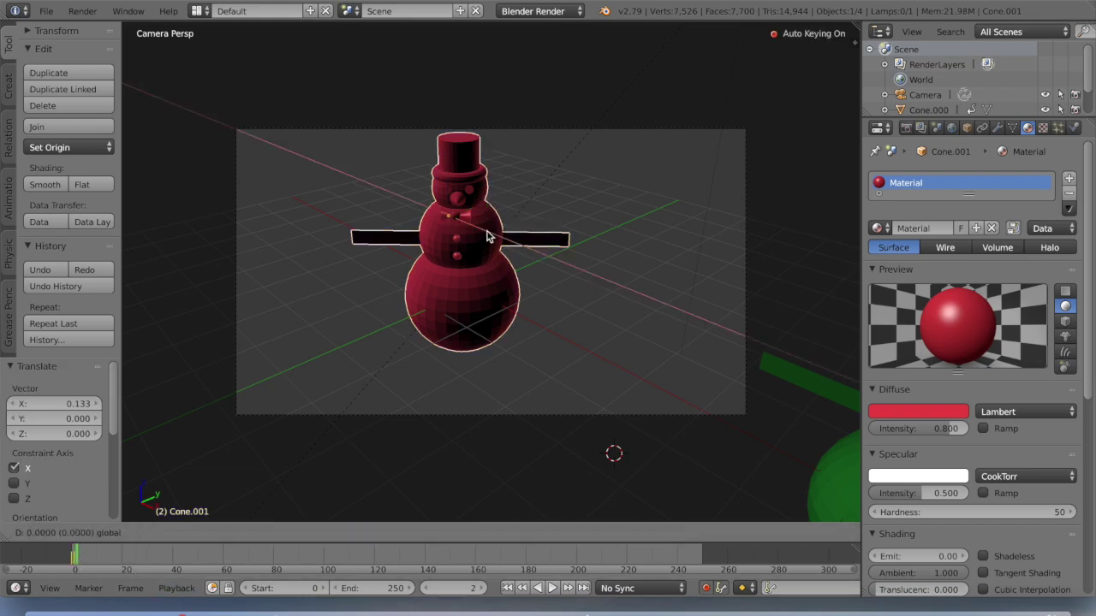
left_click(489, 237)
Step: At frame 3, move the red snowman about 0.146 farther along the X axis
left_click(81, 560)
key("g")
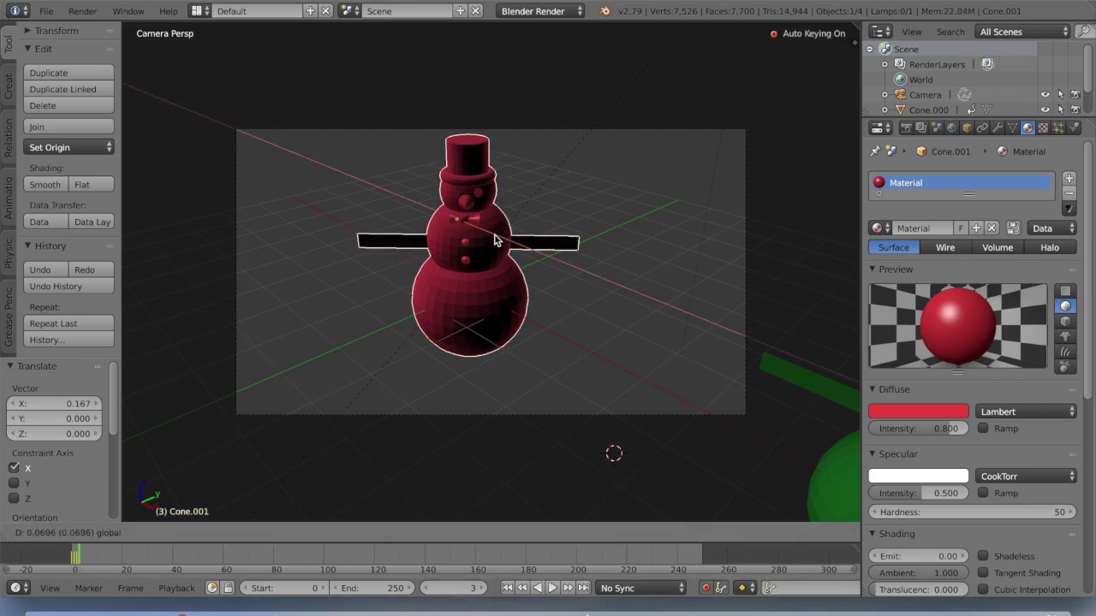
left_click(495, 242)
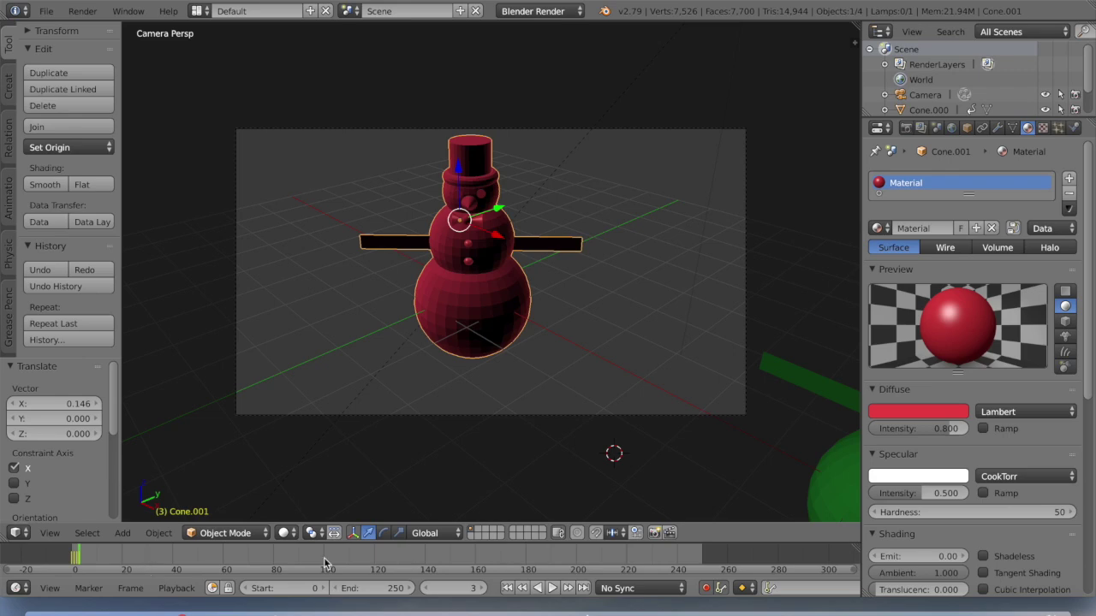
Step: At frame 48, move the red snowman about 3.793 along the X axis and play the animation from the start
left_click(194, 565)
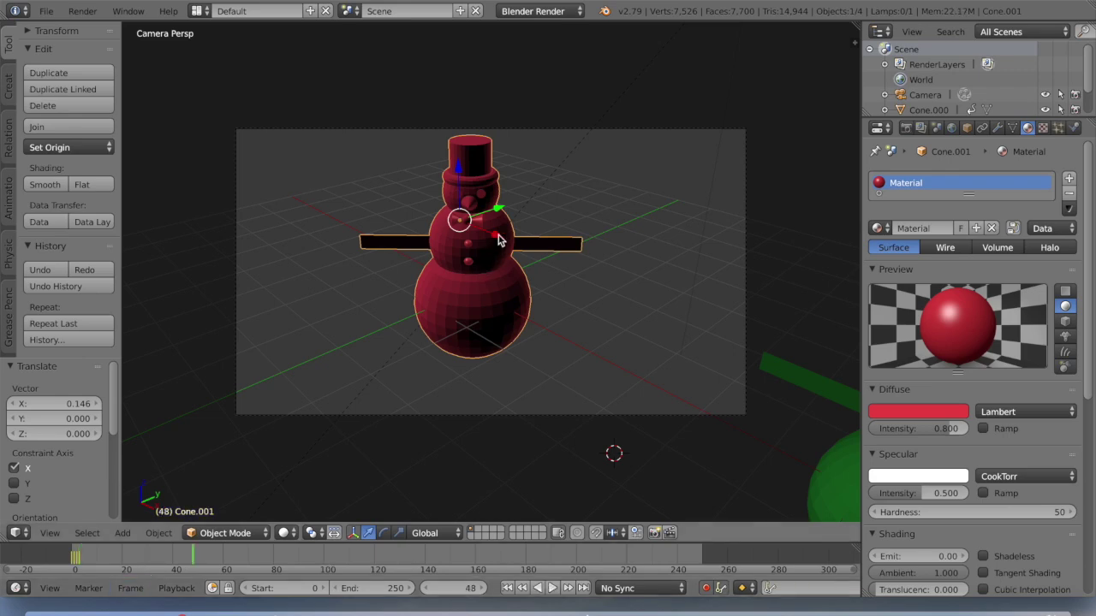
left_click_drag(498, 239, 683, 312)
left_click_drag(192, 557, 68, 560)
left_click(553, 588)
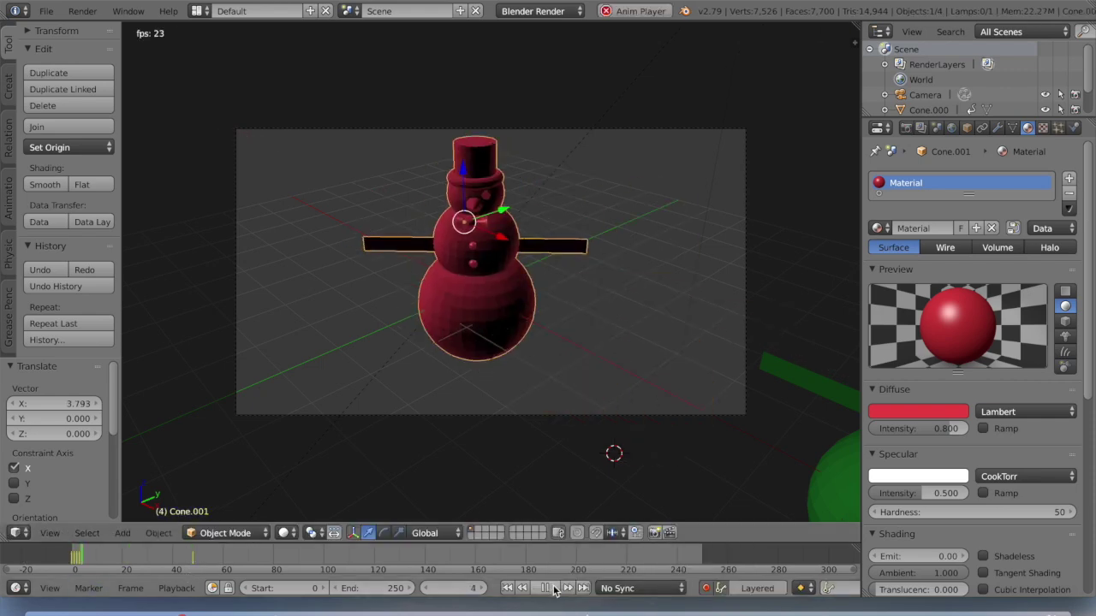
Step: Stop playback and remove the red snowman's keyframes at frame 48
left_click(553, 588)
left_click_drag(221, 565, 74, 565)
left_click(194, 557)
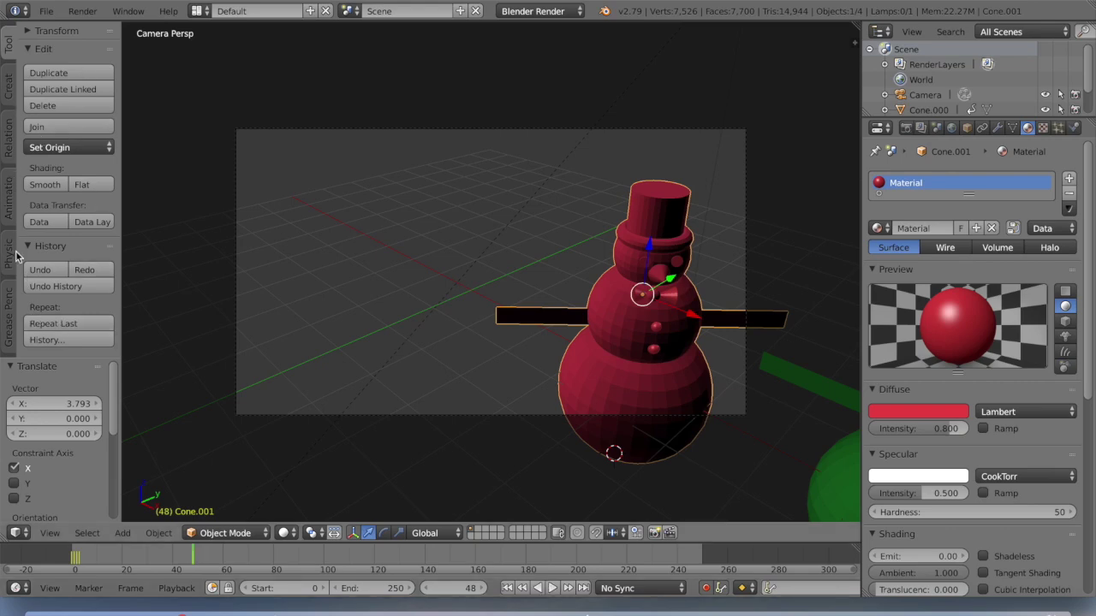
left_click(12, 150)
left_click(10, 197)
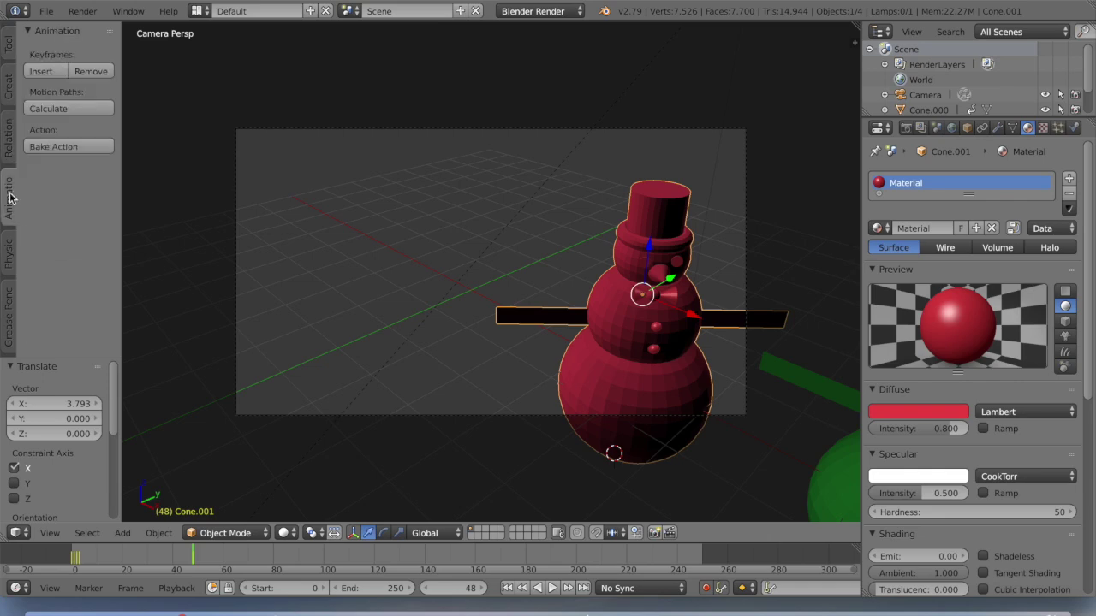
left_click(89, 72)
left_click(111, 75)
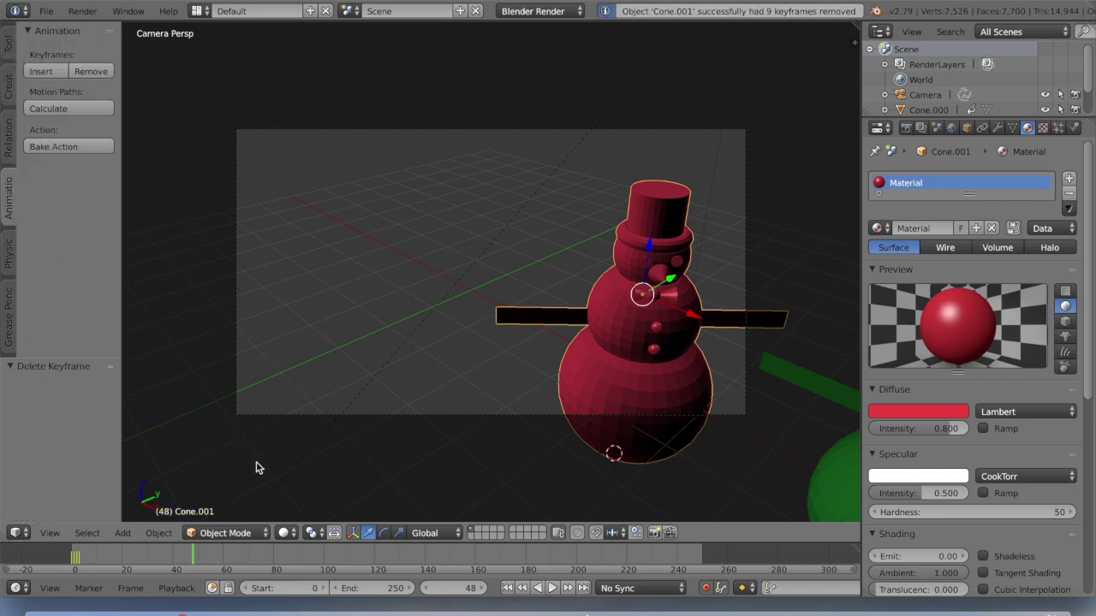
Step: At frame 4, move the red snowman about 0.09 along the X axis with automatic keyframing
left_click_drag(188, 558, 62, 564)
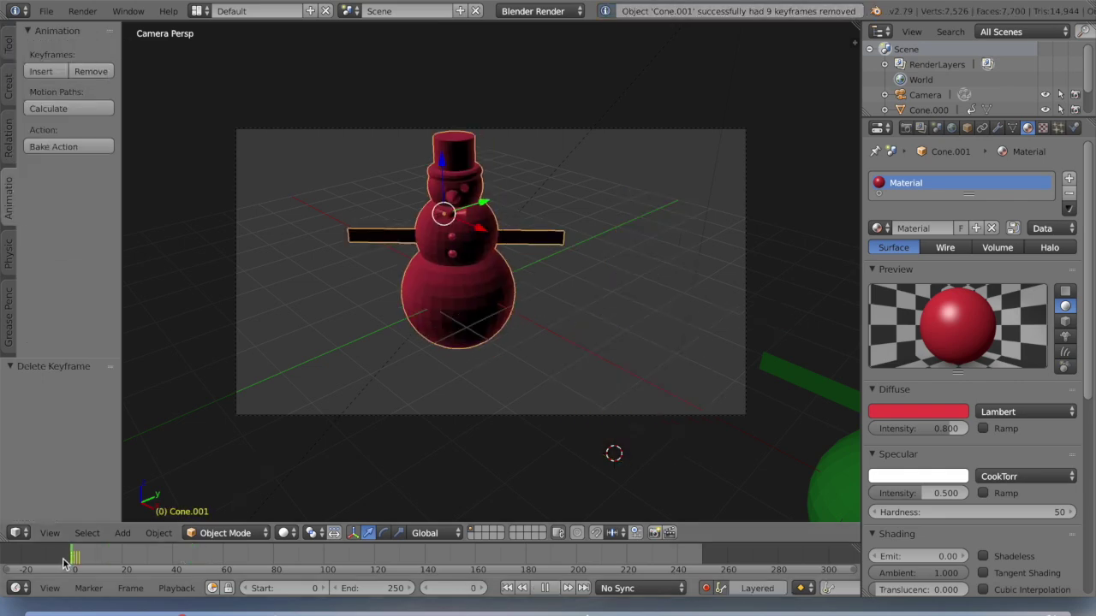
left_click_drag(73, 561, 82, 566)
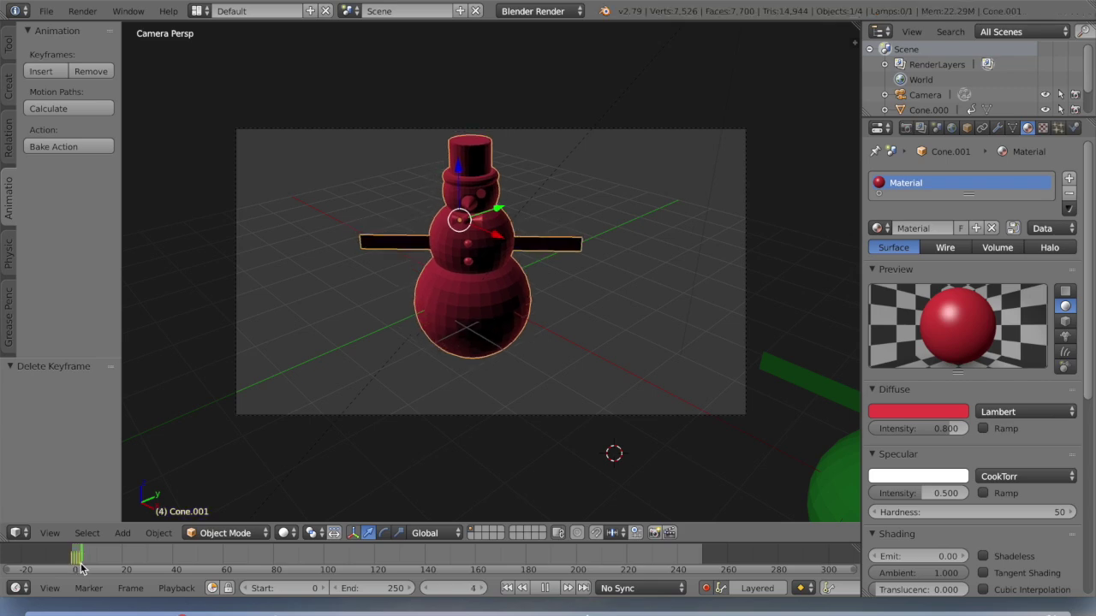
left_click(705, 587)
key("g")
key("x")
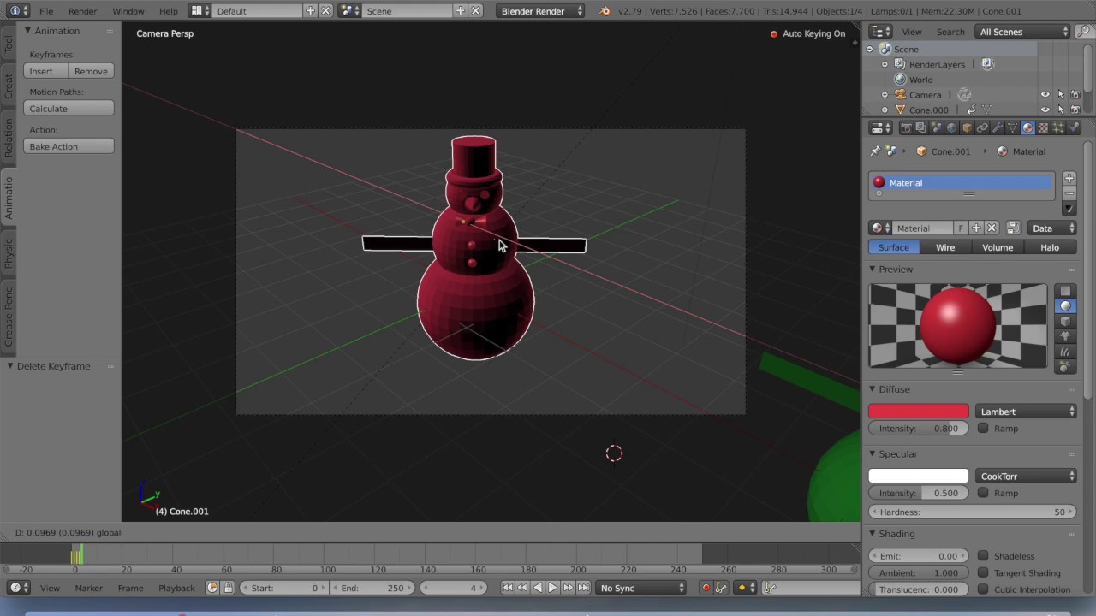
left_click(500, 249)
Step: Move the red snowman about 0.155 along X at frame 5 and about 0.142 farther at frame 6
left_click(85, 563)
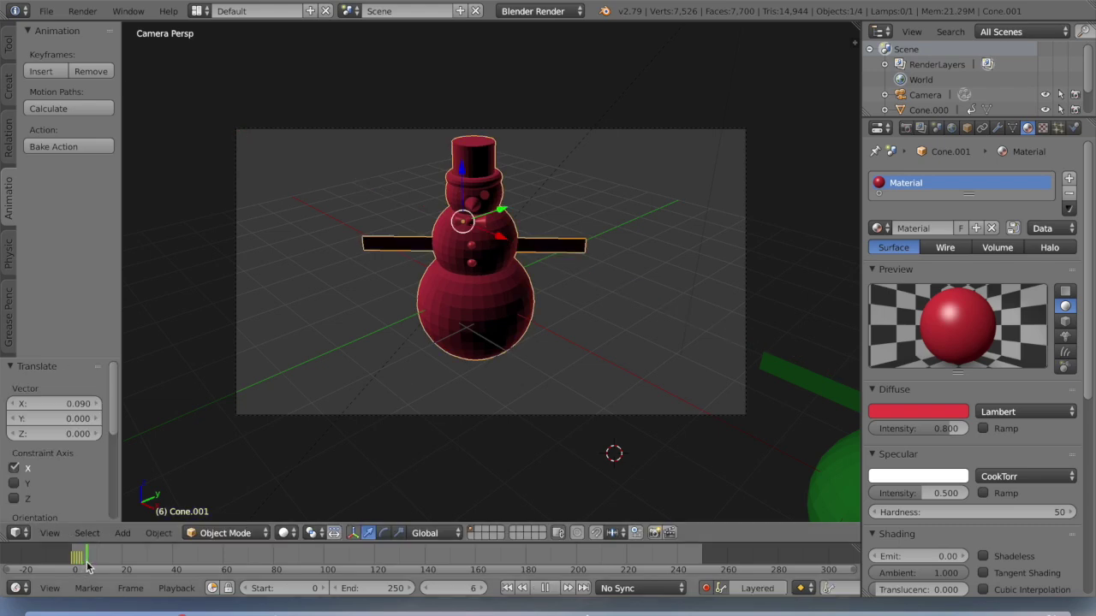
key("g")
key("x")
left_click(502, 247)
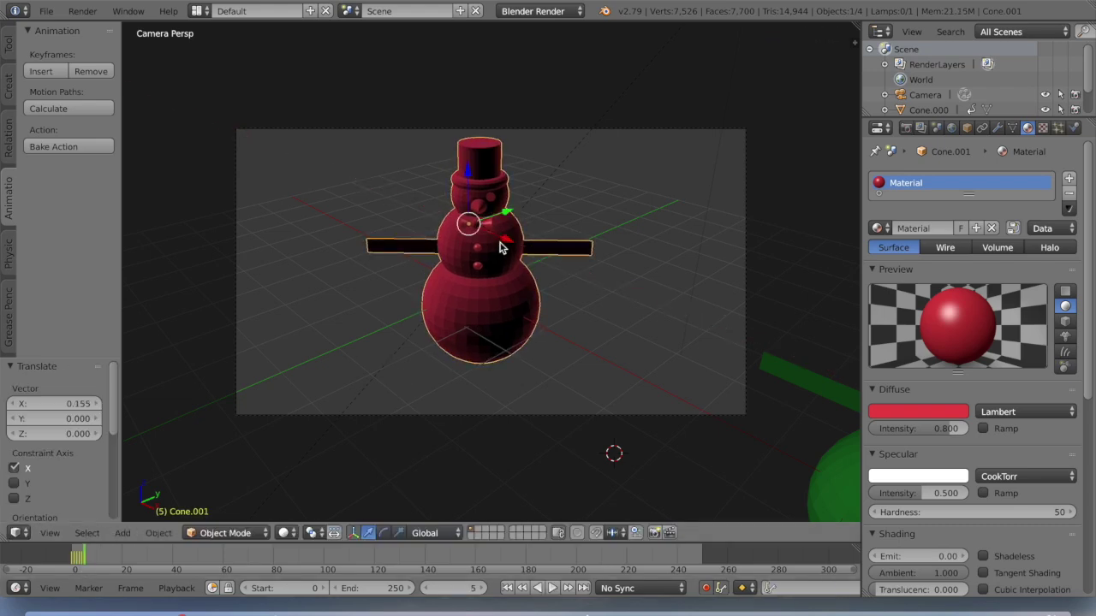
left_click(86, 555)
key("g")
key("x")
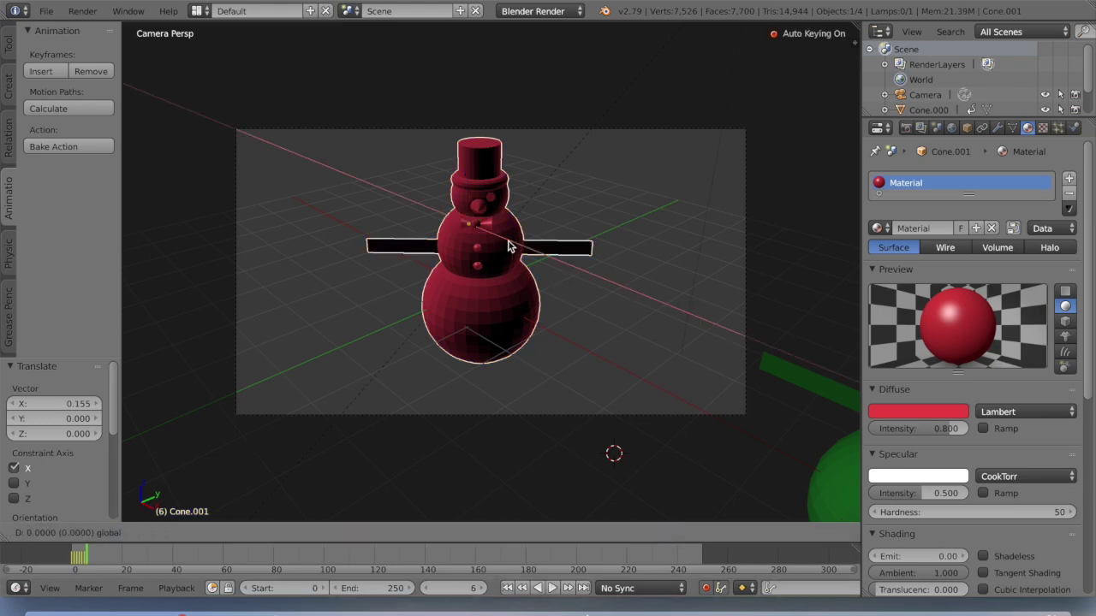
left_click(511, 250)
Step: Go to frame 7 and set the scene's render frame rate to 24 fps
left_click(90, 555)
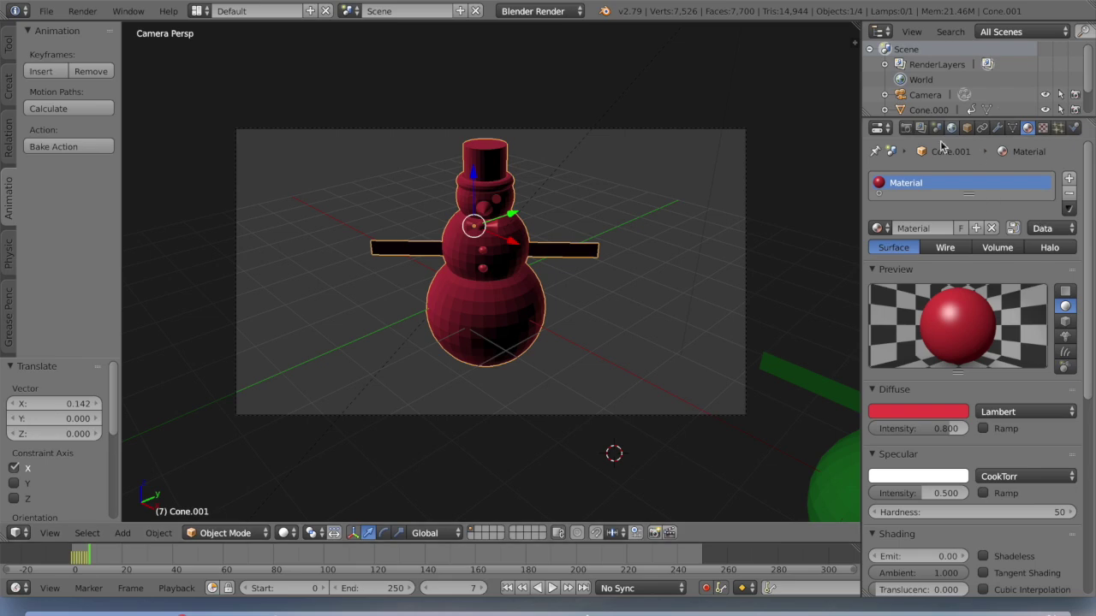
left_click(907, 127)
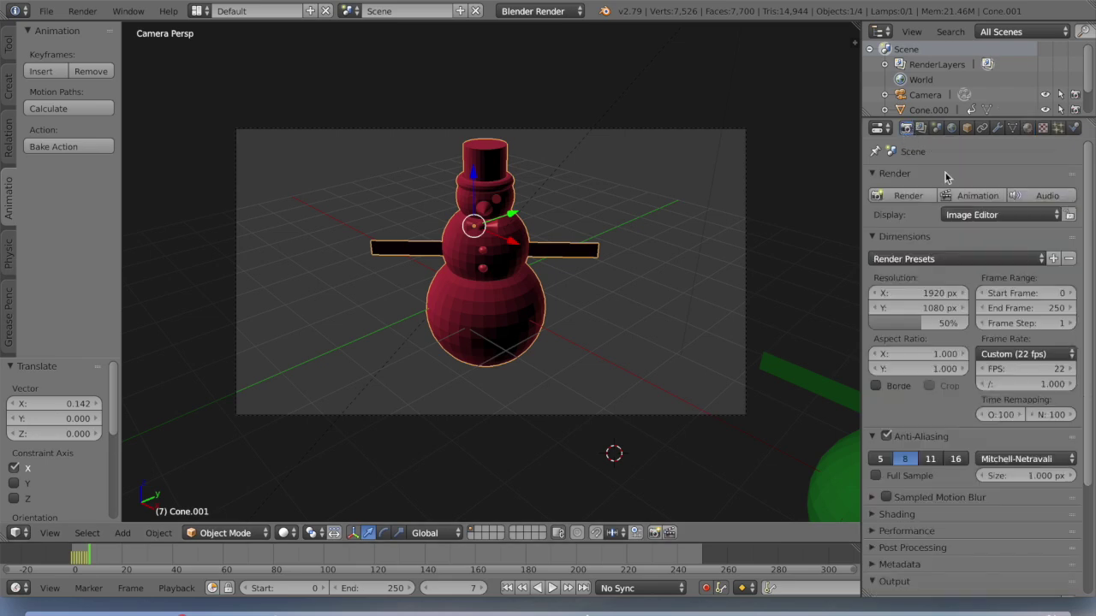
left_click(1073, 355)
left_click(1066, 353)
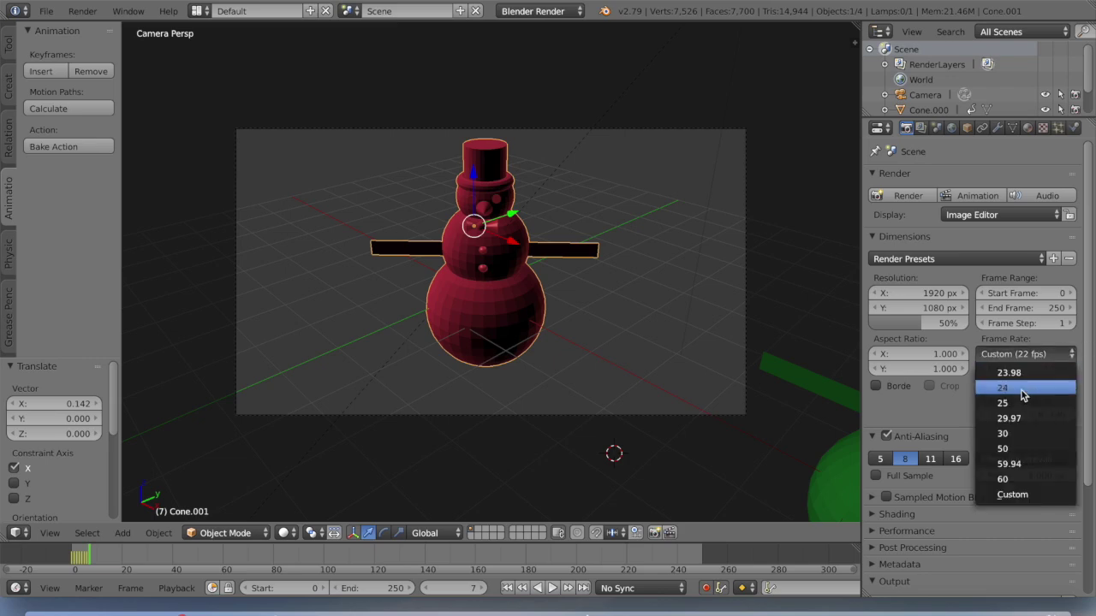
left_click(1021, 390)
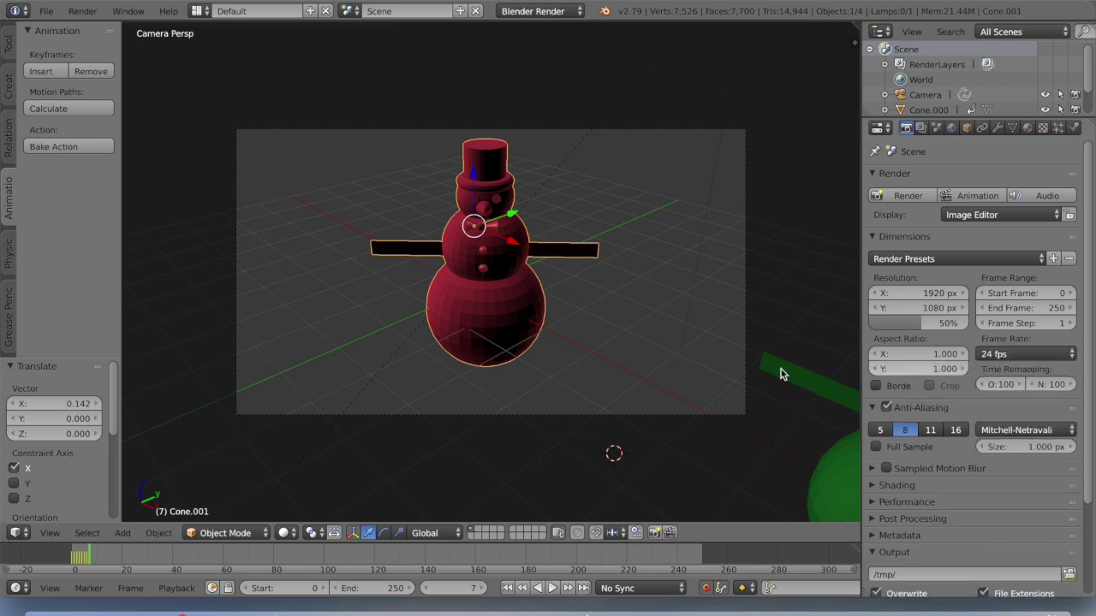
Step: At frame 7, move the red snowman about 0.133 along X and briefly play the animation from the start
left_click_drag(516, 244, 521, 246)
left_click(93, 547)
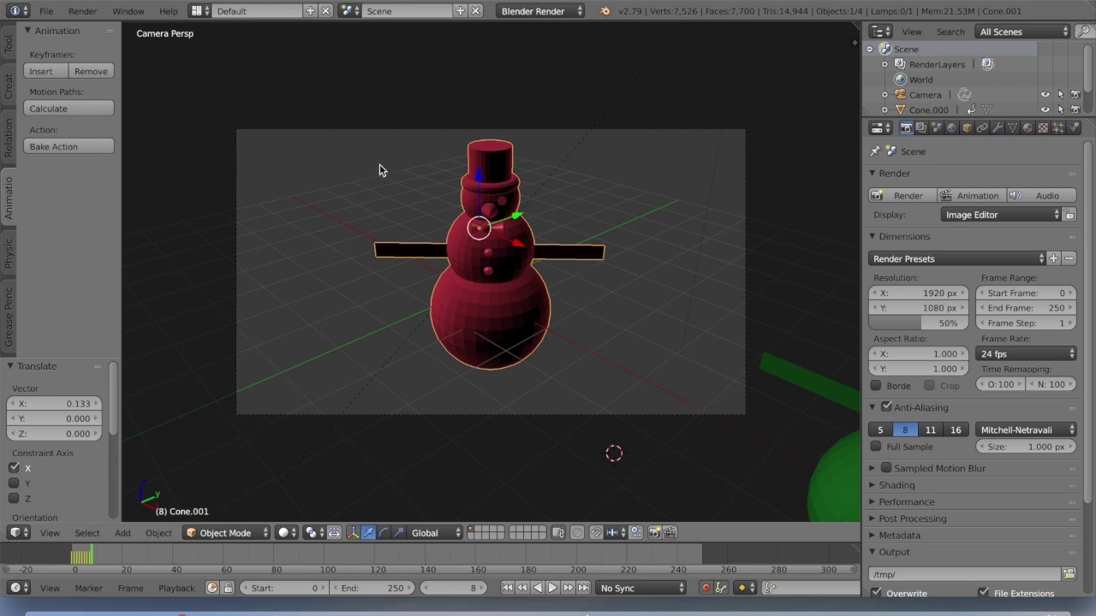
left_click_drag(92, 562, 75, 562)
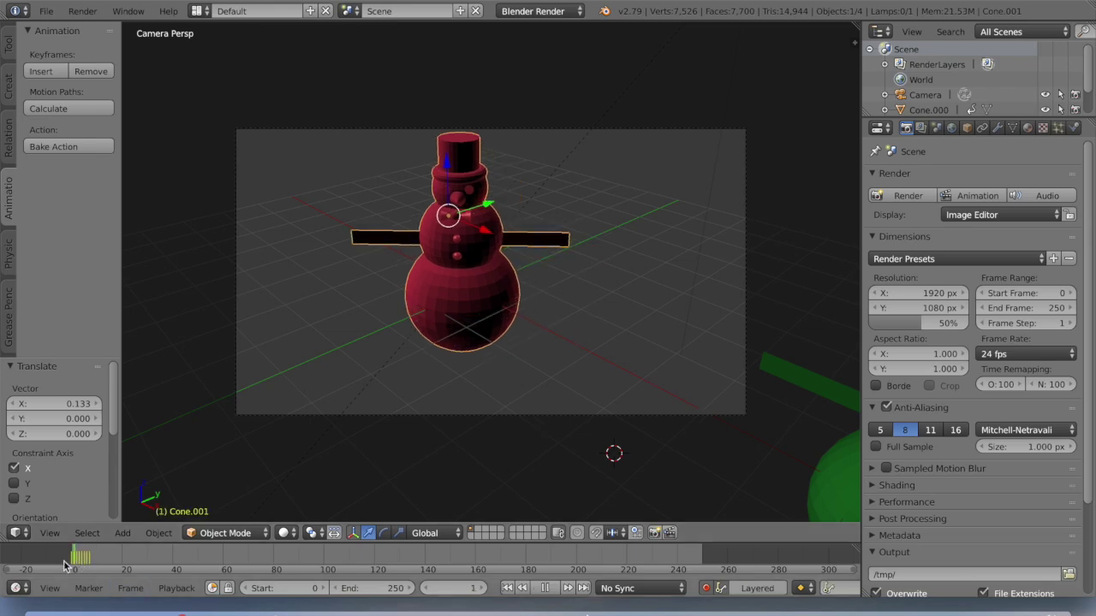
left_click(552, 591)
left_click(539, 590)
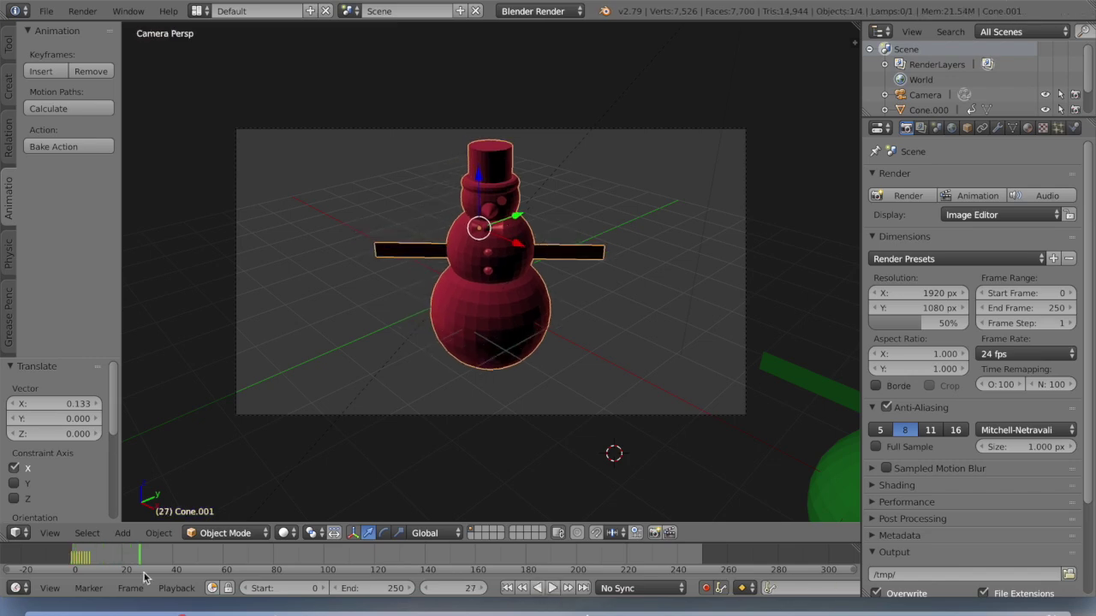
Step: At frame 17, move the red snowman about 1.937 along the Y axis
left_click_drag(141, 558, 116, 561)
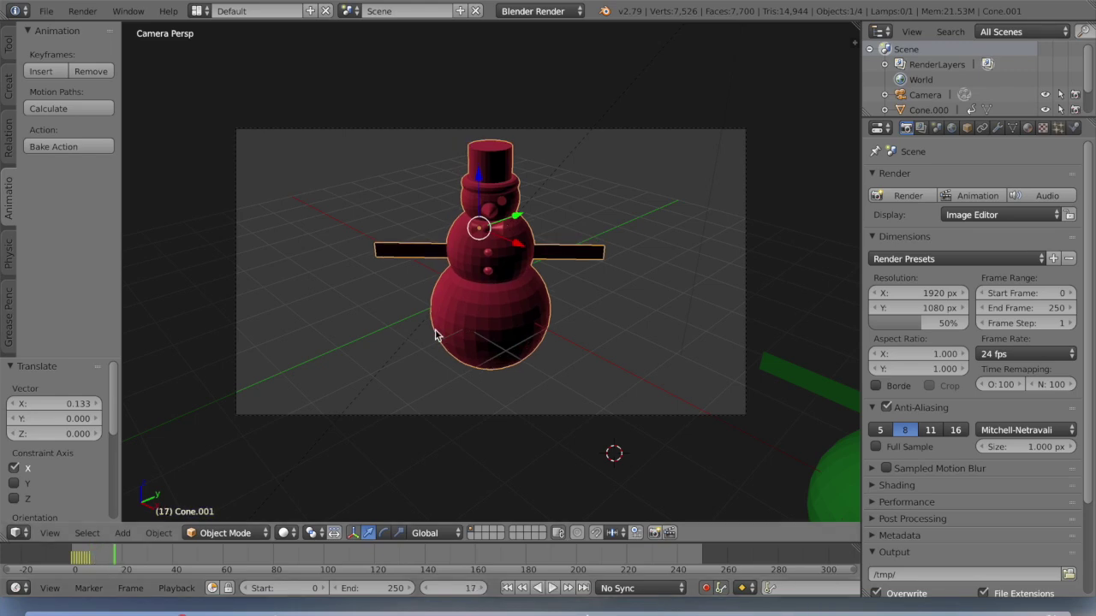
key("g")
key("x")
key("y")
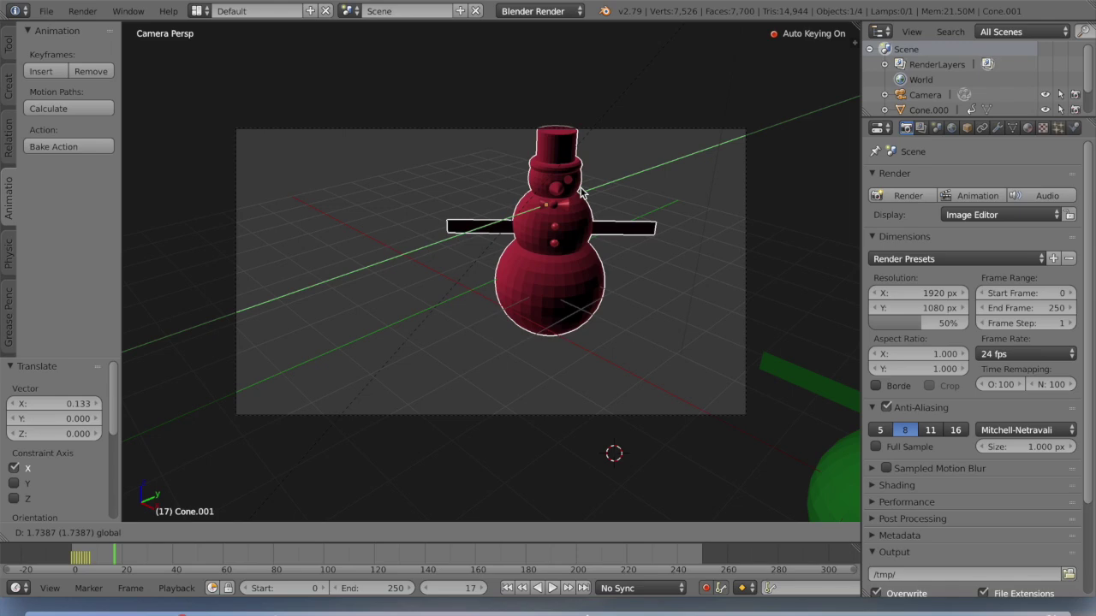
left_click(589, 192)
Step: At frame 28, move the red snowman about -2.336 along the X axis
left_click(143, 561)
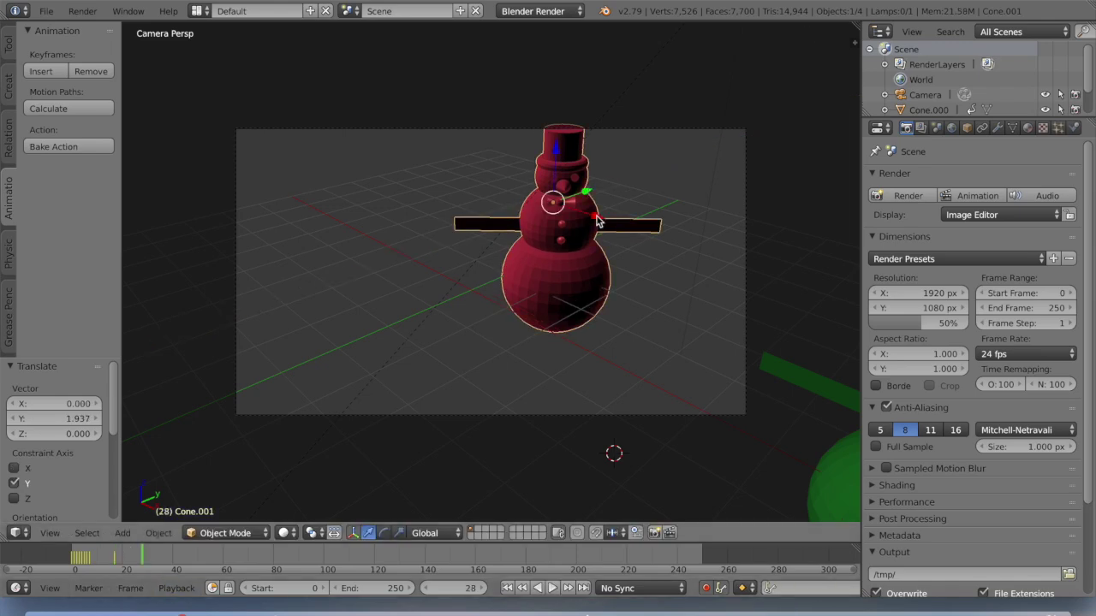
key("g")
key("x")
left_click(514, 182)
Step: At frame 39, move the red snowman about -2.992 along the Y axis
left_click(174, 561)
left_click(170, 561)
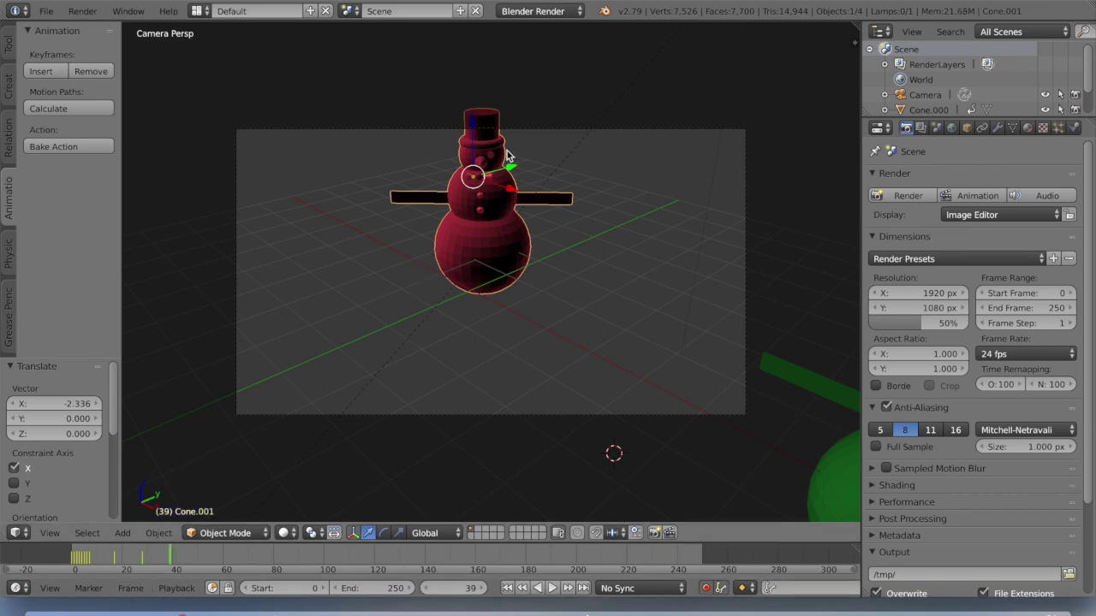
key("g")
key("y")
left_click(398, 210)
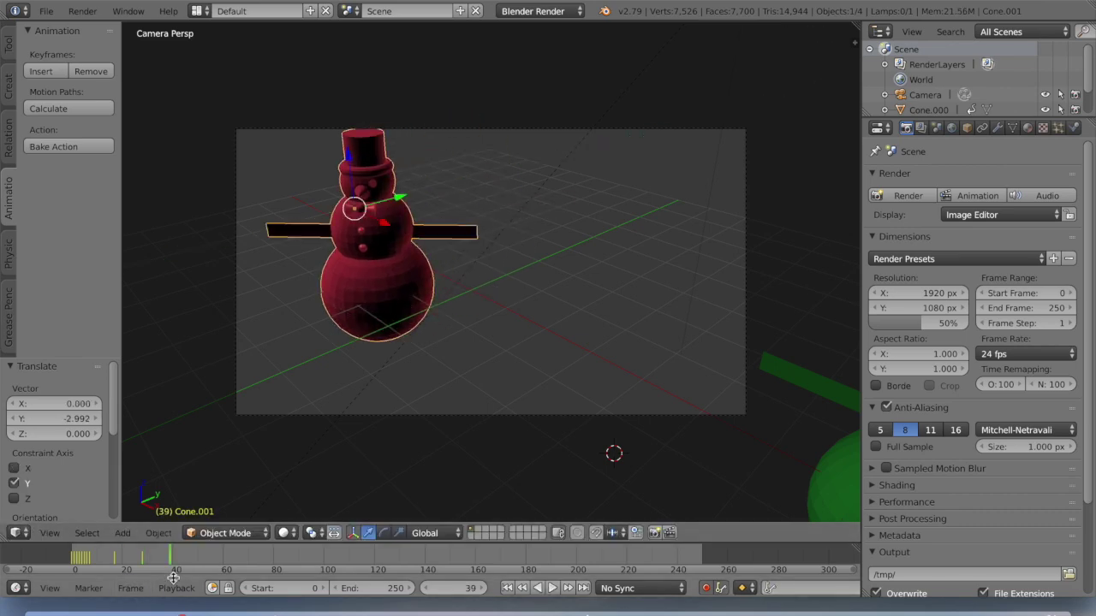
Step: Play the red snowman's animation from the first frame past its last keyframe, and stop playback
key("shift+alt+a")
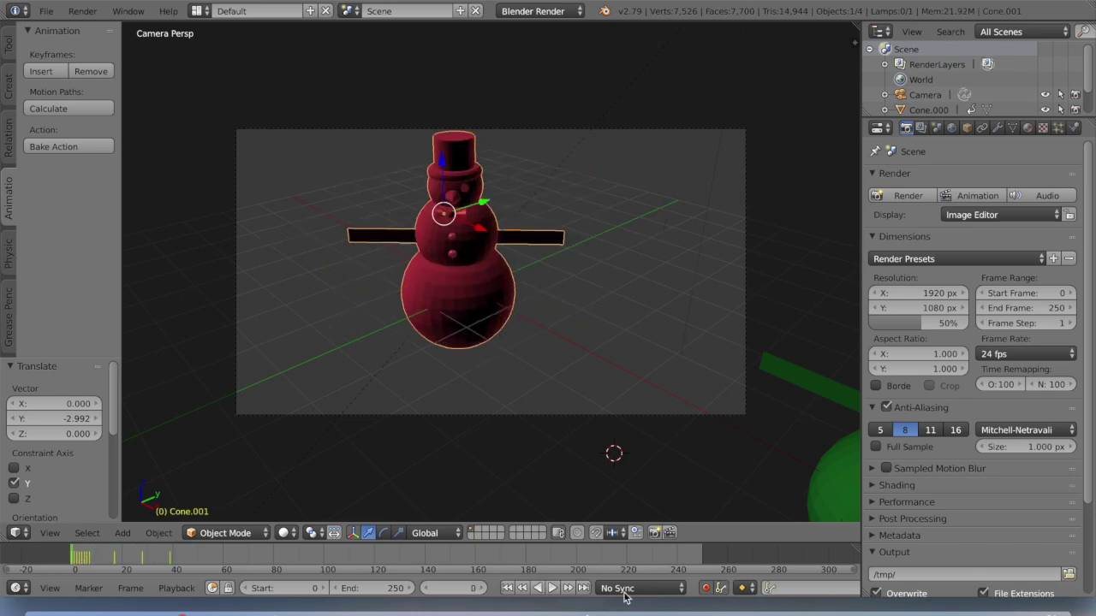
left_click(545, 588)
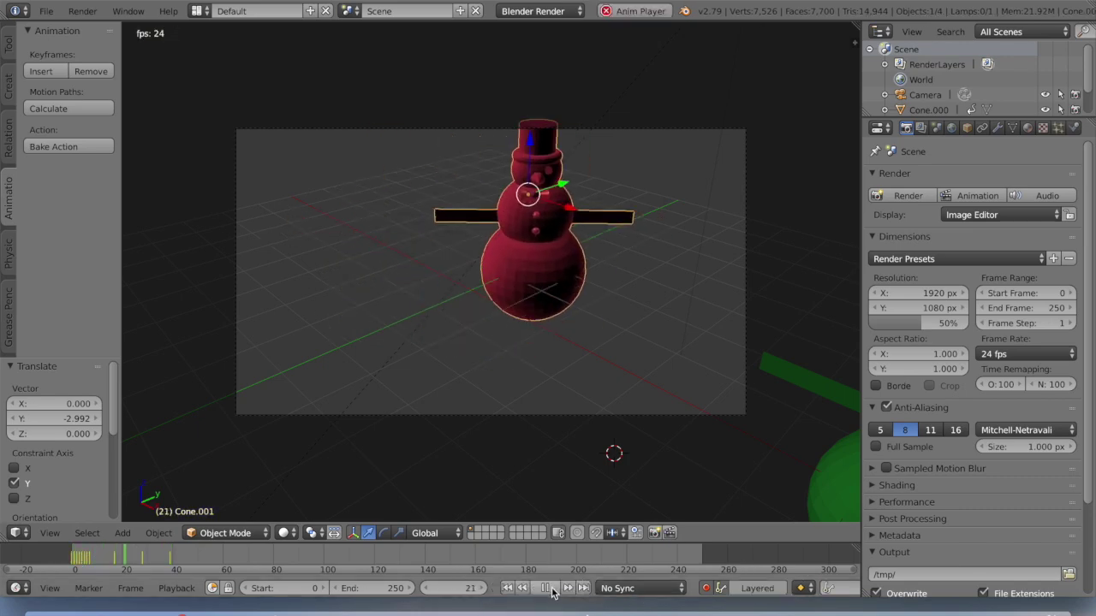
left_click(546, 590)
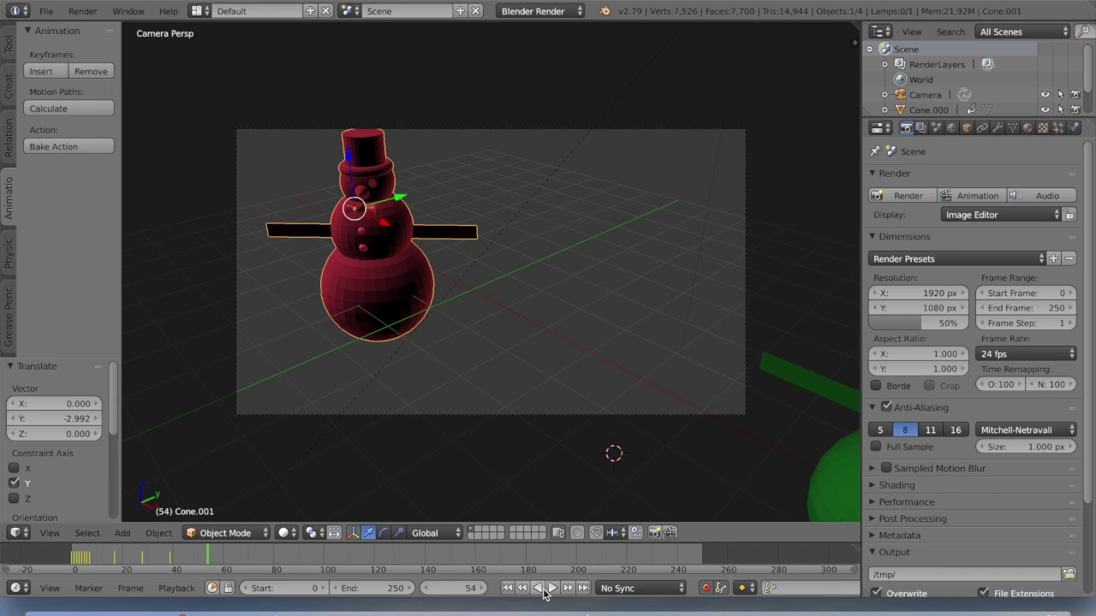
Step: At frame 49, move the red snowman about 2.609 along the X axis
left_click(195, 561)
key("Right")
key("g")
key("y")
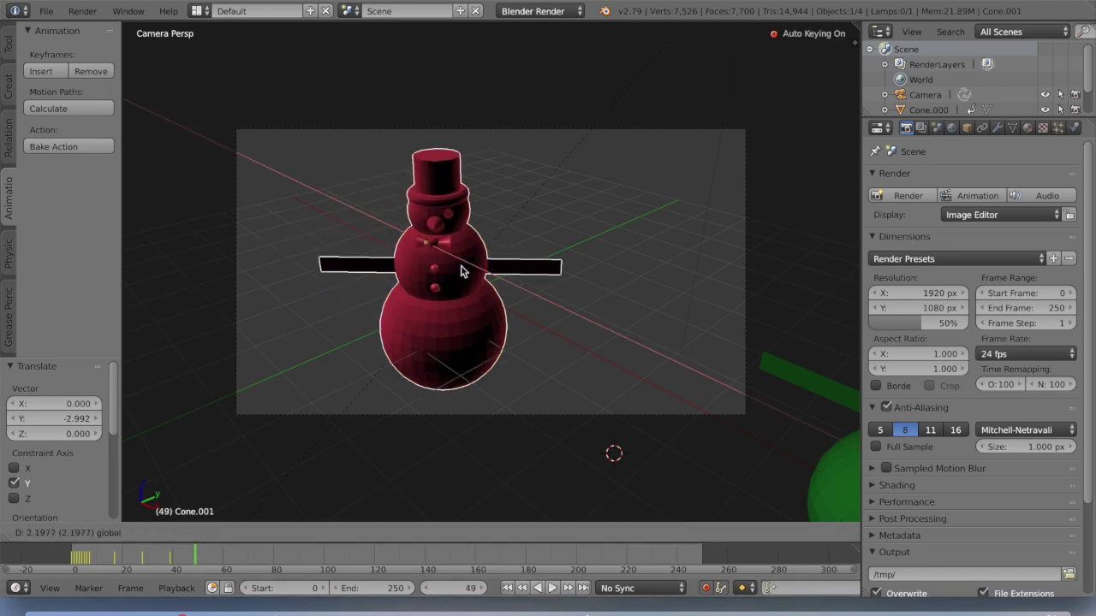
left_click(464, 270)
Step: At frame 59, move the green snowman about -3.005 along the X axis toward the camera frame
left_click(220, 560)
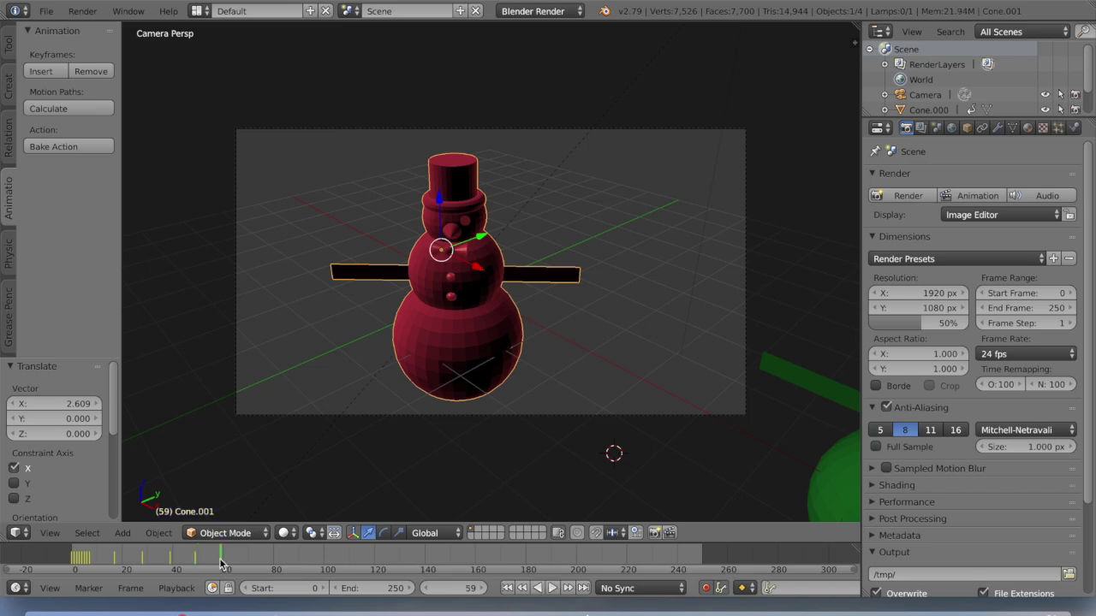
right_click(837, 488)
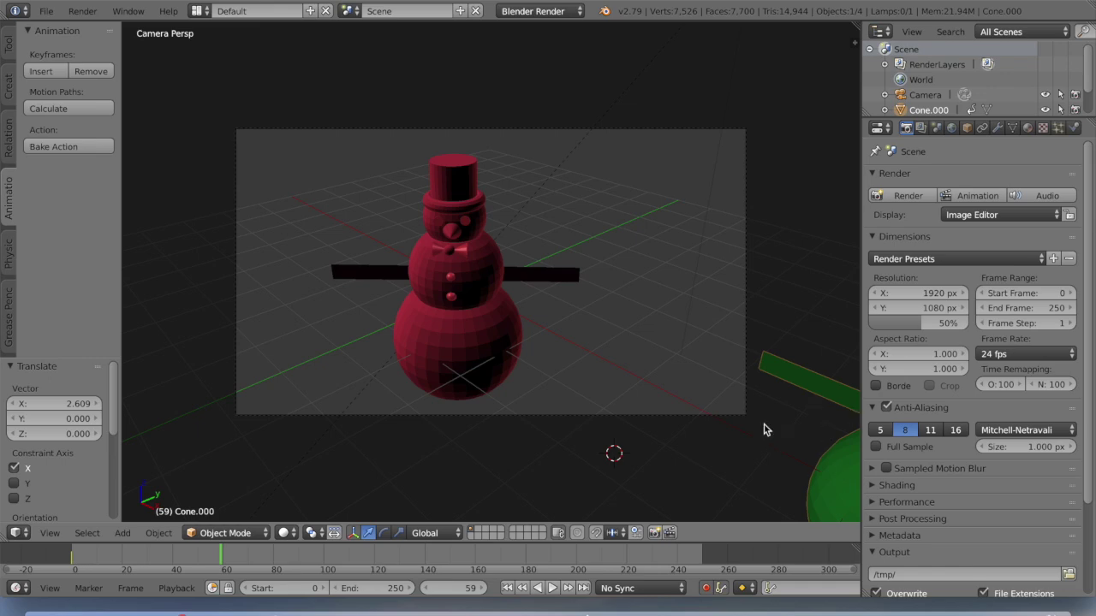
scroll(742, 400, "down", 4)
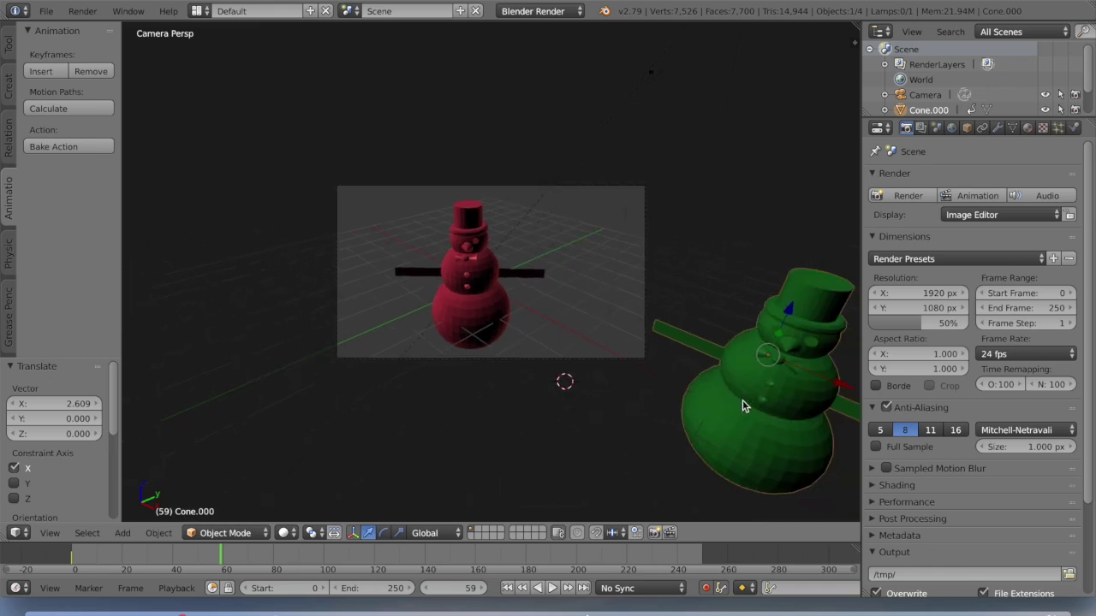
key("g")
key("x")
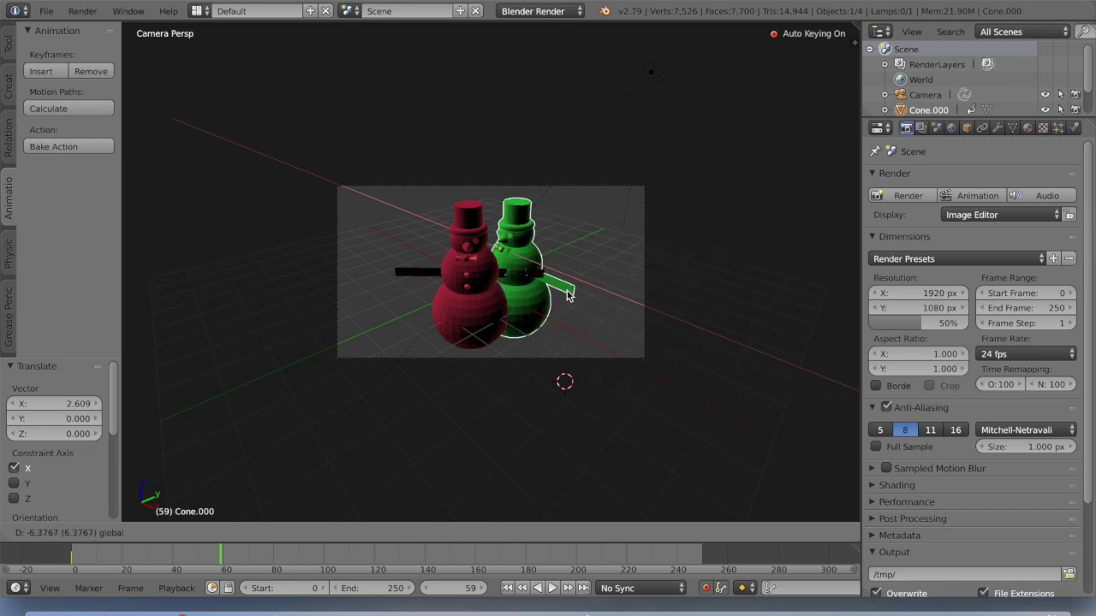
left_click(660, 354)
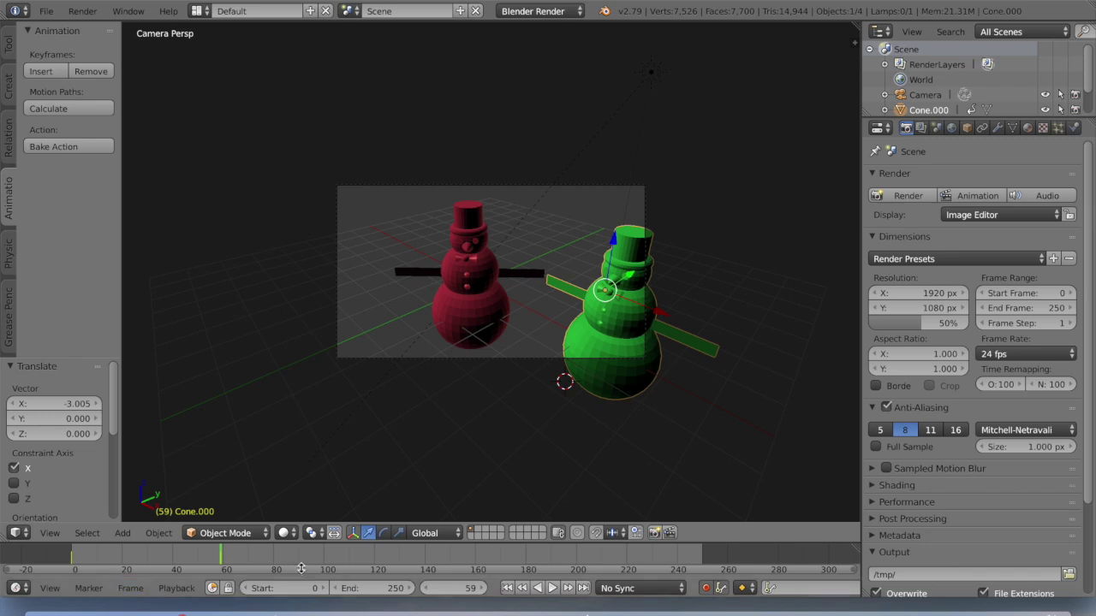
Step: At frame 78, move the green snowman about -4.204 farther along the X axis
left_click(269, 560)
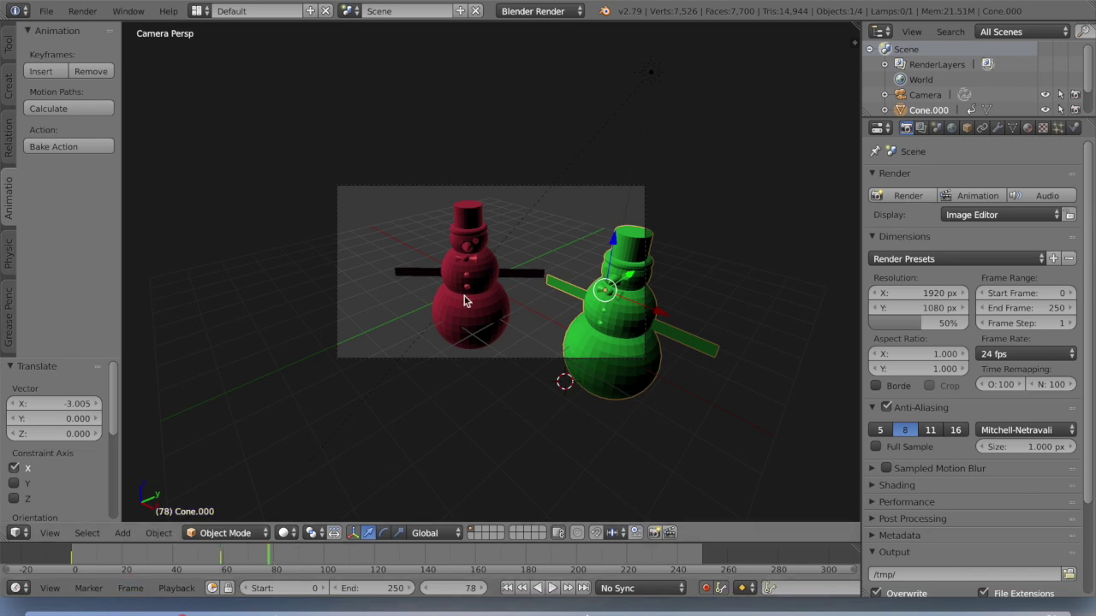
key("g")
key("x")
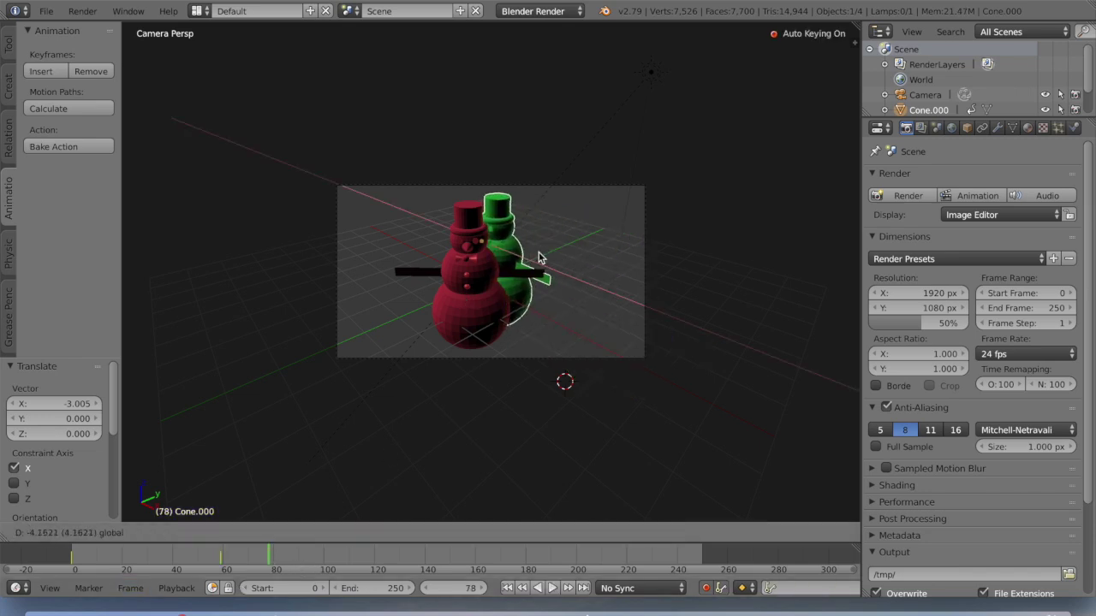
left_click(537, 259)
Step: At frame 78, move the red snowman about 4.74 along the Y axis and scrub back to frame 0
right_click(477, 313)
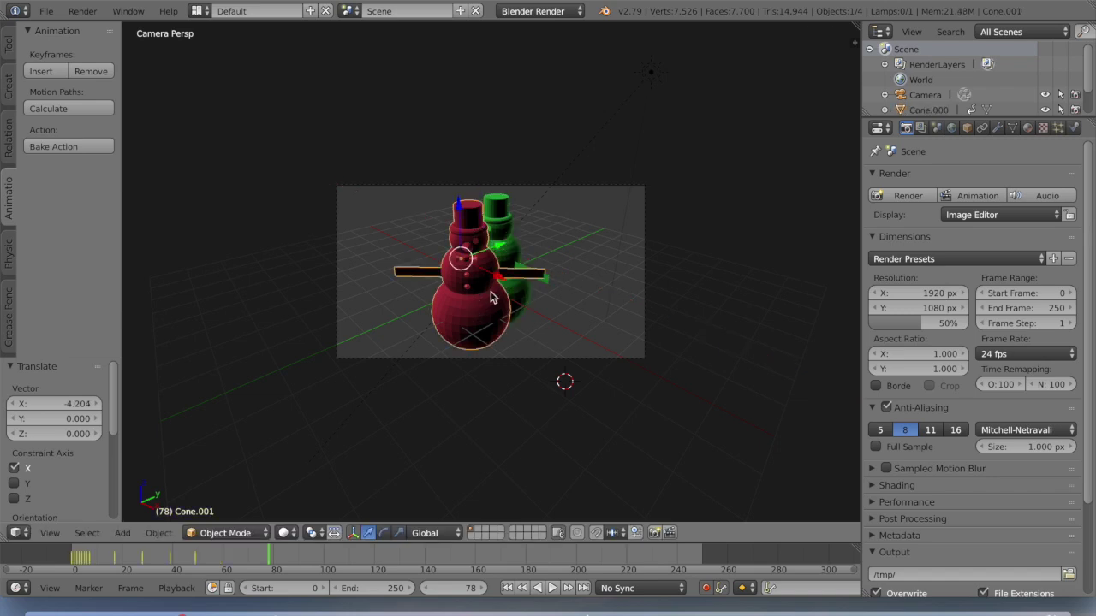
key("g")
key("x")
left_click_drag(602, 200, 602, 201)
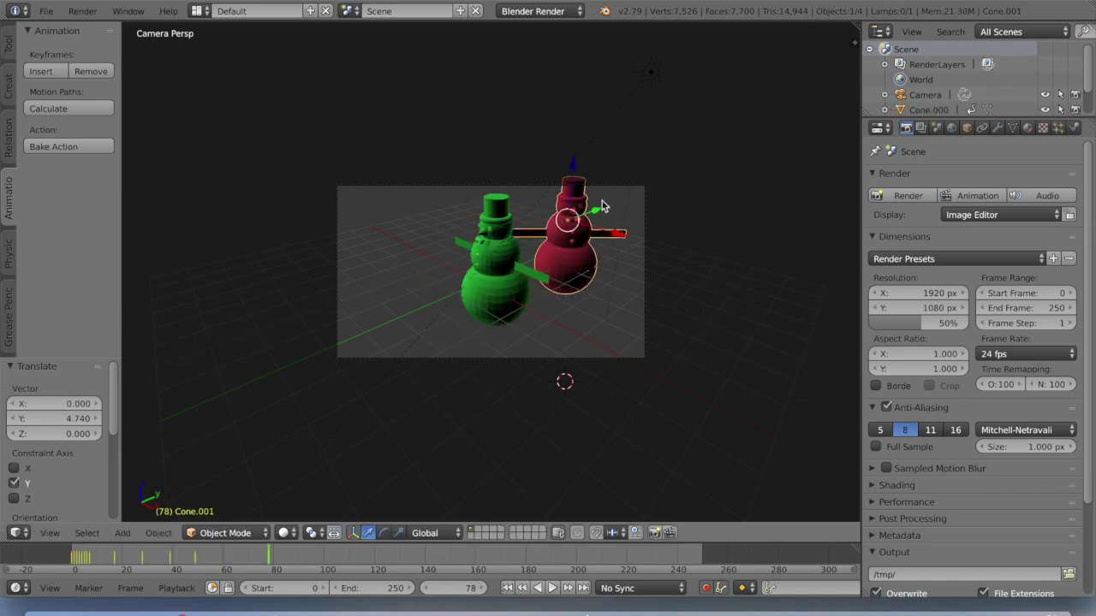
left_click_drag(272, 550, 74, 555)
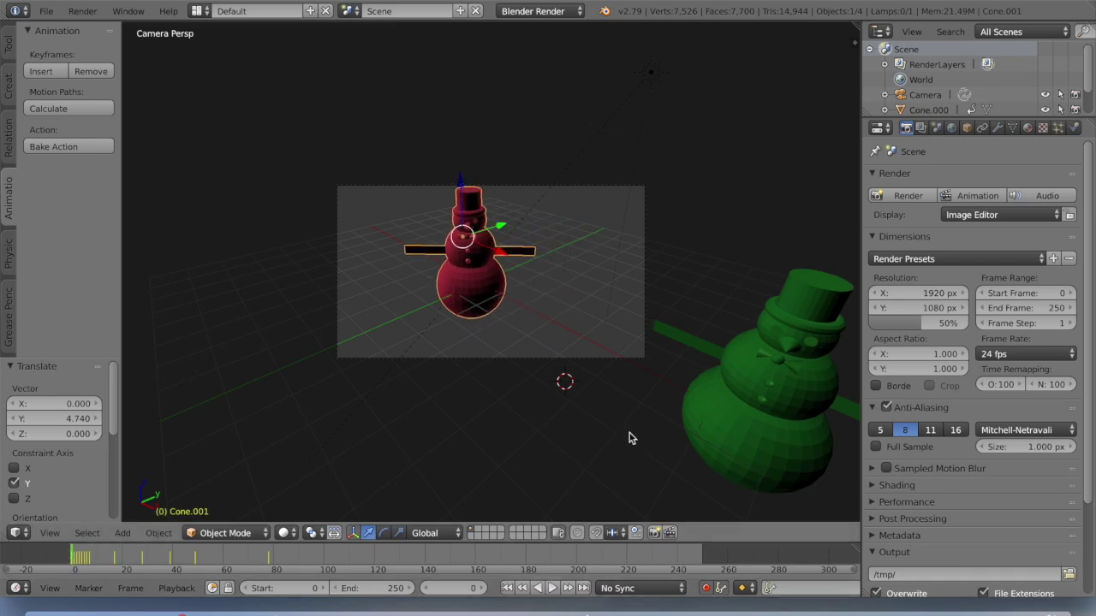
Step: Play the animation from frame 0 in an enlarged camera view and pause it past frame 100
scroll(620, 431, "up", 6)
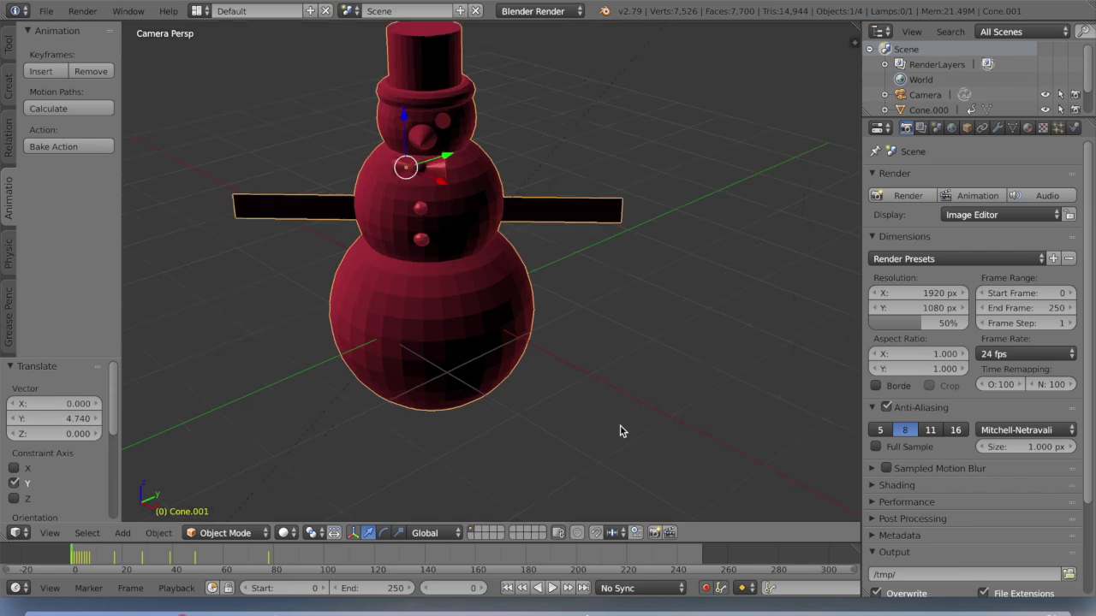
left_click(552, 588)
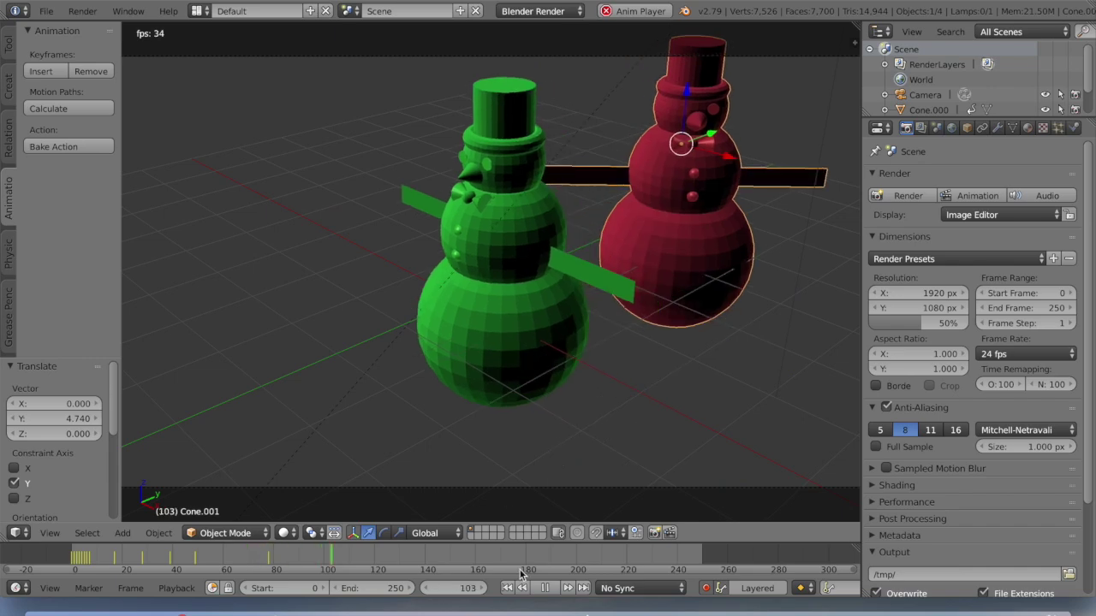
left_click(546, 589)
Step: At frame 97, rotate the green snowman 45° around the global Z axis
left_click(305, 557)
left_click_drag(305, 556, 311, 557)
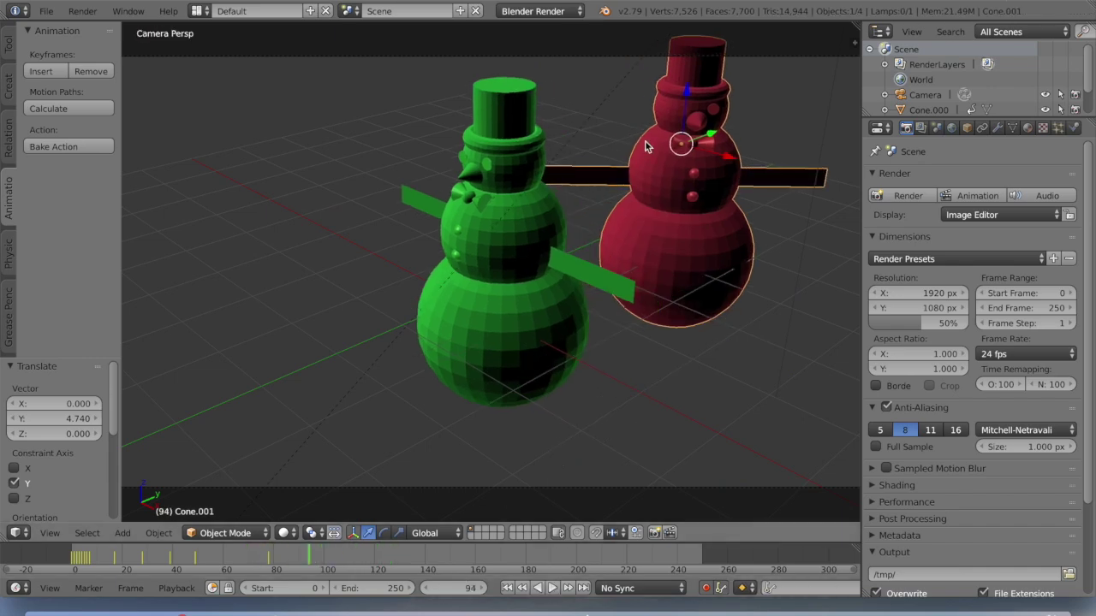
left_click(316, 556)
left_click(508, 262)
right_click(476, 308)
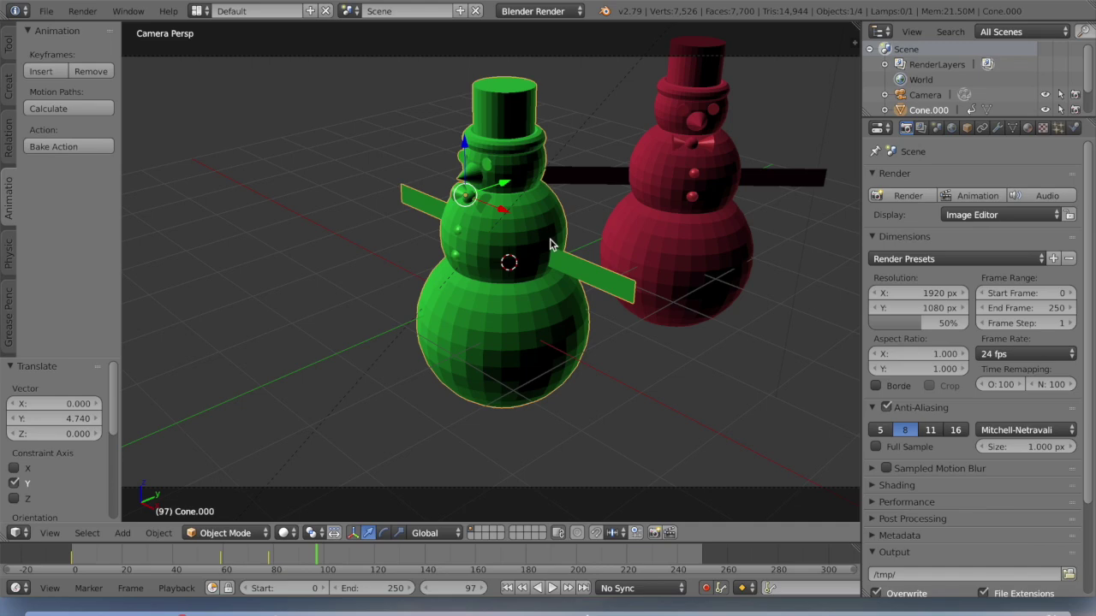
key("r")
type("z")
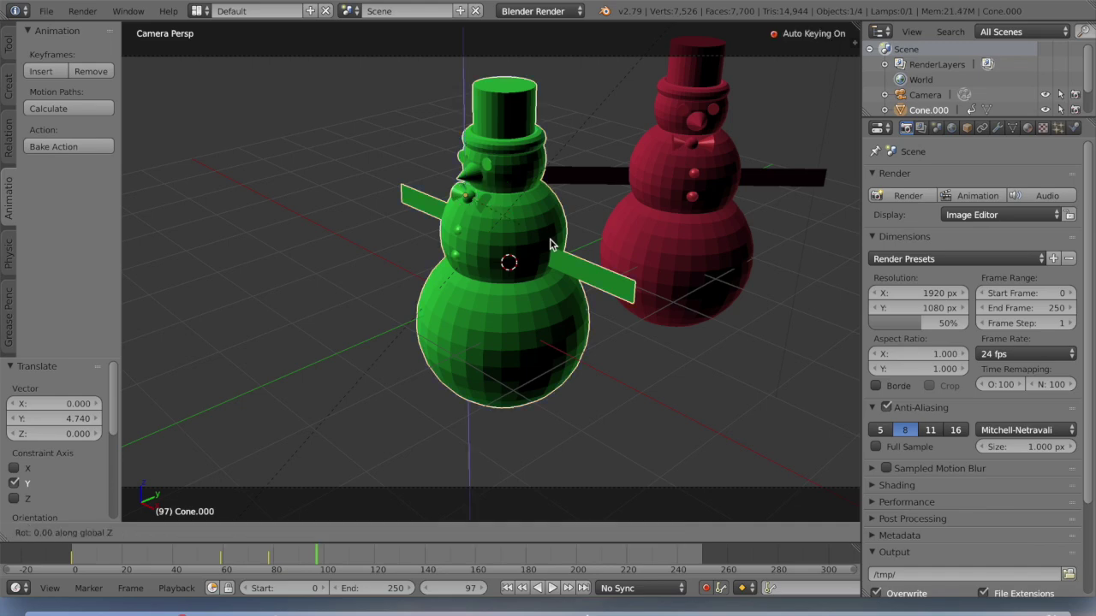
type("45")
key("Return")
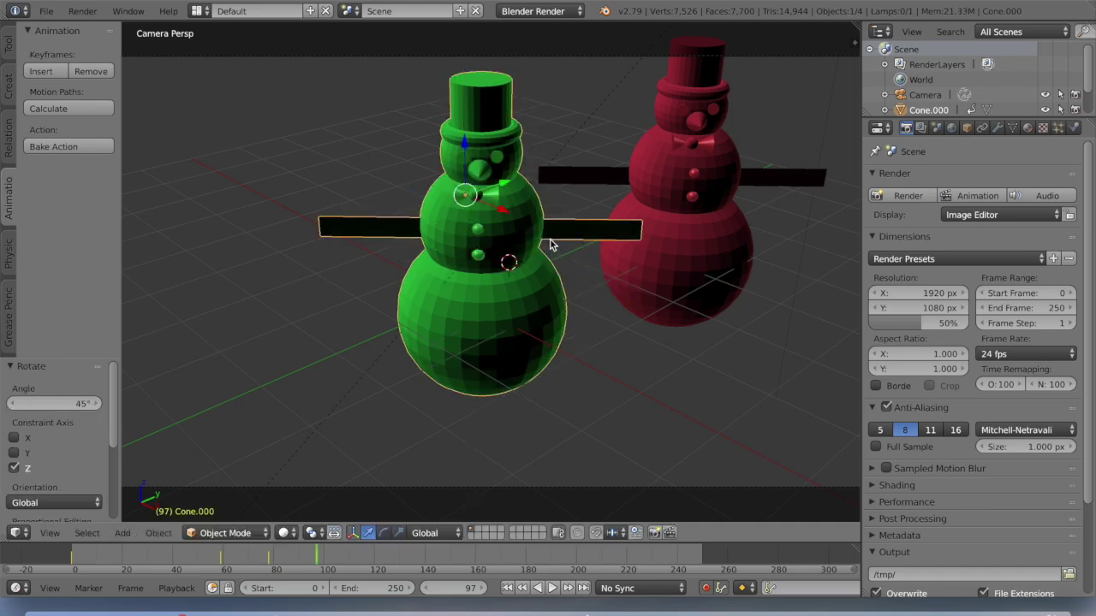
Step: Scrub back to frame 0 and replay the animation to check the green snowman's turn
left_click_drag(318, 552, 53, 566)
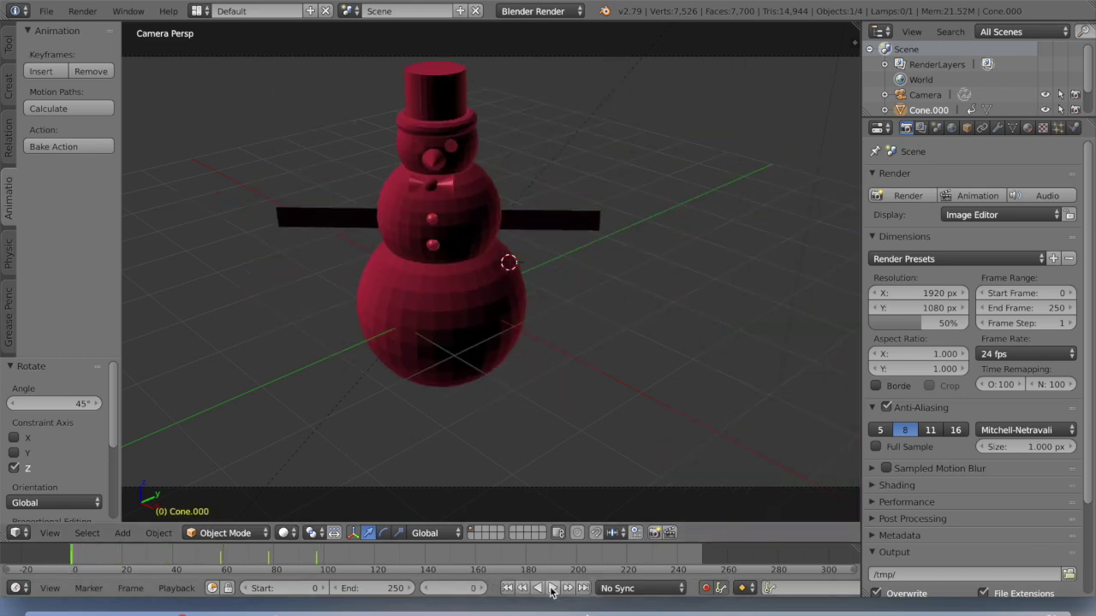
left_click(546, 589)
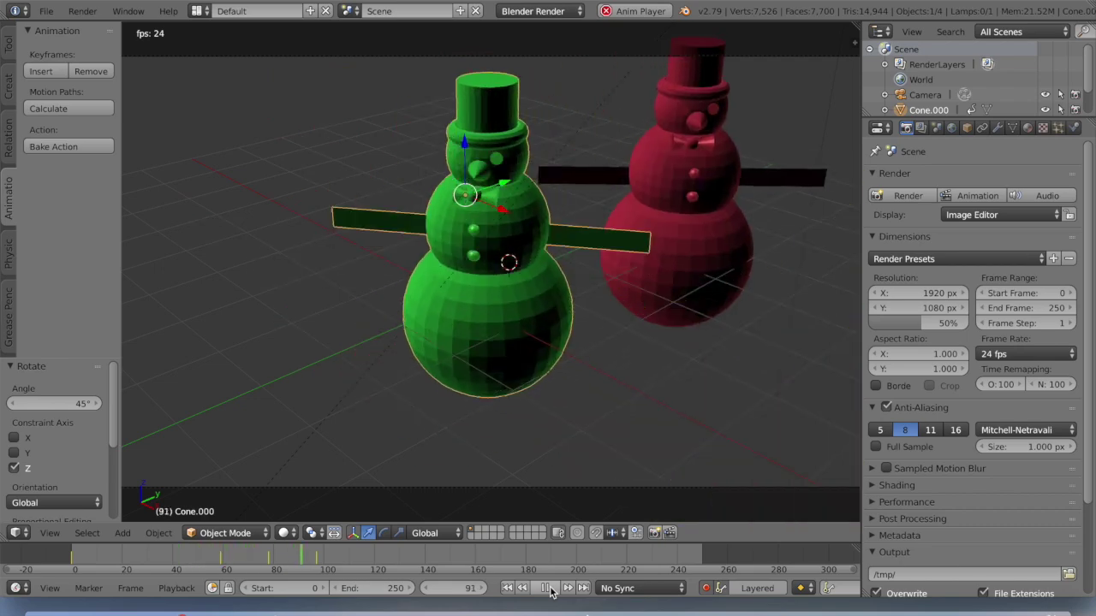
left_click(544, 589)
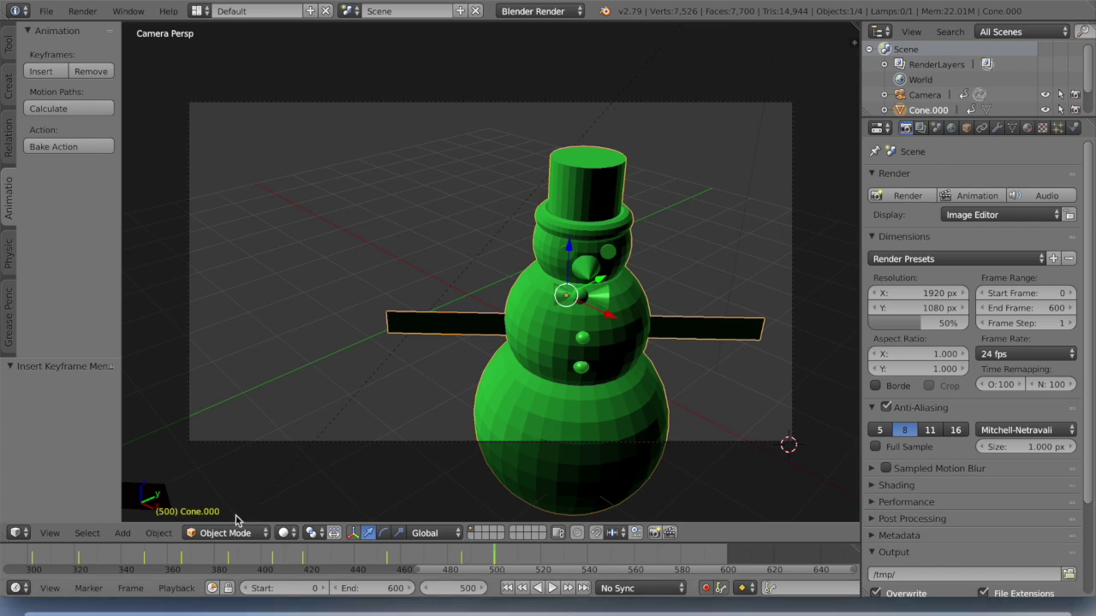
Step: Jump to the first frame and play the extended 600-frame animation, pausing it past frame 475
left_click(508, 588)
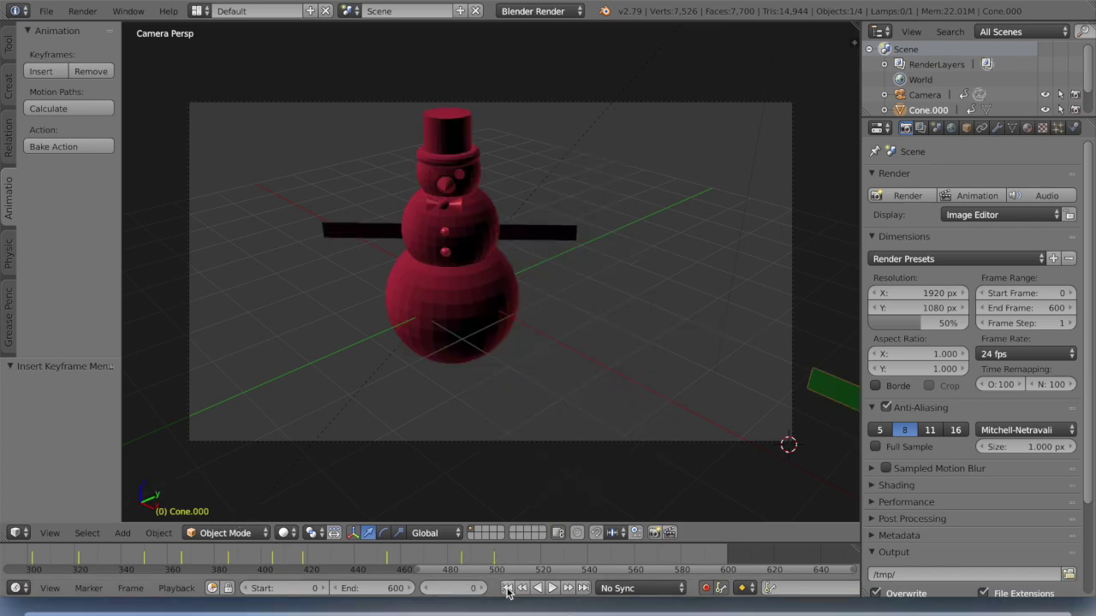
left_click(553, 588)
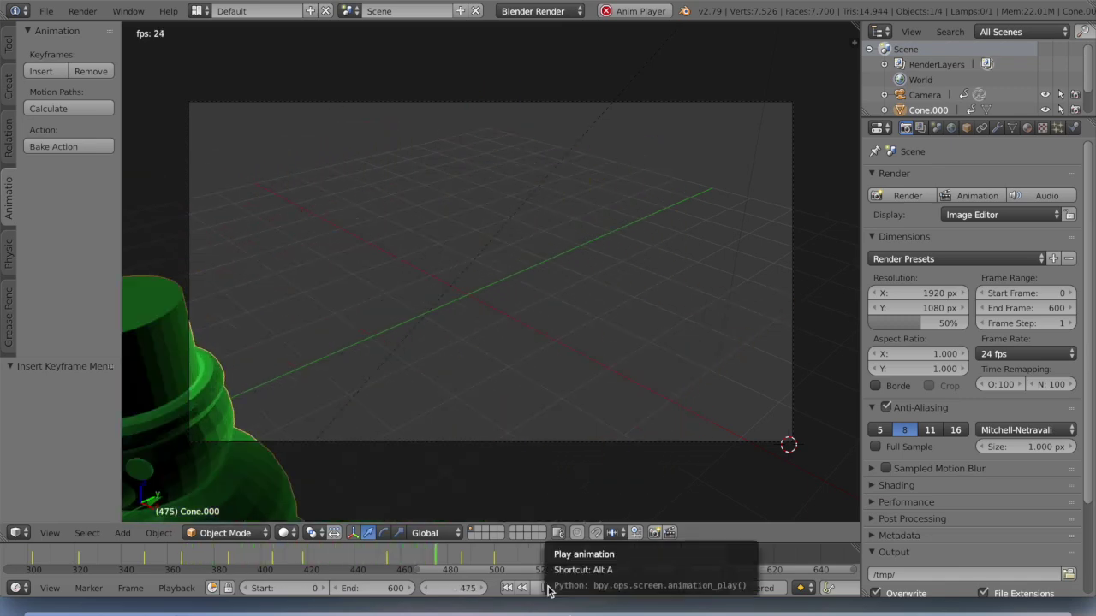
left_click(548, 591)
Step: Review both snowmen's keyframed moves and rotations by scrubbing and playing various parts of the timeline up to frame 491
left_click(296, 556)
left_click_drag(296, 556, 729, 557)
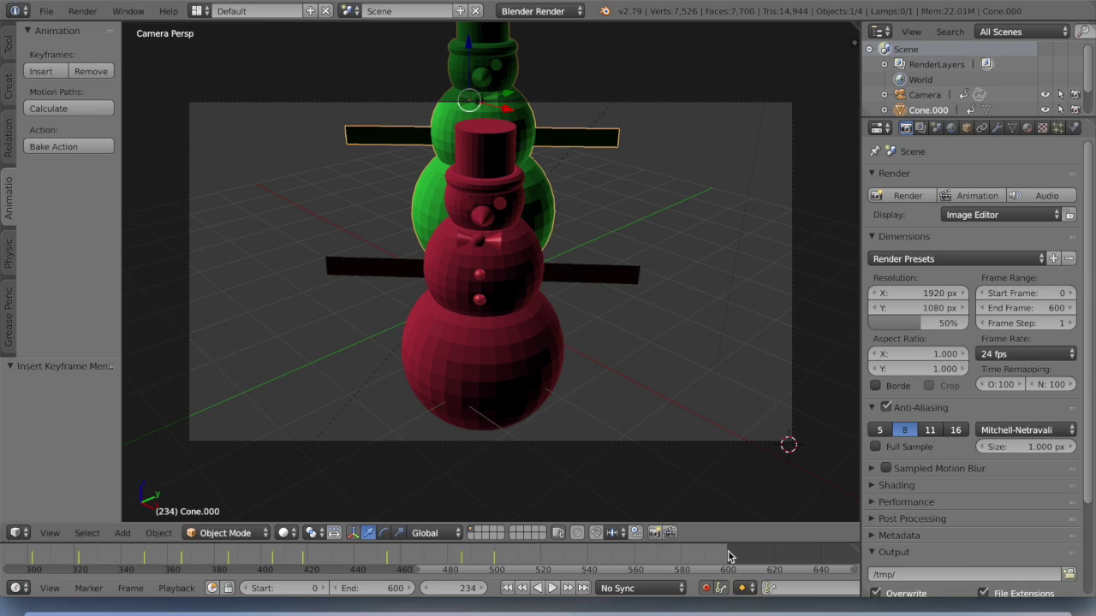
left_click_drag(671, 557, 671, 557)
key("alt+a")
left_click(215, 560)
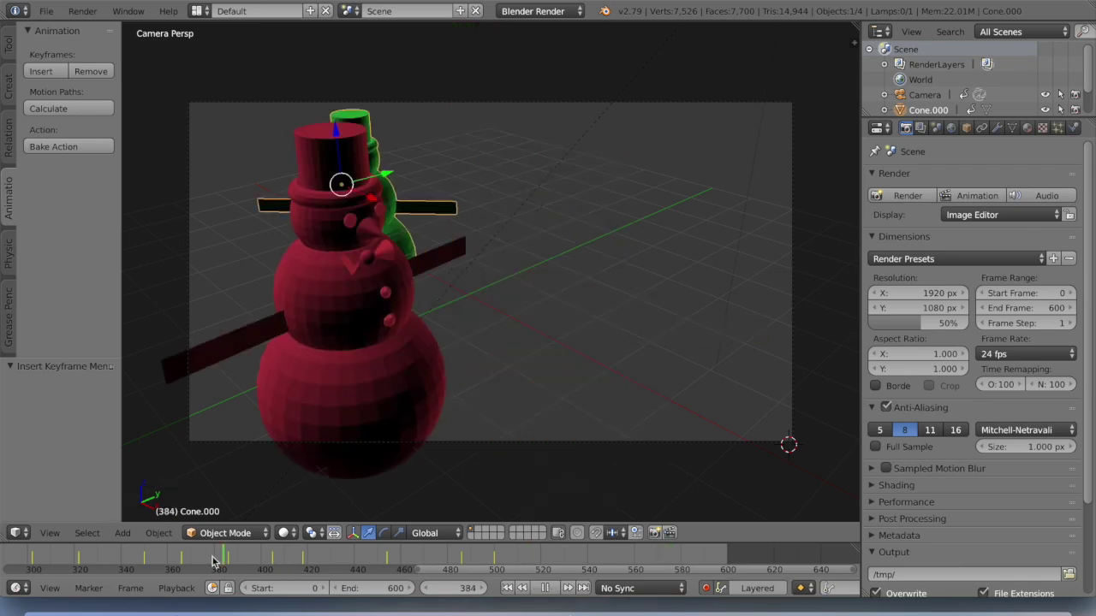
left_click(790, 572)
key("alt+a")
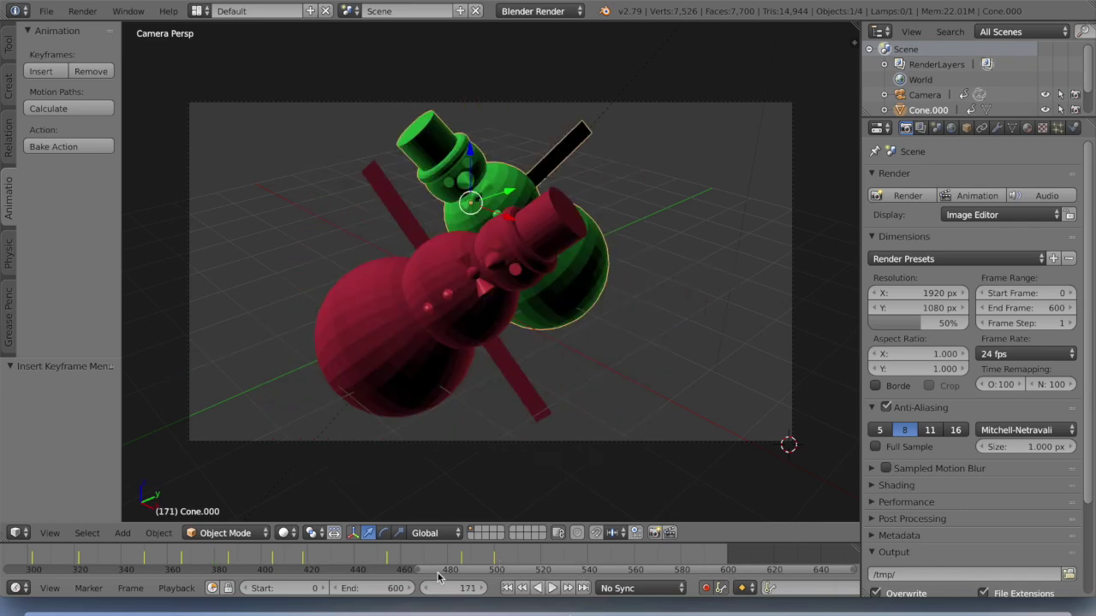
left_click_drag(439, 576, 137, 569)
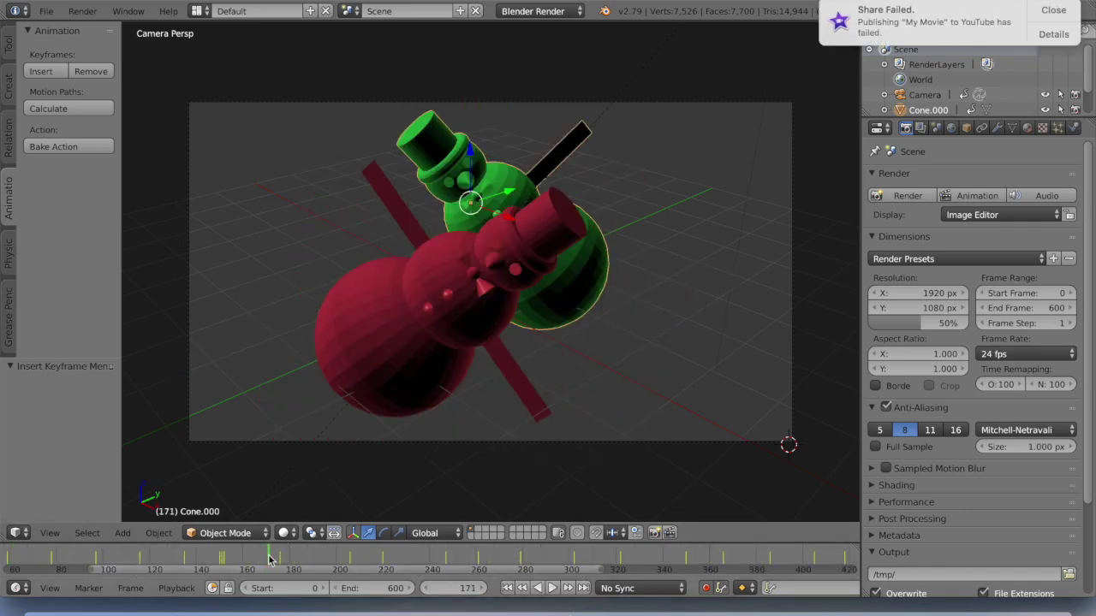
key("alt+a")
left_click_drag(287, 558, 458, 567)
left_click_drag(592, 558, 163, 560)
mouse_move(600, 570)
left_mouse_down()
mouse_move(811, 540)
mouse_move(935, 550)
left_mouse_up()
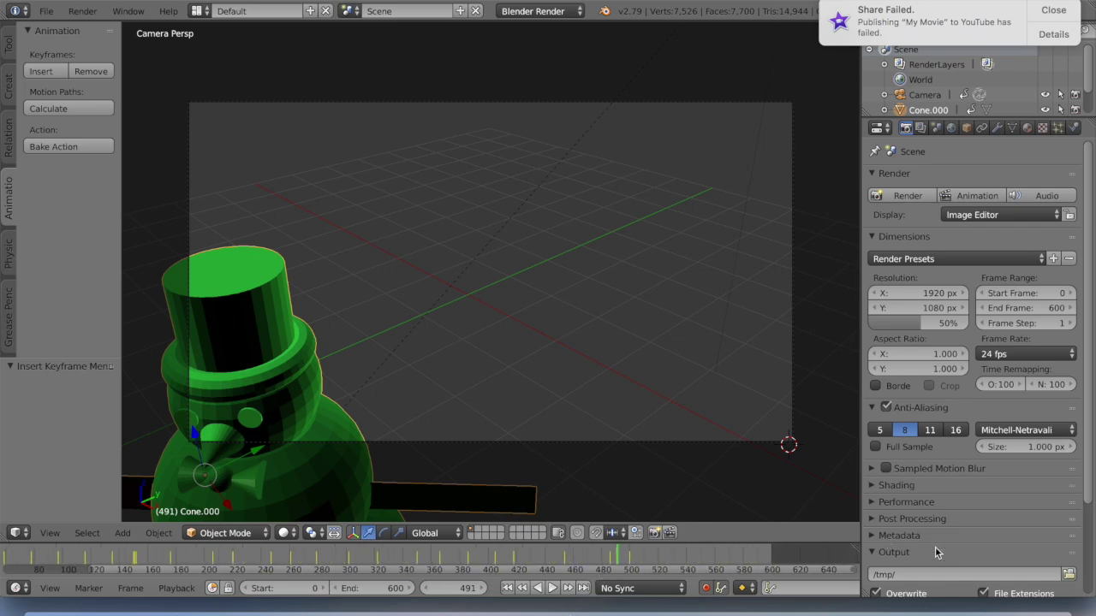
Step: At frame 500, outside the camera view, insert a keyframe for the green snowman and scale it up by about 1.157
left_click(631, 552)
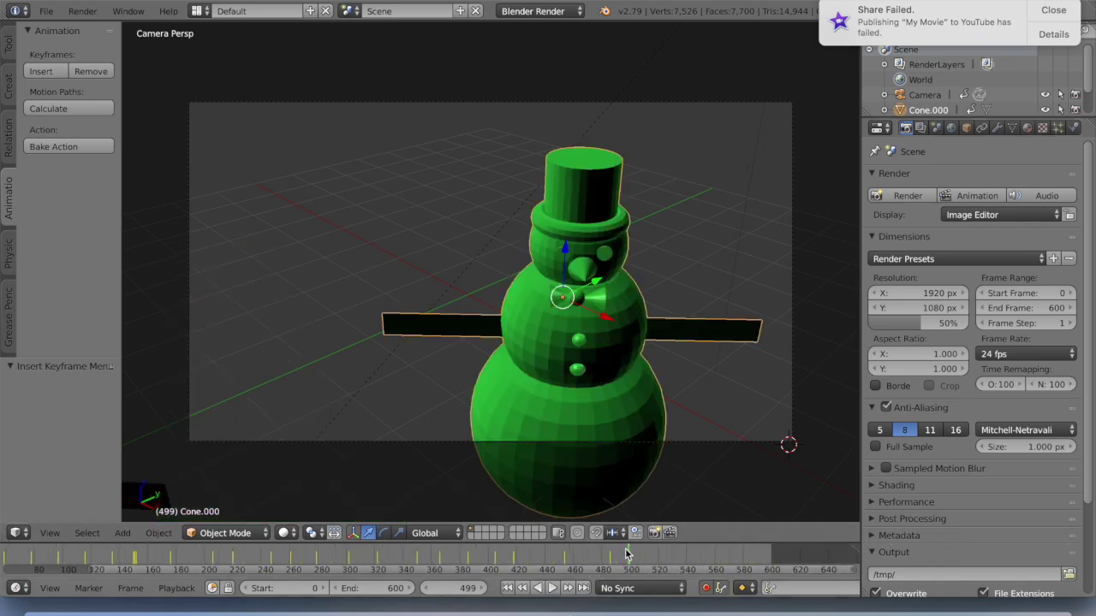
key("KP_Decimal")
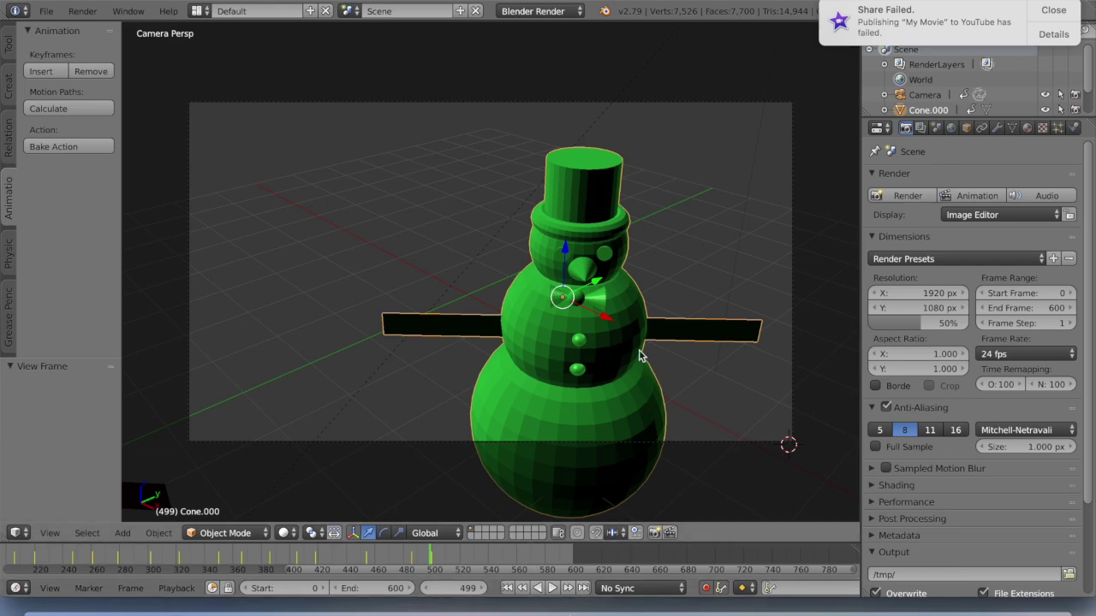
key("KP_0")
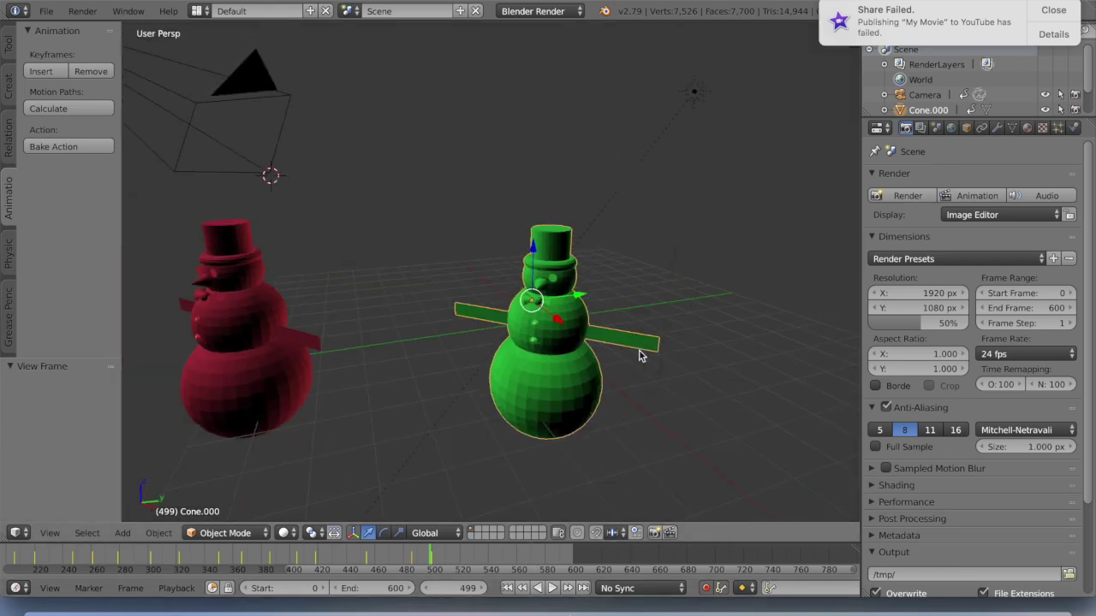
left_click(433, 548)
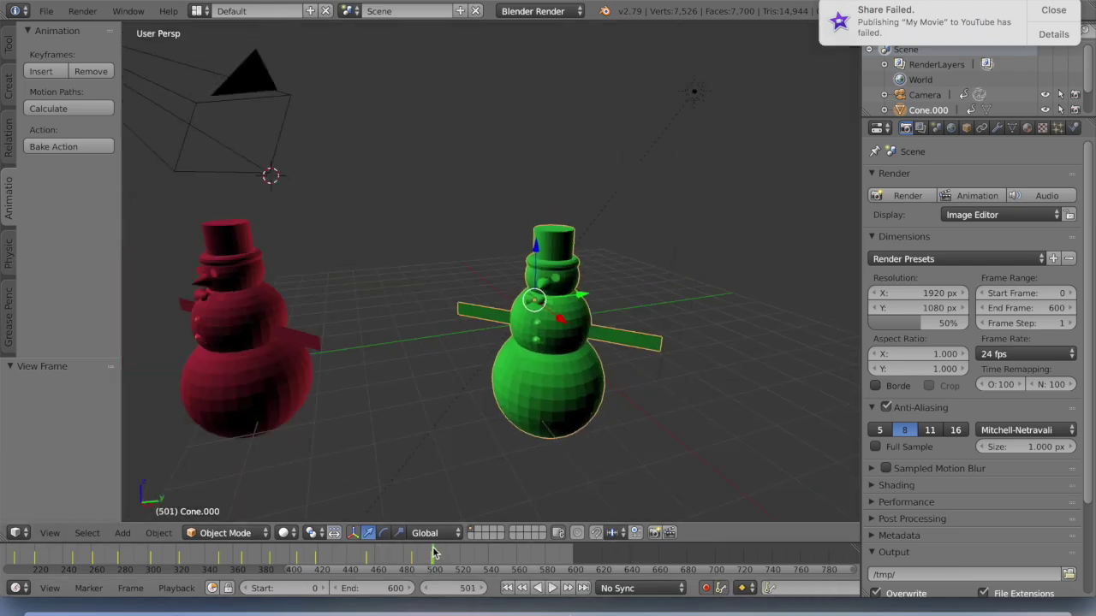
key("Left")
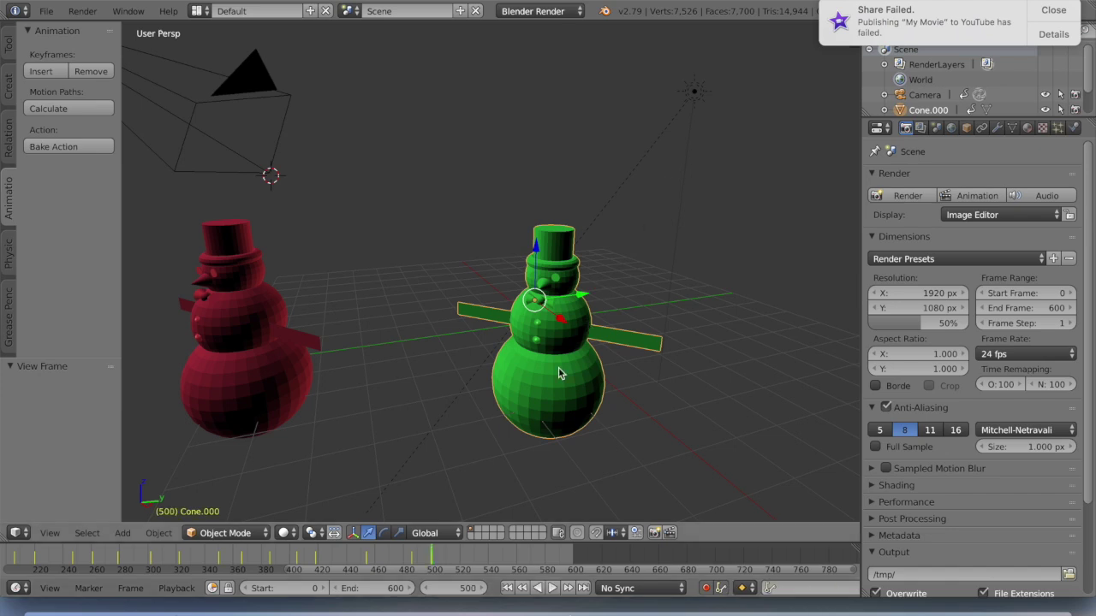
key("i")
left_click(562, 350)
left_click(1053, 9)
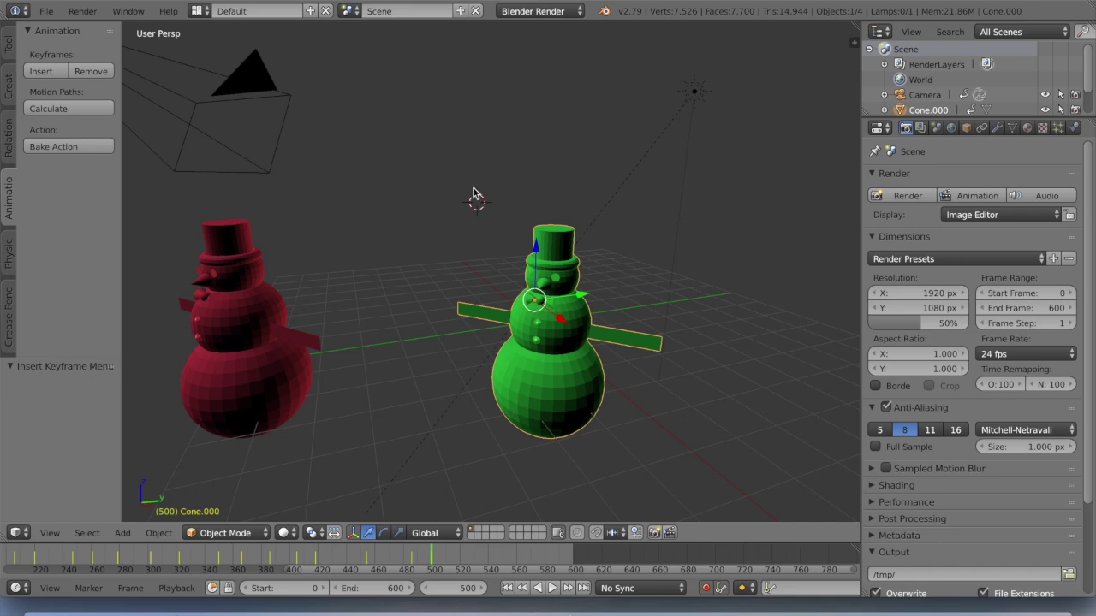
key("s")
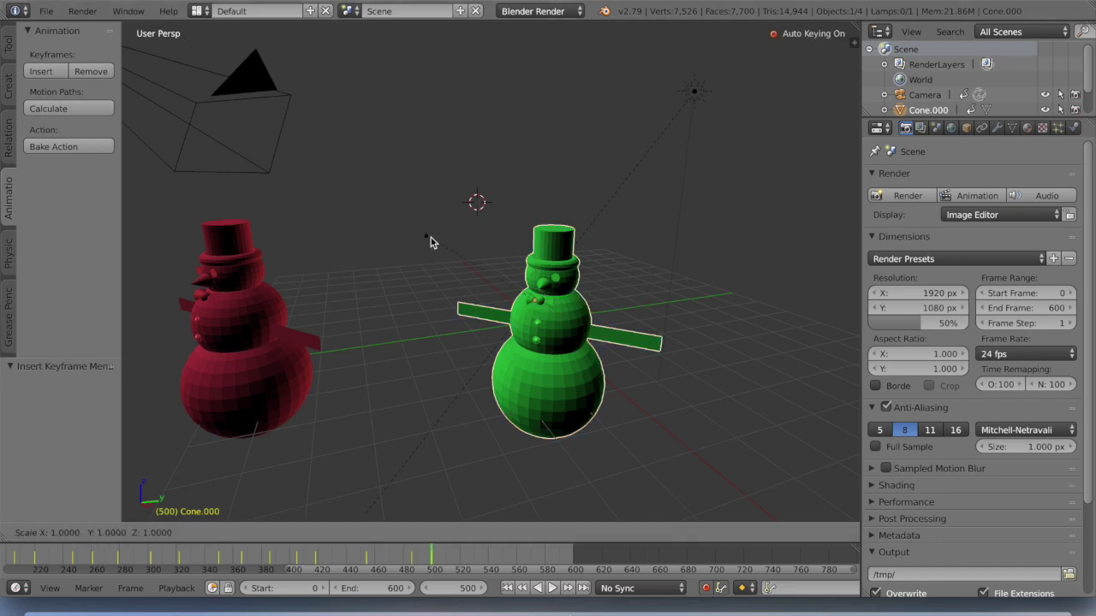
left_click(418, 222)
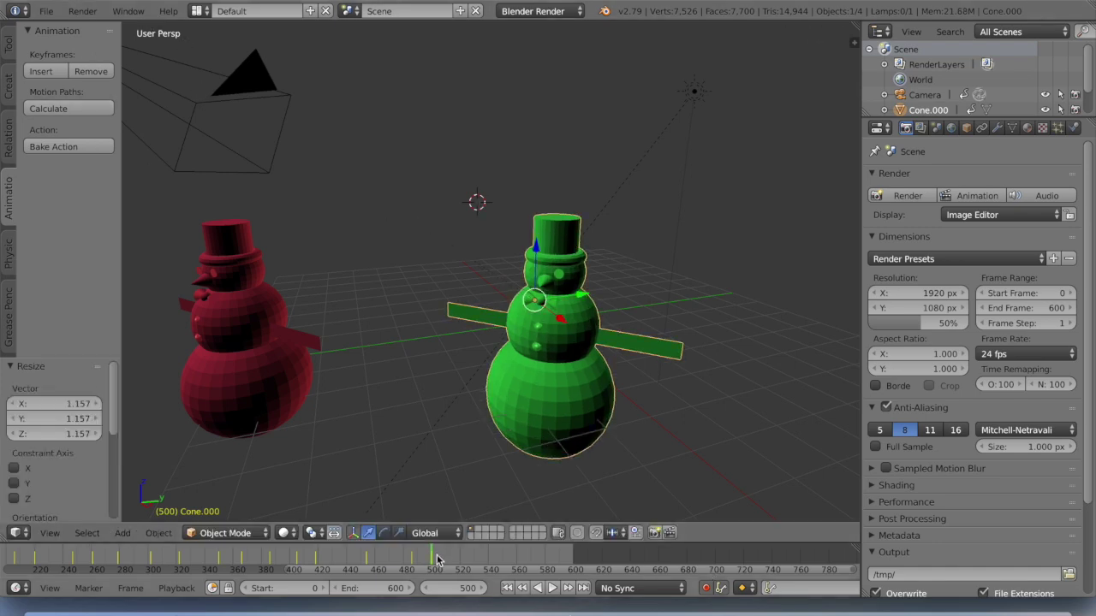
Step: At frame 534, scale the green snowman up by about 2.099, followed by a slight resize of about 1.004
left_click(480, 558)
key("s")
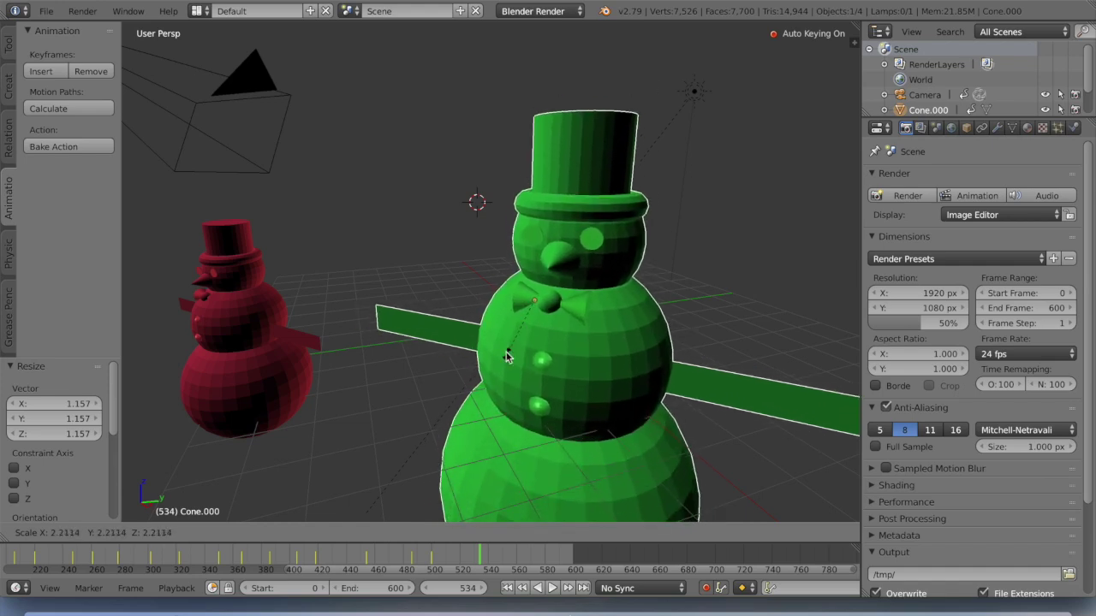
left_click(482, 327)
key("s")
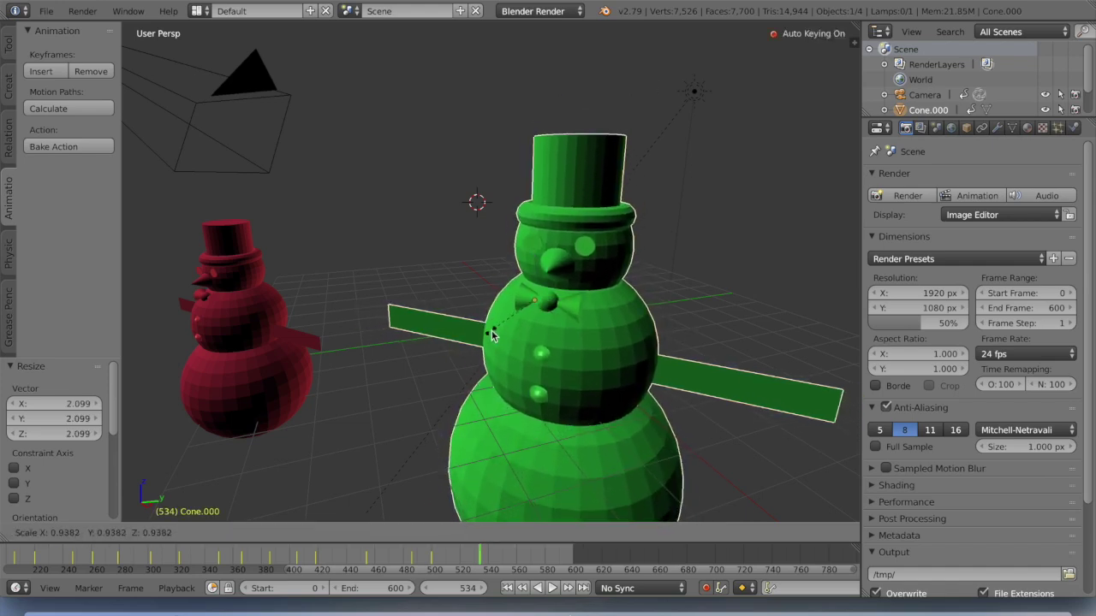
left_click(479, 318)
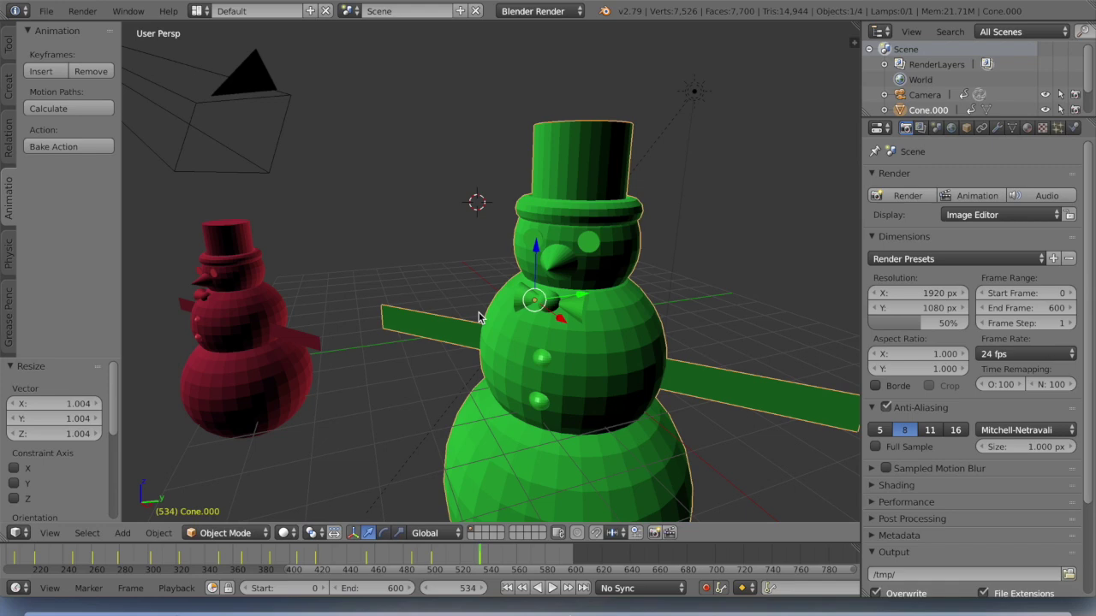
Step: Reselect the green snowman and scale it down by about 0.663 at frame 534
key("a")
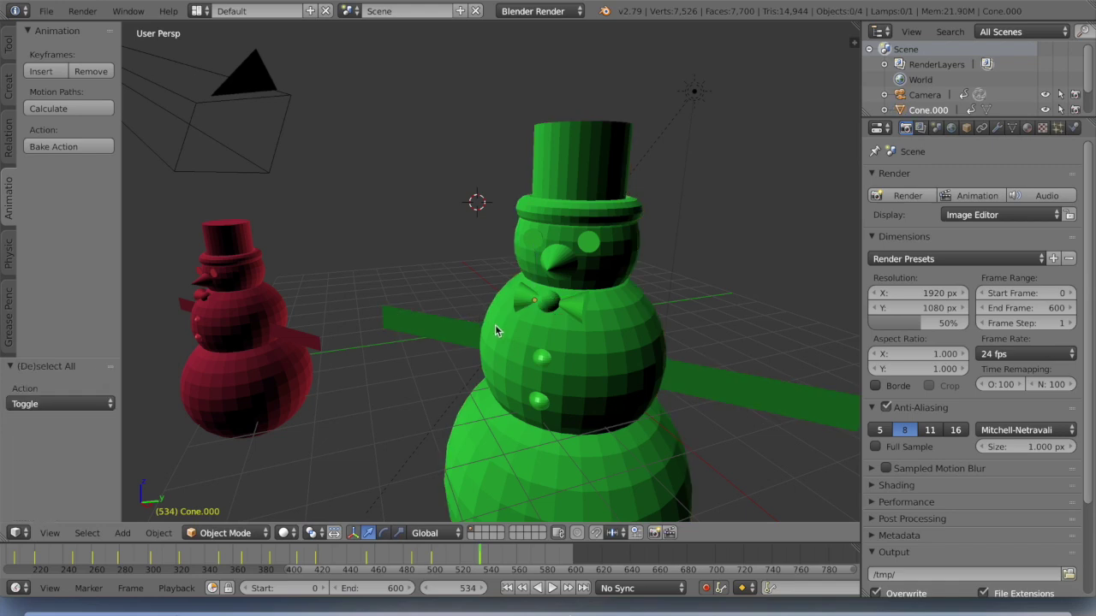
left_click(549, 275)
left_click(9, 366)
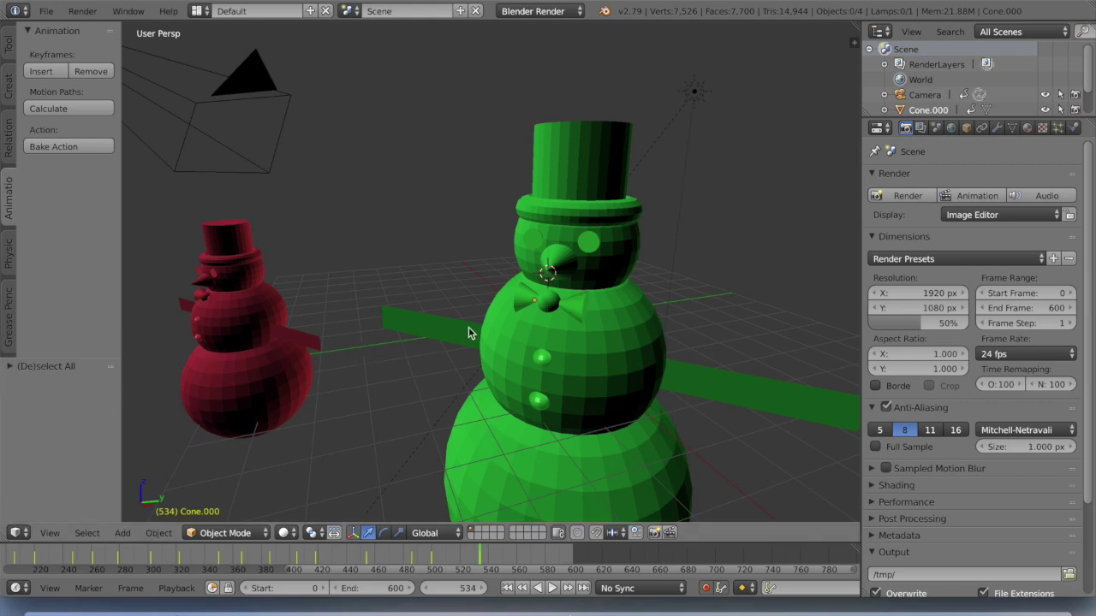
key("a")
key("a")
right_click(544, 328)
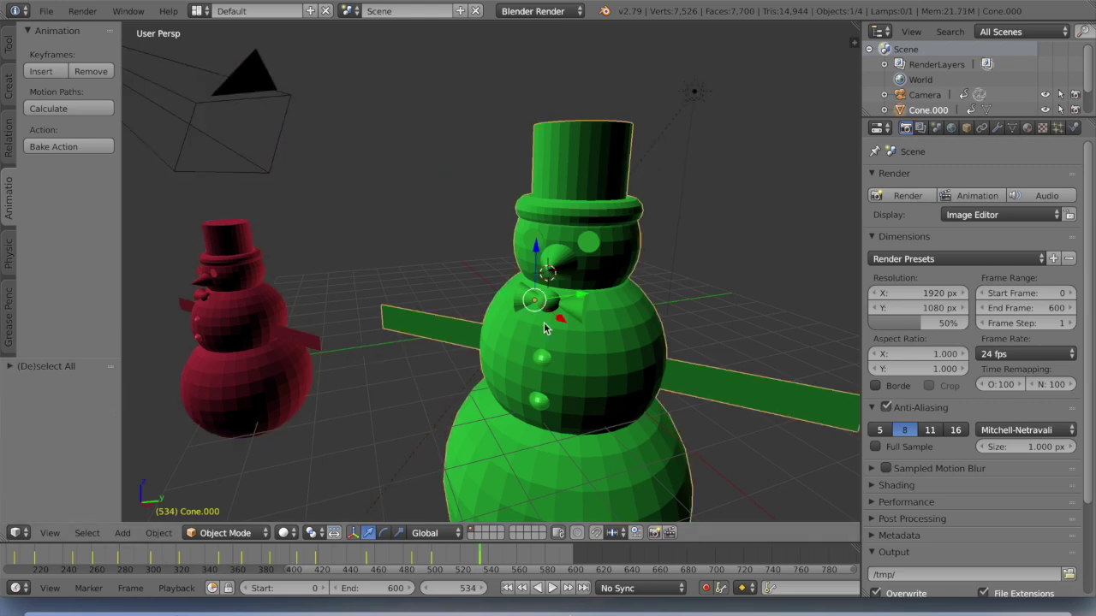
key("s")
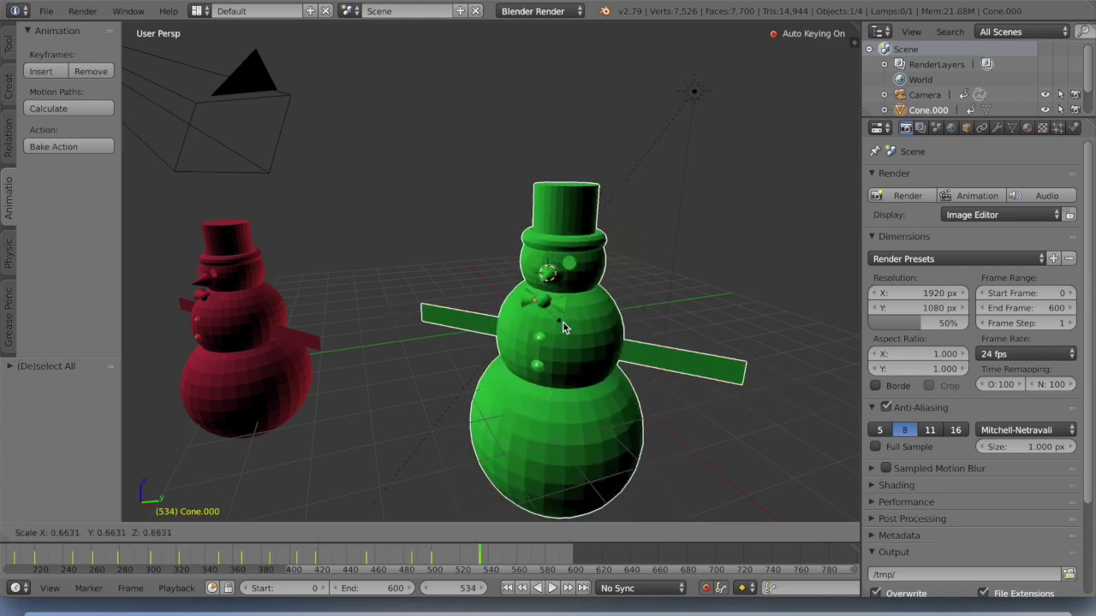
left_click(565, 327)
Step: At frame 563, scale the green snowman down by about 0.689
left_click(517, 556)
key("s")
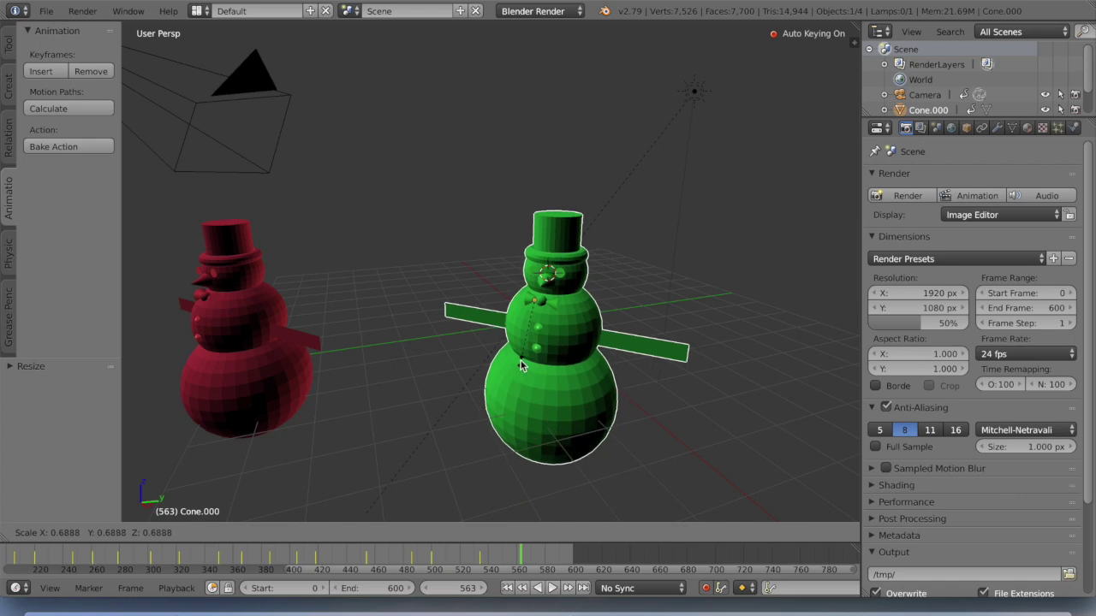
left_click(520, 365)
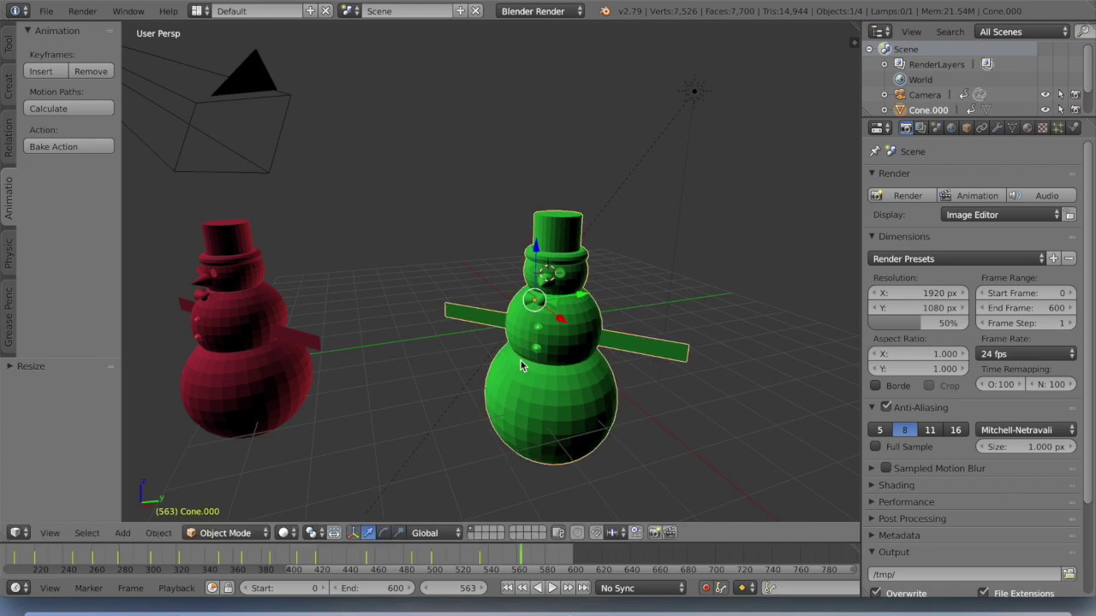
Step: Try clearing the green snowman's scale at frame 563, and undo it
key("alt+s")
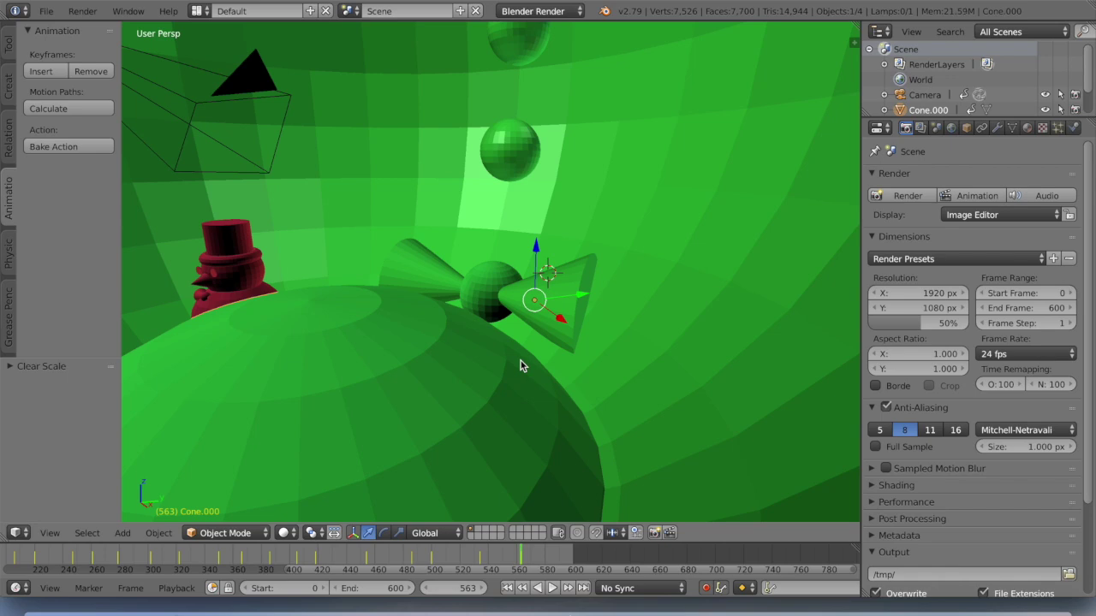
left_click(9, 51)
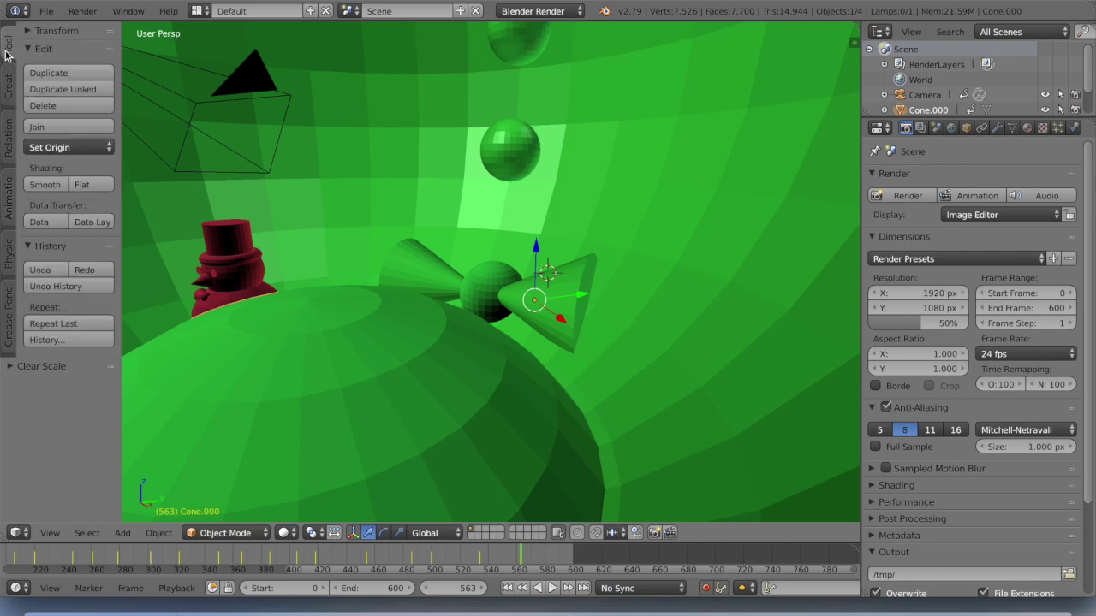
left_click(51, 271)
left_click(52, 272)
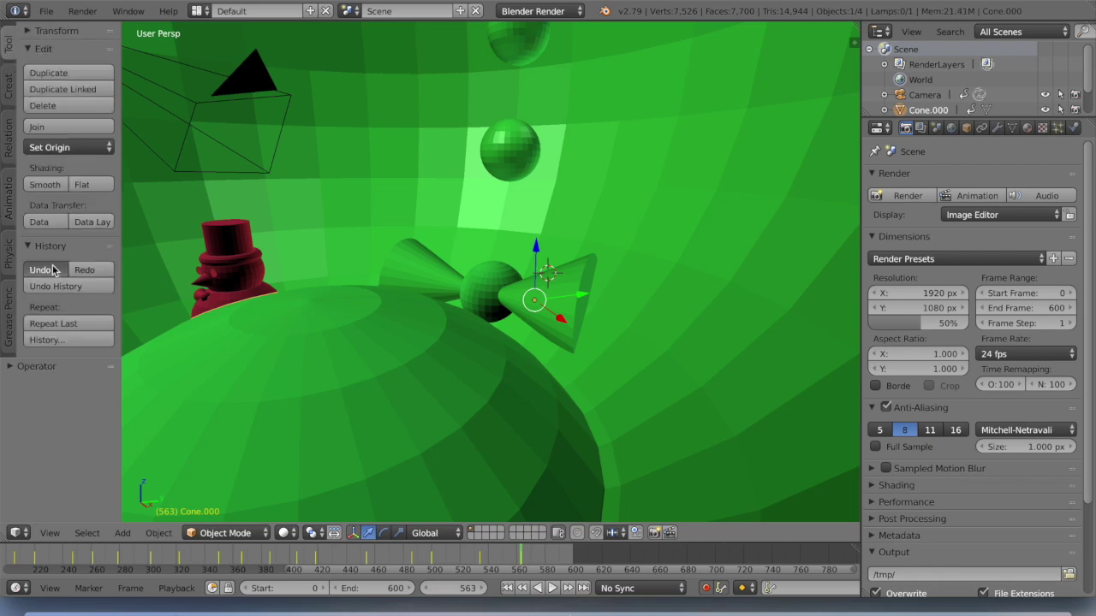
Step: Play the animation from frame 462 and scrub back to frame 518 to review the green snowman's scaling
left_click_drag(526, 554, 380, 558)
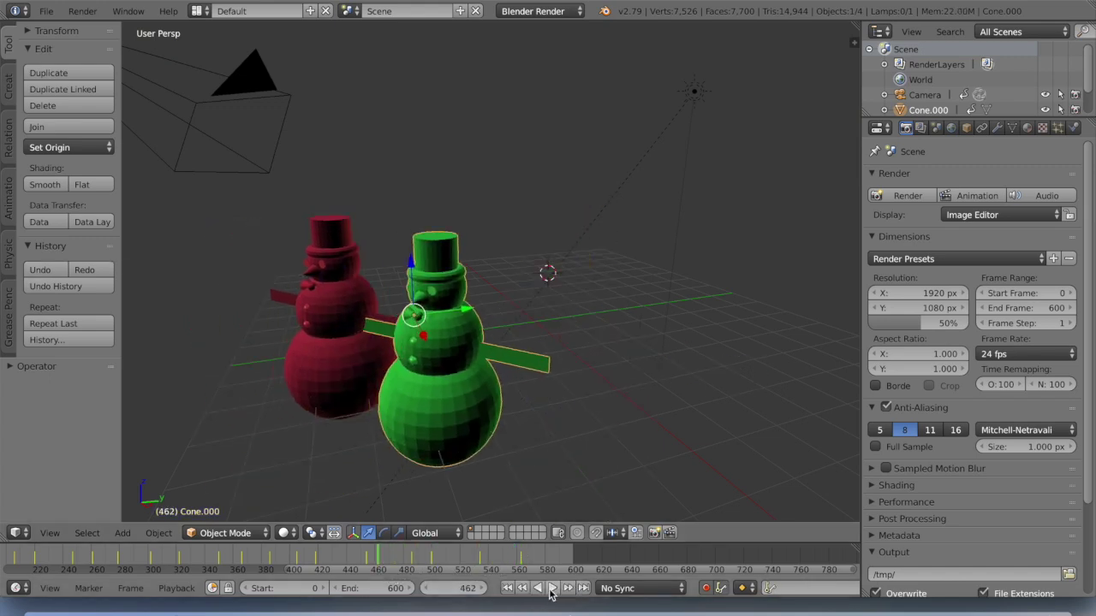
left_click(550, 588)
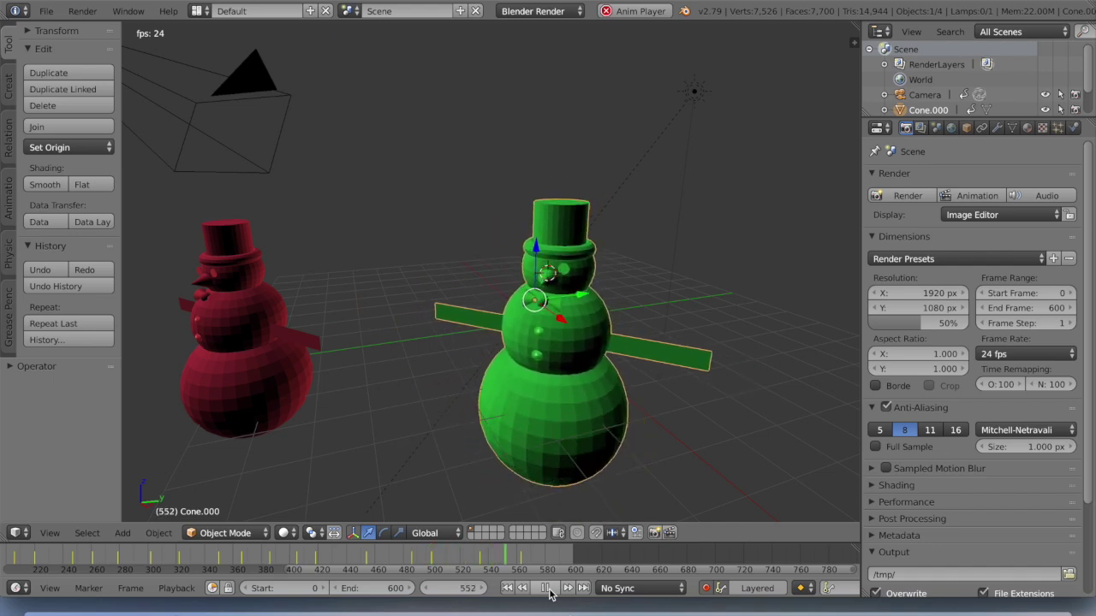
left_click(547, 588)
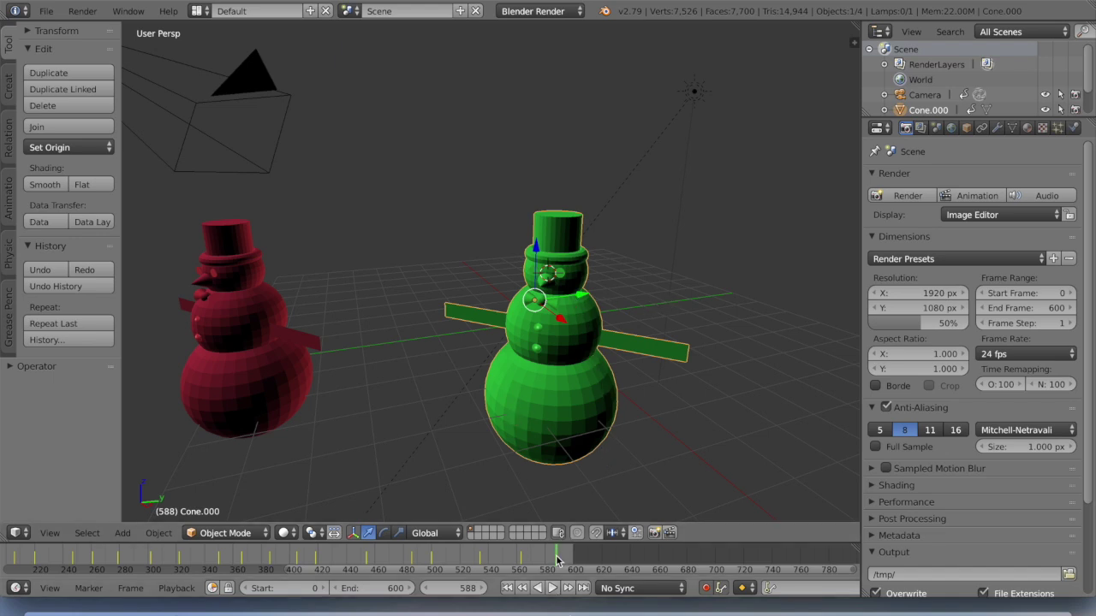
left_click(522, 558)
left_click_drag(484, 557, 501, 558)
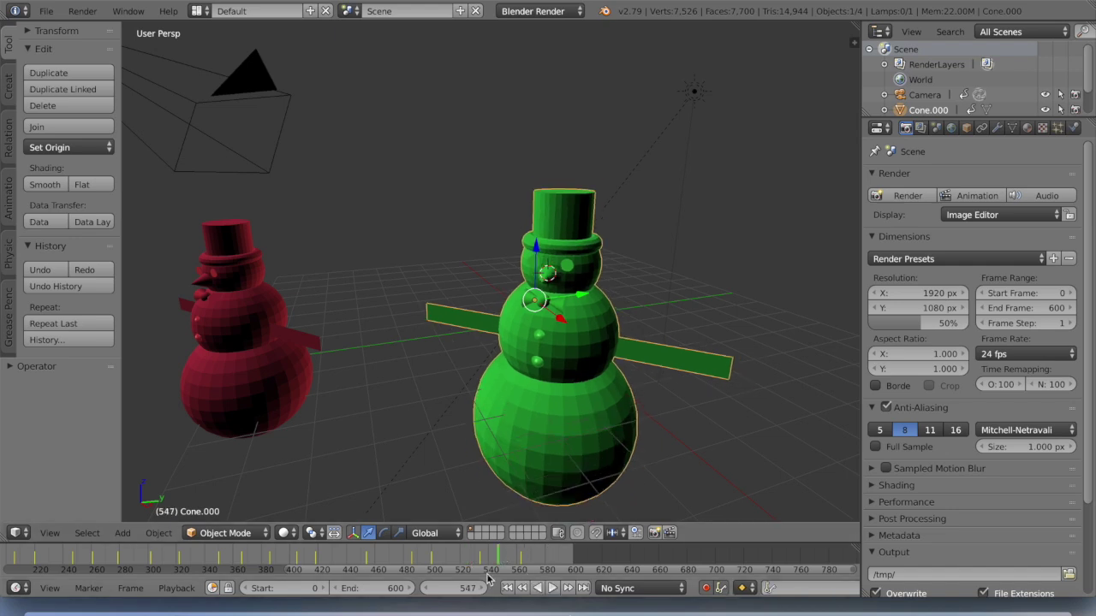
left_click_drag(499, 553, 456, 556)
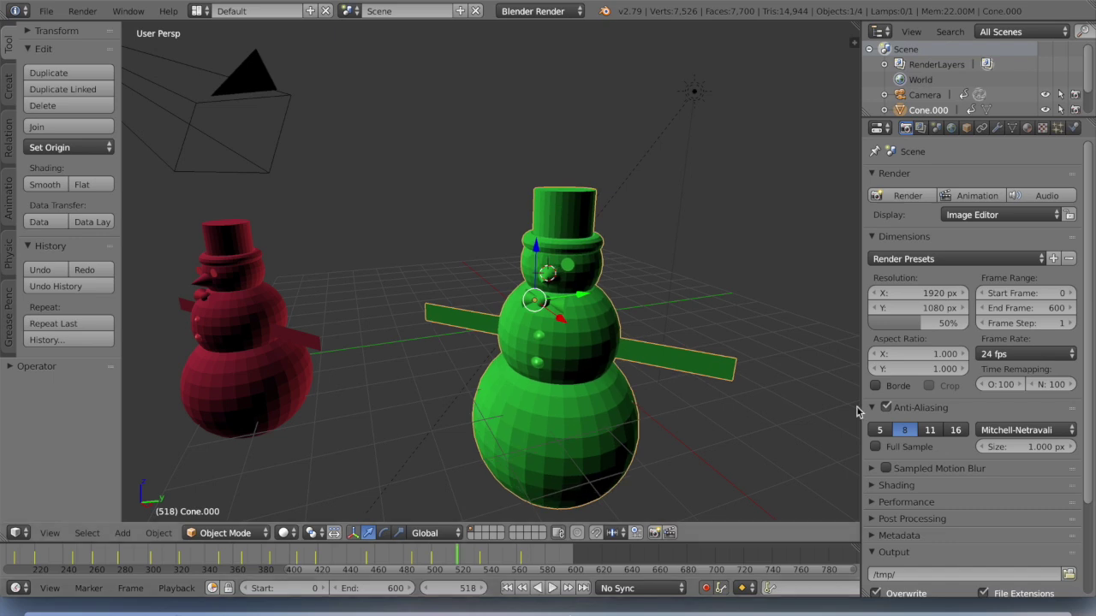
Step: Try a frame rate of 50 fps by playing the animation to its end, and return it to 24 fps
left_click(1059, 355)
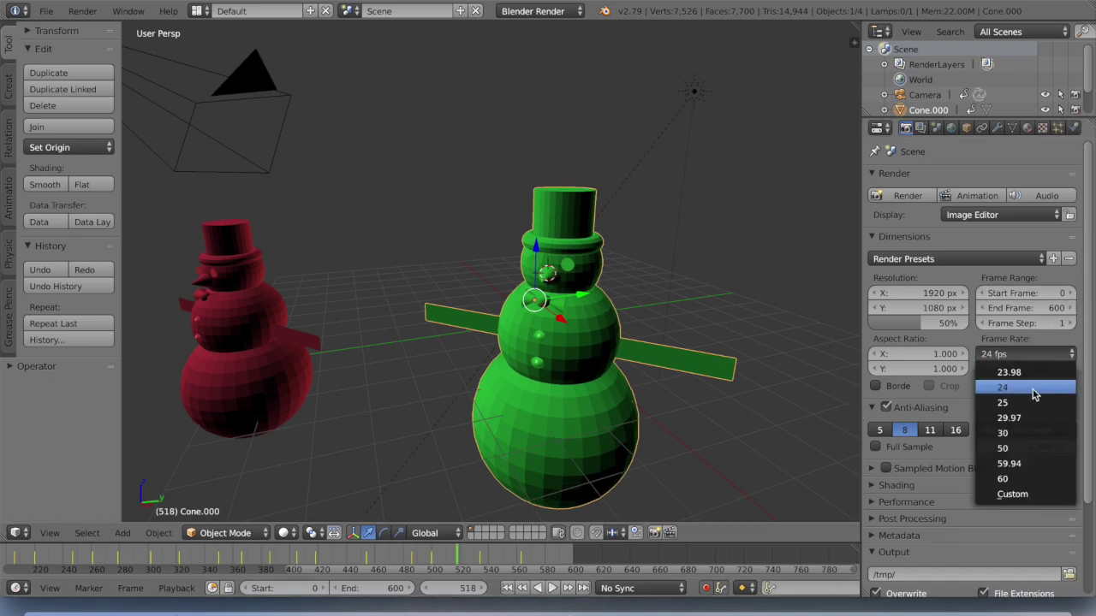
left_click(1033, 449)
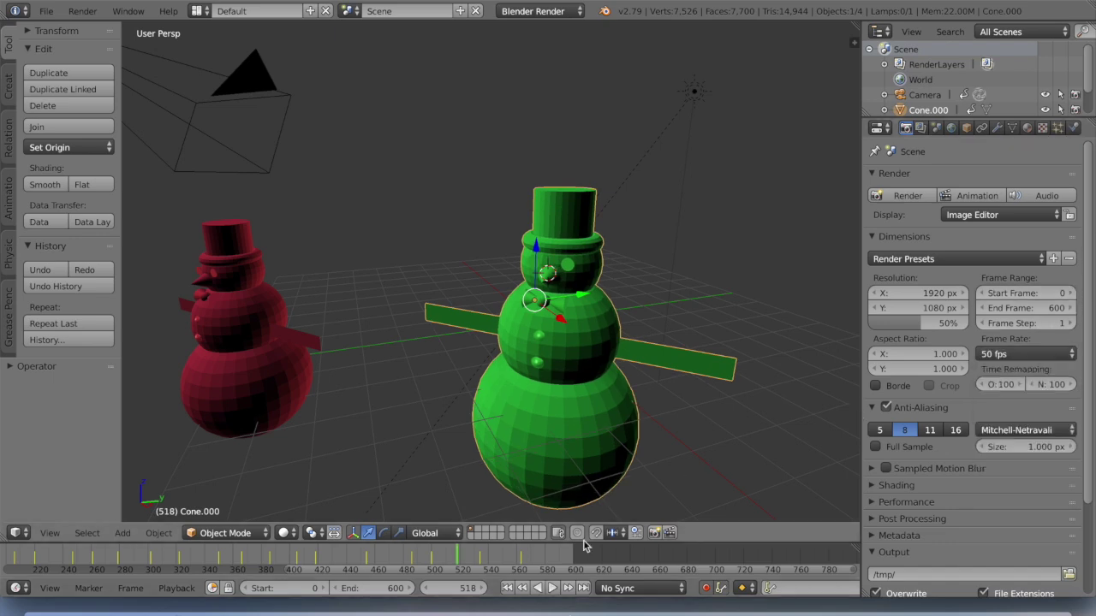
left_click(552, 588)
left_click(549, 591)
left_click(1070, 354)
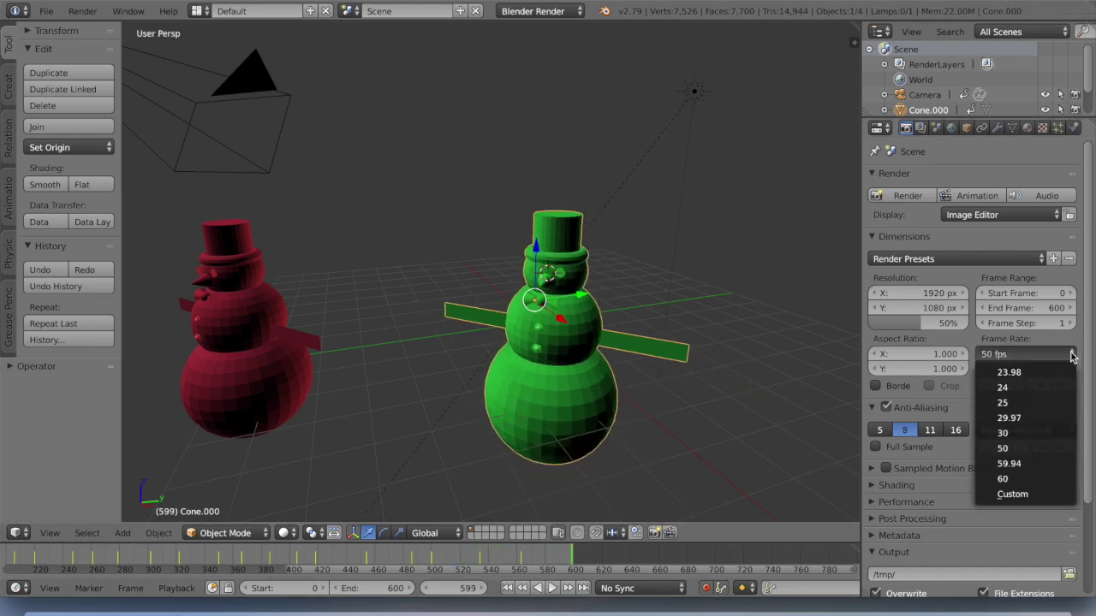
left_click(1034, 389)
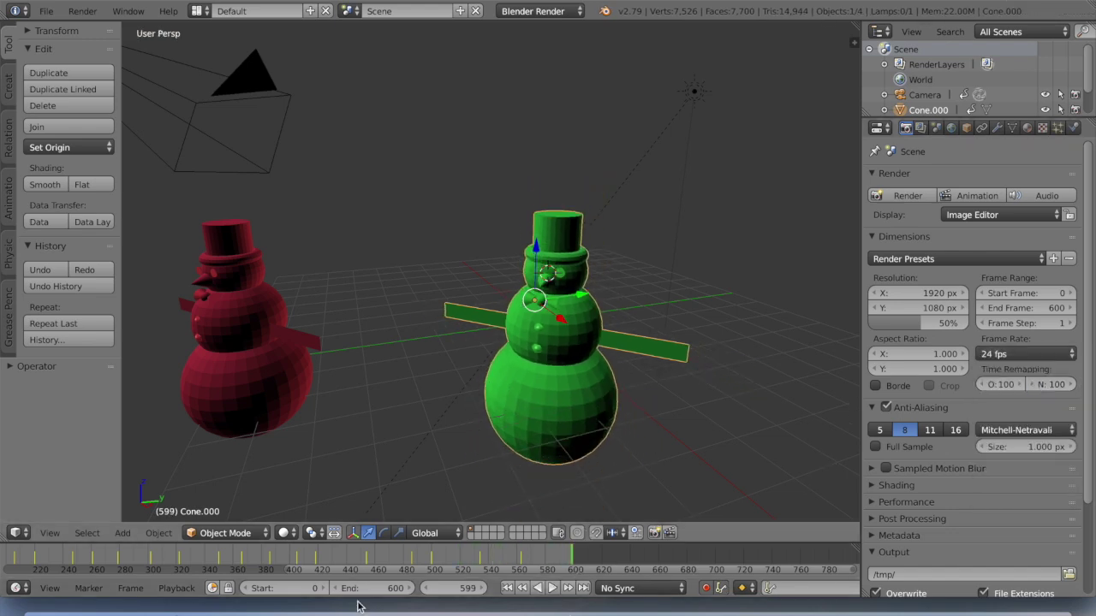
Step: At frame 536, resize the green snowman so that the change is keyed automatically
left_click(475, 560)
left_click(486, 561)
left_click(480, 562)
left_click(482, 563)
key("s")
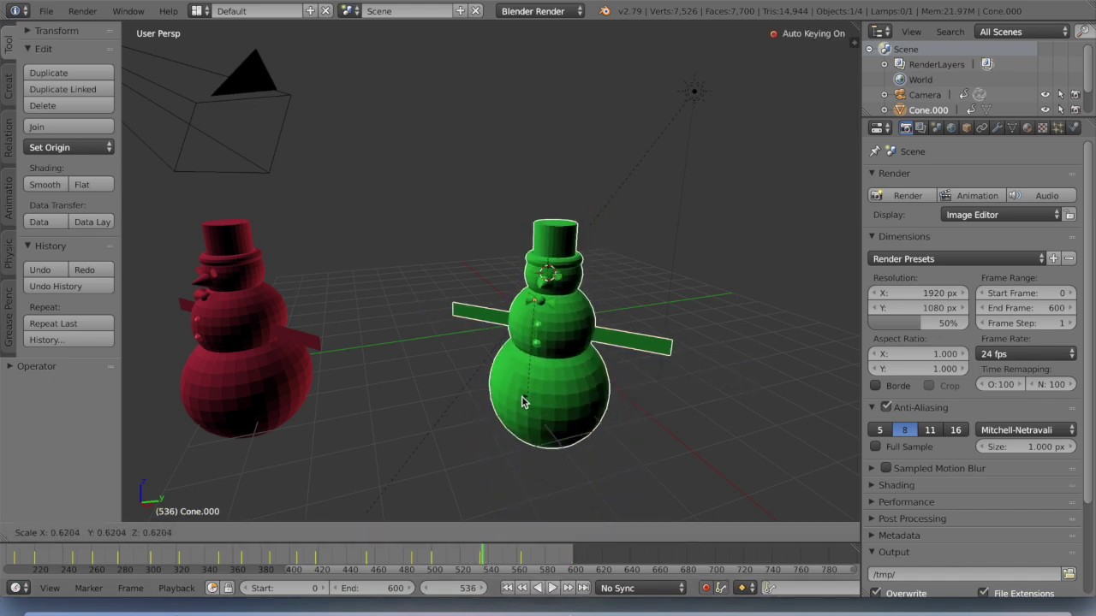
left_click(582, 450)
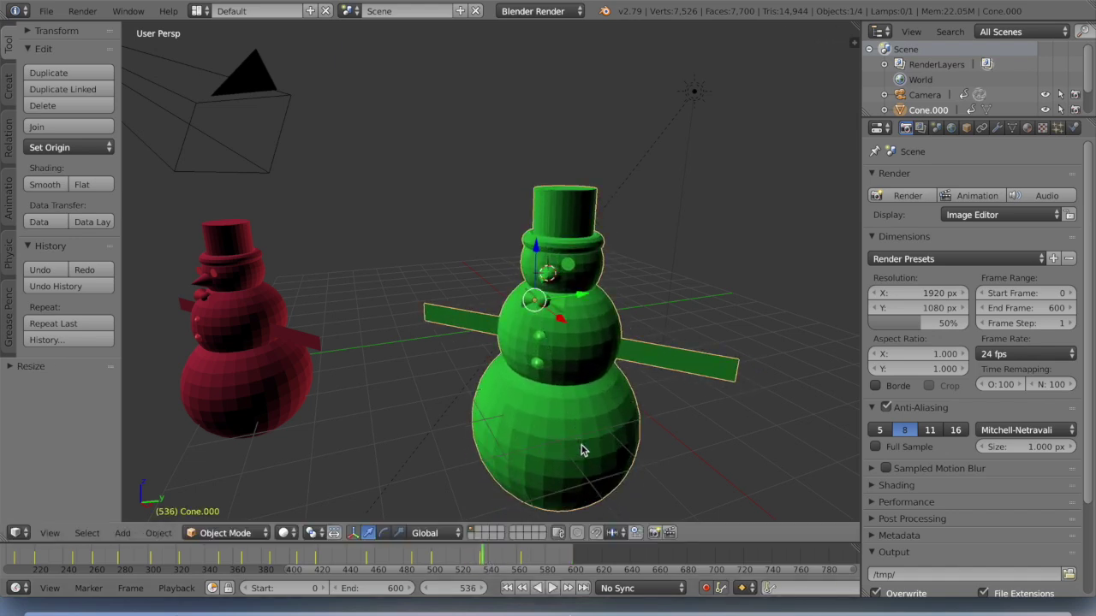
Step: Scale the green snowman down at frame 538 and once more at frame 539
left_click(485, 559)
key("s")
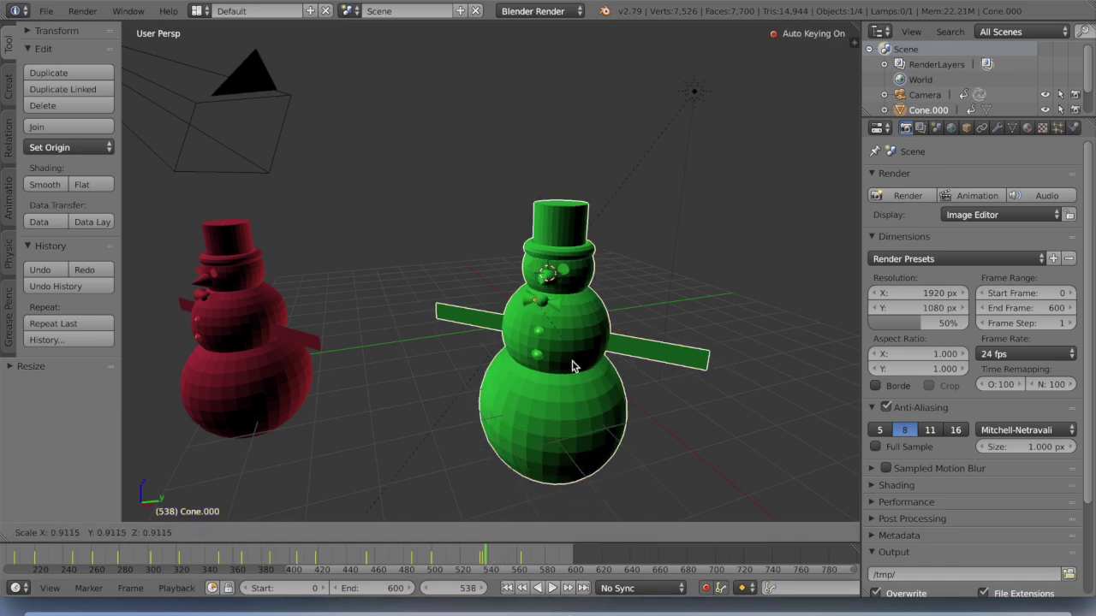
left_click(544, 381)
left_click(486, 559)
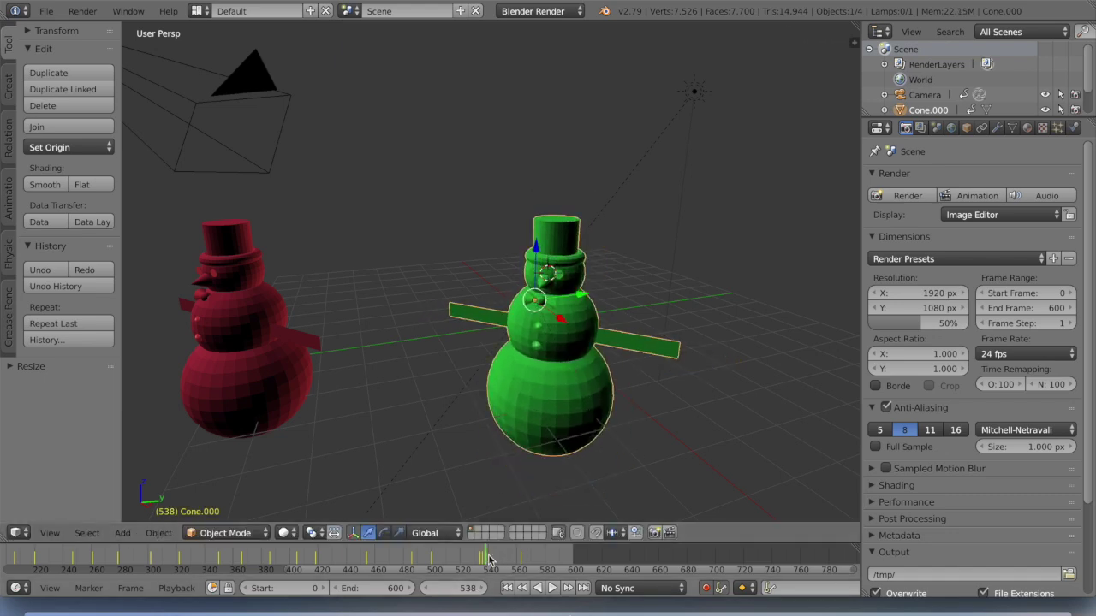
key("s")
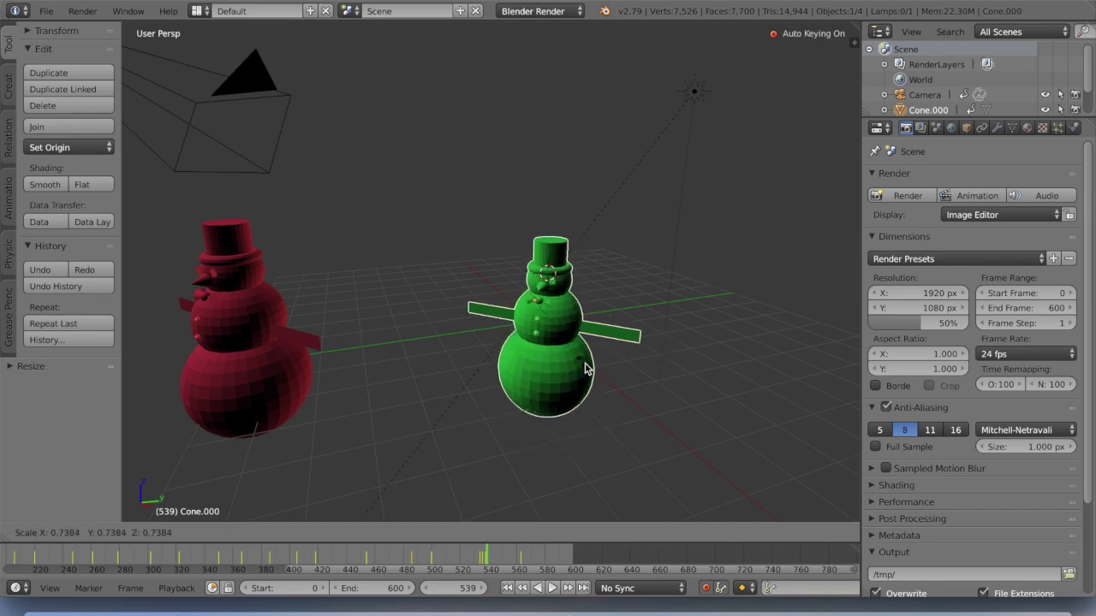
left_click(591, 374)
Step: Play the animation from just before frame 534 to check the green snowman's size changes
left_click_drag(485, 558, 454, 558)
left_click(552, 588)
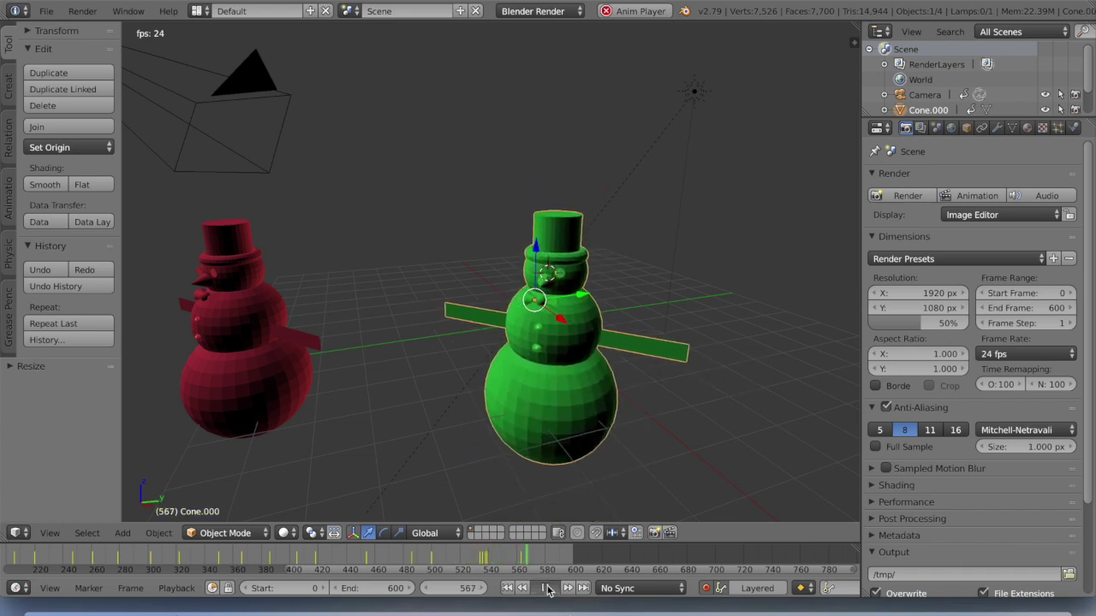
left_click(548, 589)
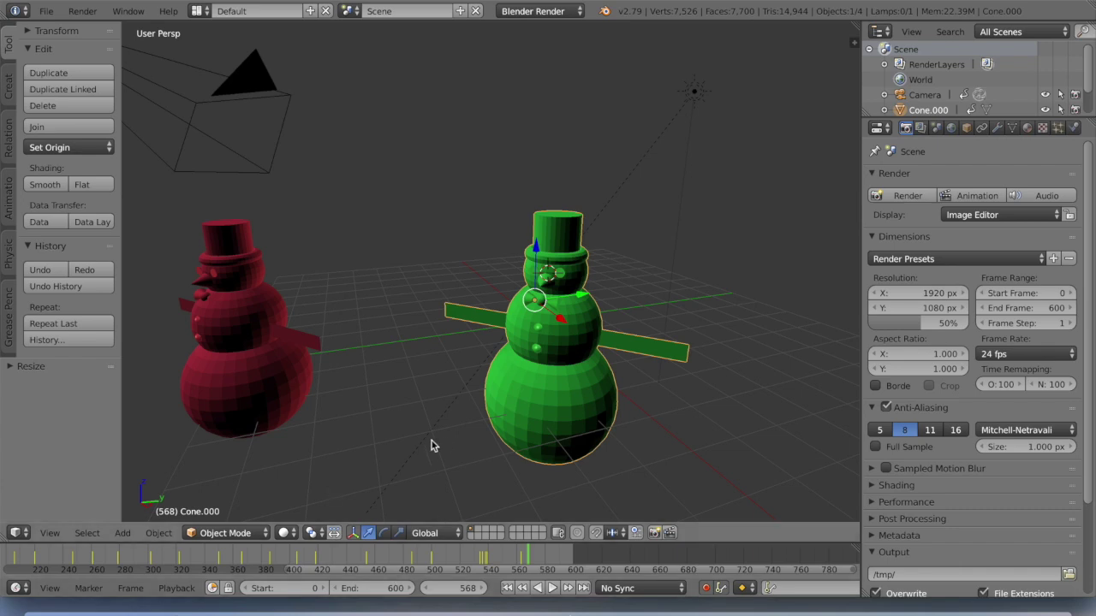
Step: Undo the green snowman's resizes at frames 539, 538, 536 and 563, and its scale-down at frame 534
left_click(43, 269)
left_click(43, 270)
left_click(43, 270)
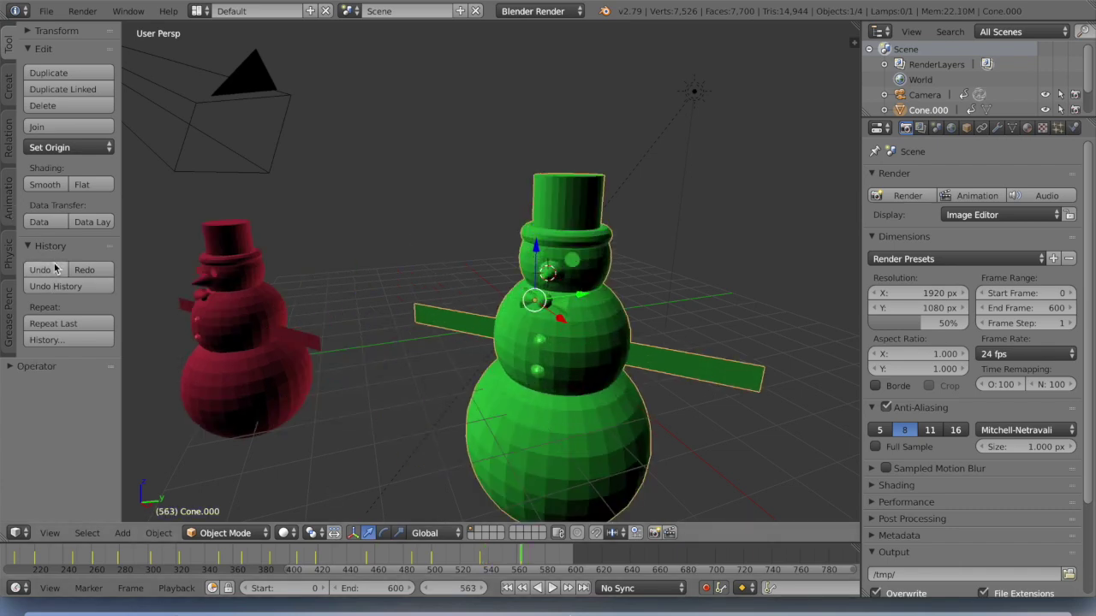
left_click(58, 270)
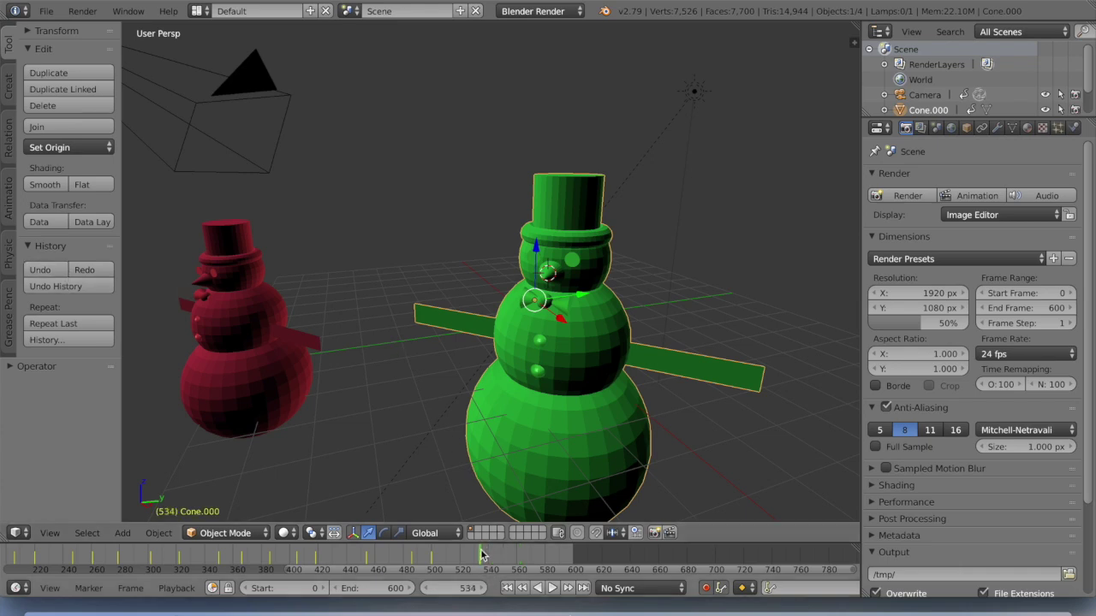
left_click(53, 271)
left_click(53, 270)
left_click(53, 271)
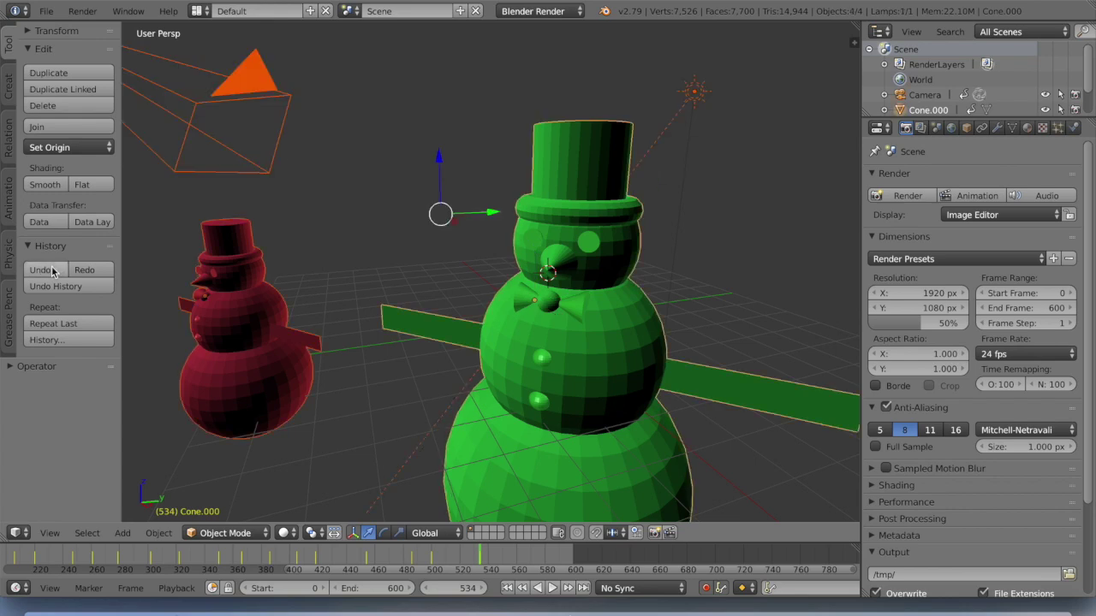
Step: Undo the green snowman's remaining scale changes at frames 534 and 500, and the extended frame range, back to end frame 500
left_click(53, 271)
left_click(53, 271)
left_click(53, 270)
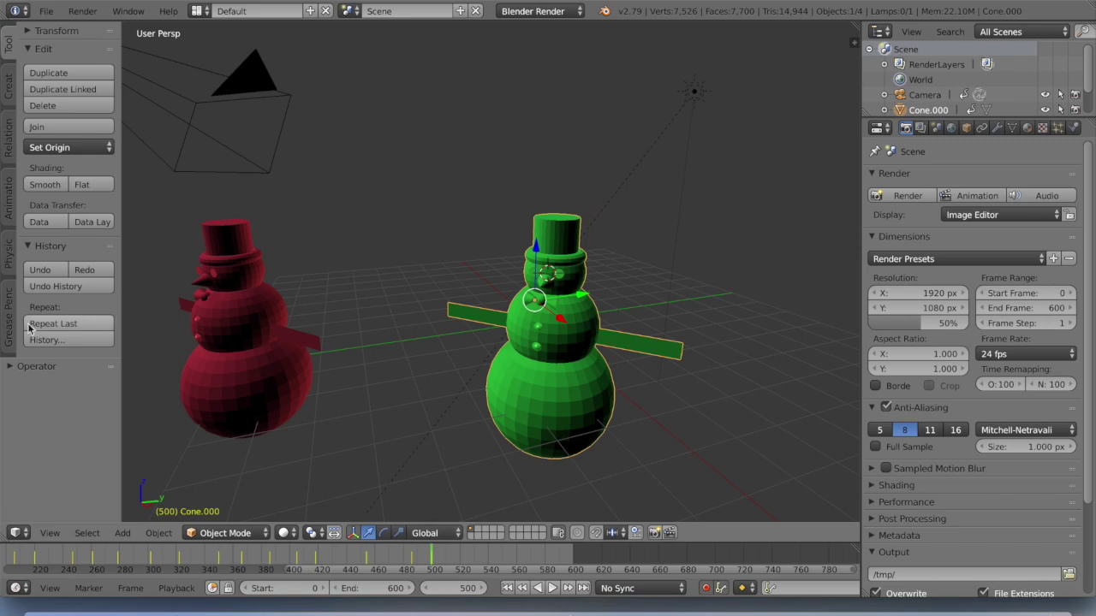
left_click(46, 270)
left_click(45, 271)
left_click(46, 270)
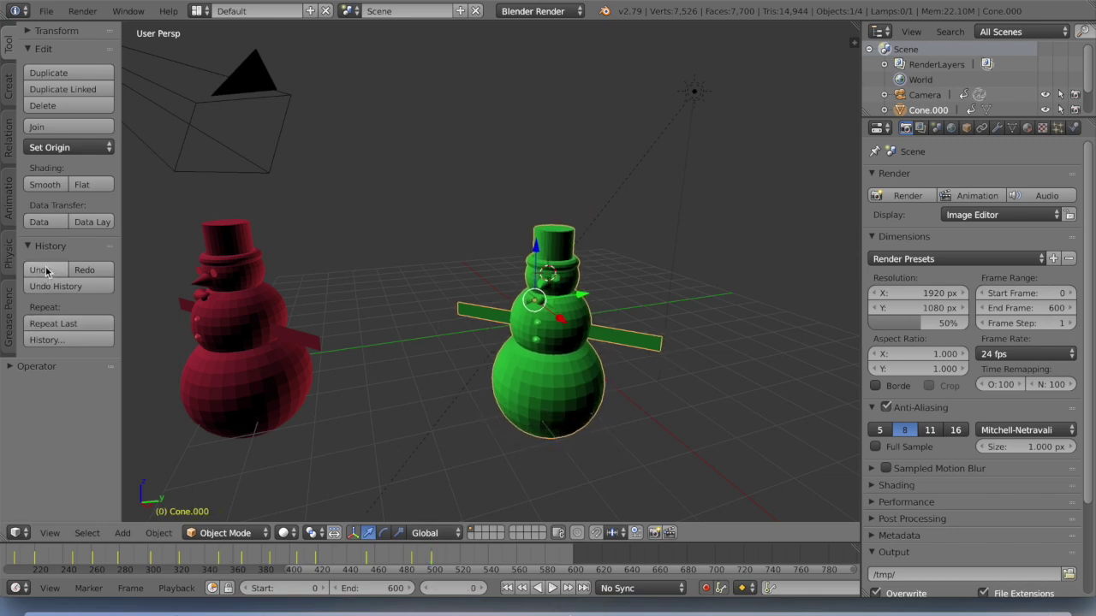
left_click(45, 271)
left_click(46, 271)
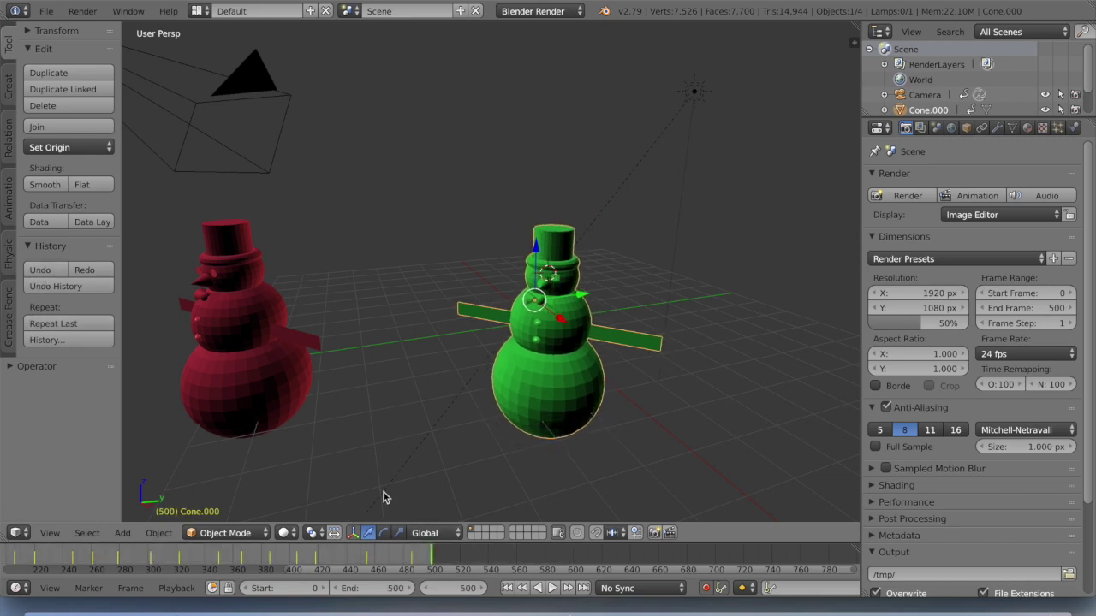
Step: Remove the green snowman's keyframe at frame 500
left_click(7, 132)
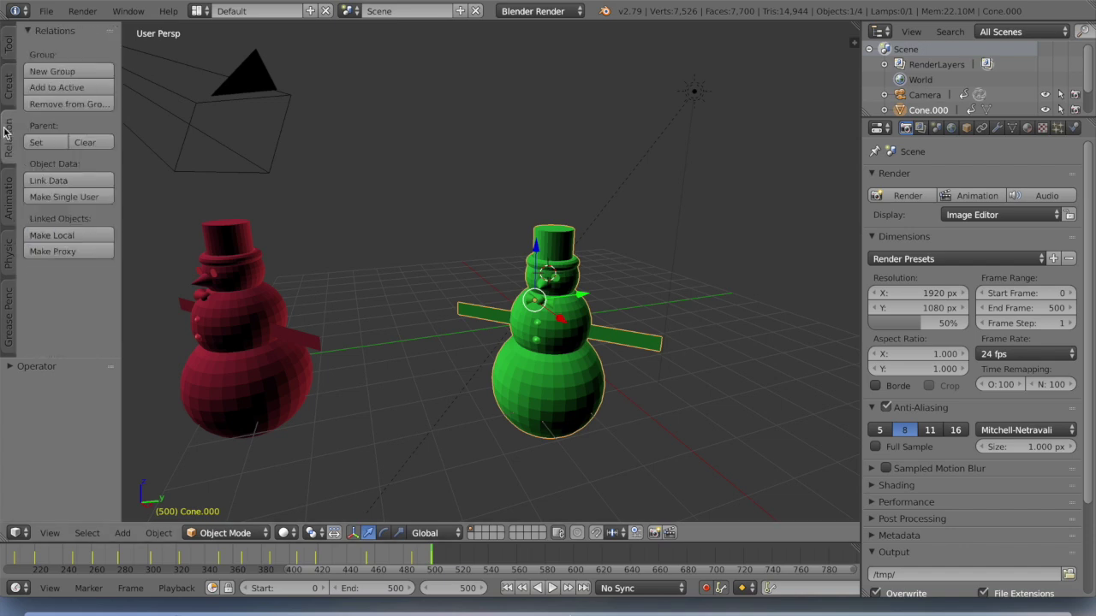
left_click(10, 198)
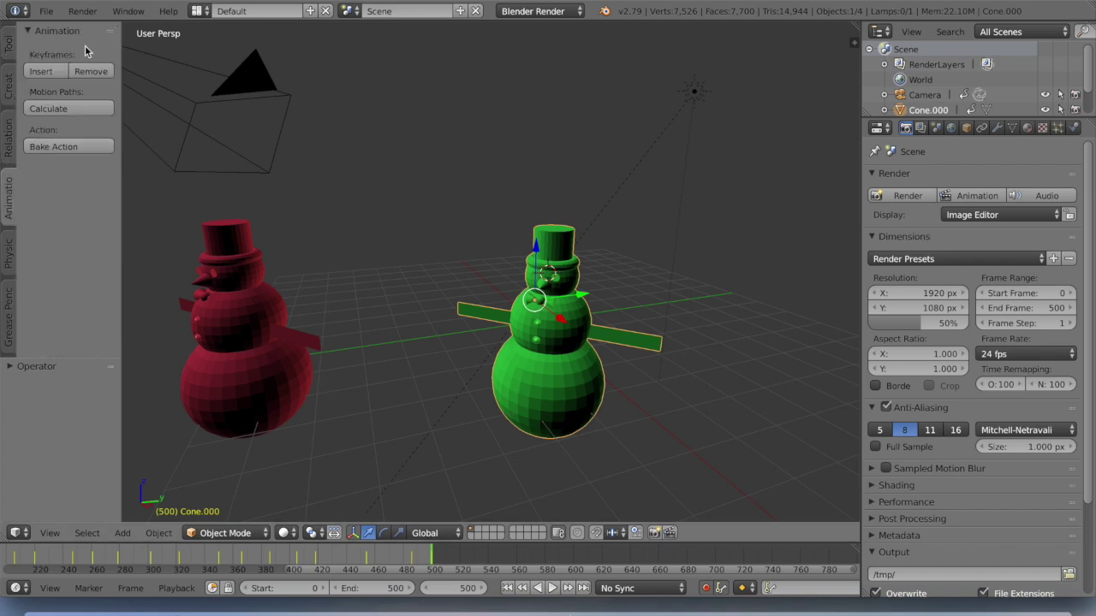
left_click(89, 72)
left_click(107, 71)
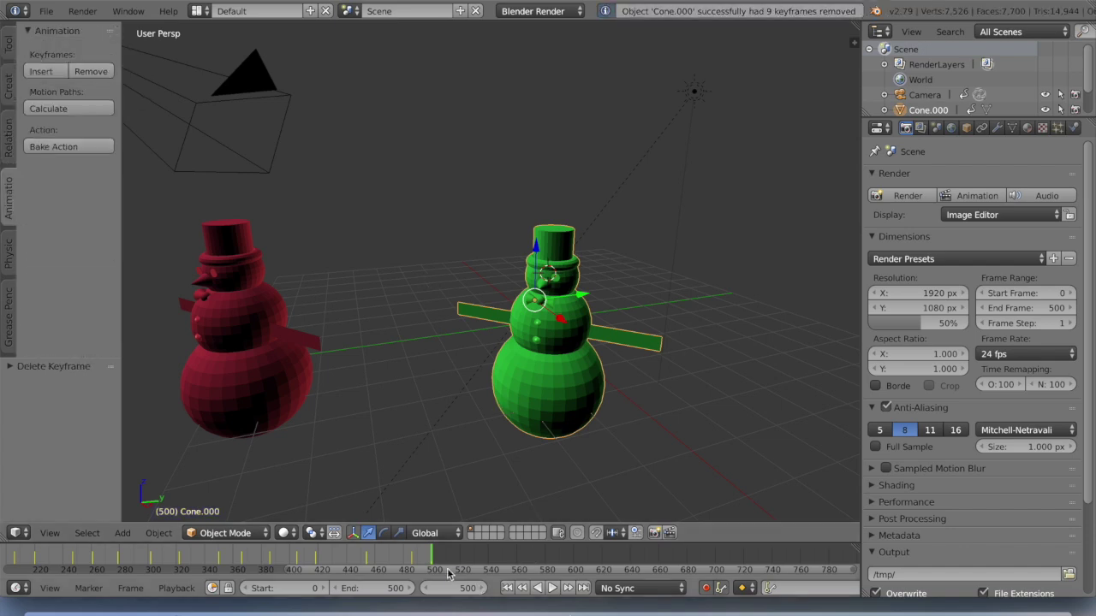
Step: Play the whole animation from frame 0, watching it through the camera view, and stop the playback
left_click(507, 588)
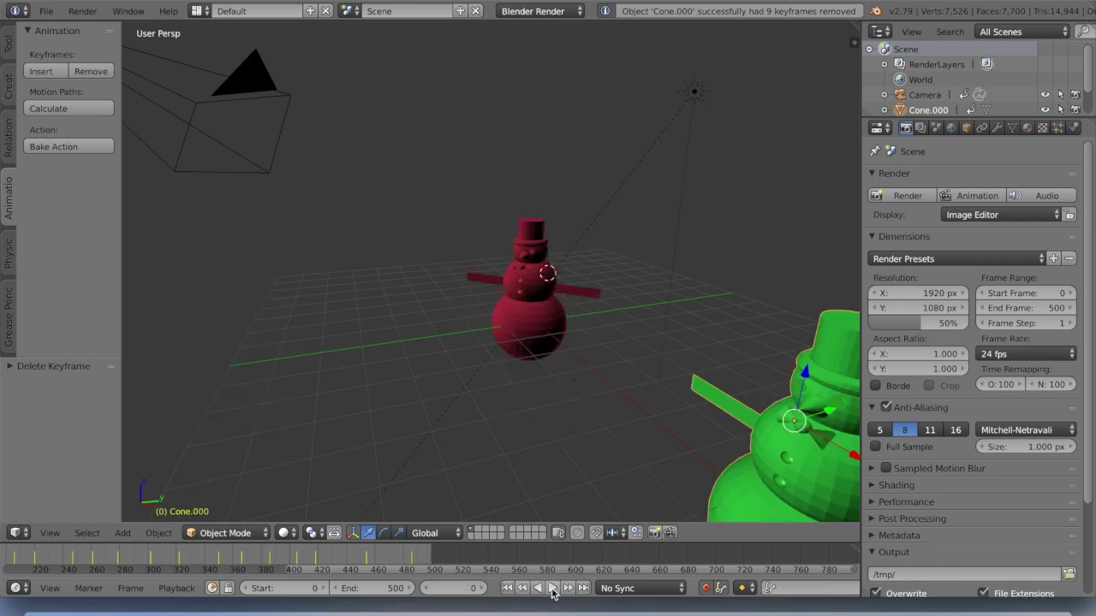
left_click(552, 588)
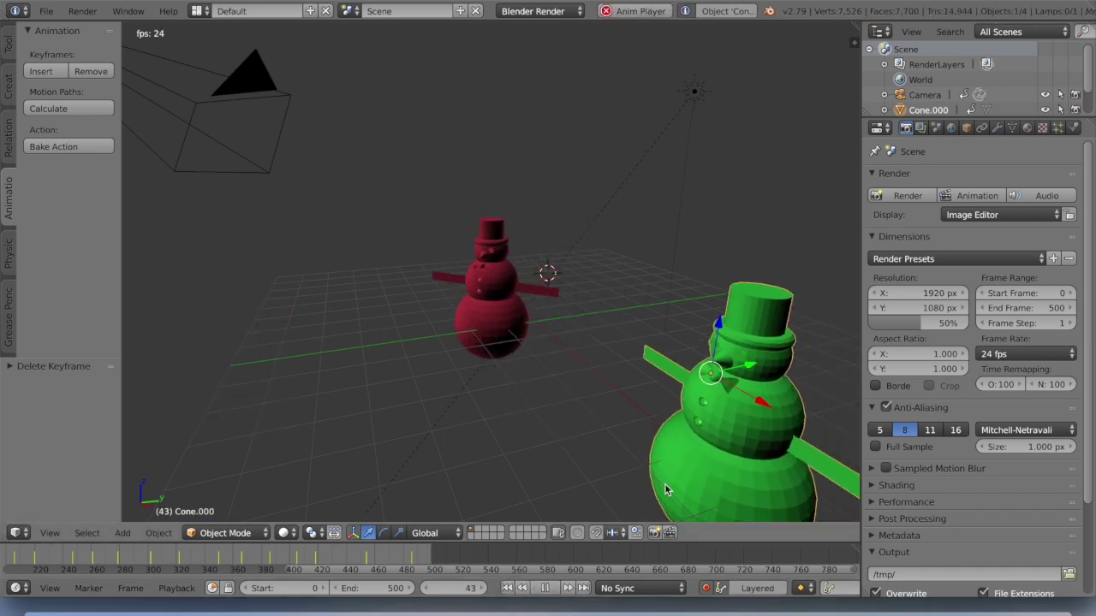
key("KP_0")
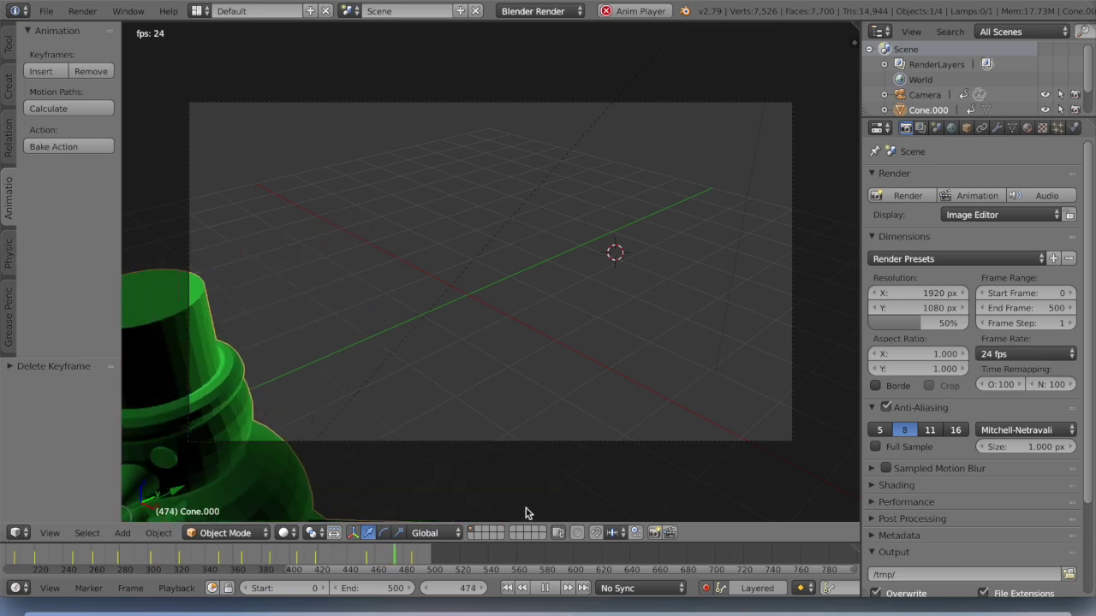
left_click(544, 591)
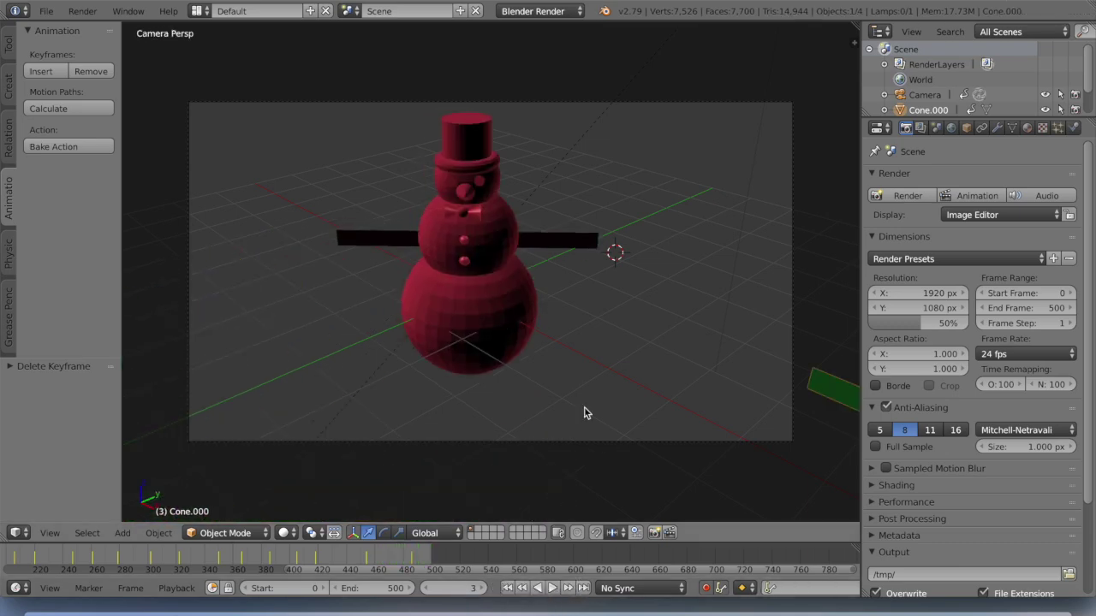